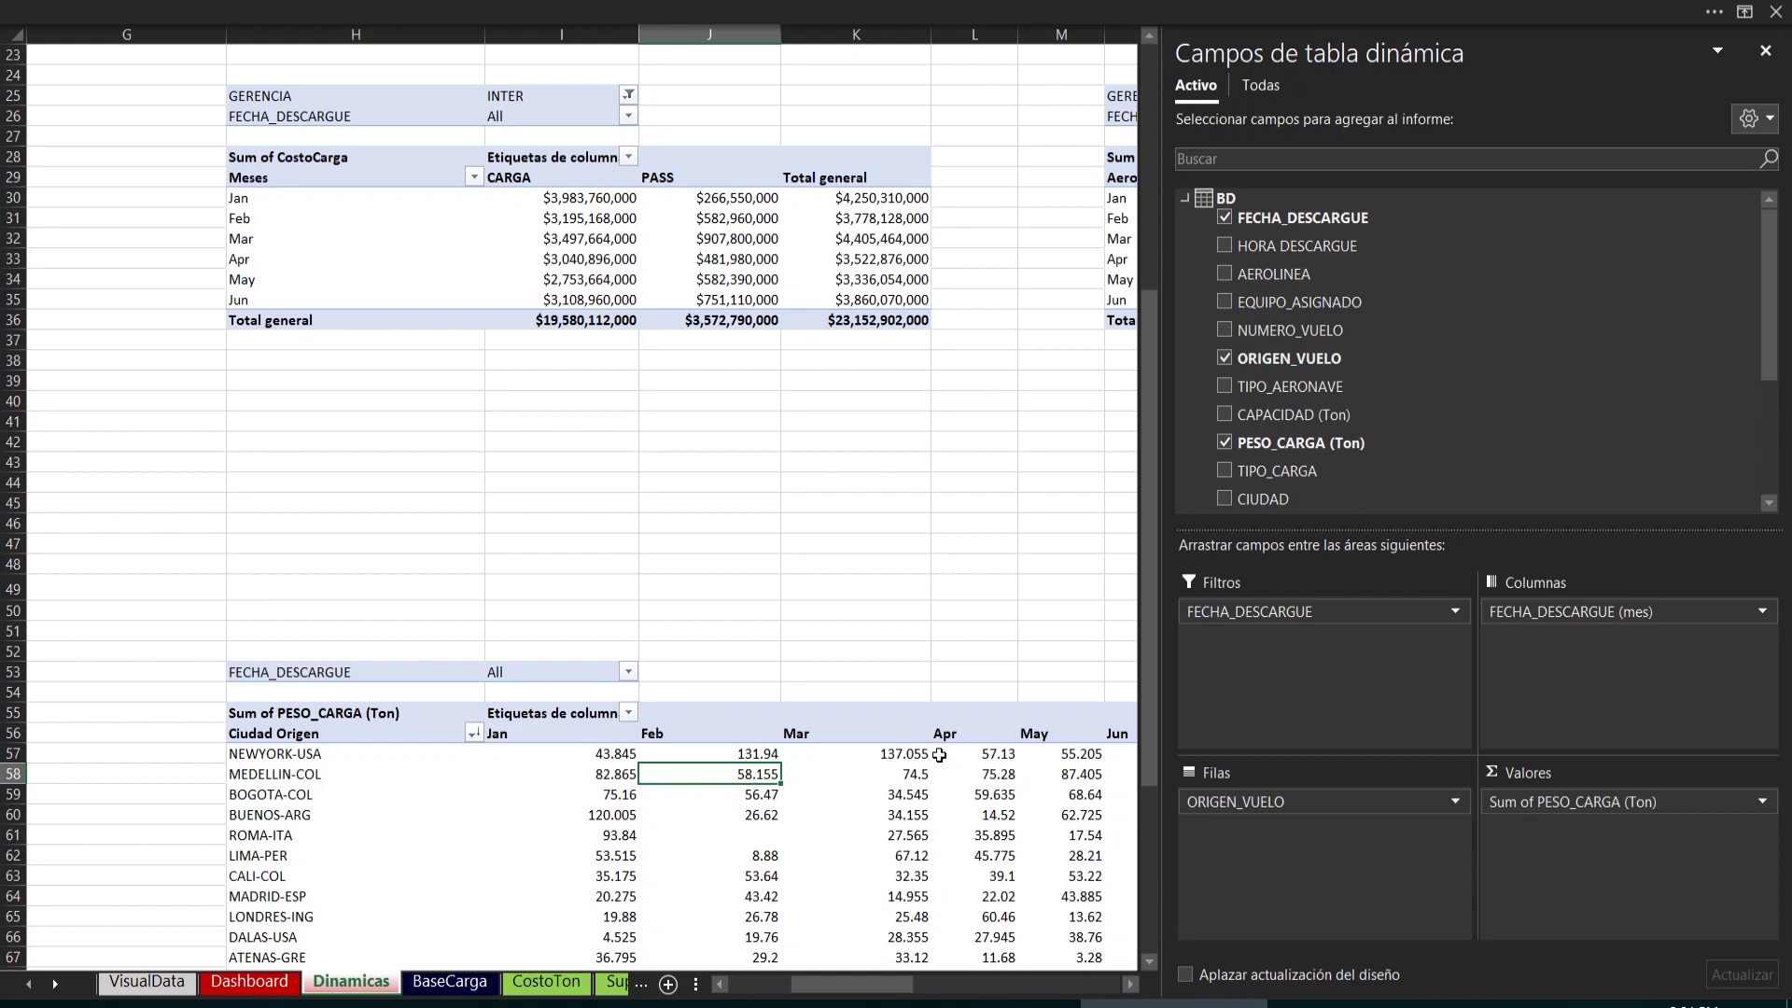
# Review the pivot table of PESO_CARGA by origin city and month on the Dinamicas sheet
pyautogui.hscroll(4, 939, 754)
pyautogui.scroll(-2, 658, 808)
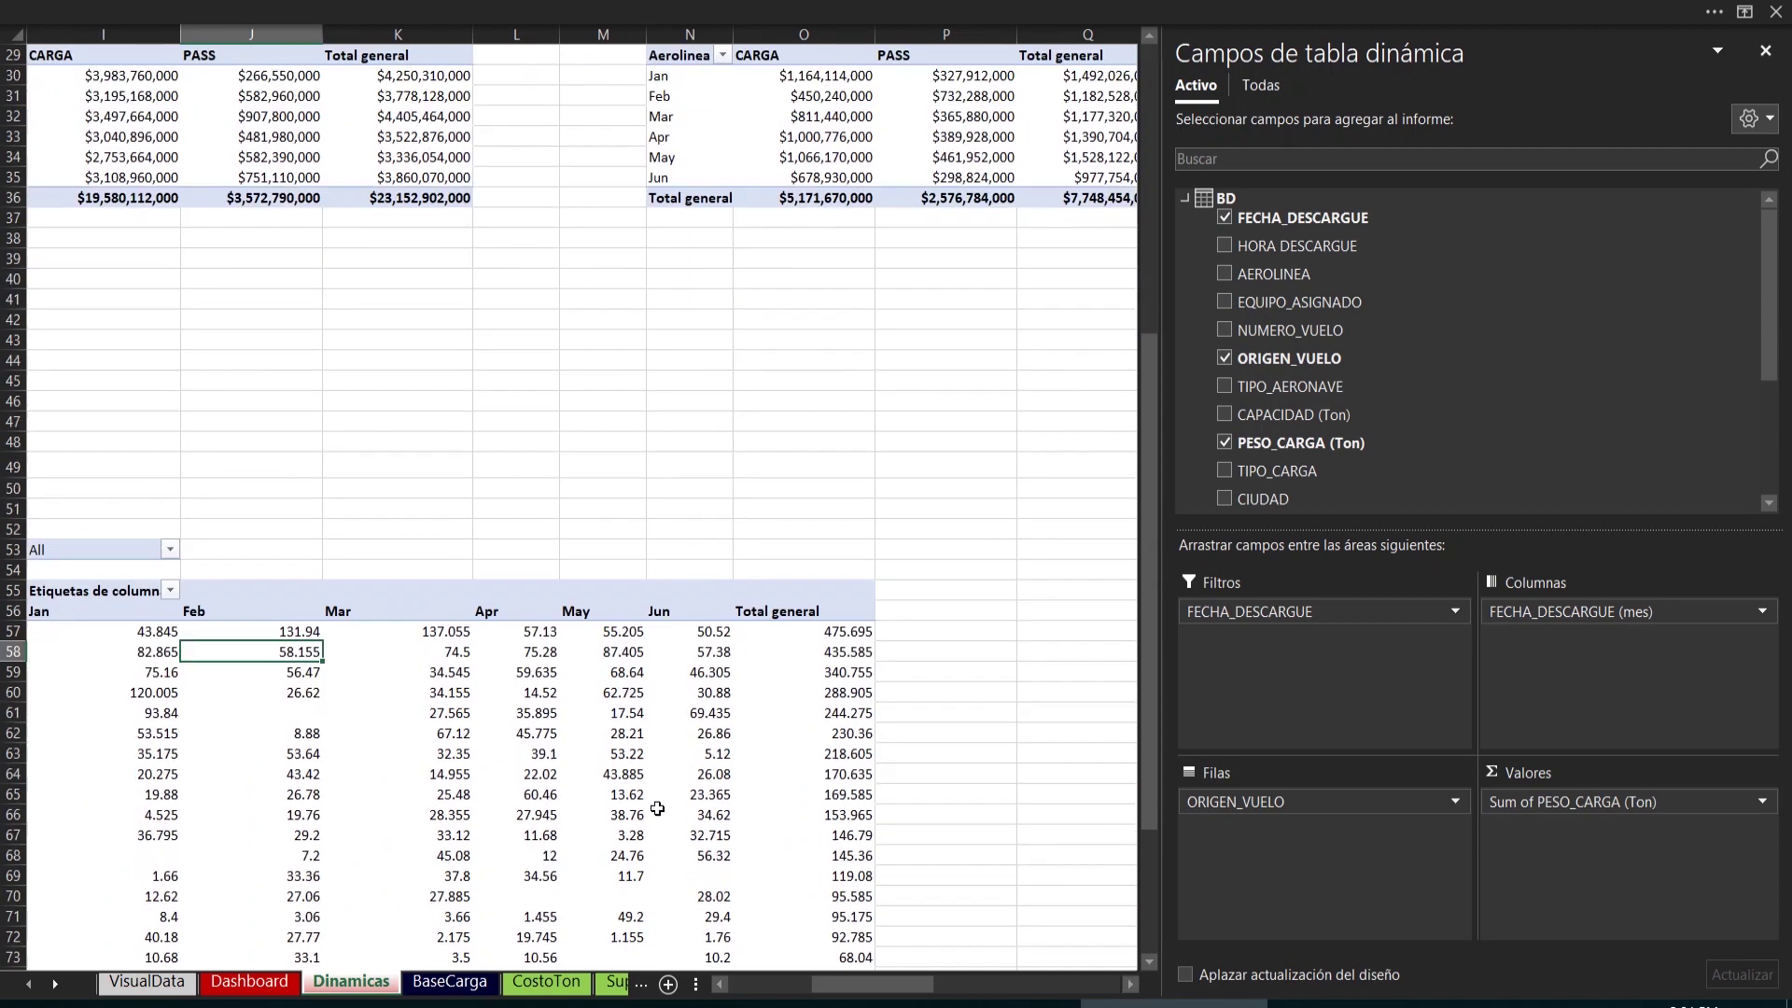
pyautogui.scroll(-5, 658, 808)
pyautogui.moveTo(867, 989); pyautogui.dragTo(861, 993)
pyautogui.click(108, 328)
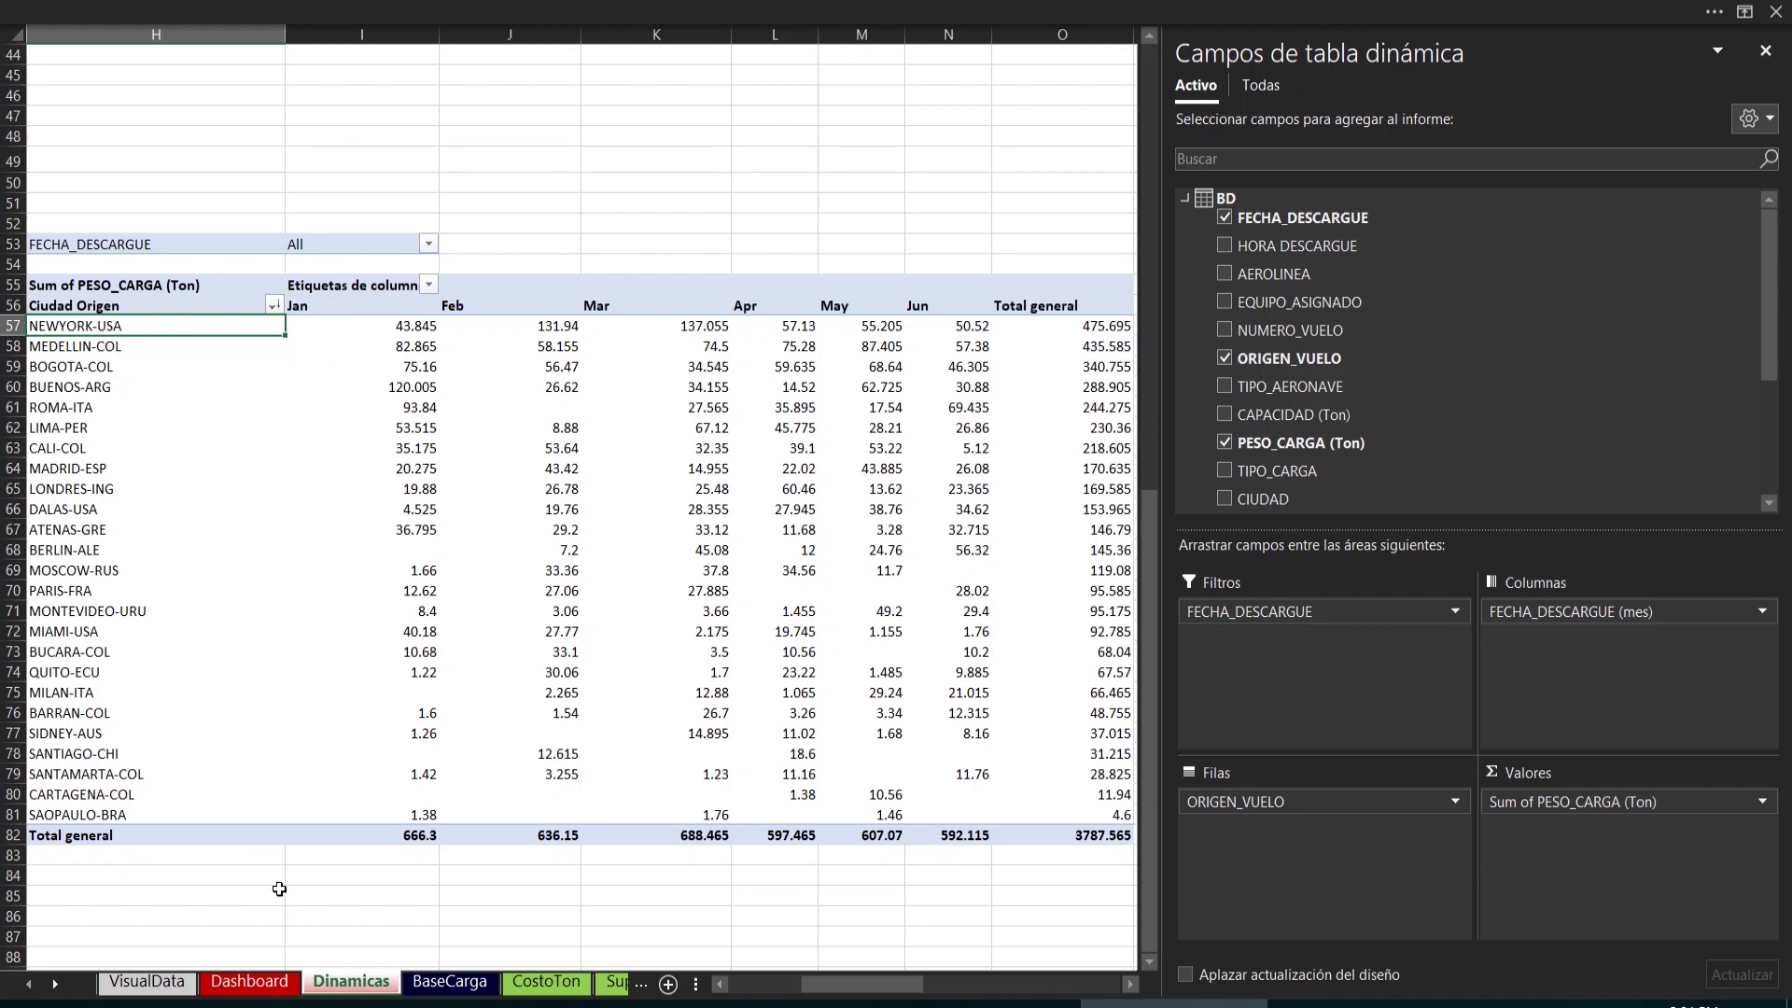
# Examine the Ton por mes table on the Dashboard sheet, including its monthly icon columns and Tendencia sparklines
pyautogui.click(250, 982)
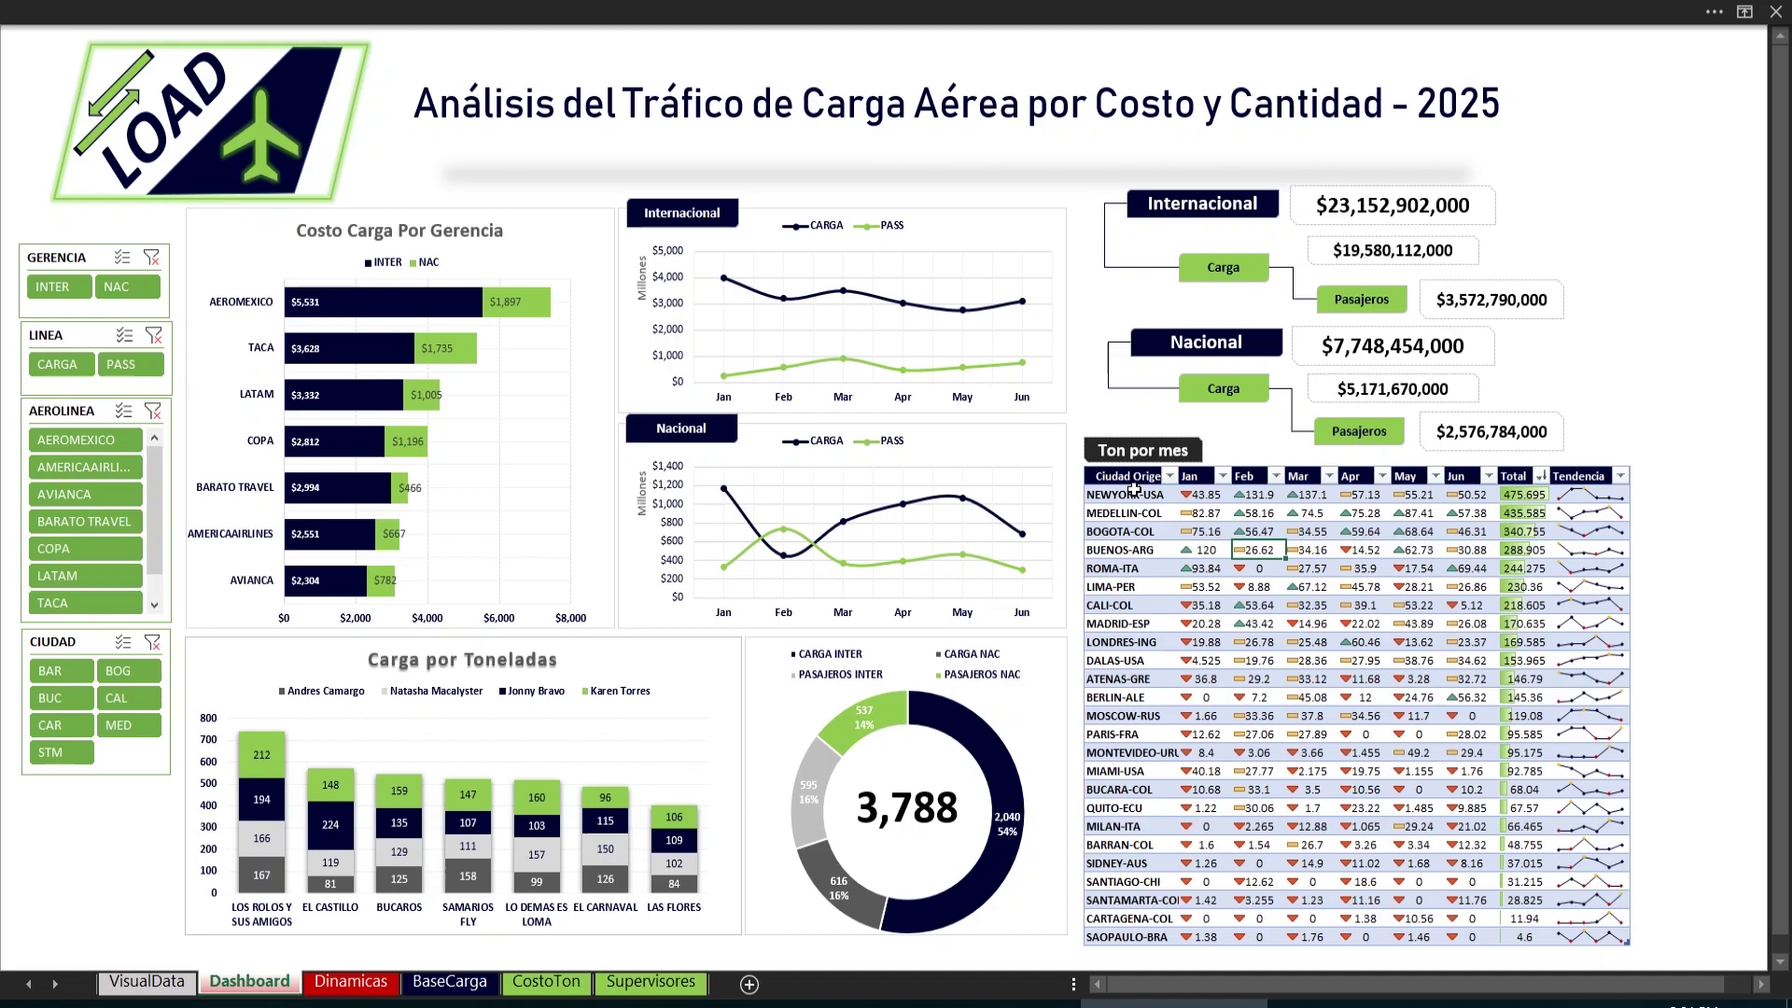
pyautogui.scroll(5, 1133, 489)
pyautogui.scroll(1, 1133, 489)
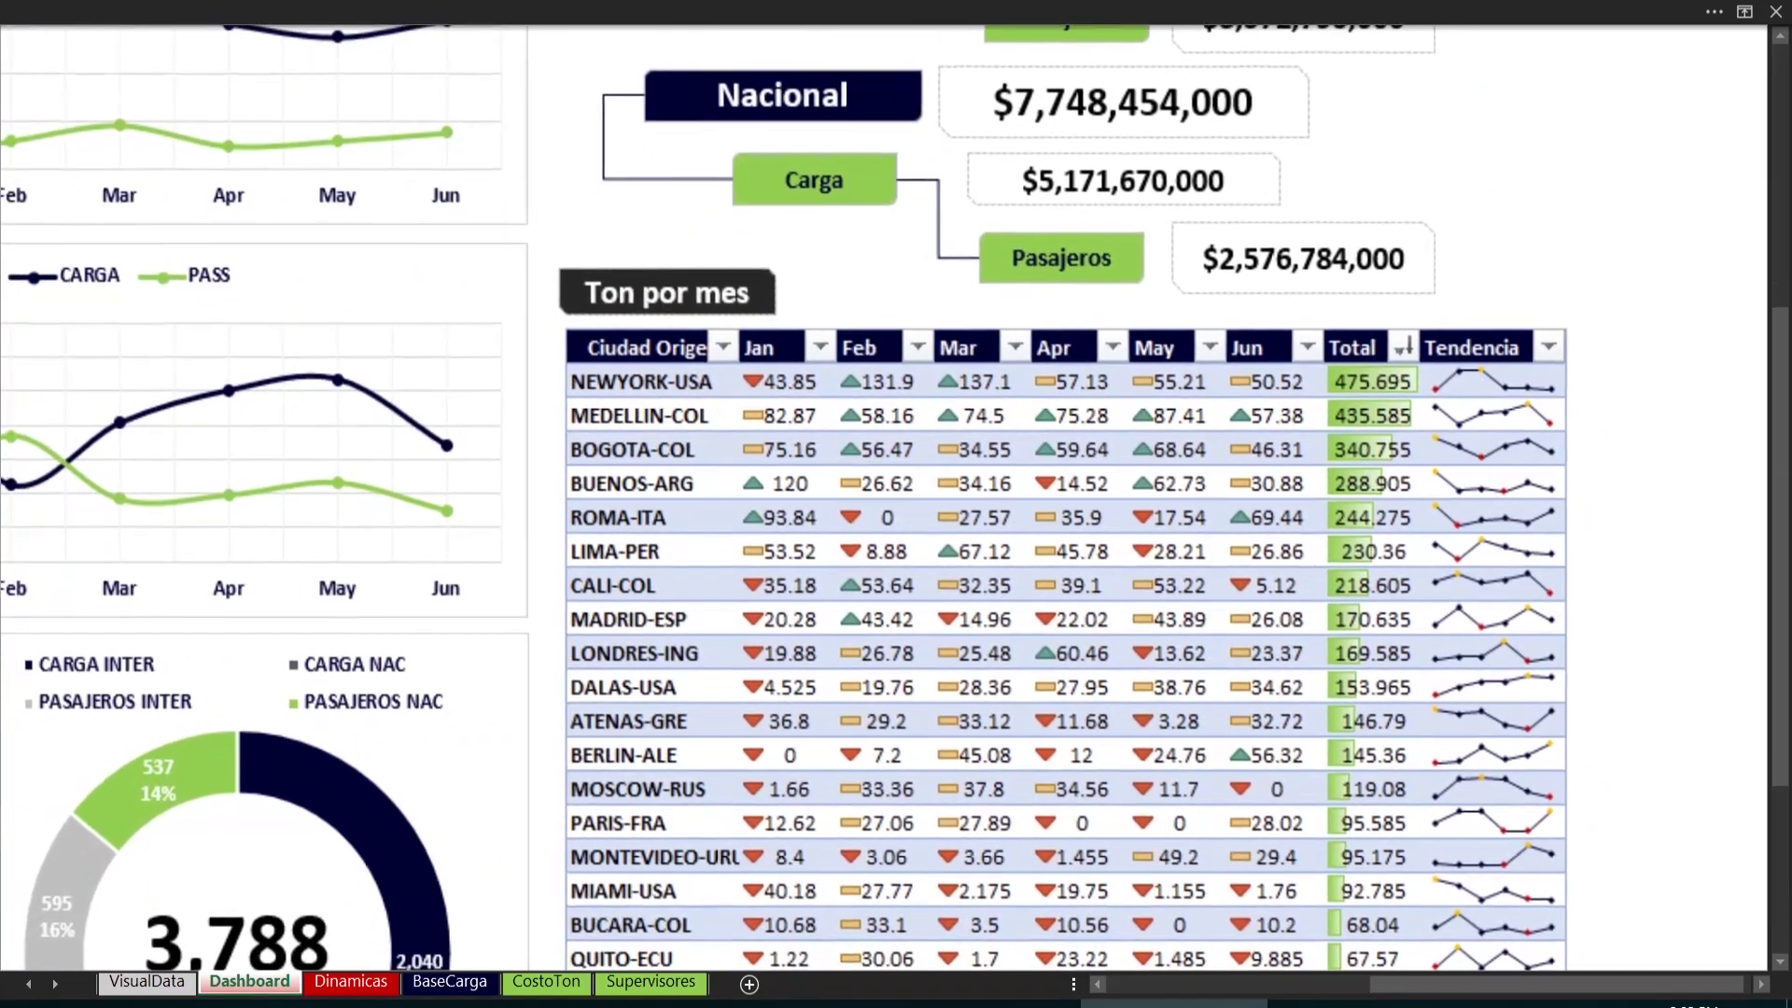
pyautogui.scroll(-2, 1133, 489)
pyautogui.scroll(1, 1133, 490)
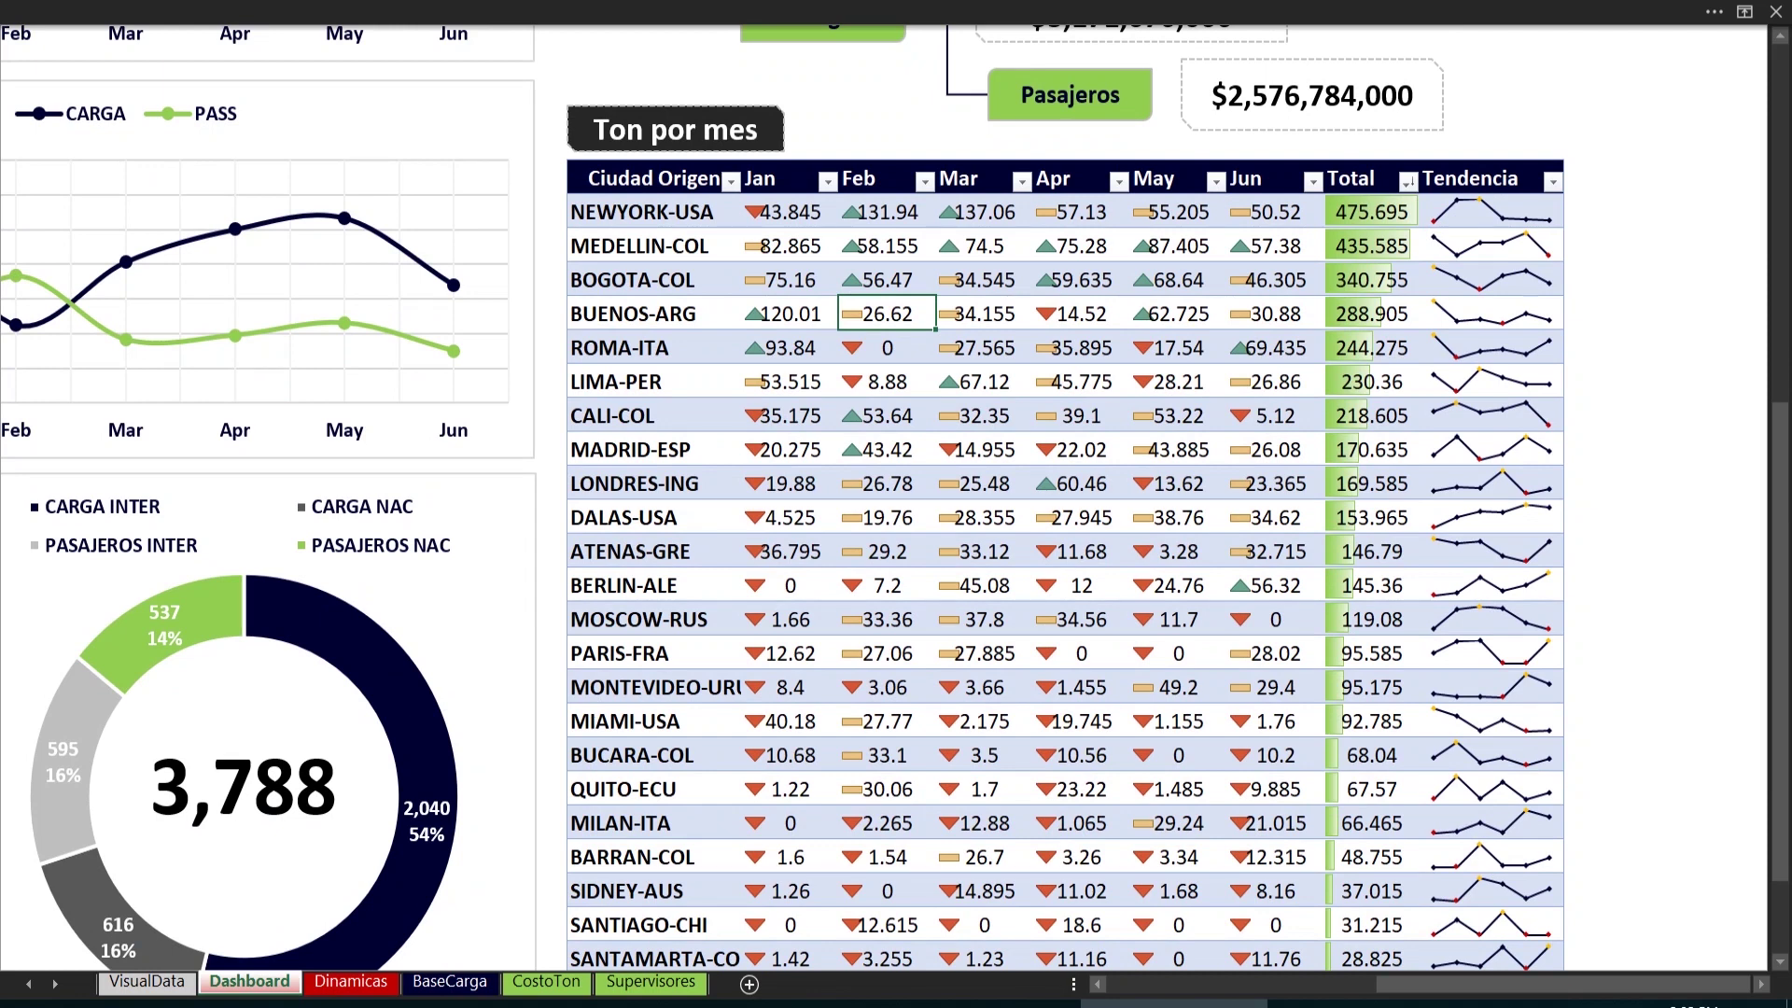
pyautogui.moveTo(784, 212); pyautogui.dragTo(1274, 925)
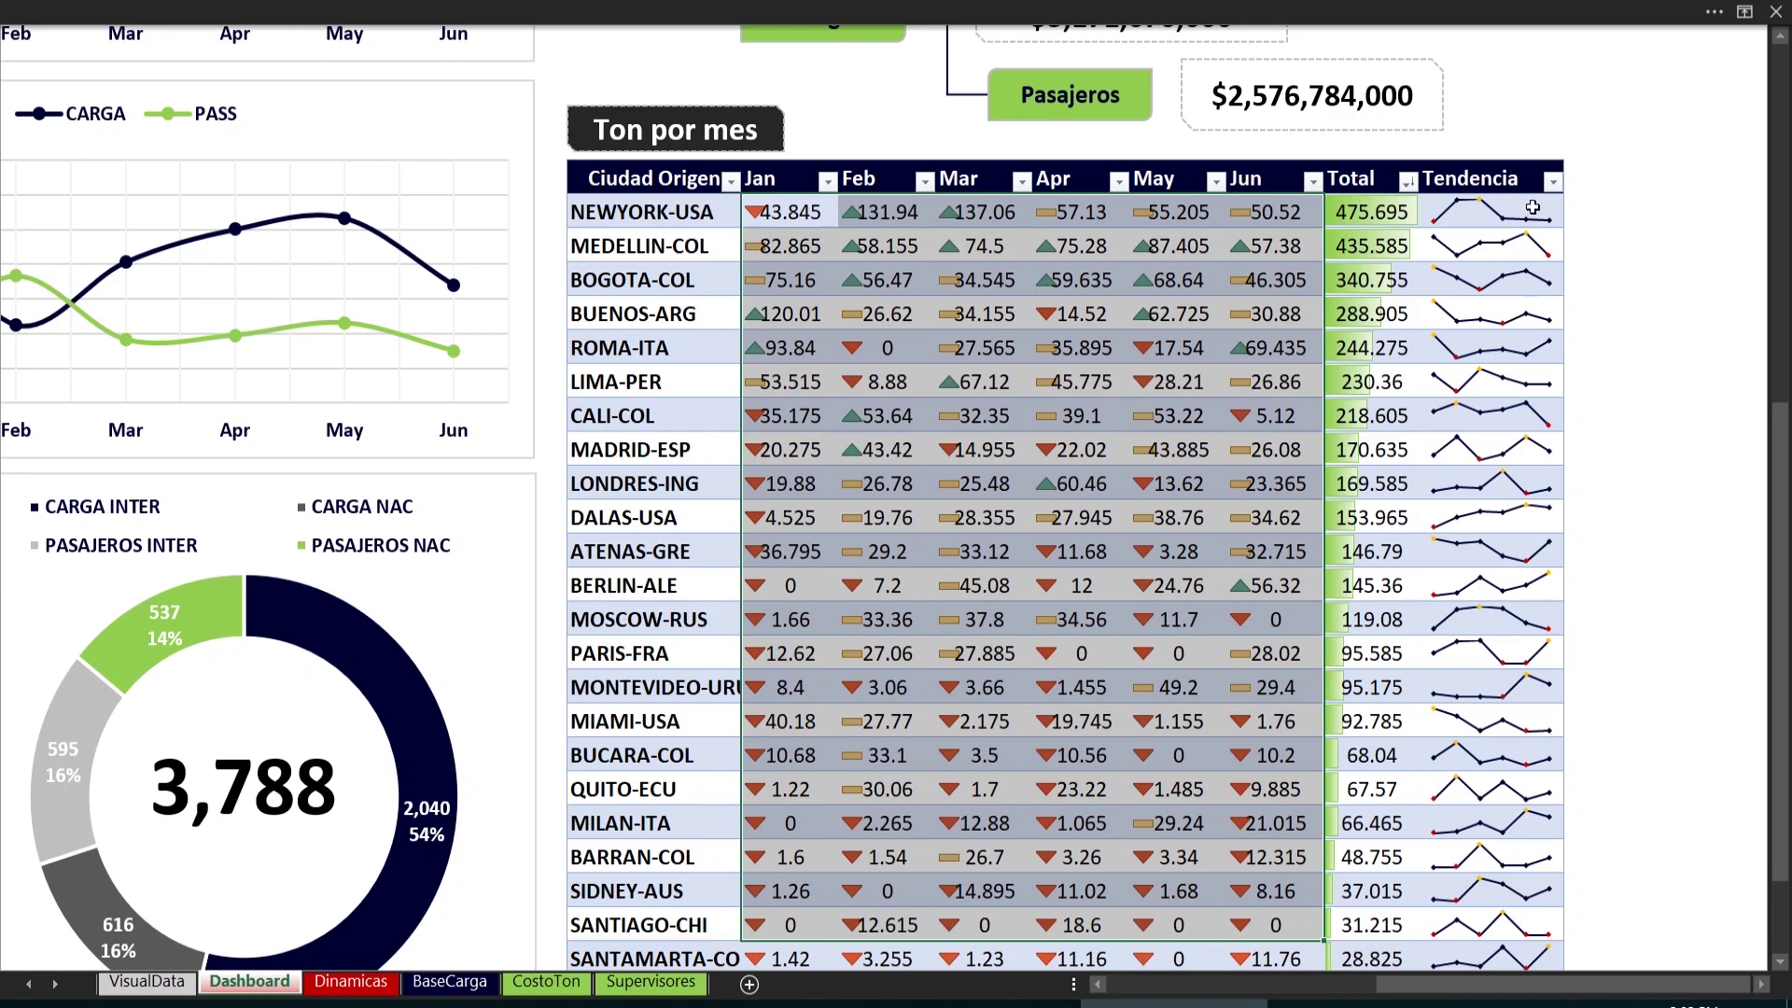
pyautogui.moveTo(1511, 179); pyautogui.dragTo(1486, 775)
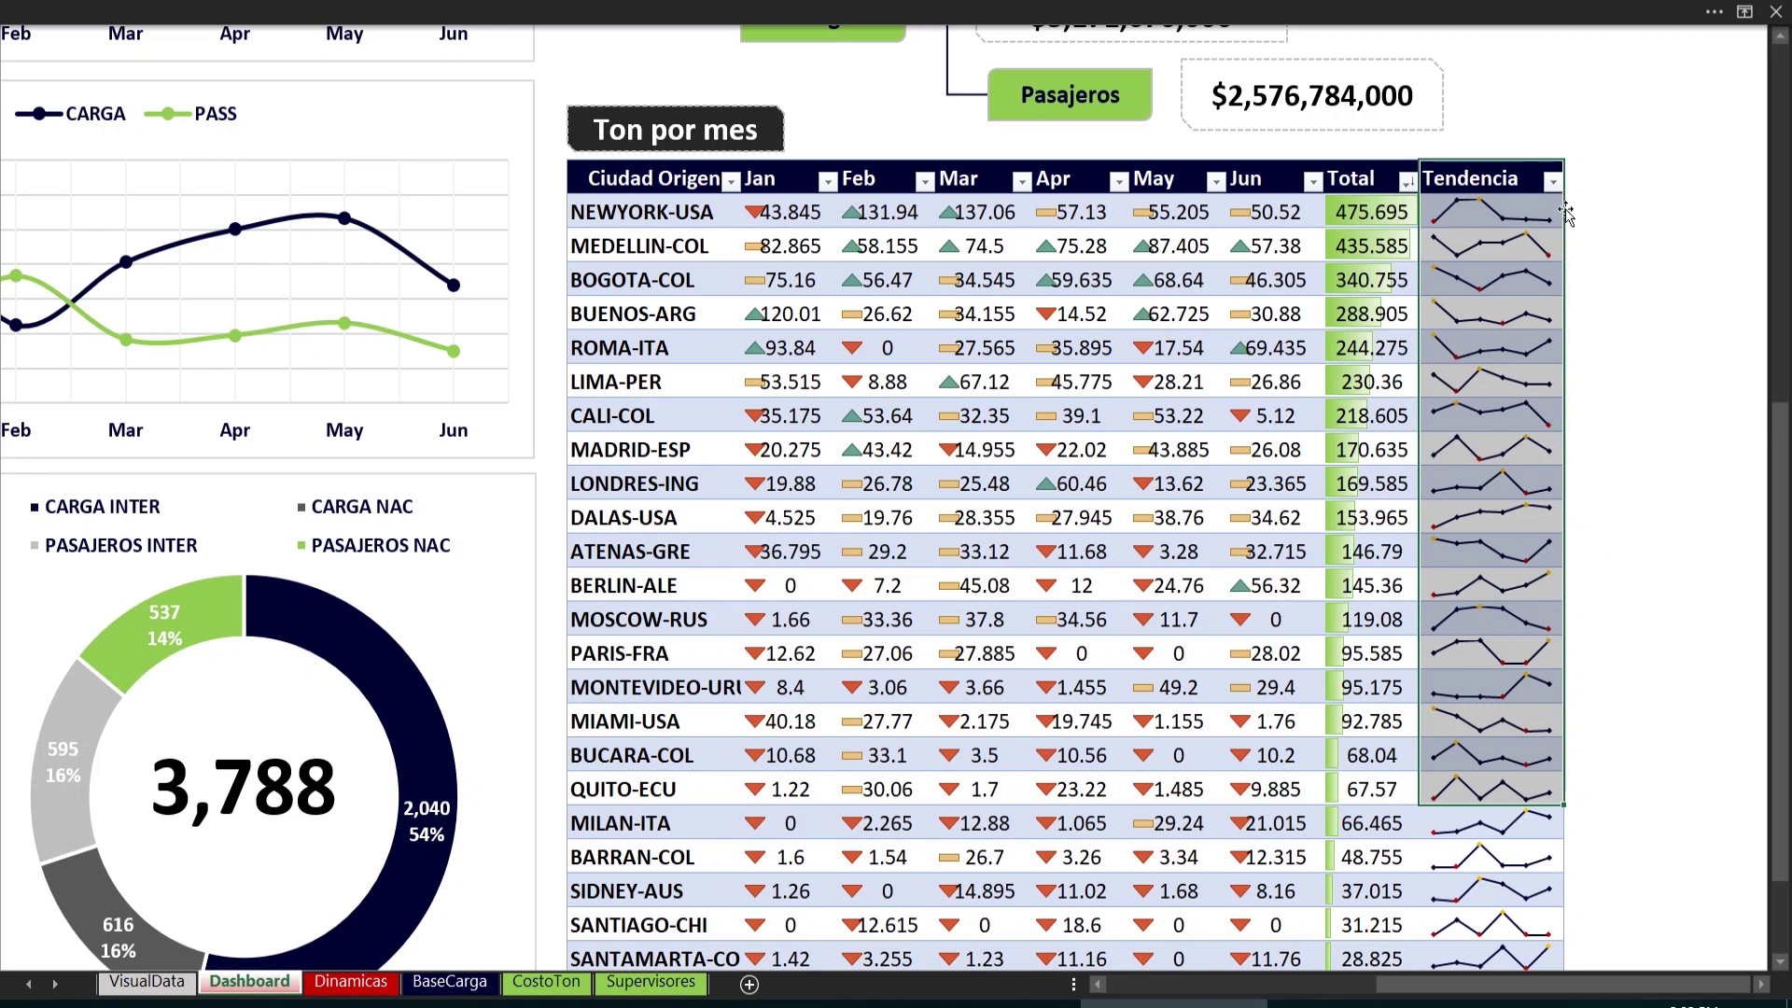
pyautogui.click(1593, 205)
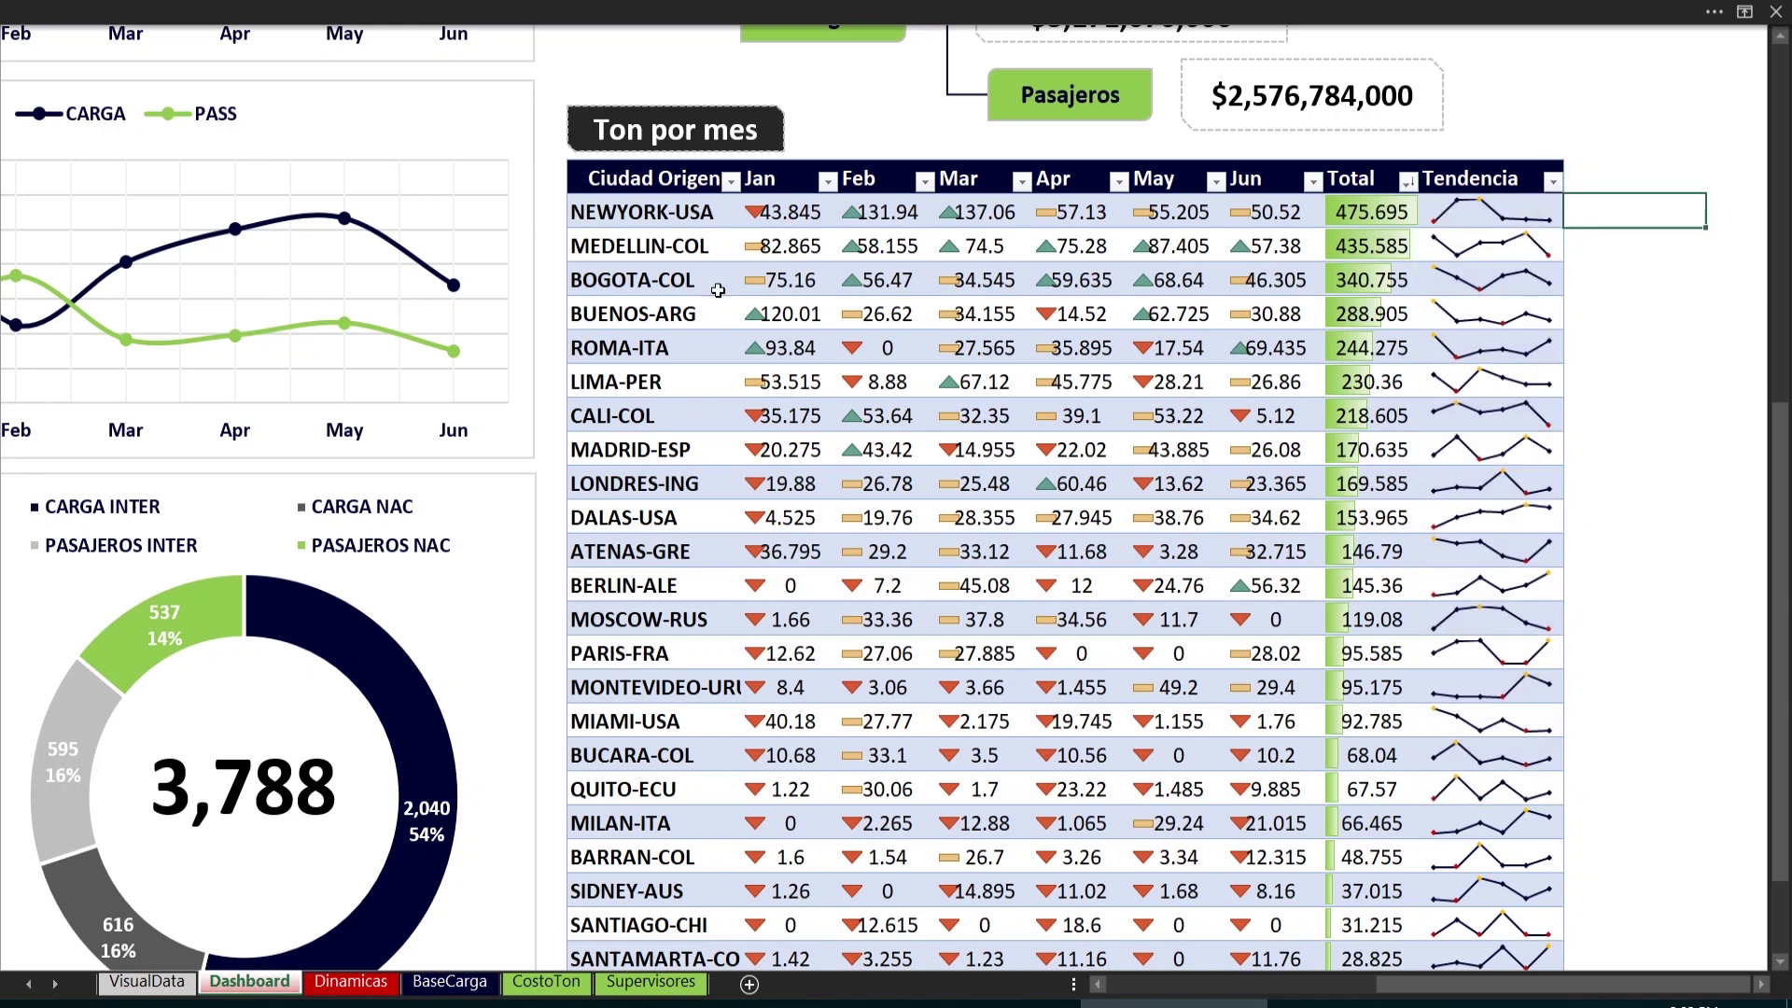
# Check how the dates in the Dinamicas cargo weight pivot table are grouped, leaving the grouping unchanged
pyautogui.click(352, 990)
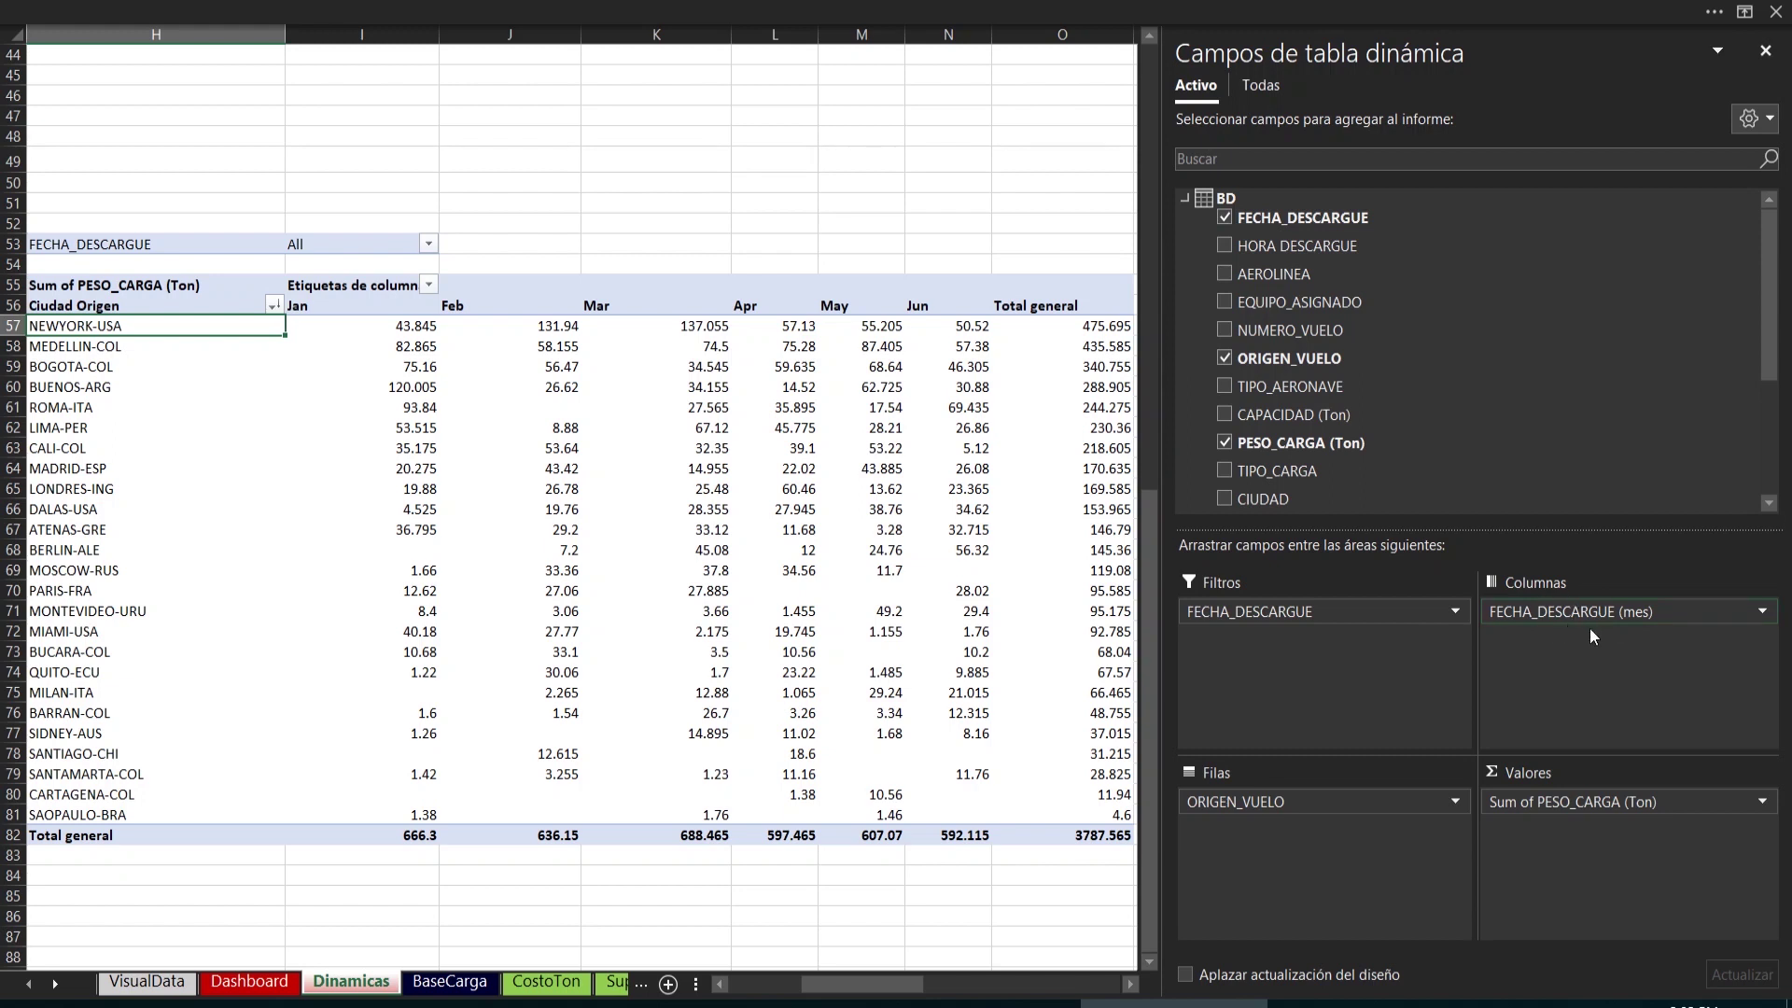
pyautogui.rightClick(358, 307)
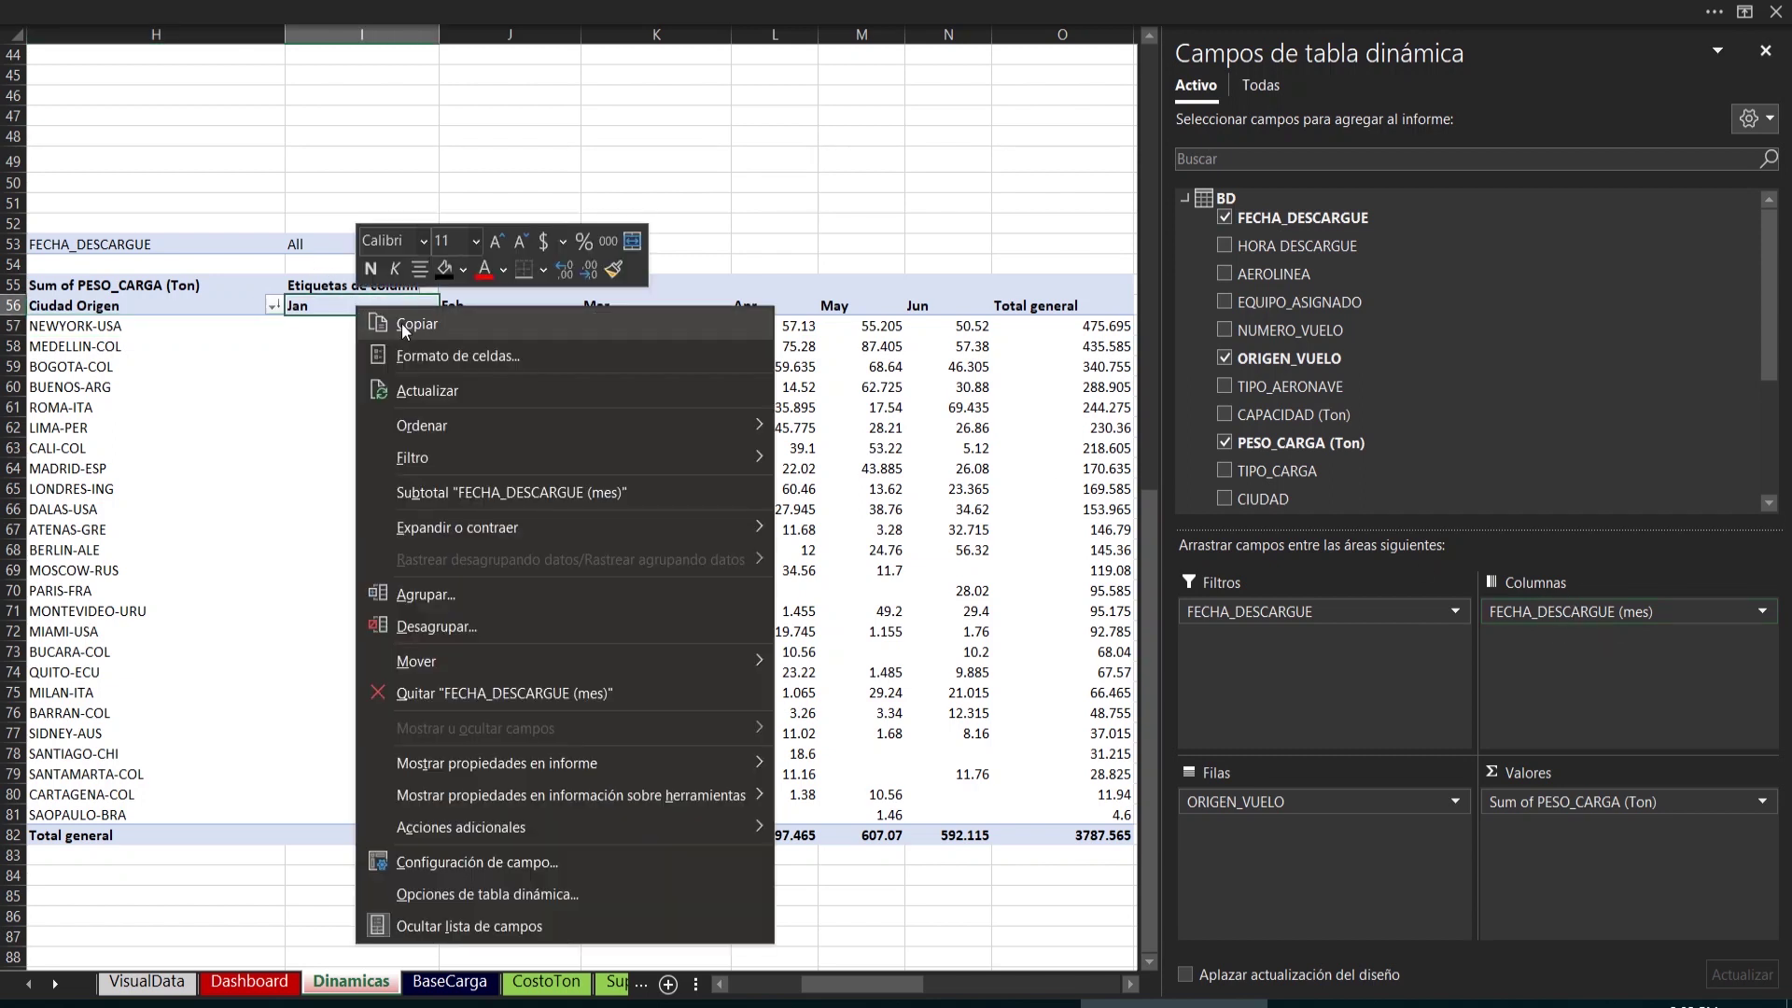
pyautogui.click(423, 602)
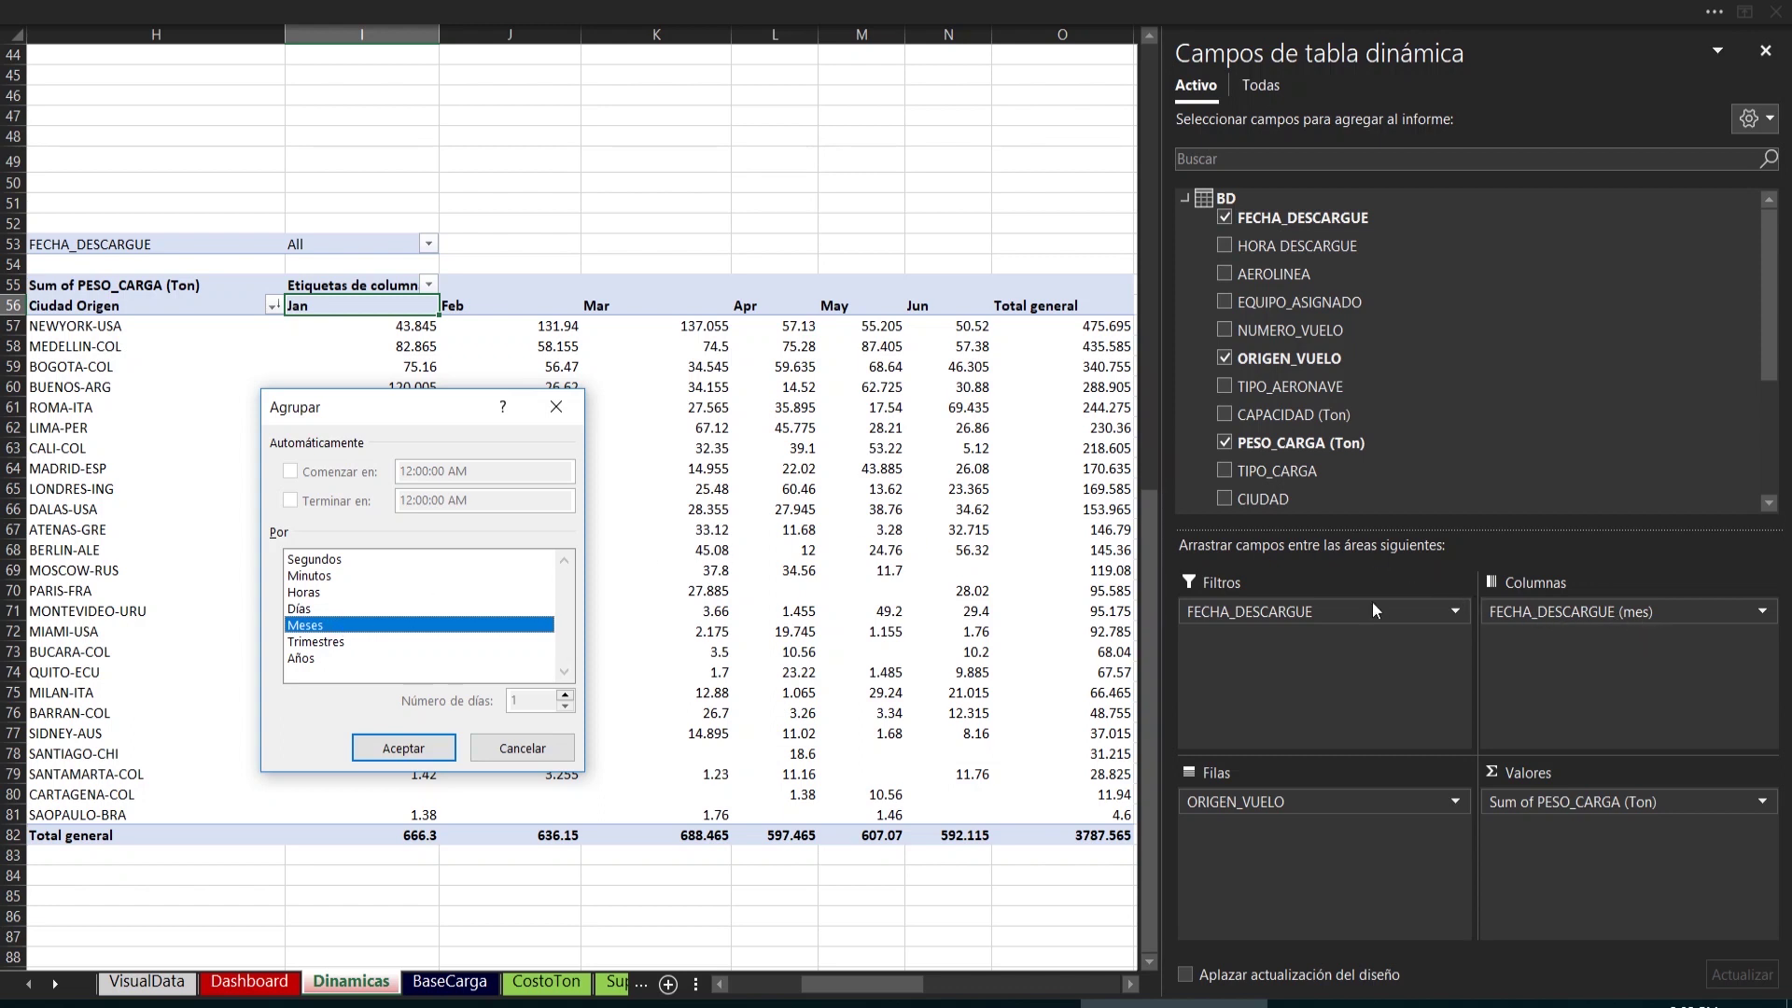
pyautogui.click(501, 754)
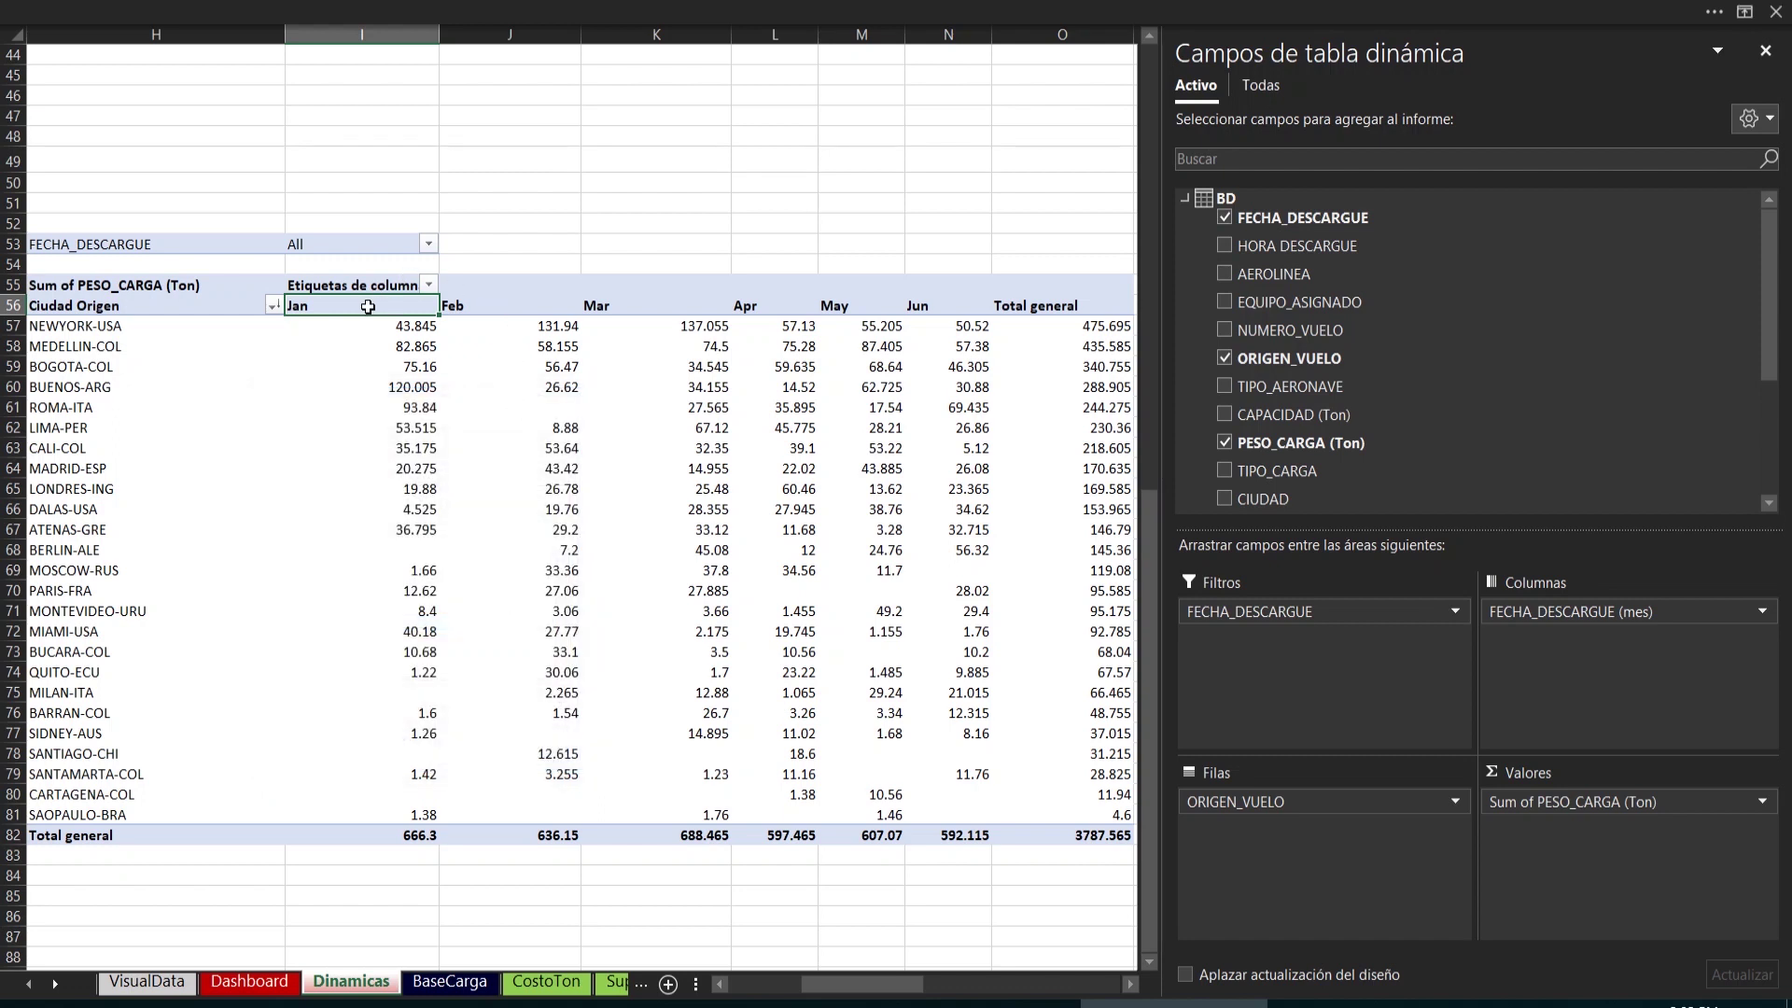
pyautogui.moveTo(366, 306); pyautogui.dragTo(863, 327)
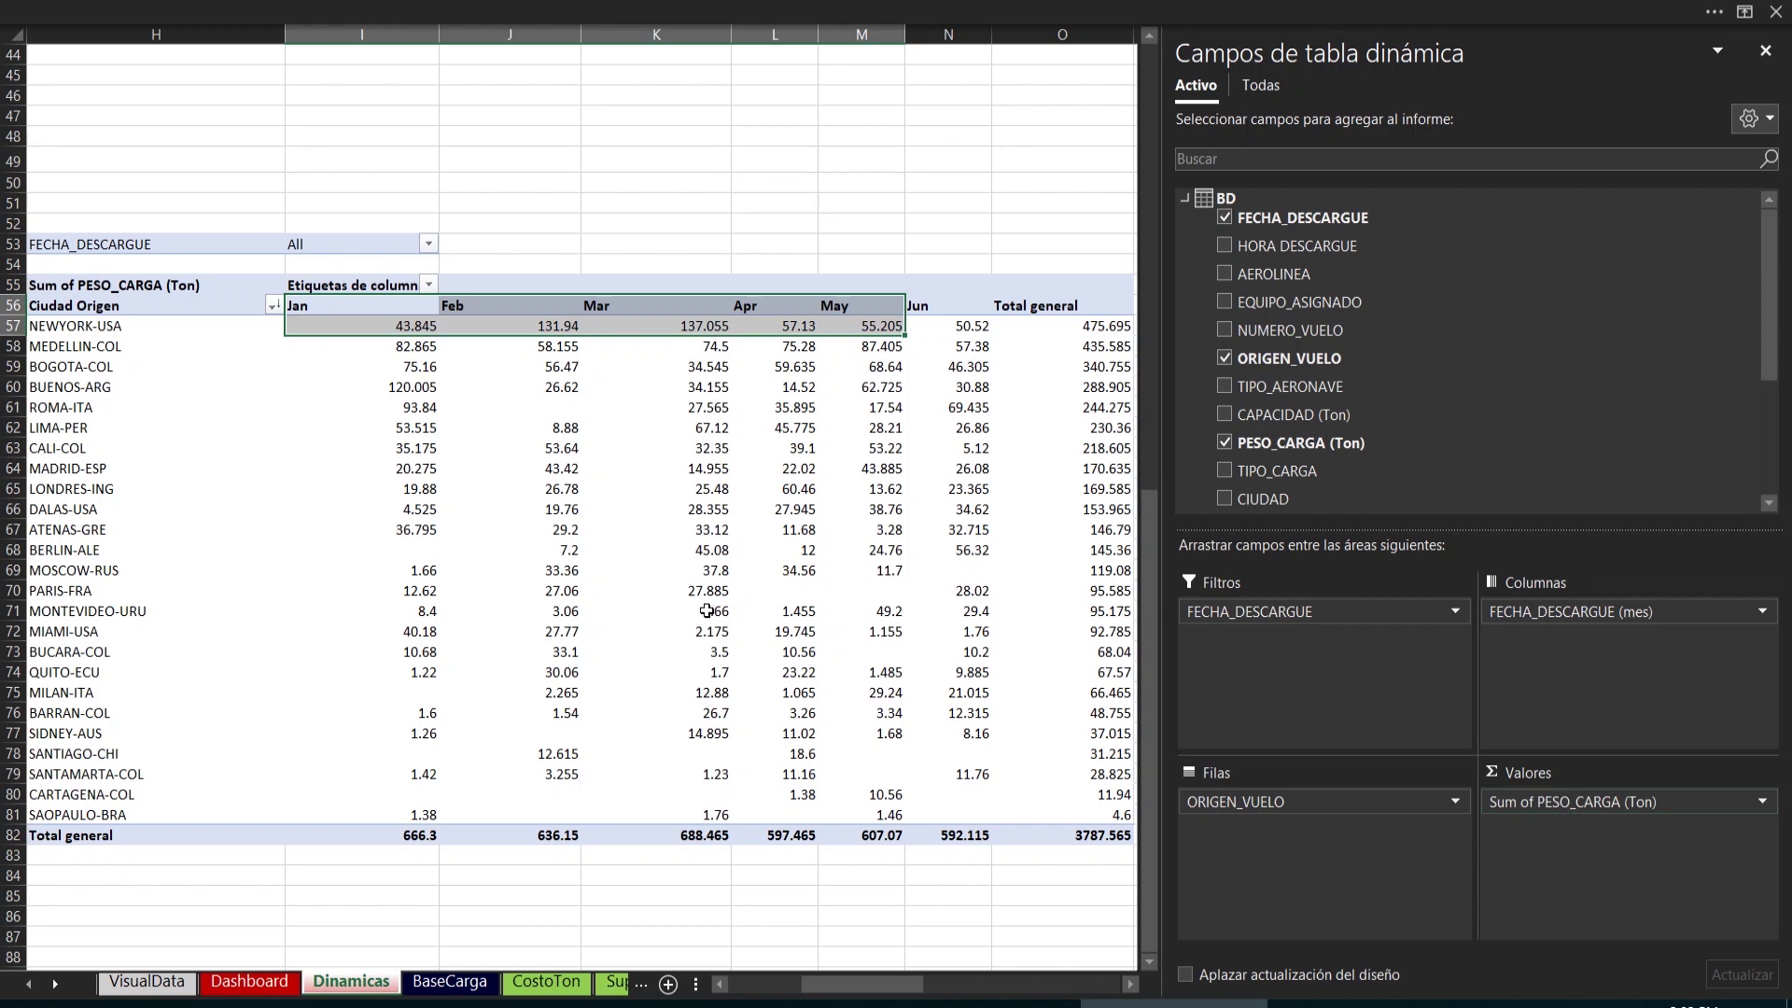
# Close the pivot field list and copy the cargo weight pivot range from the Ciudad Origen header through the Total general row
pyautogui.click(1764, 52)
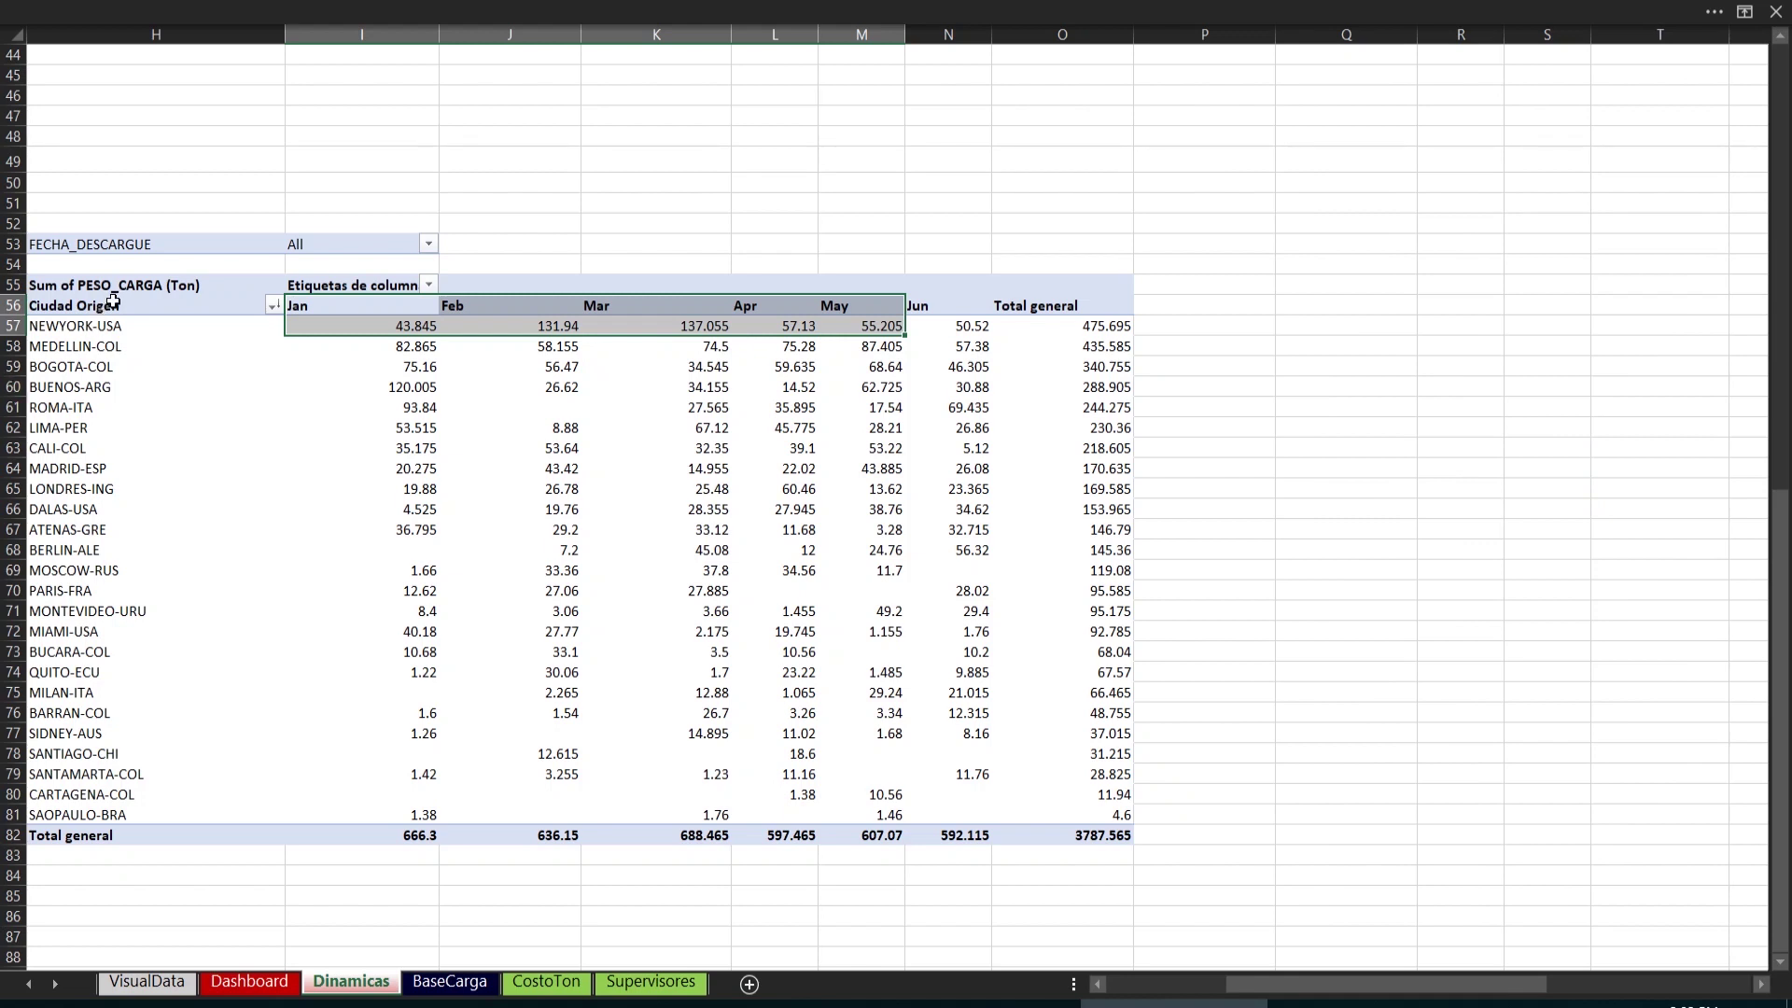
pyautogui.moveTo(105, 313); pyautogui.dragTo(1074, 832)
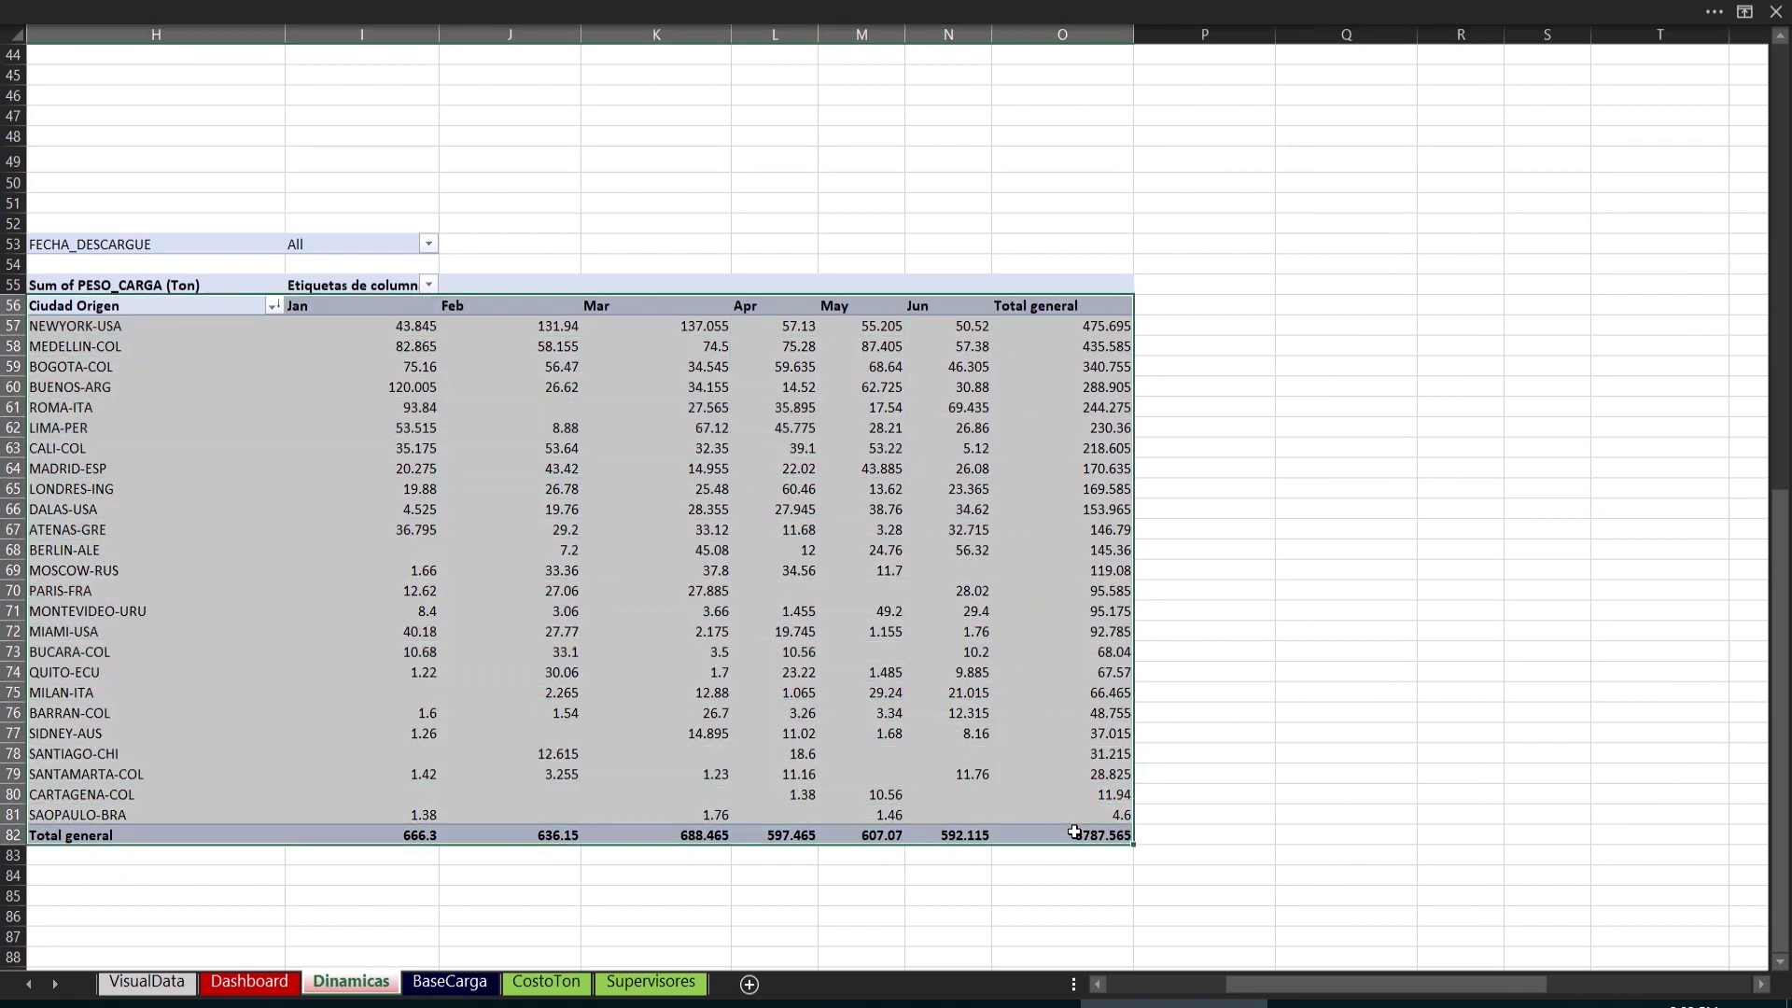
pyautogui.hotkey('ctrl', 'c')
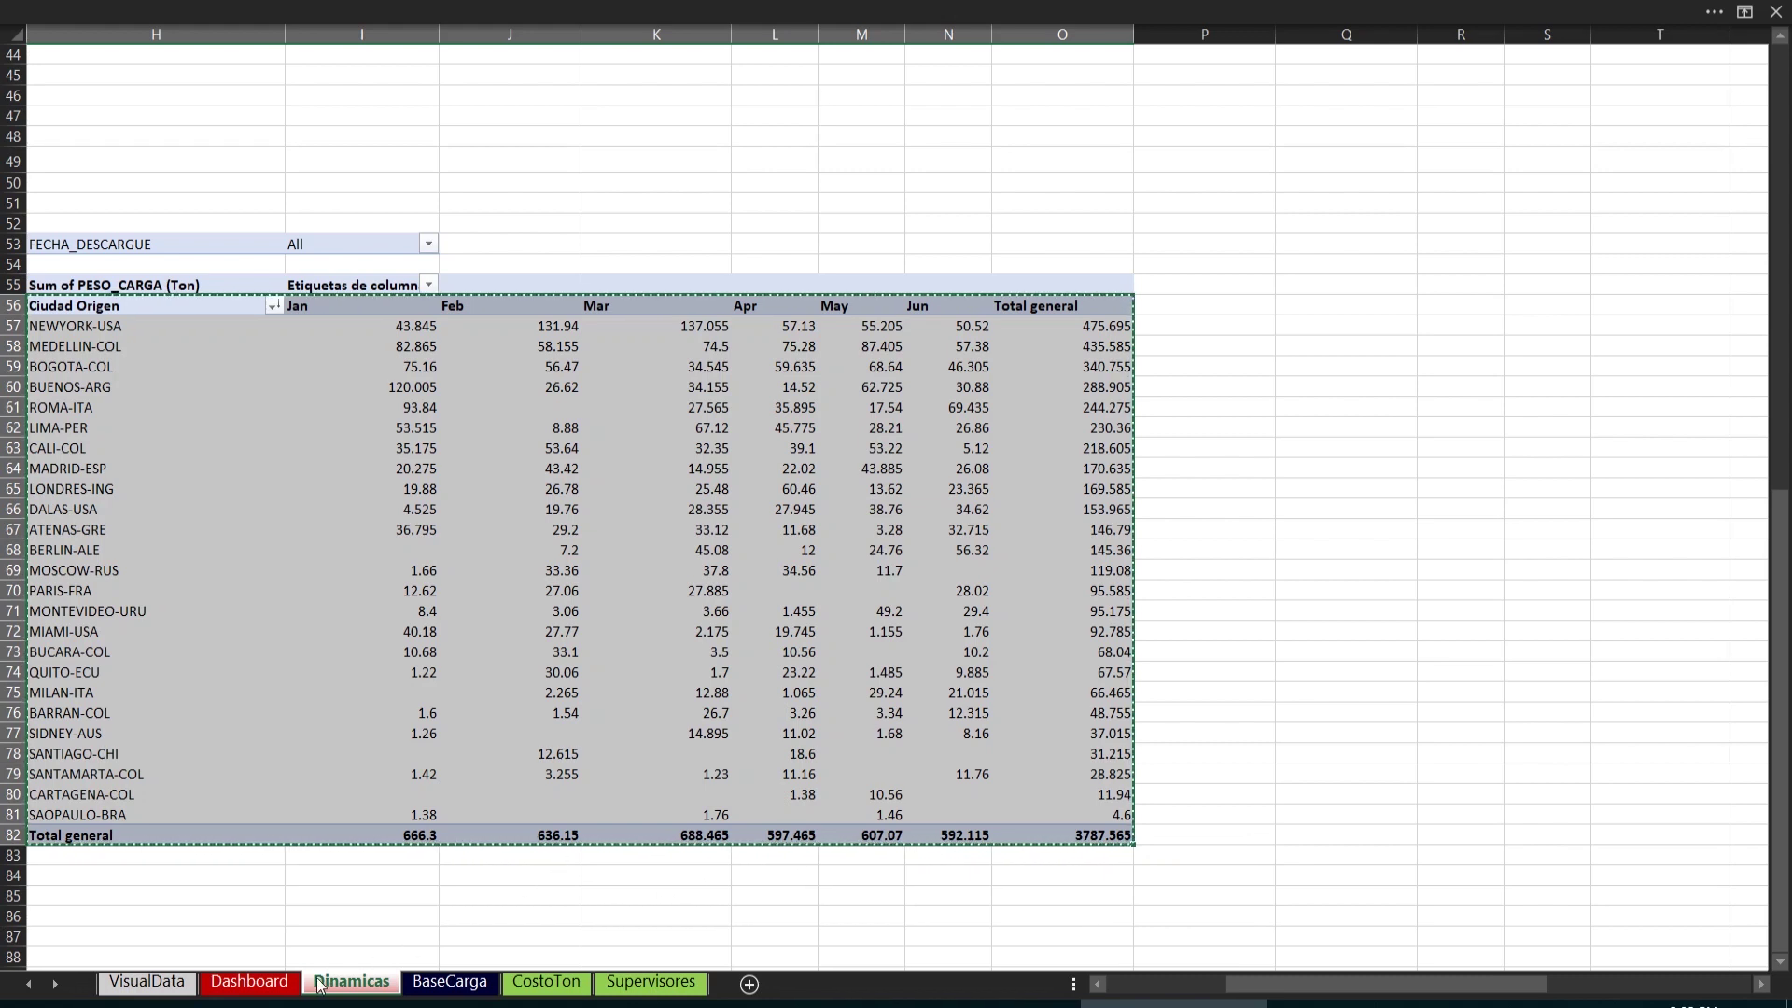
# Paste the copied range on the Dashboard sheet, a few rows below the Ton por mes table
pyautogui.click(270, 982)
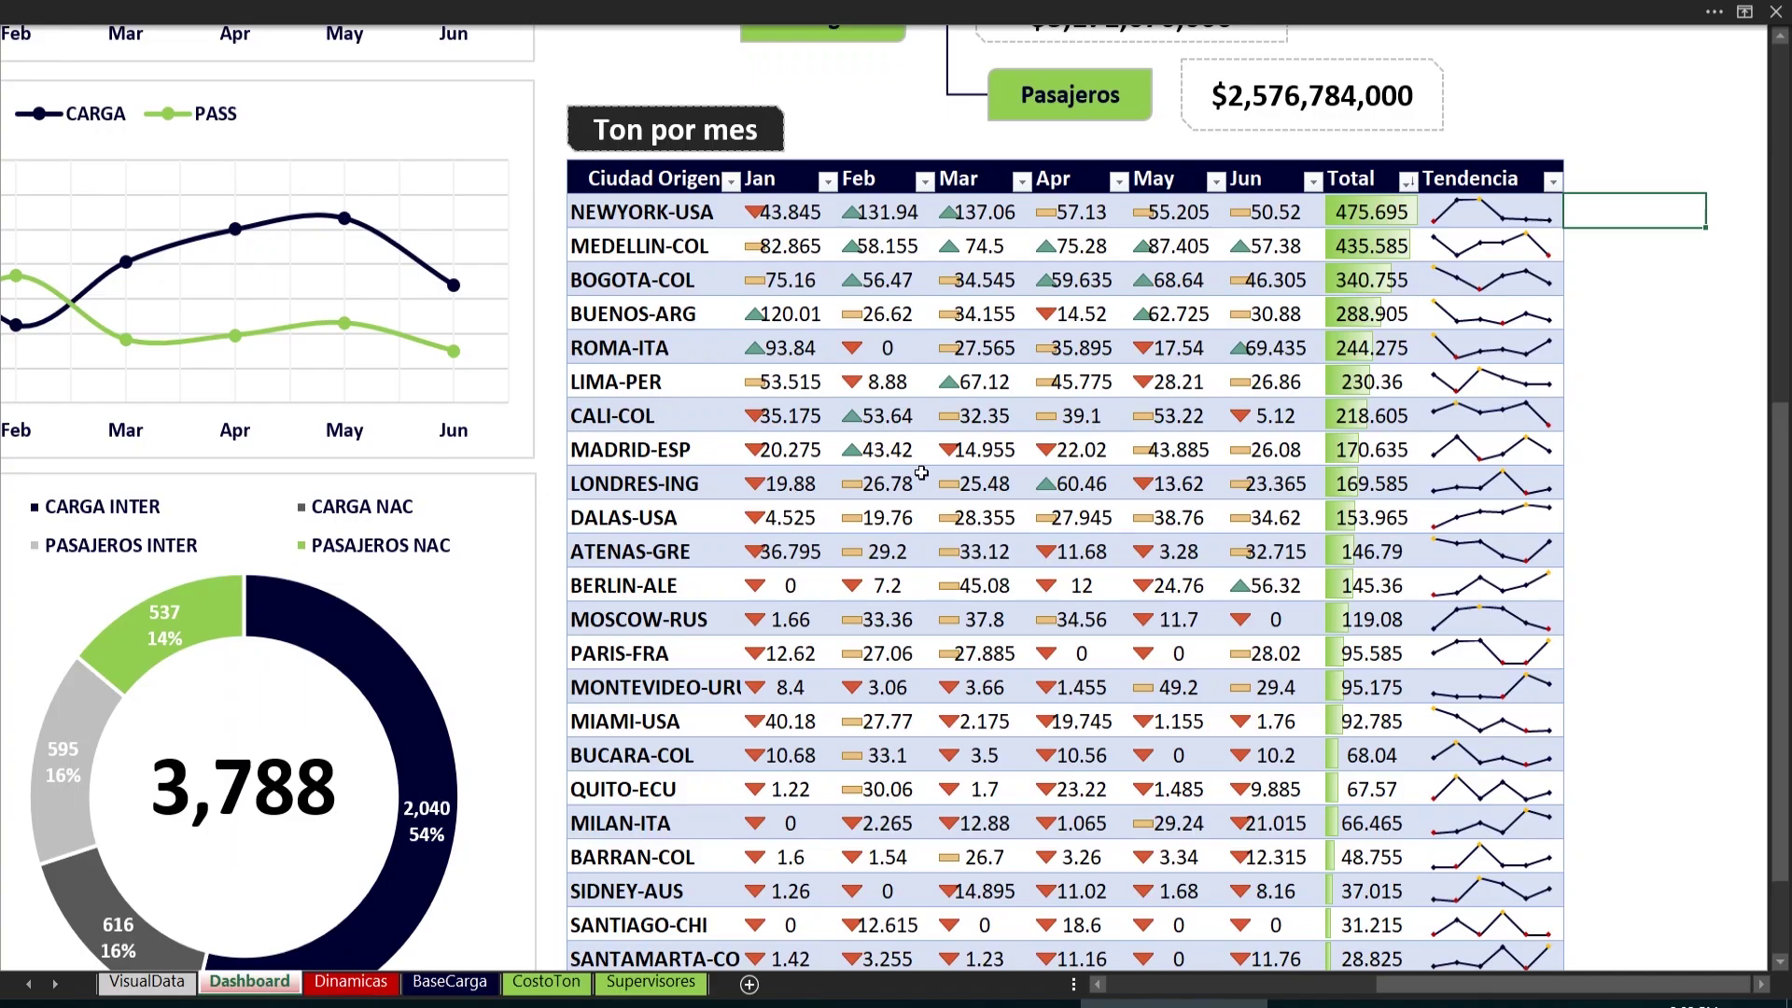
pyautogui.scroll(-4, 793, 495)
pyautogui.scroll(4, 921, 473)
pyautogui.scroll(-6, 922, 473)
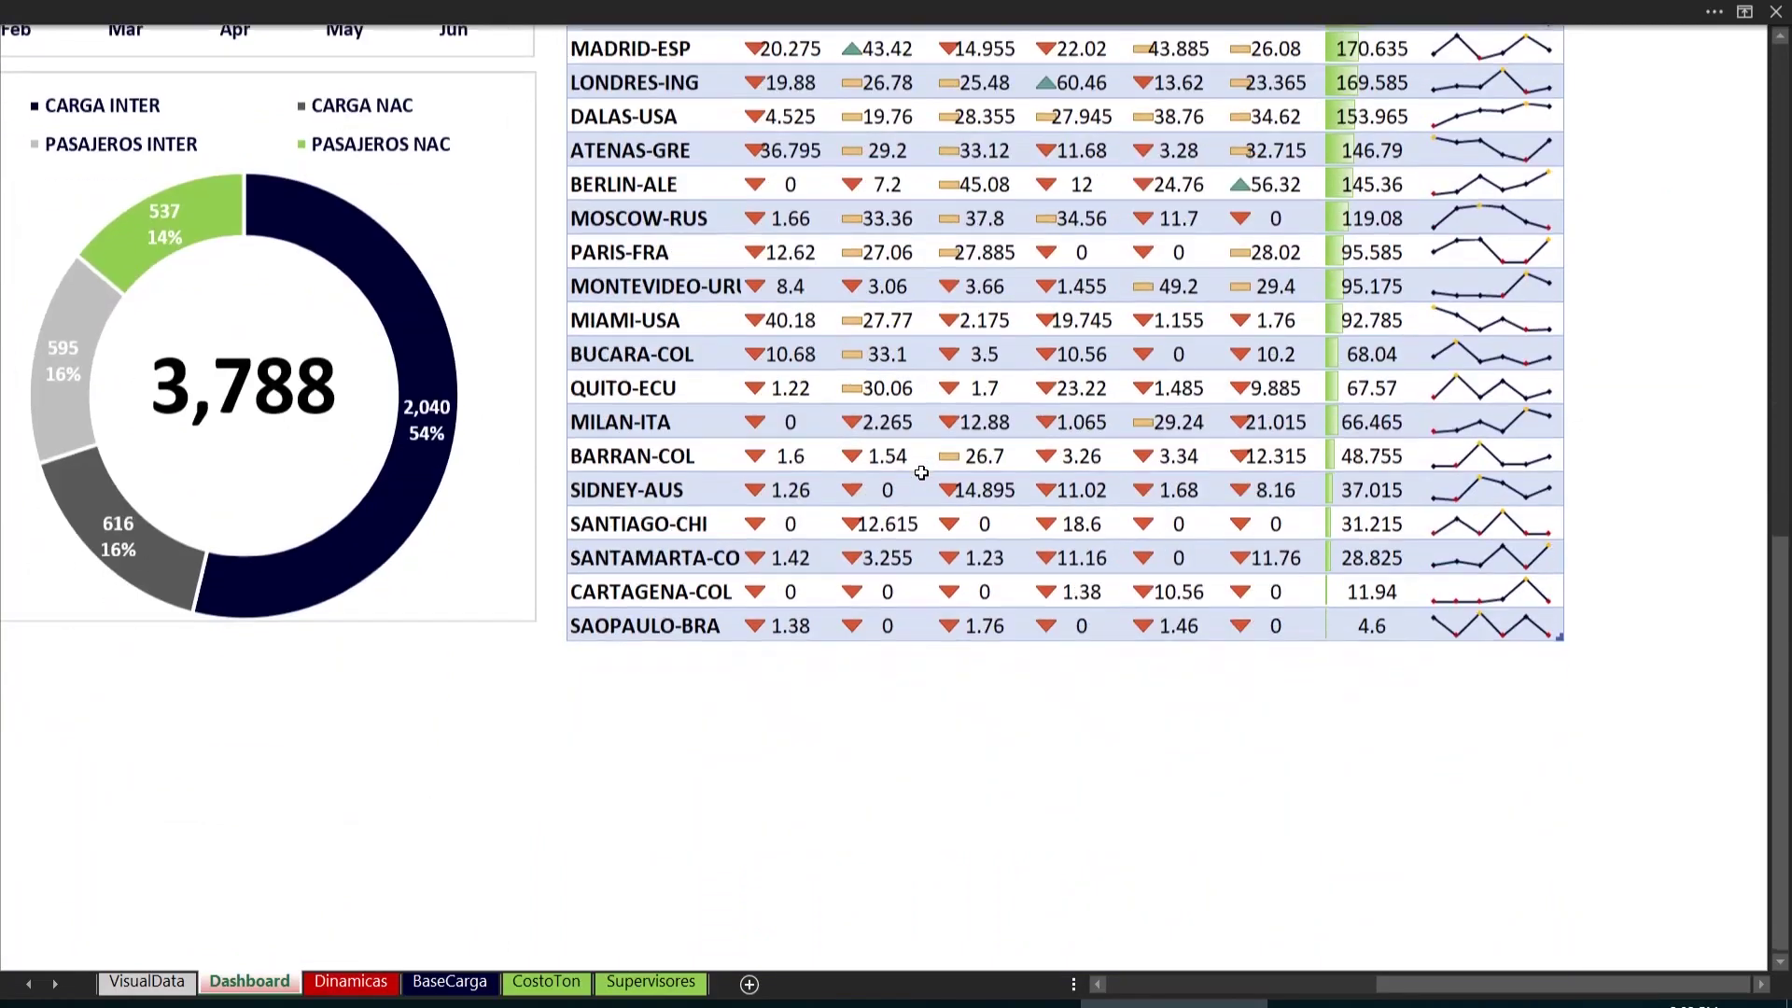
pyautogui.click(618, 552)
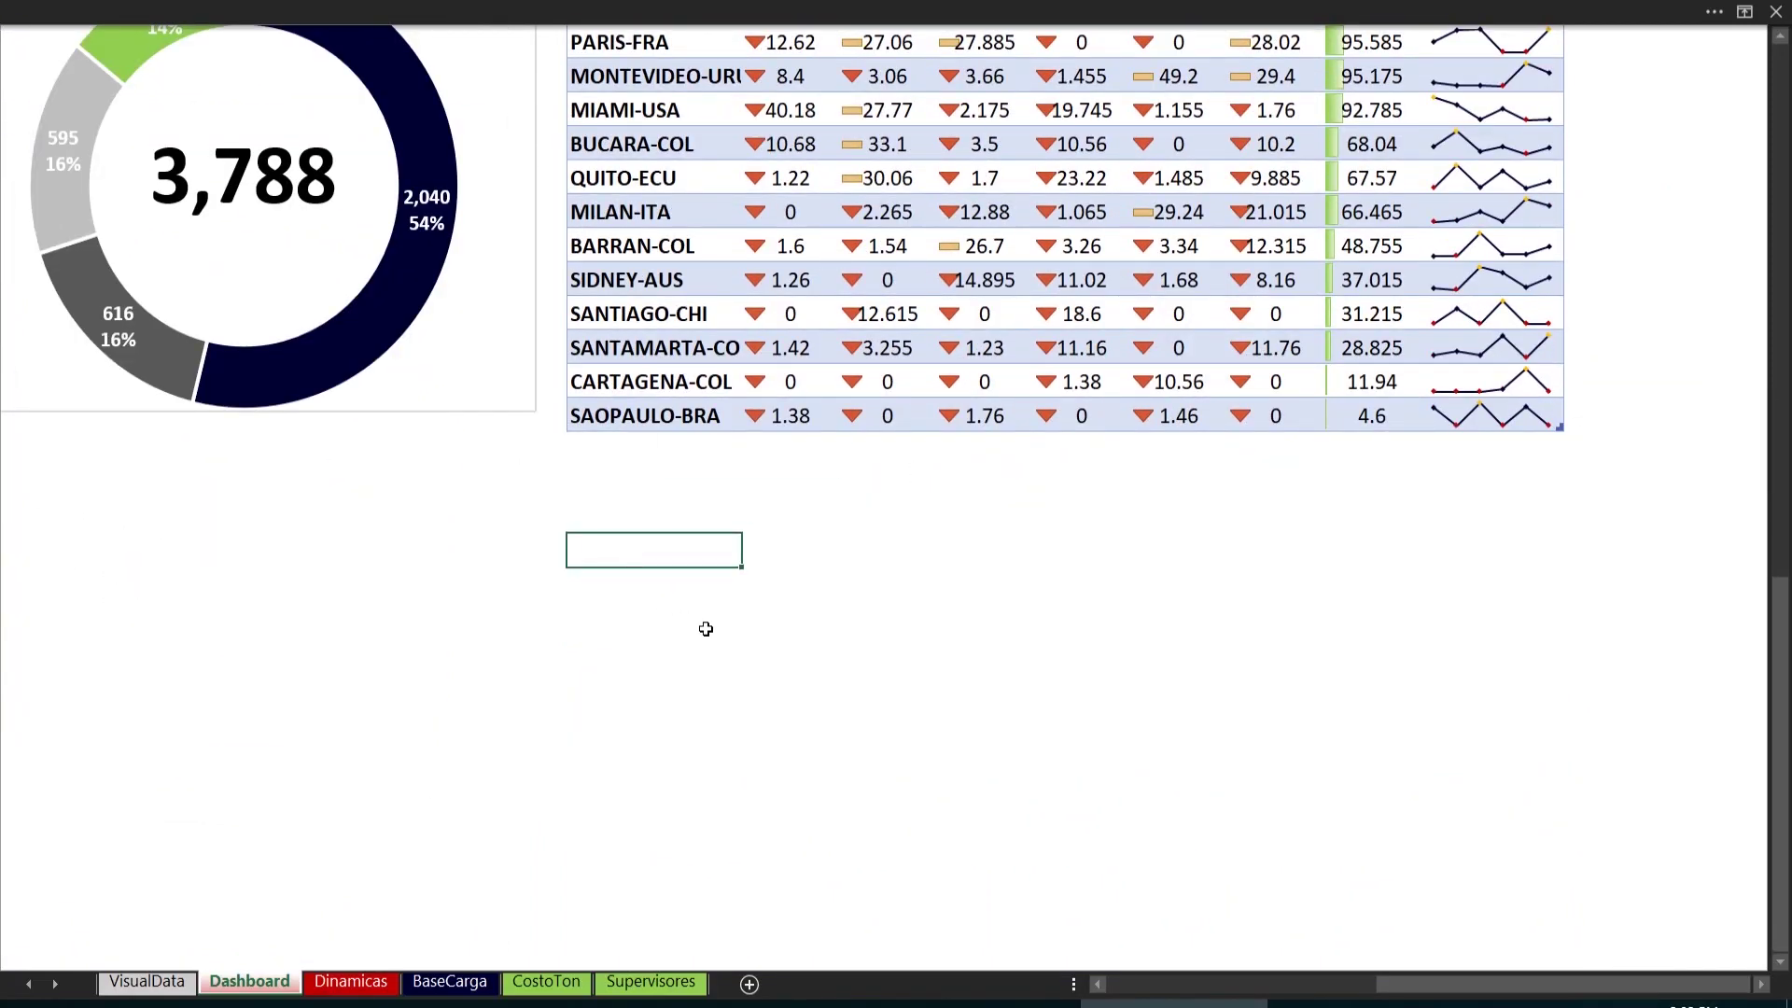
pyautogui.hotkey('ctrl', 'v')
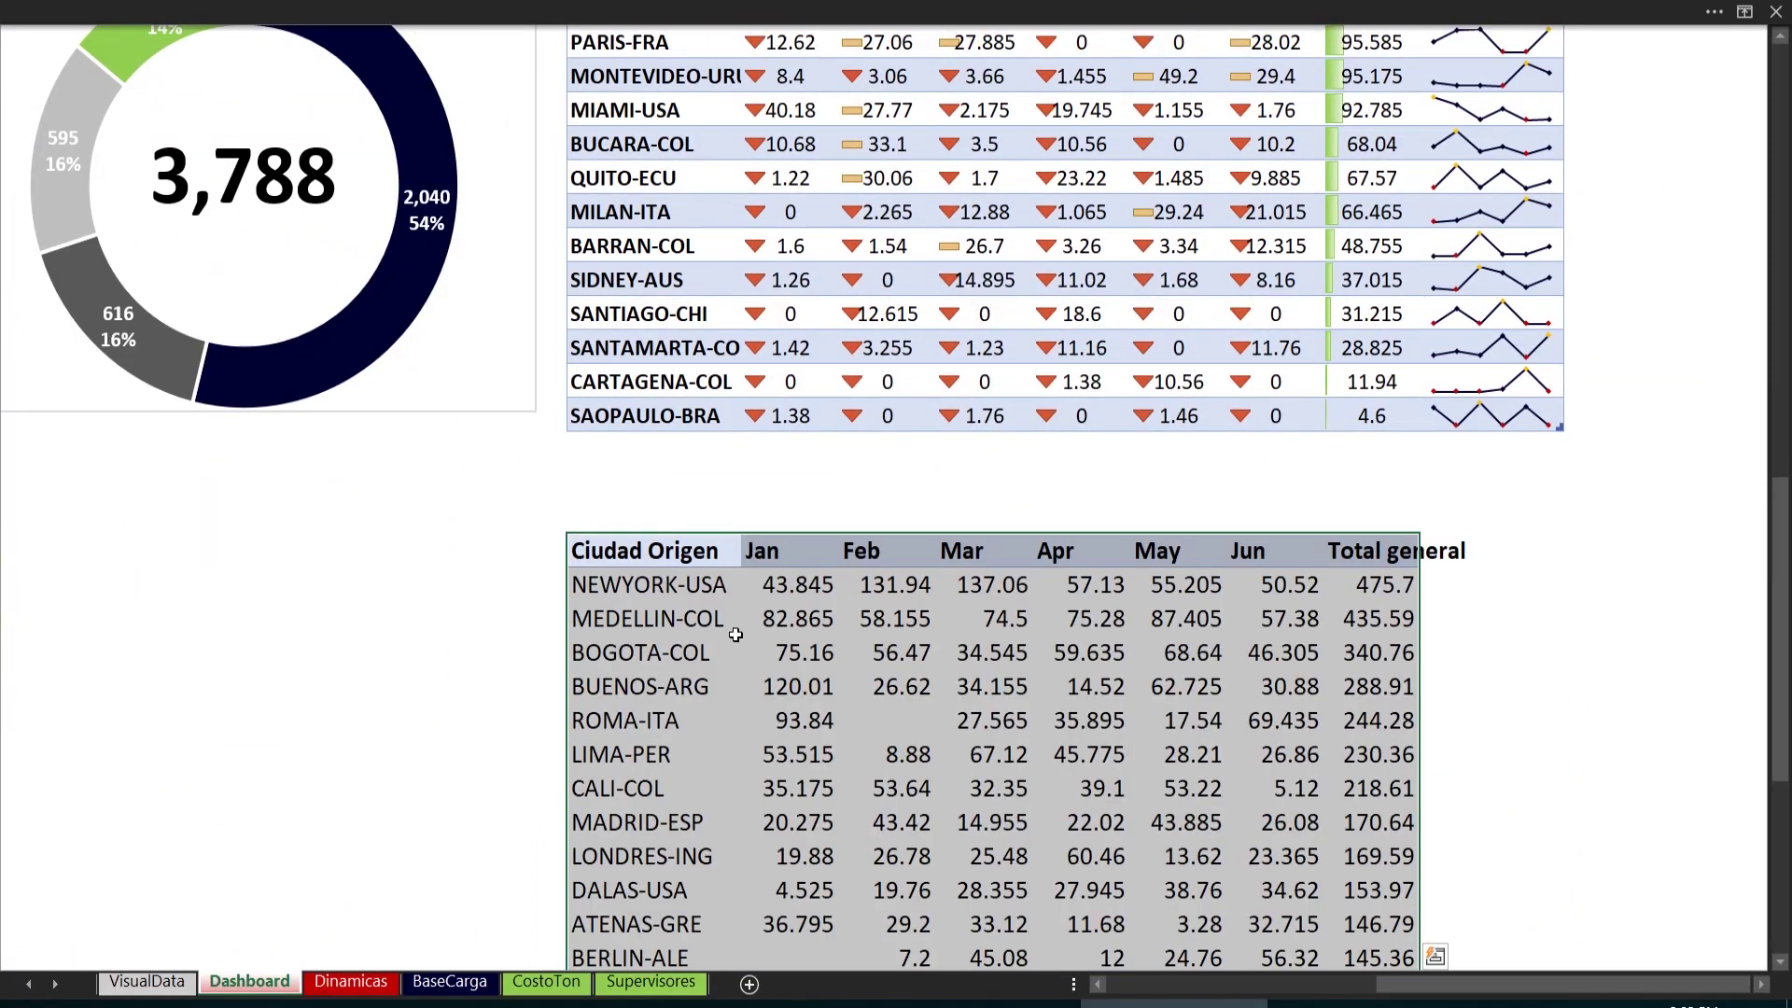
pyautogui.scroll(-6, 813, 676)
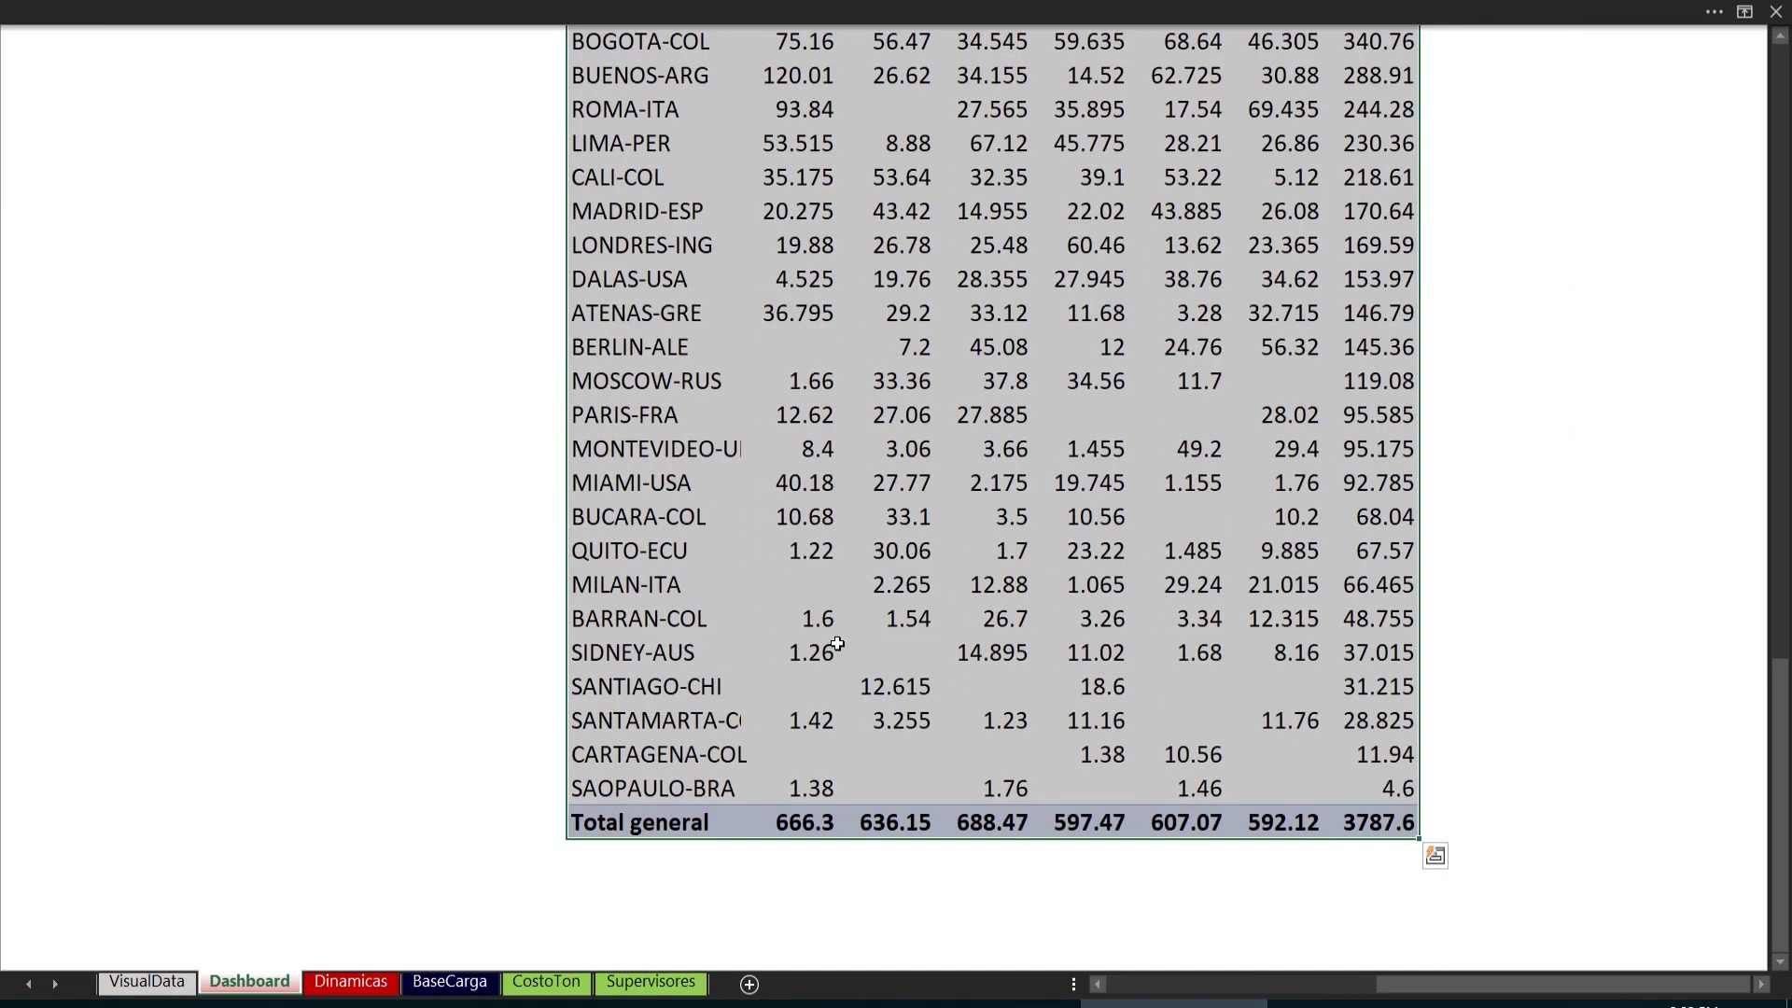
pyautogui.scroll(7, 837, 644)
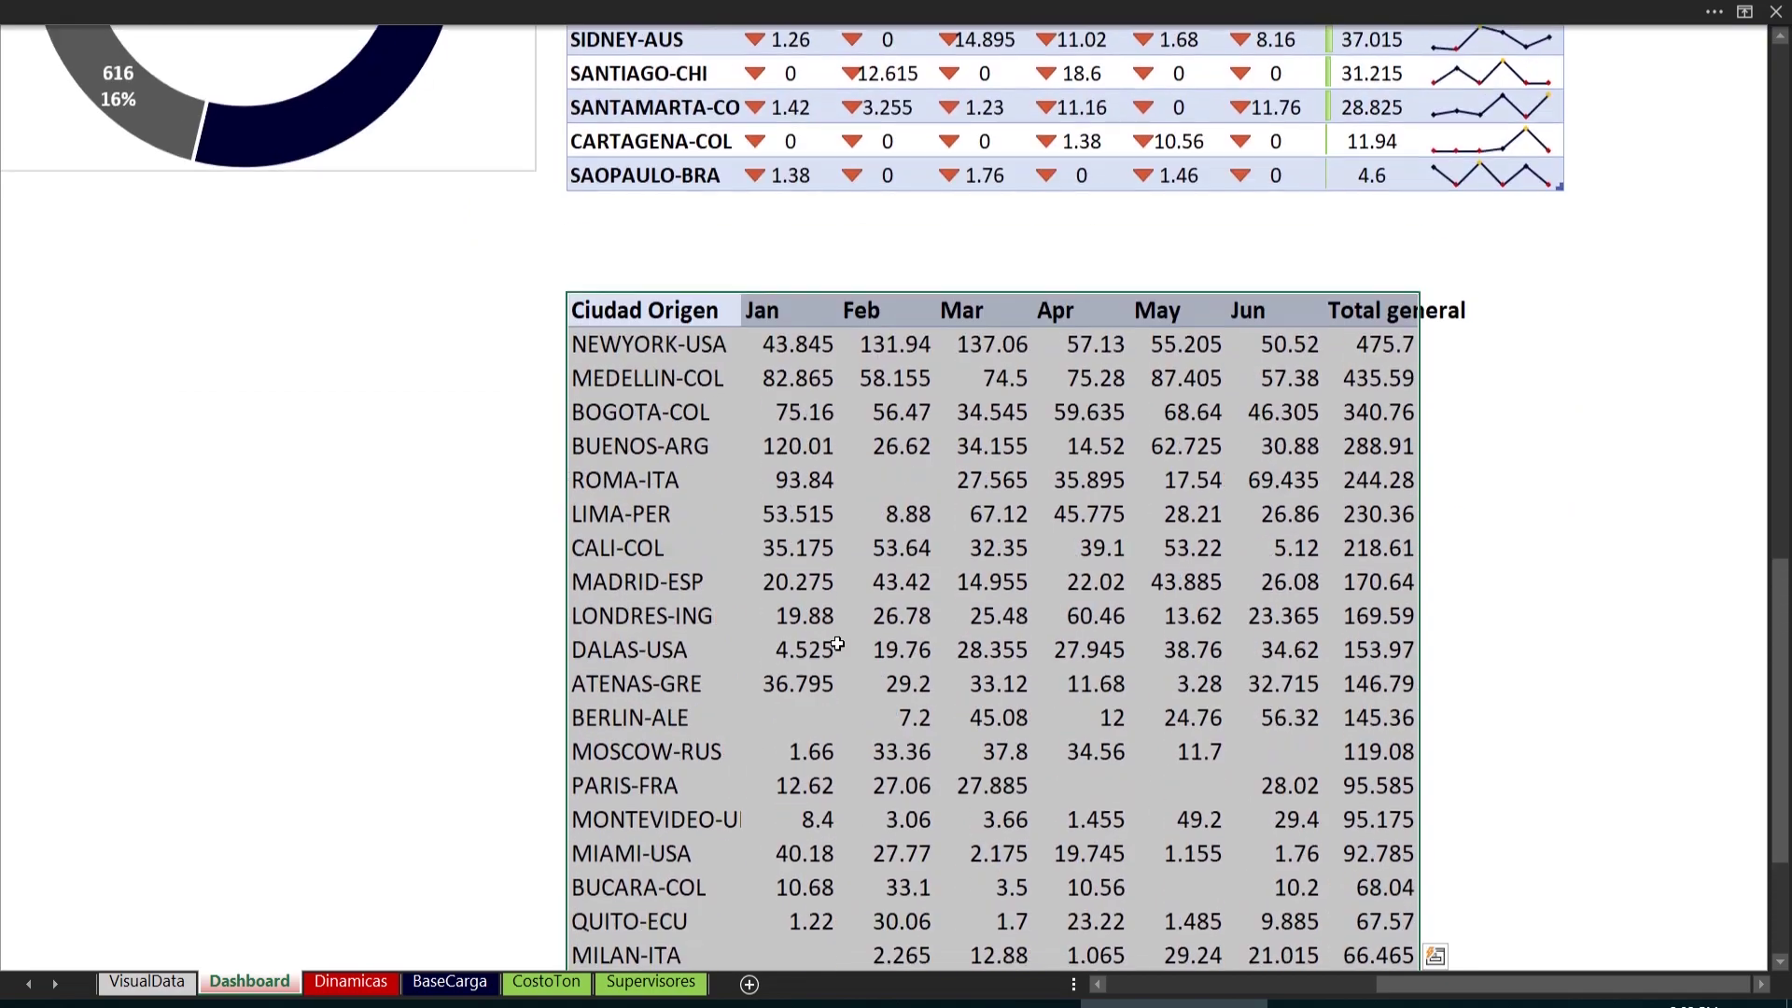
pyautogui.scroll(1, 838, 644)
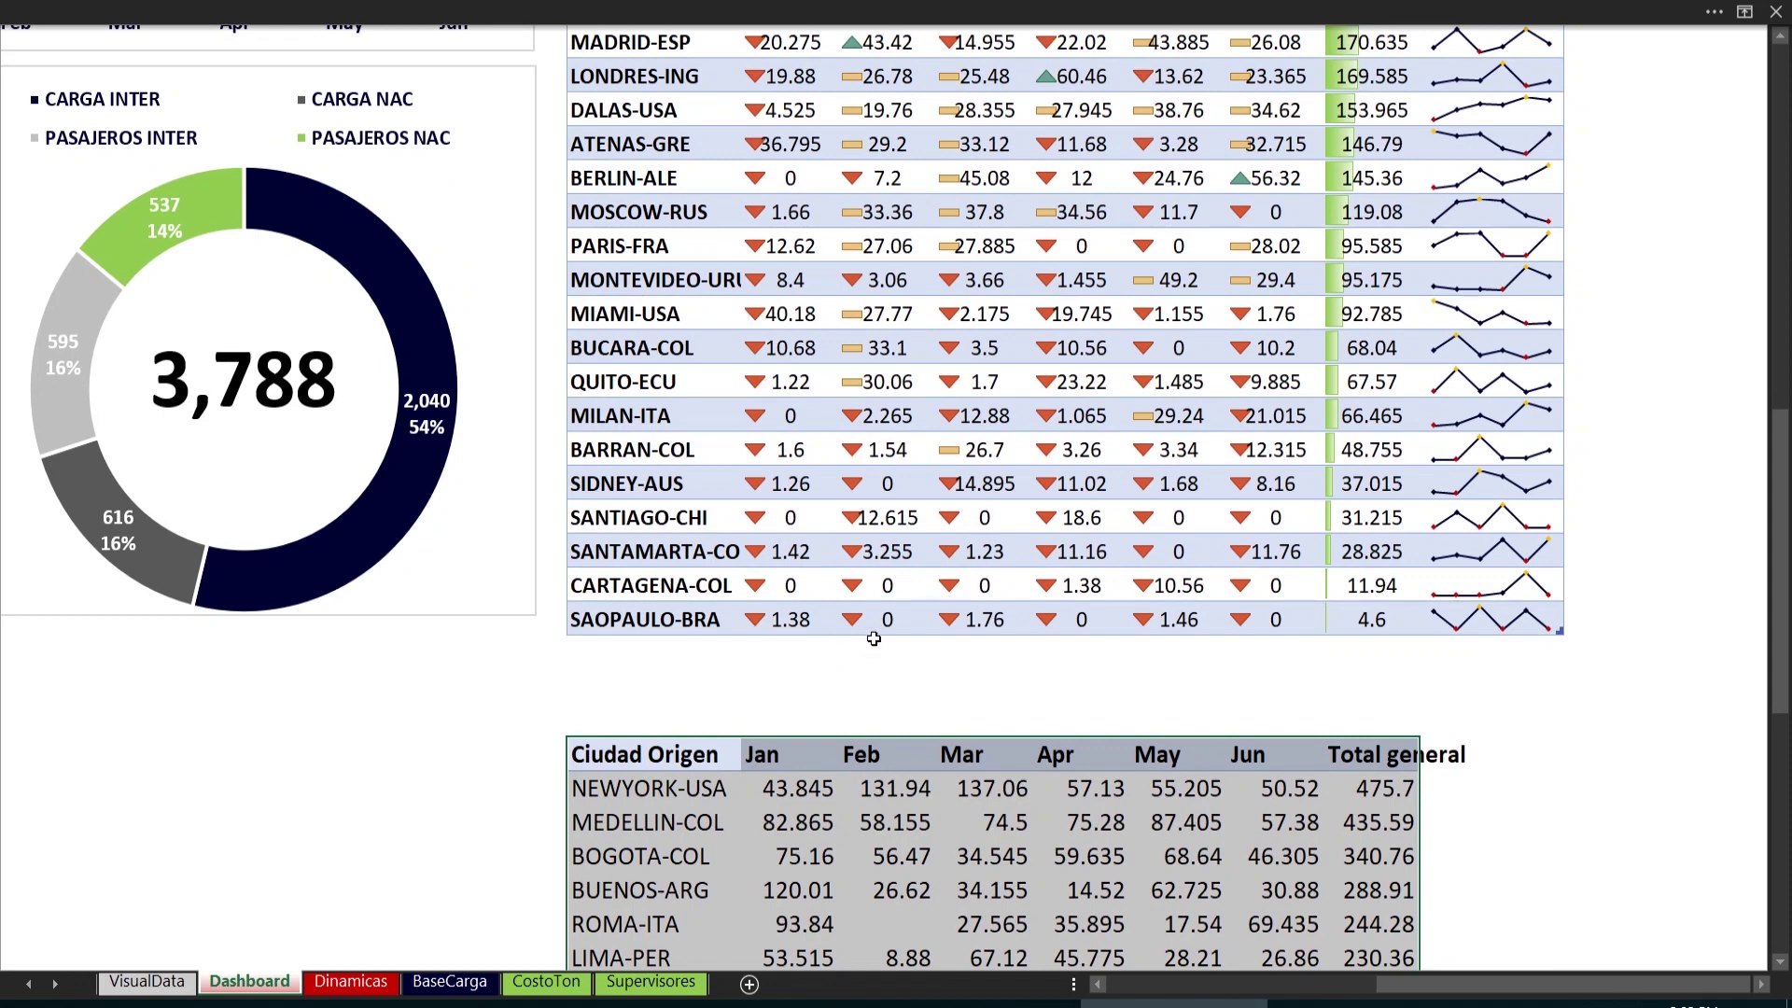
# Check the filter and label rows above the copied range on the Dinamicas sheet, then return to the Dashboard sheet
pyautogui.click(351, 981)
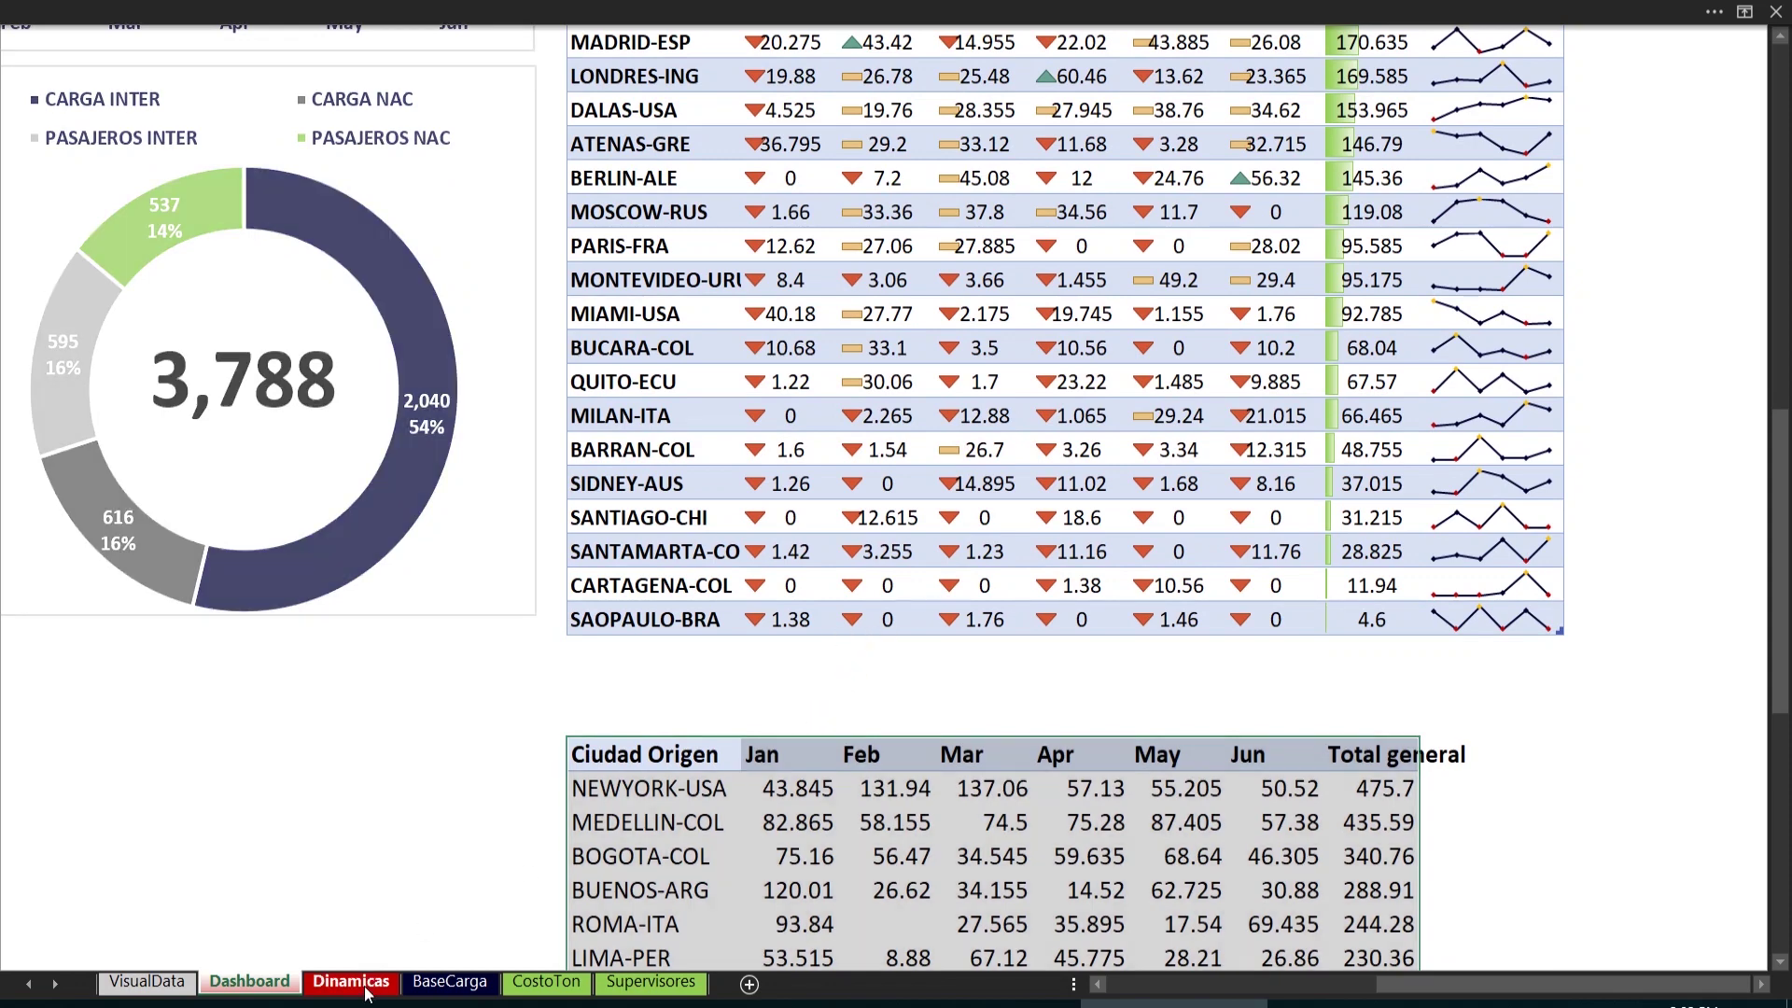
pyautogui.moveTo(90, 288); pyautogui.dragTo(385, 234)
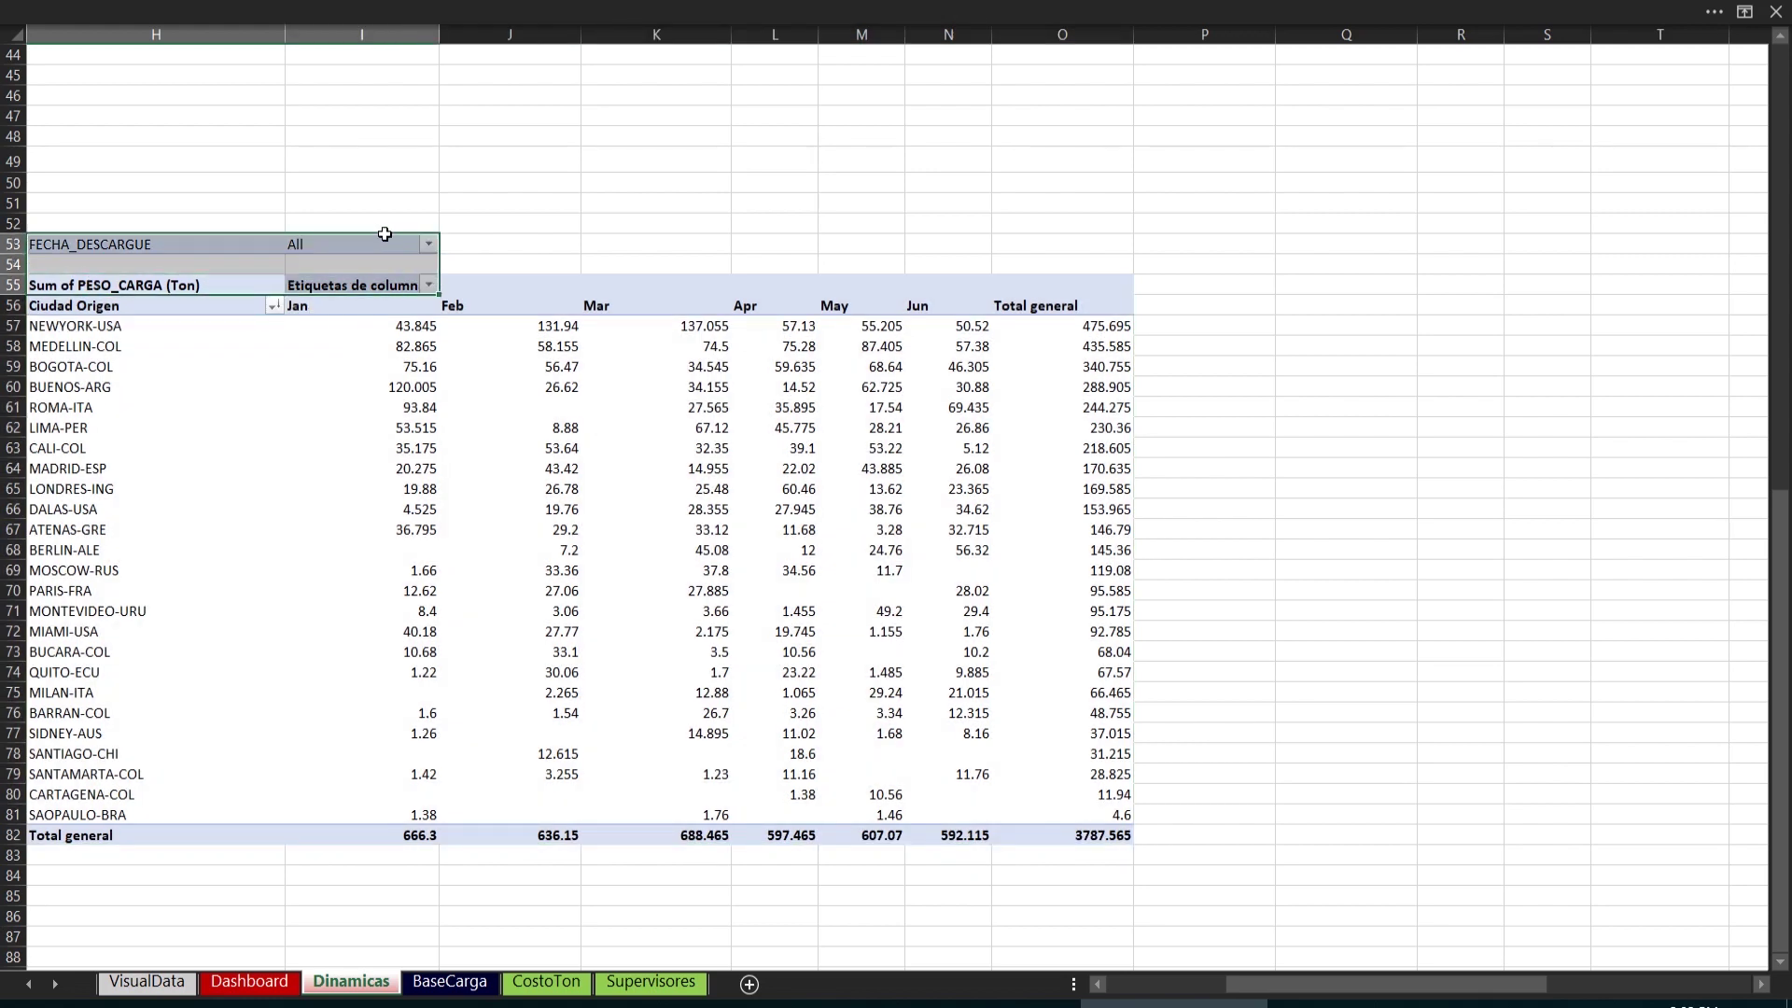
pyautogui.click(273, 982)
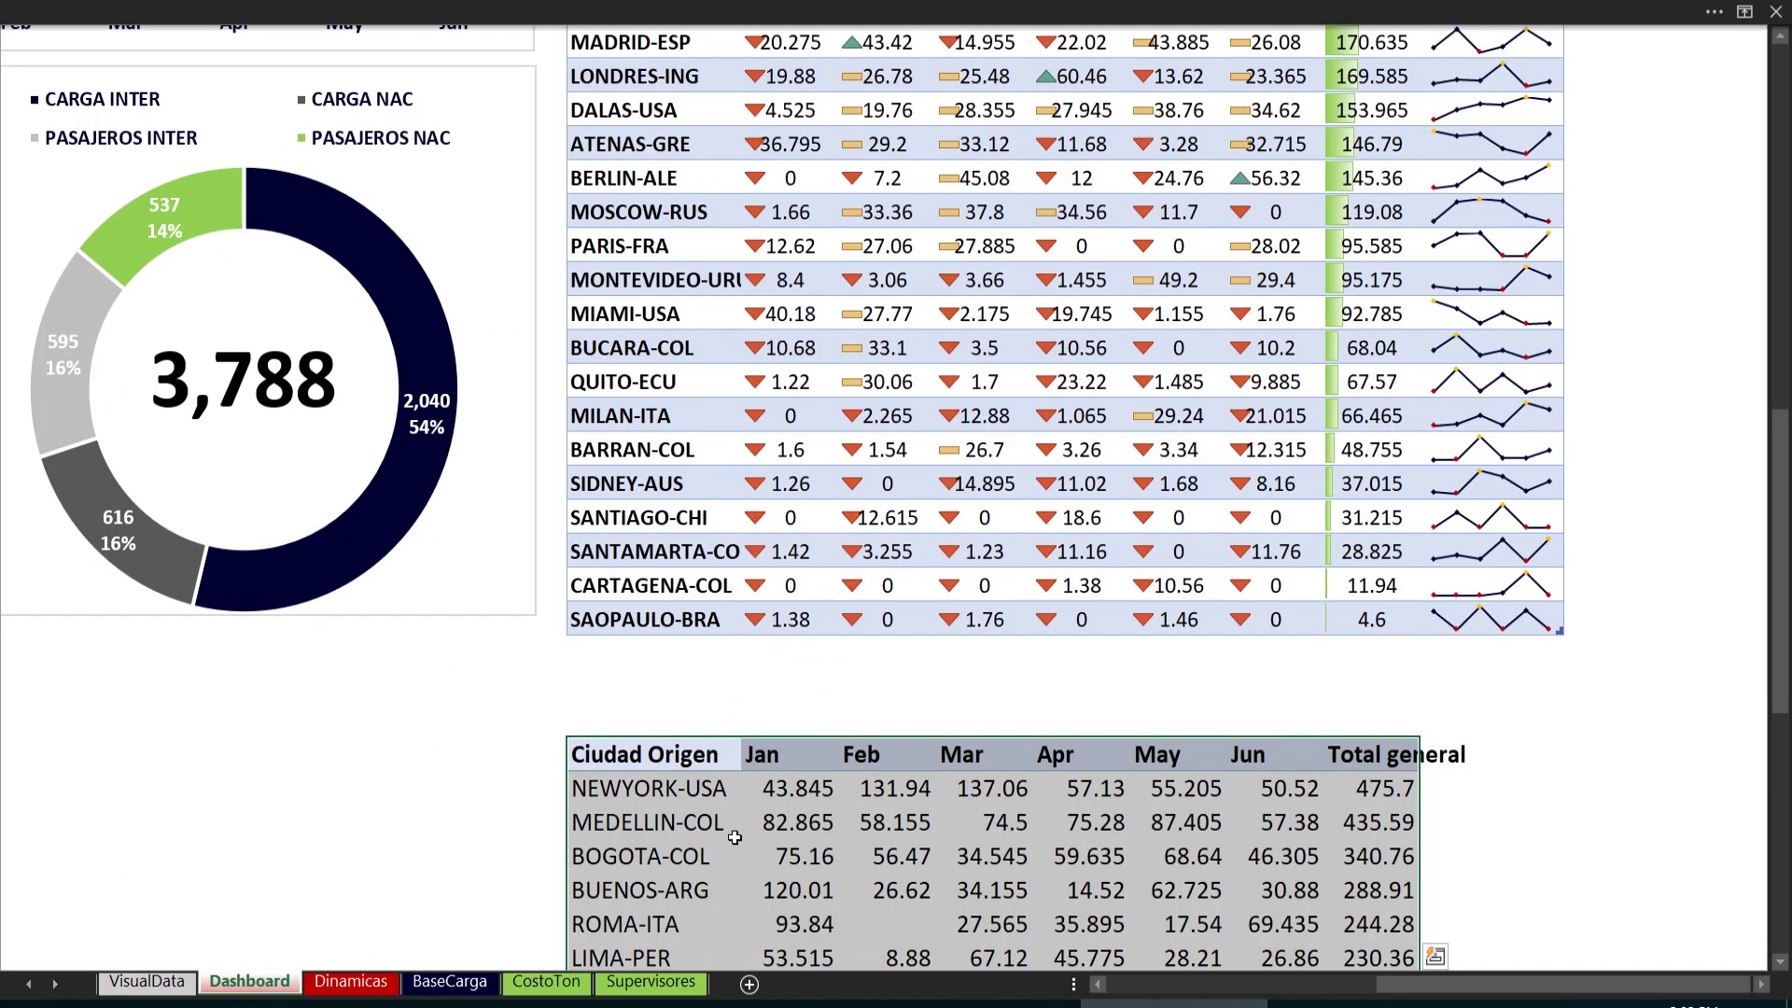
# Show the formula bar with the NEWYORK-USA Jan cell of the pasted table selected
pyautogui.click(765, 796)
pyautogui.click(759, 10)
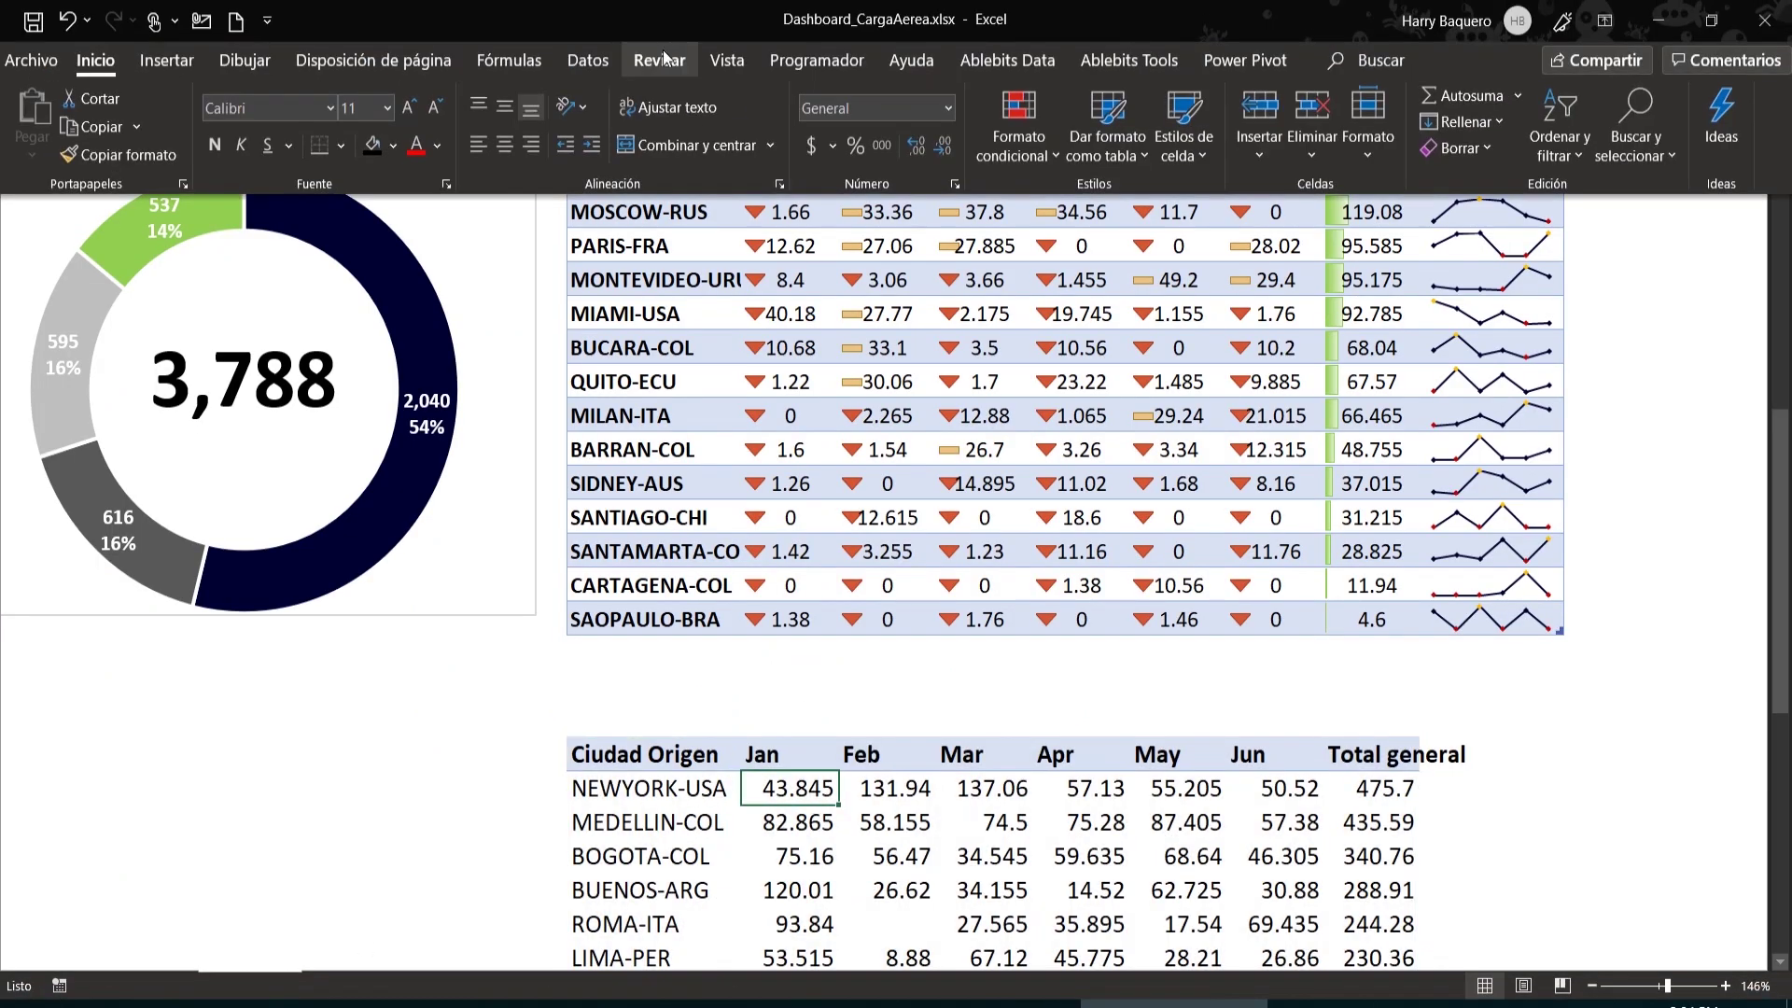
pyautogui.click(727, 60)
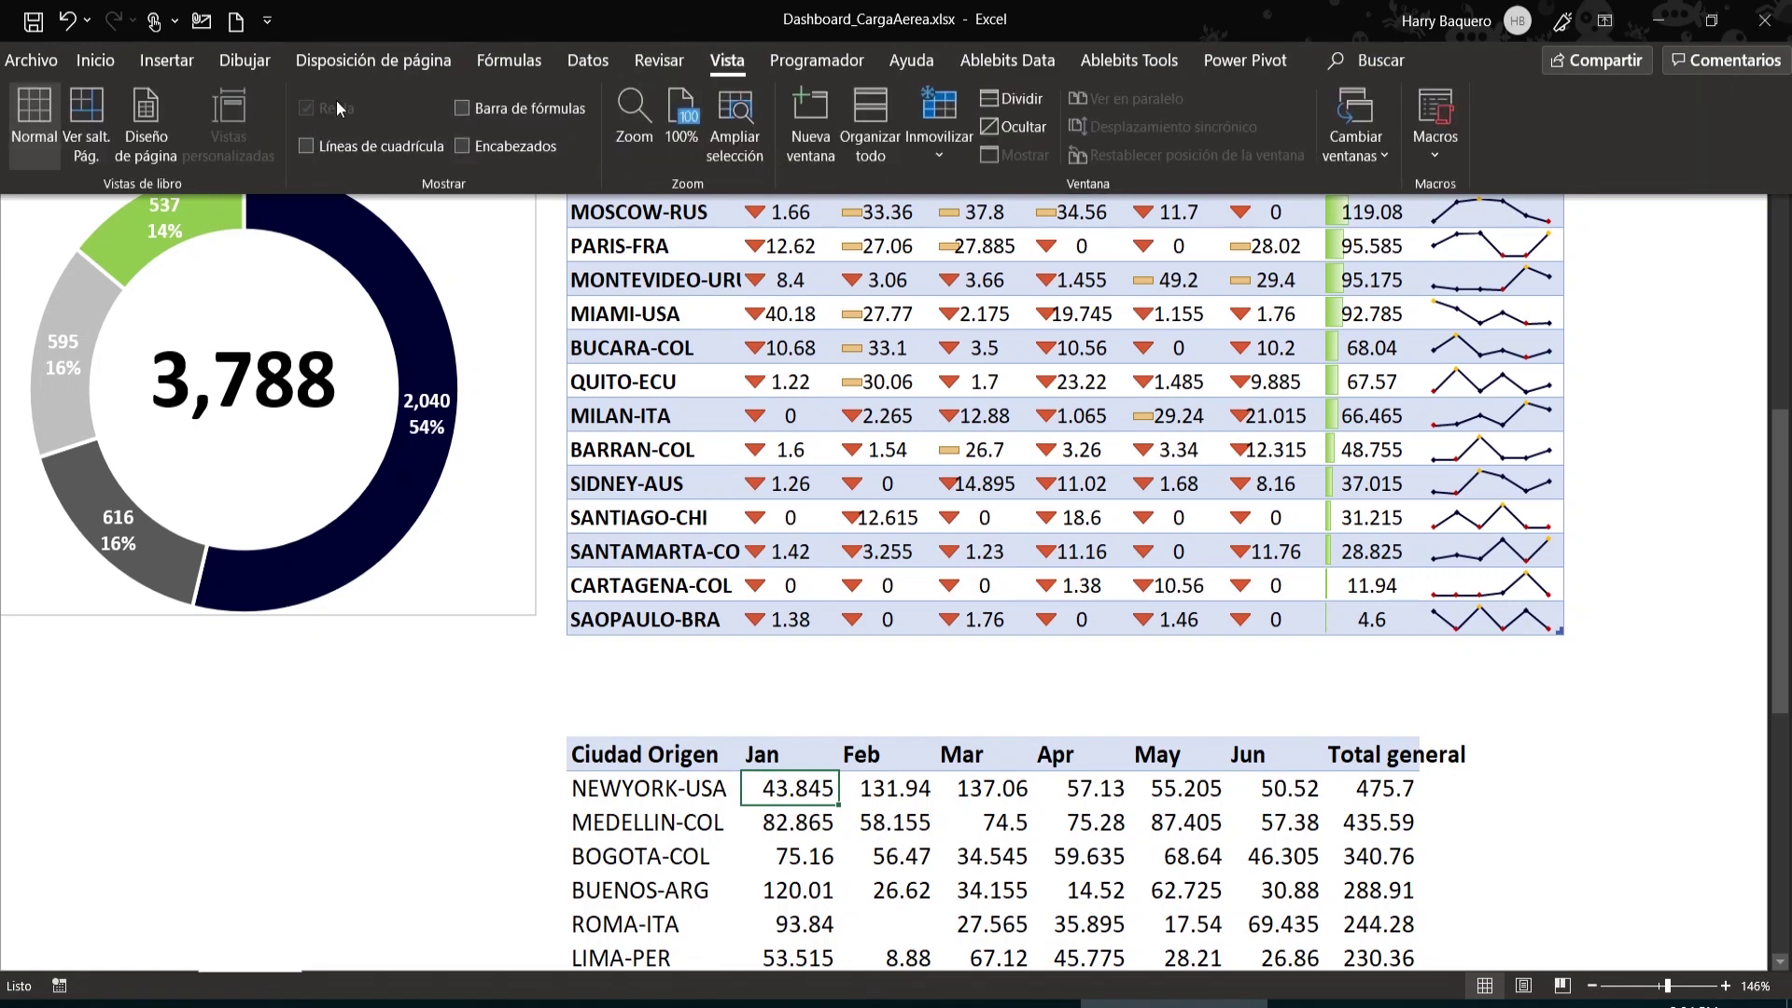
pyautogui.click(524, 112)
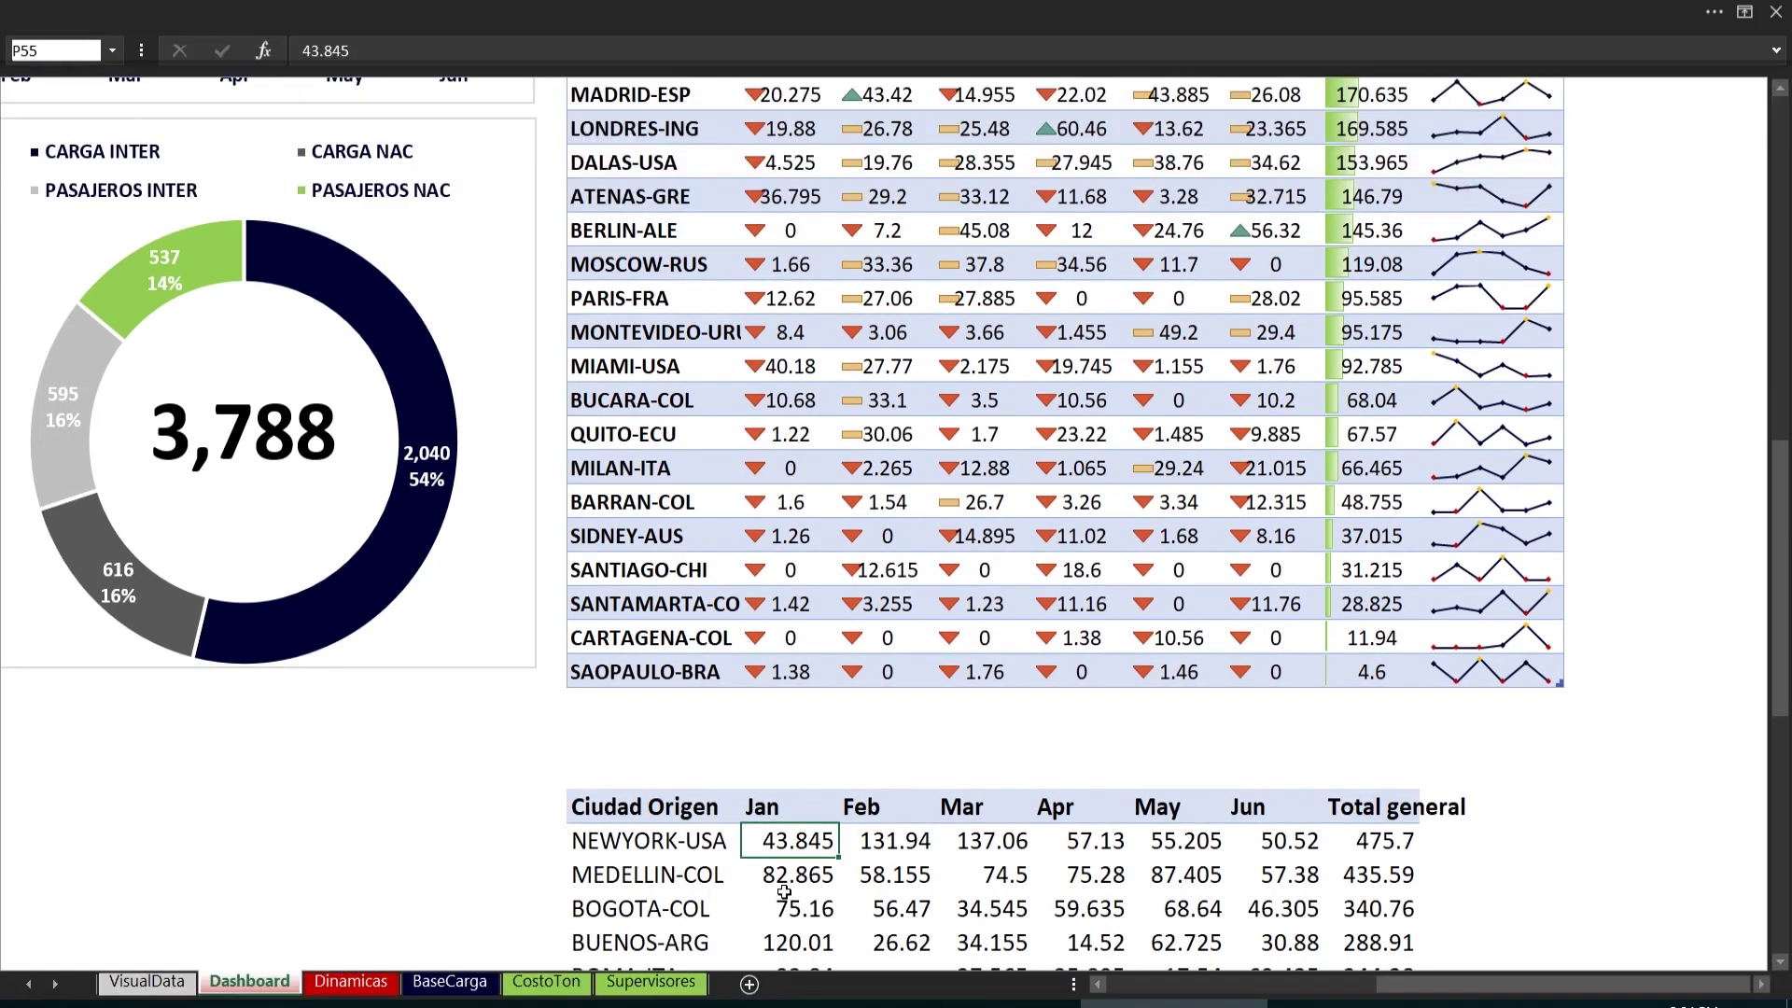
# Inspect the contents of the NEWYORK-USA cells and their neighbours in the pasted table to see whether they hold values or formulas
pyautogui.click(887, 857)
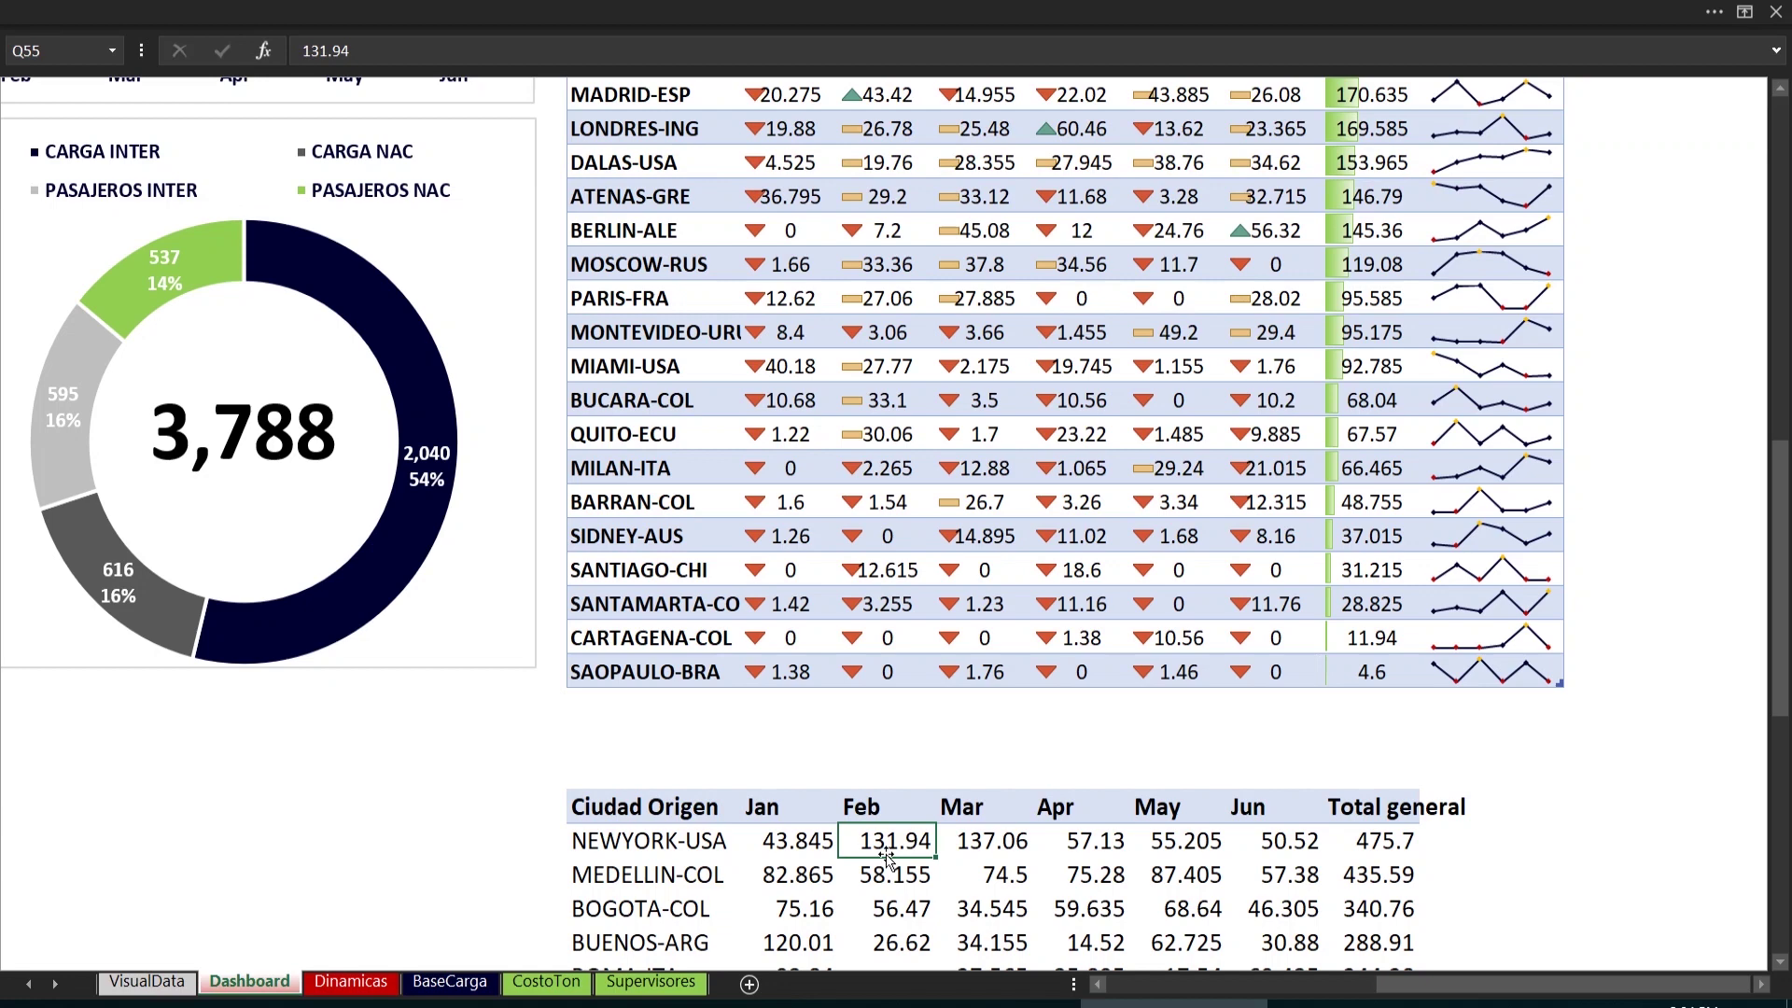
pyautogui.press('Down')
pyautogui.press('Right')
pyautogui.press('Left')
pyautogui.press('Up')
pyautogui.press('Left')
pyautogui.press('Left')
pyautogui.press('Right')
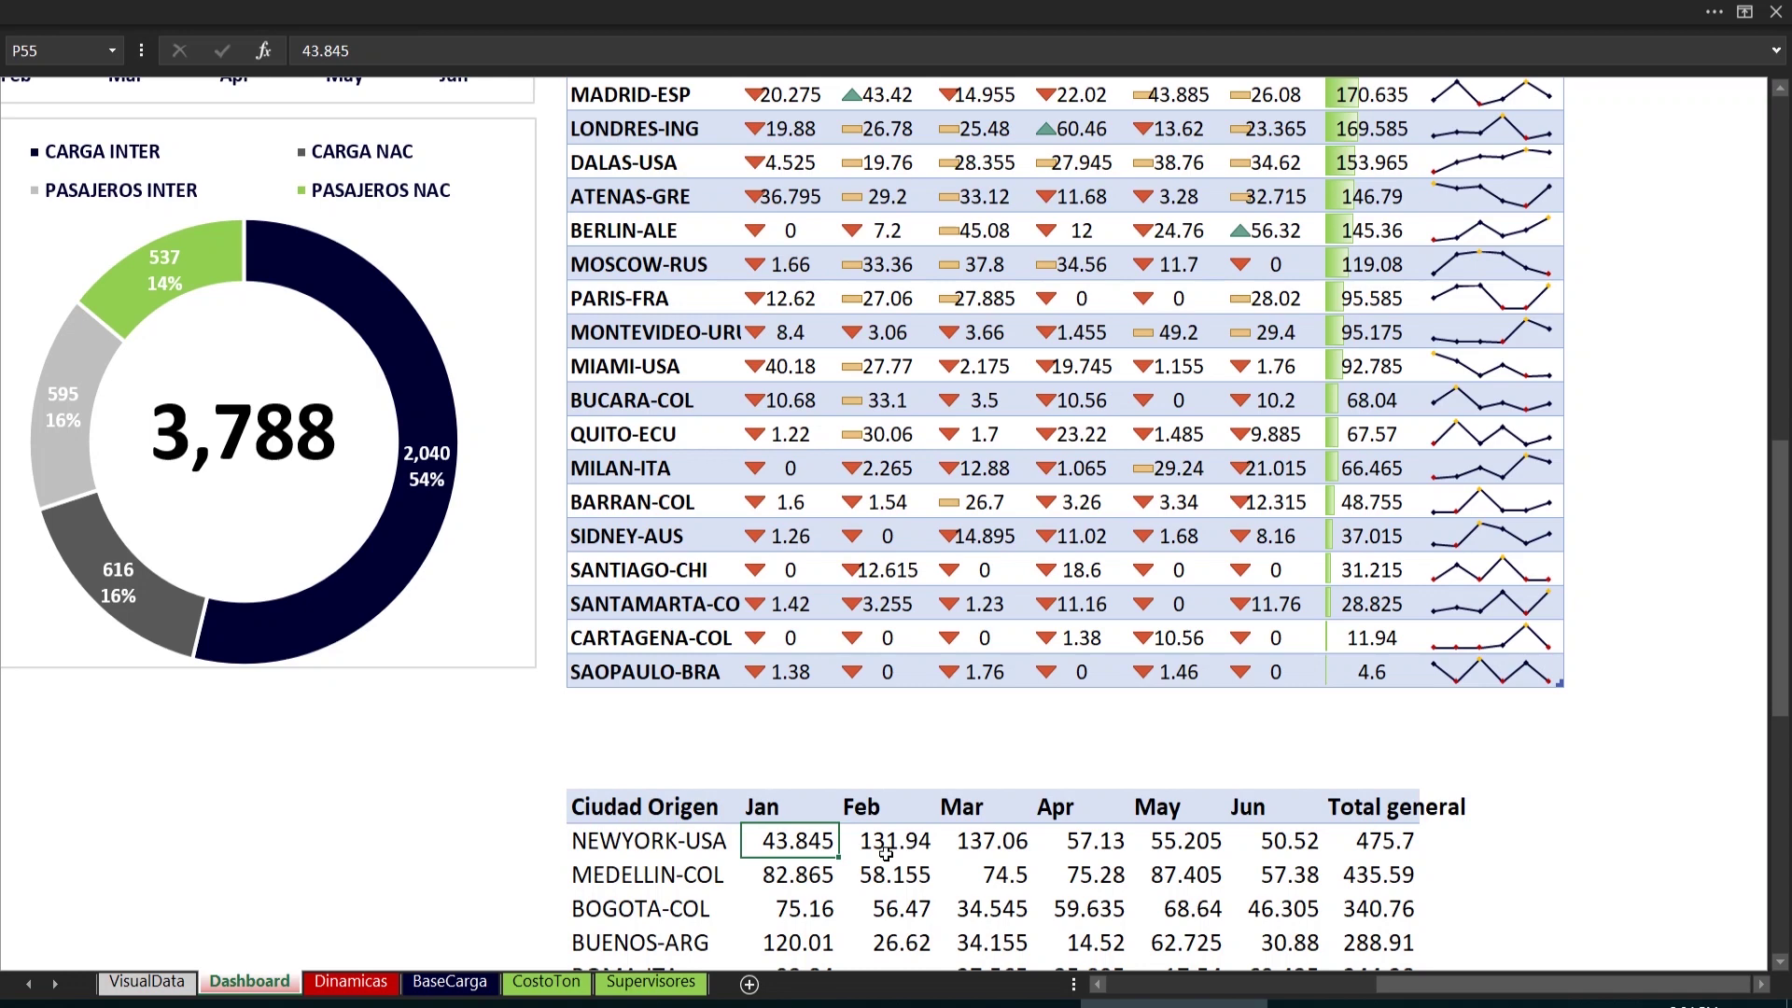
pyautogui.write('=buscarv')
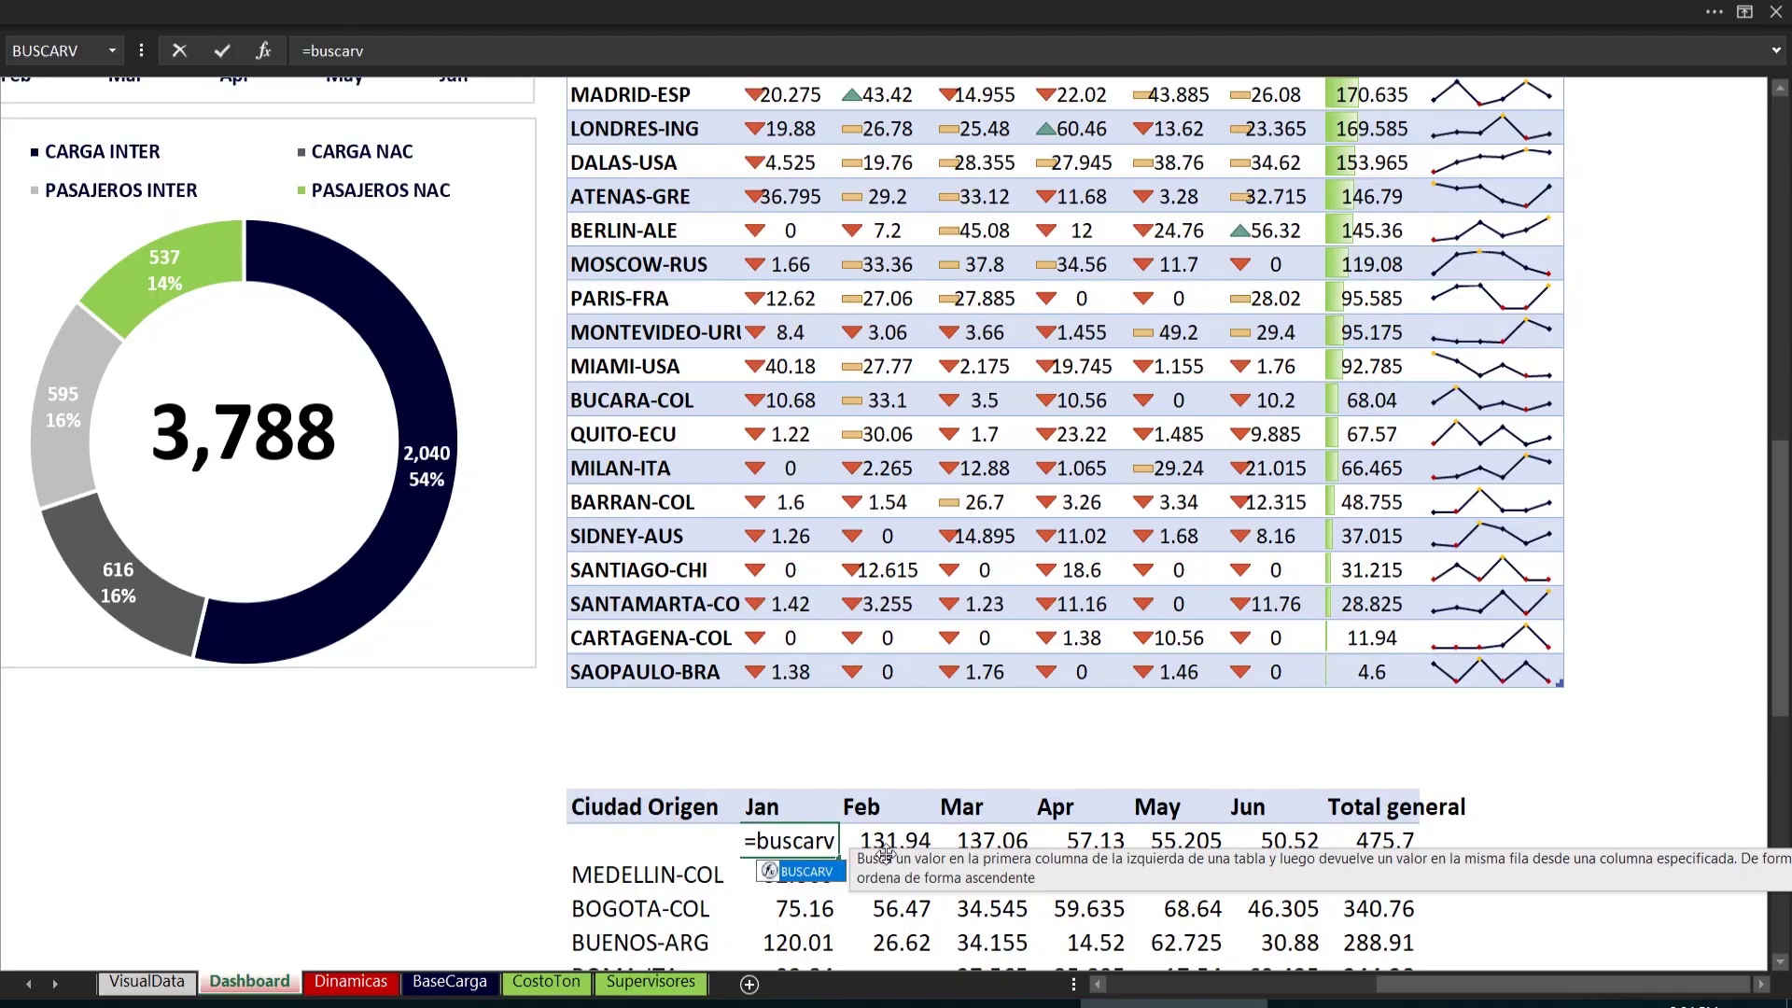
pyautogui.press('Escape')
pyautogui.press('Escape')
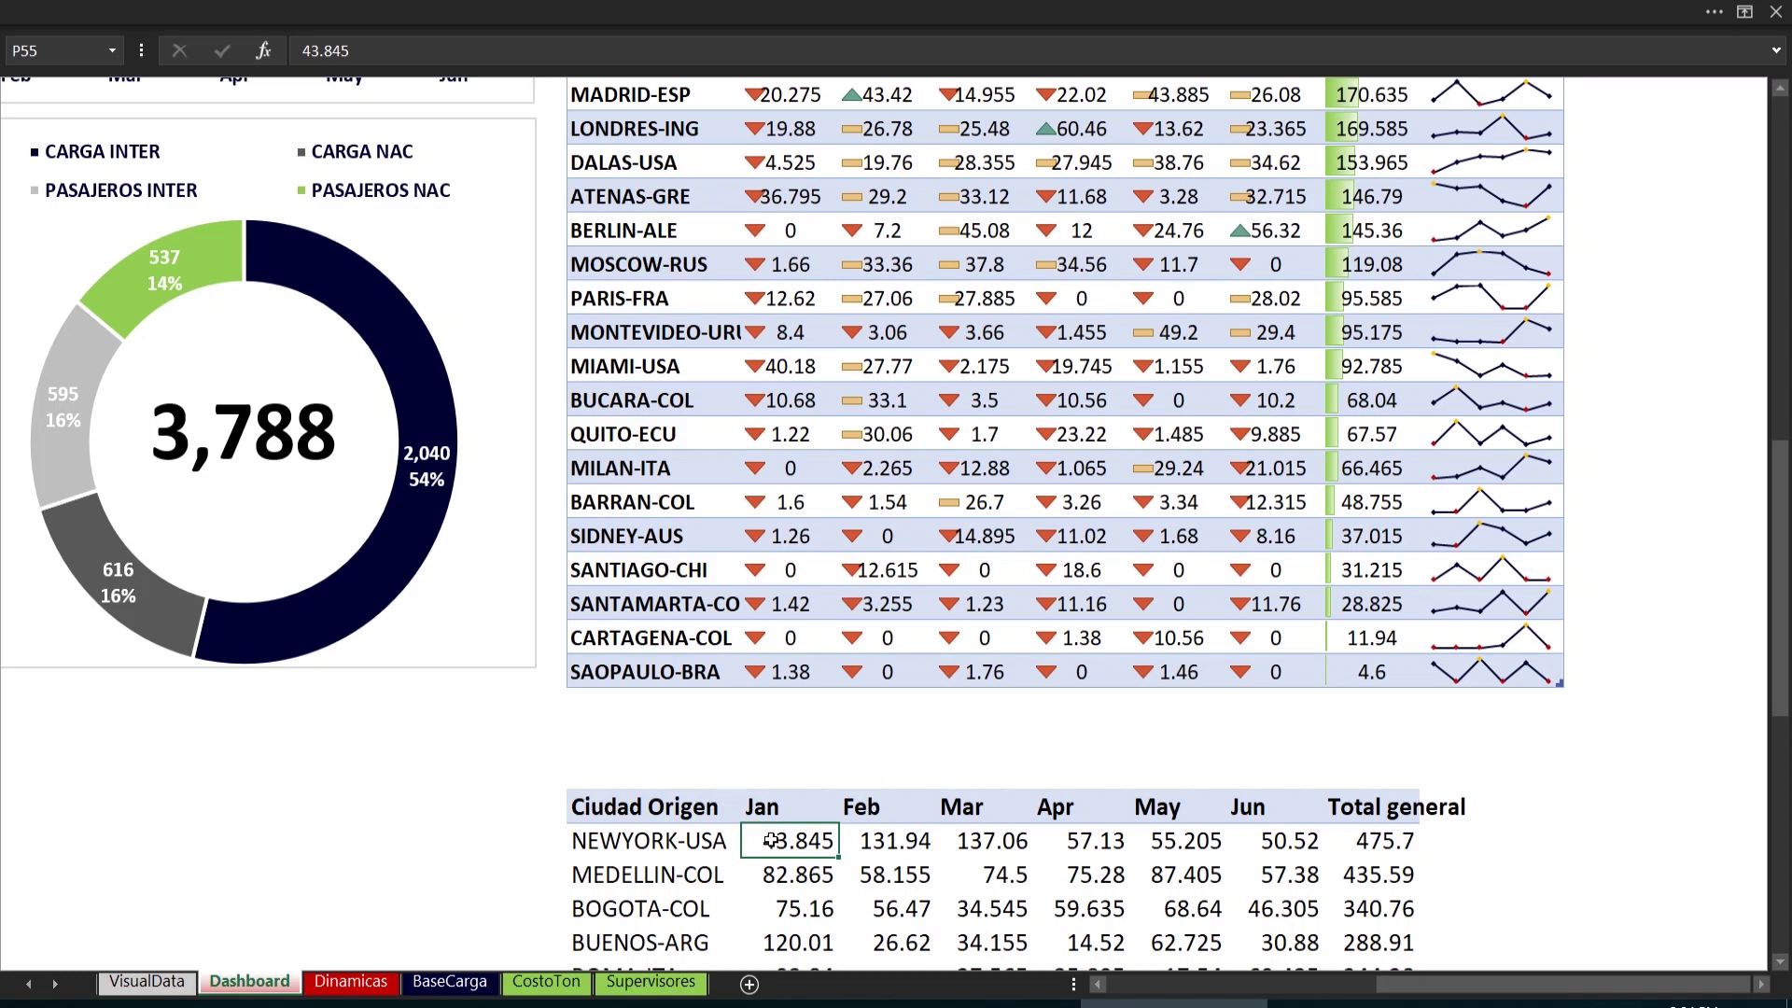
# Compare the pasted table with the Ton por mes table and select its header and NEWYORK-USA rows
pyautogui.moveTo(771, 840); pyautogui.dragTo(924, 838)
pyautogui.click(720, 606)
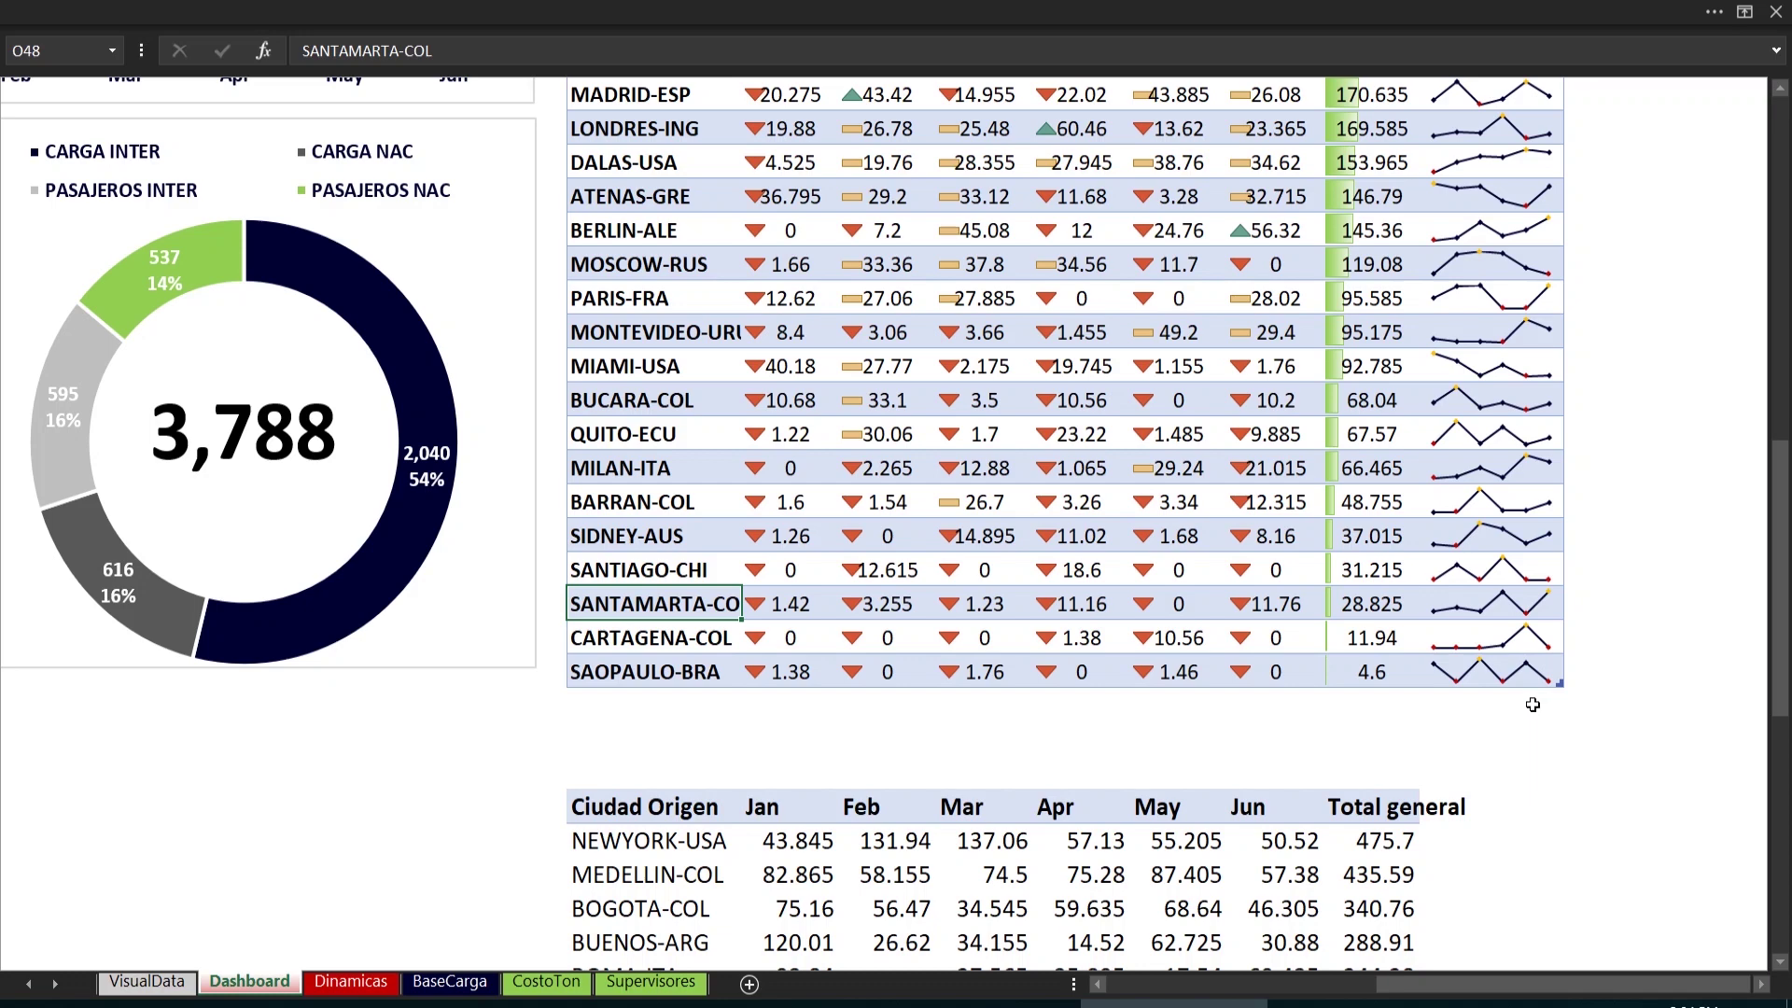
pyautogui.moveTo(642, 810); pyautogui.dragTo(1347, 838)
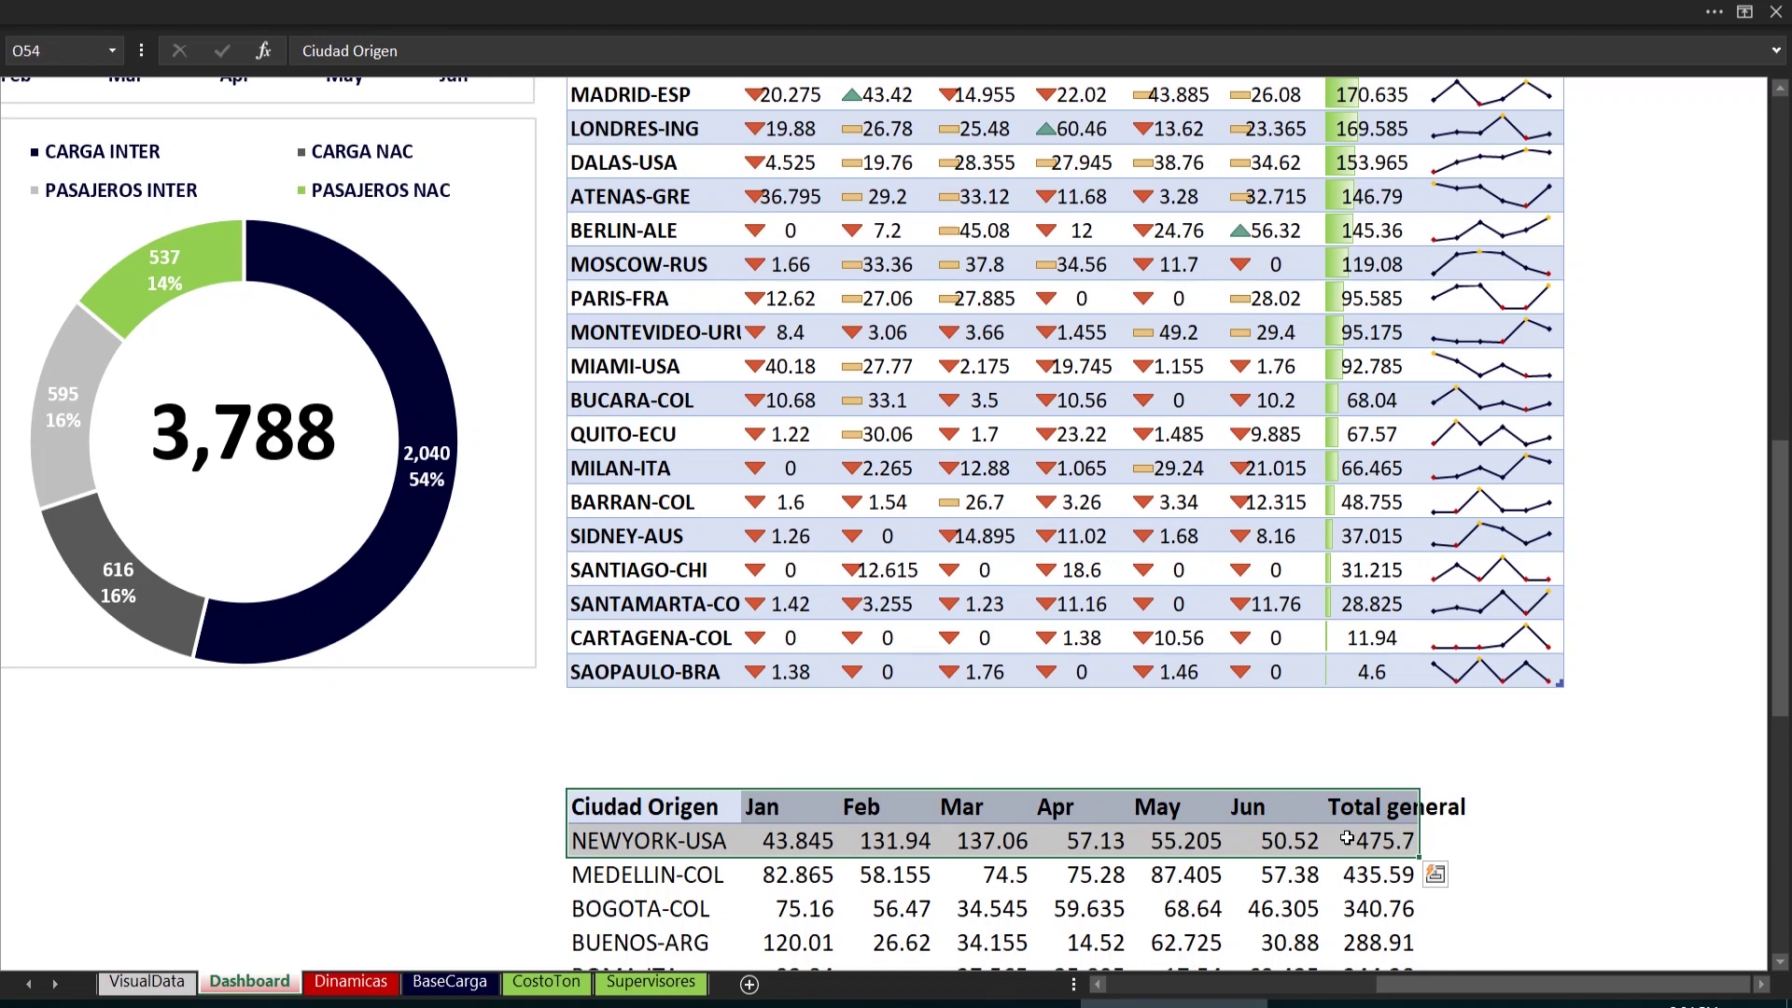
# Select the whole pasted table on the Dashboard sheet, from the Ciudad Origen header through the Total general row
pyautogui.hotkey('ctrl', 'shift', 'Down')
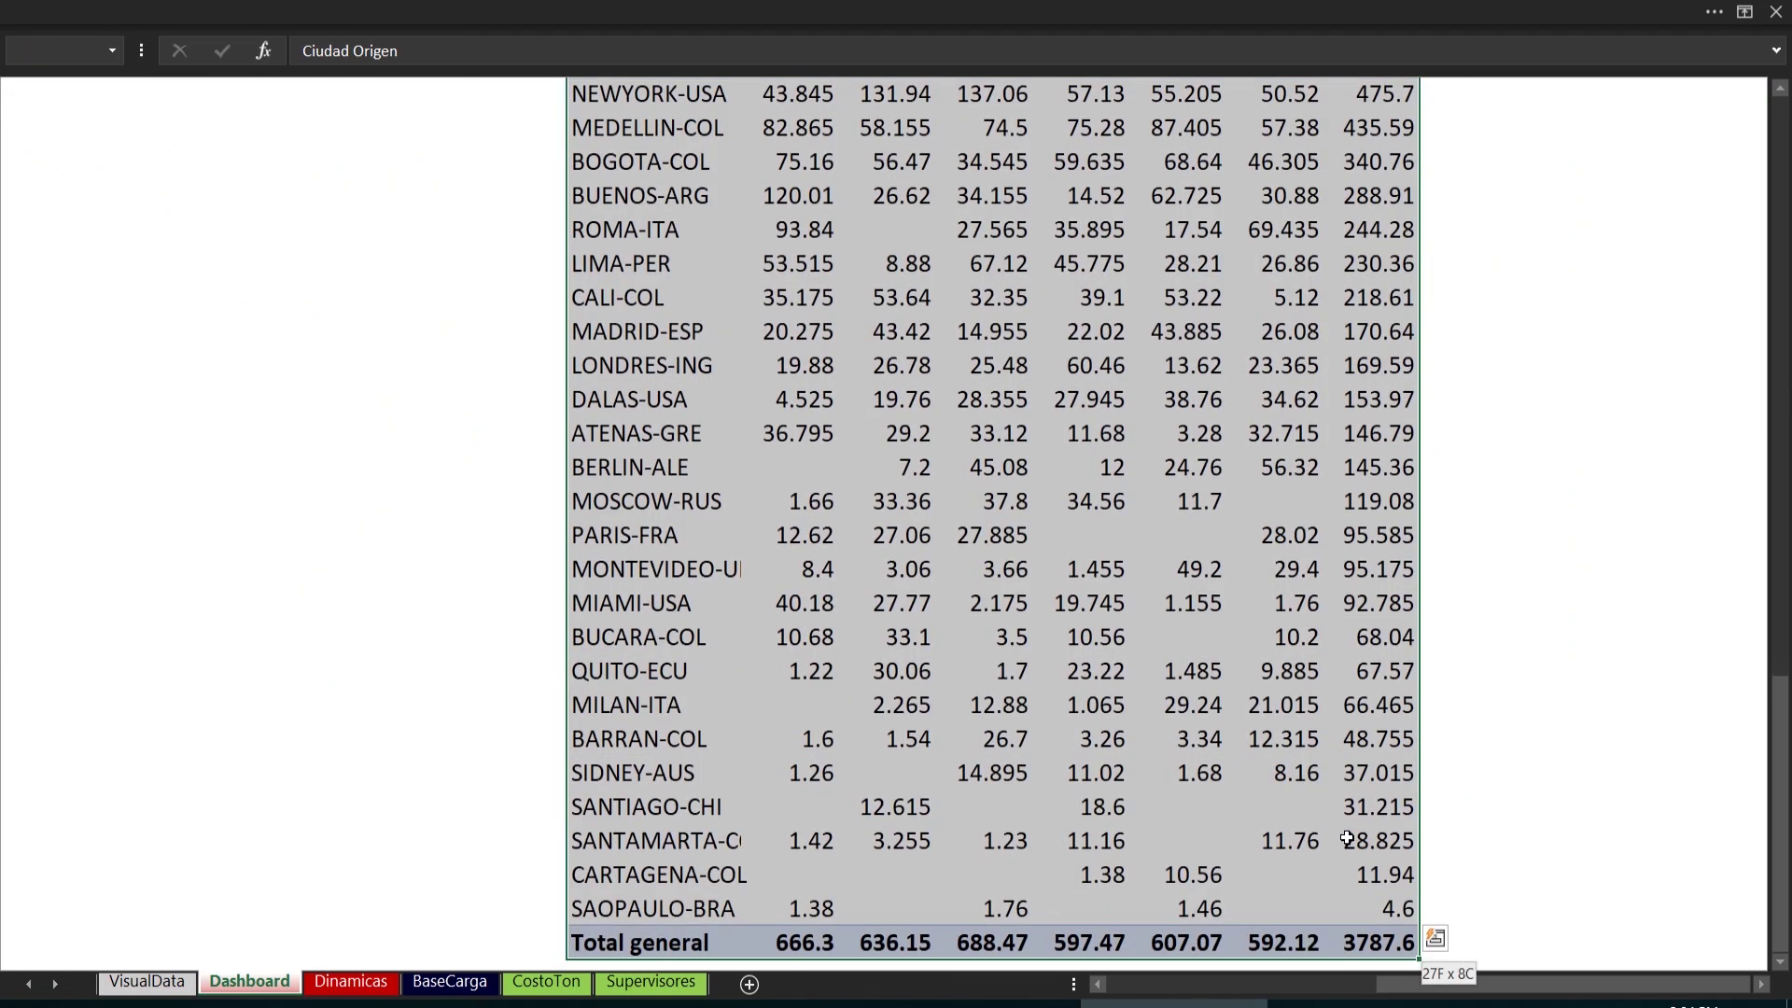
pyautogui.scroll(4, 1347, 838)
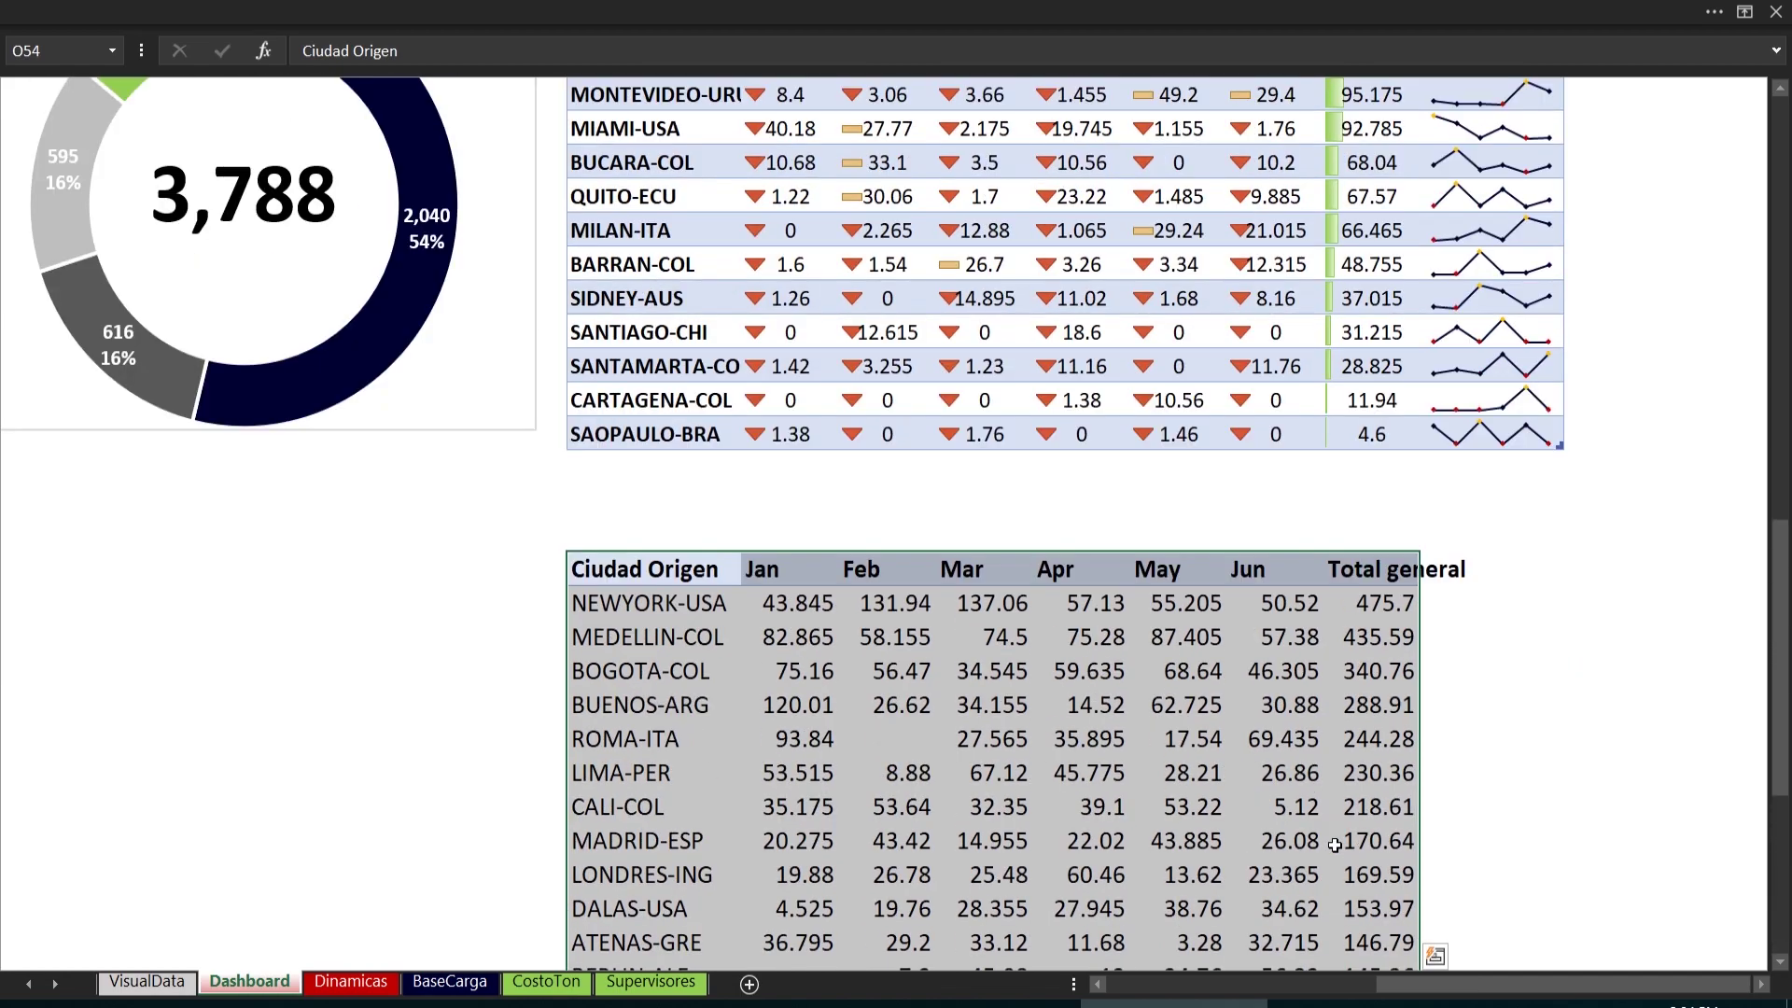
pyautogui.keyDown('ctrl'); pyautogui.scroll(-3, 1334, 845); pyautogui.keyUp('ctrl')
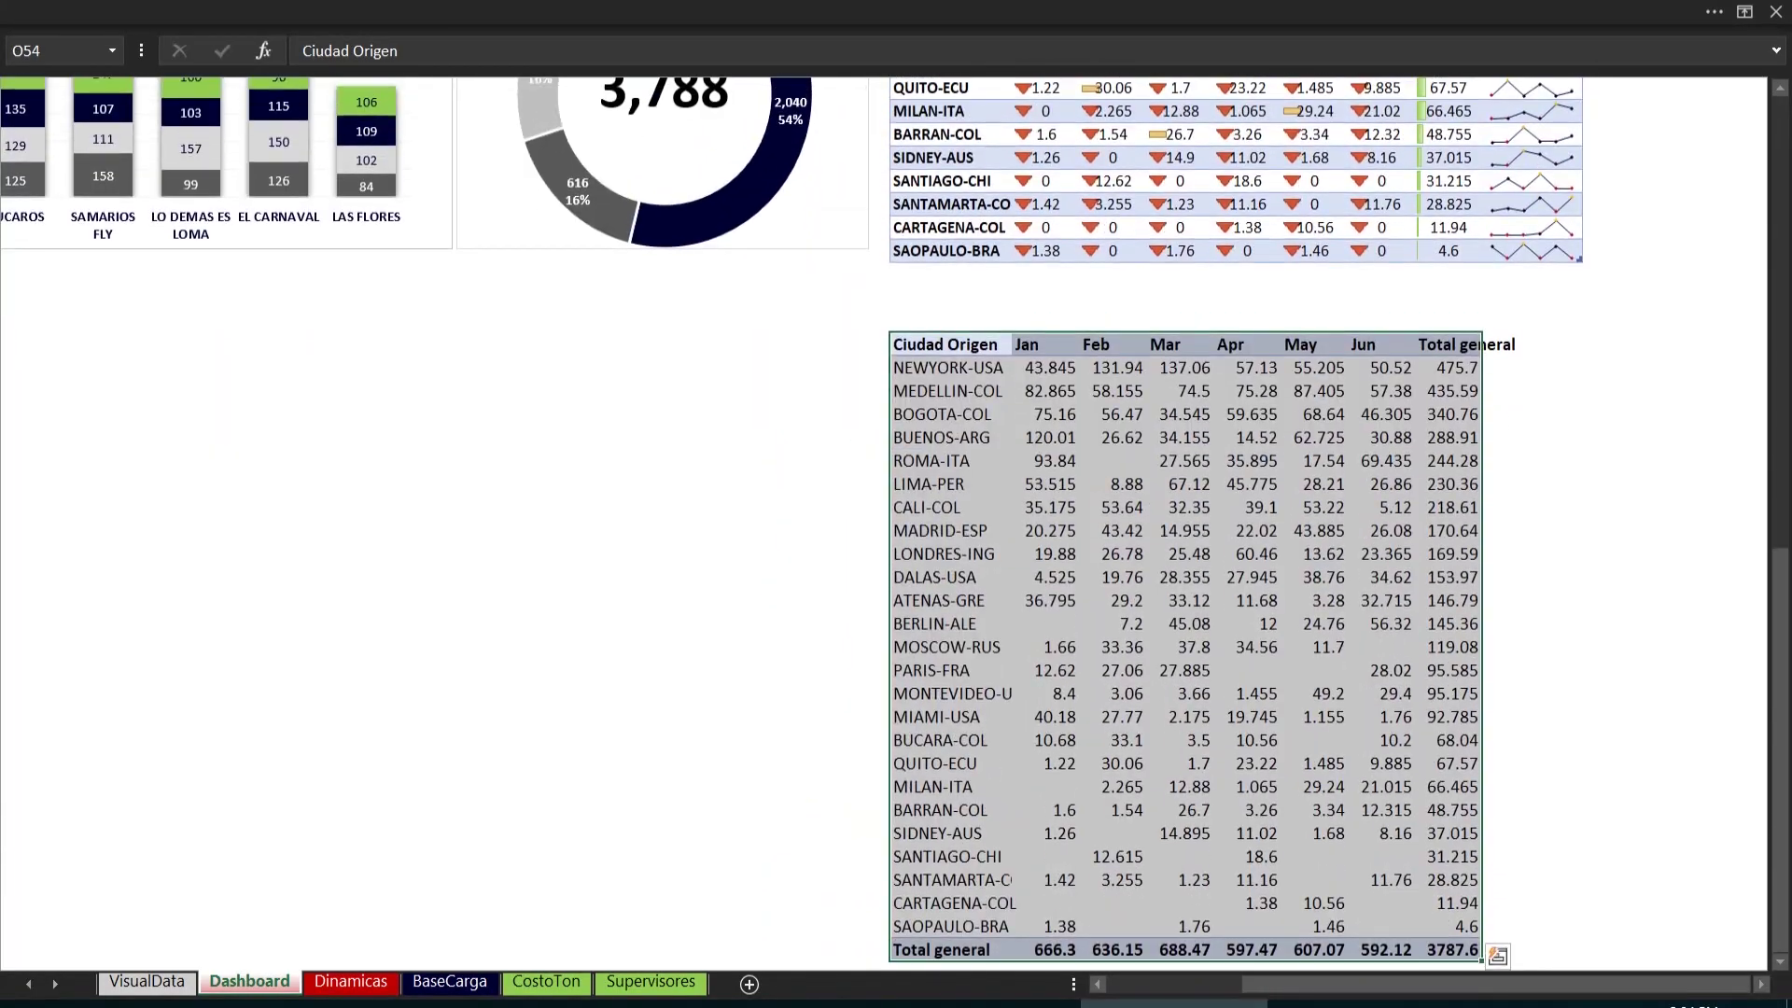
pyautogui.hscroll(3, 1184, 761)
pyautogui.scroll(-1, 1183, 761)
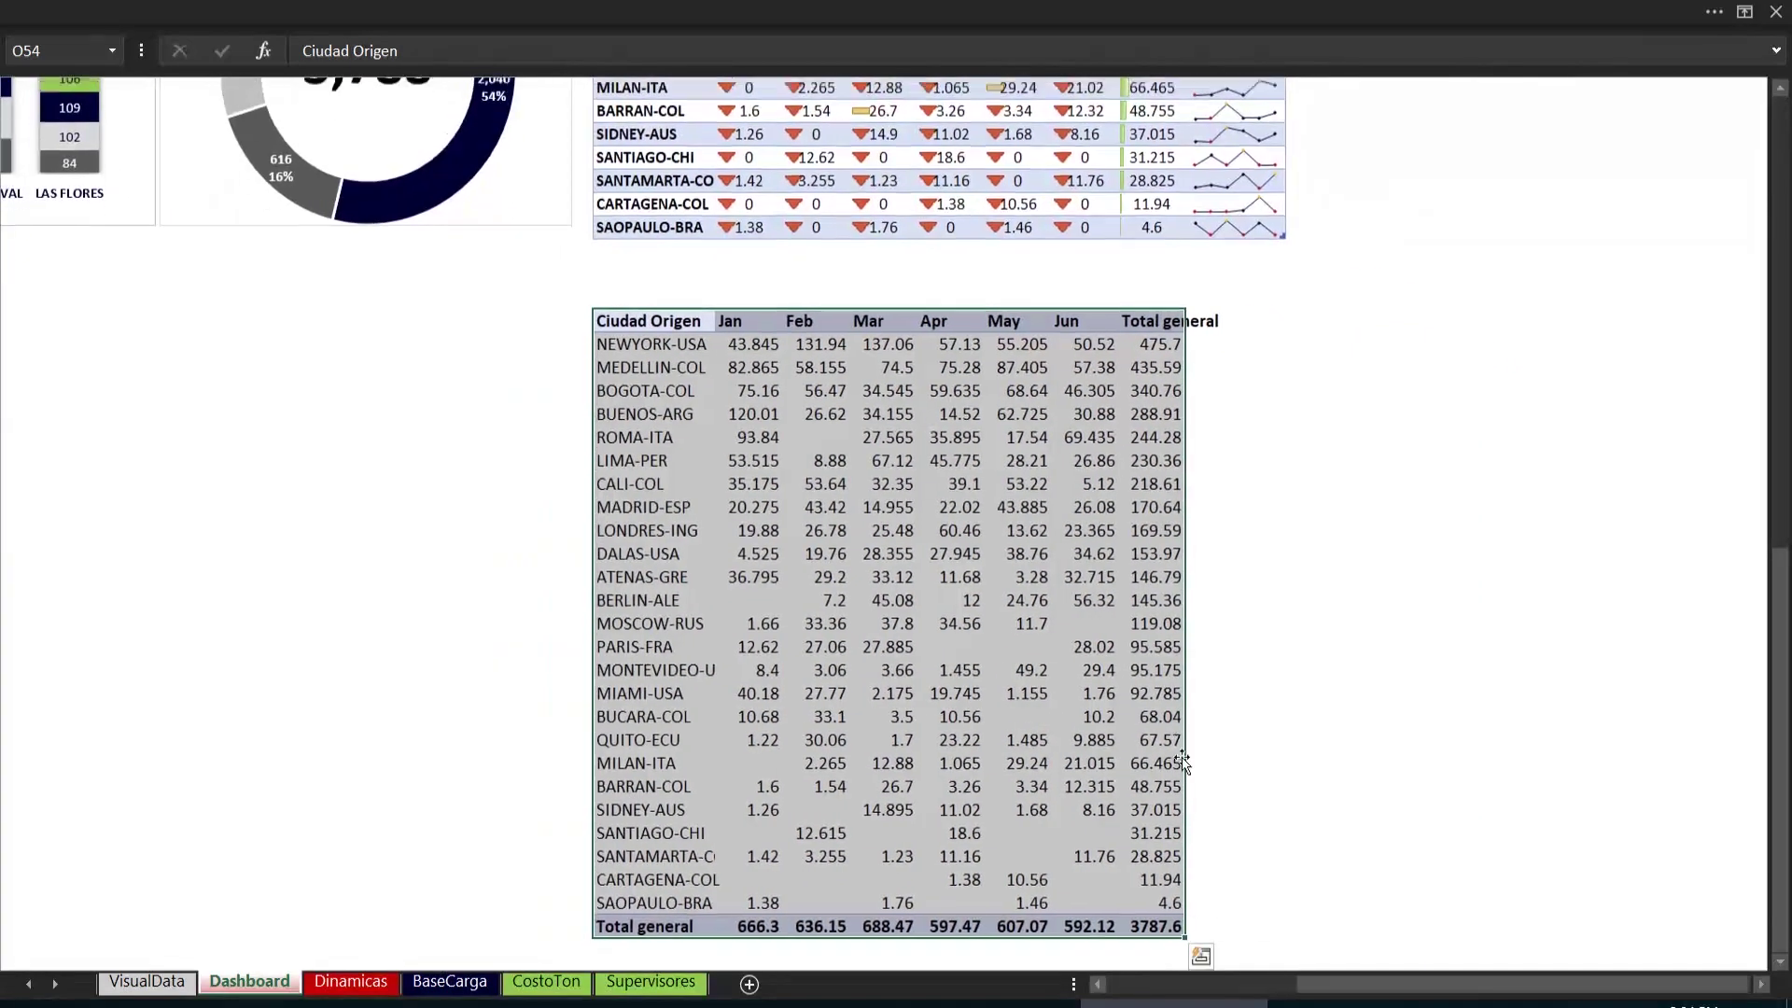
pyautogui.scroll(1, 1183, 761)
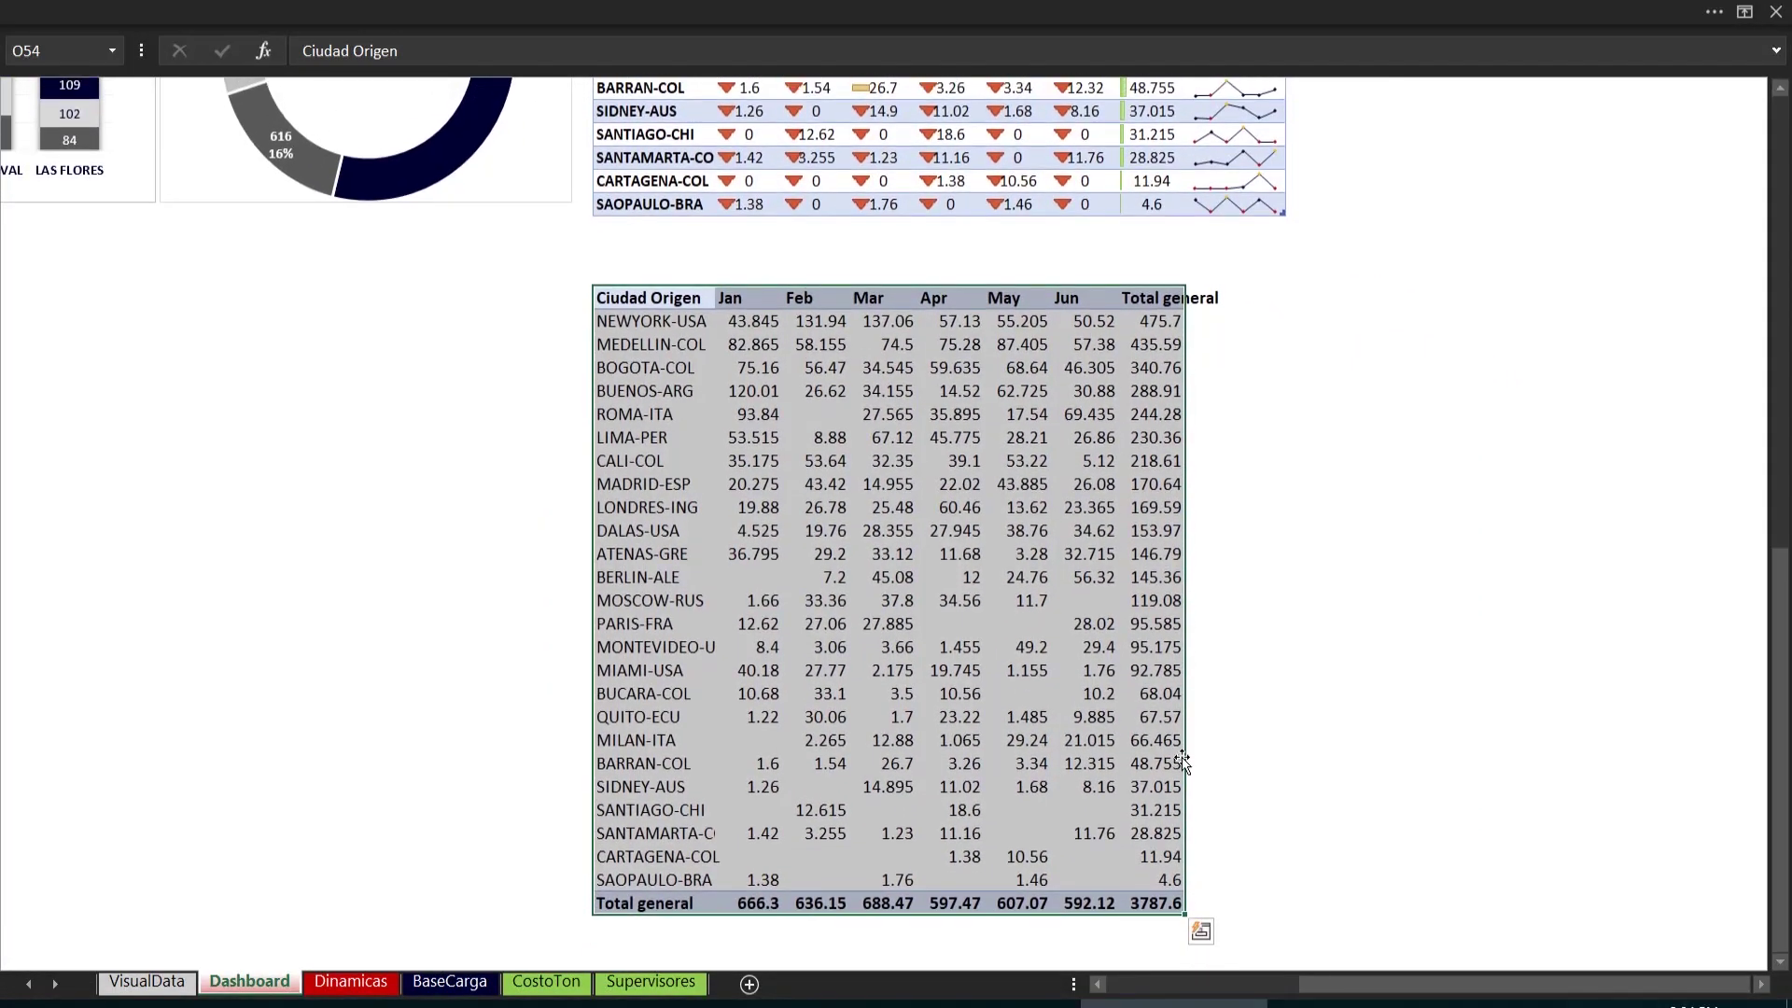
pyautogui.rightClick(888, 395)
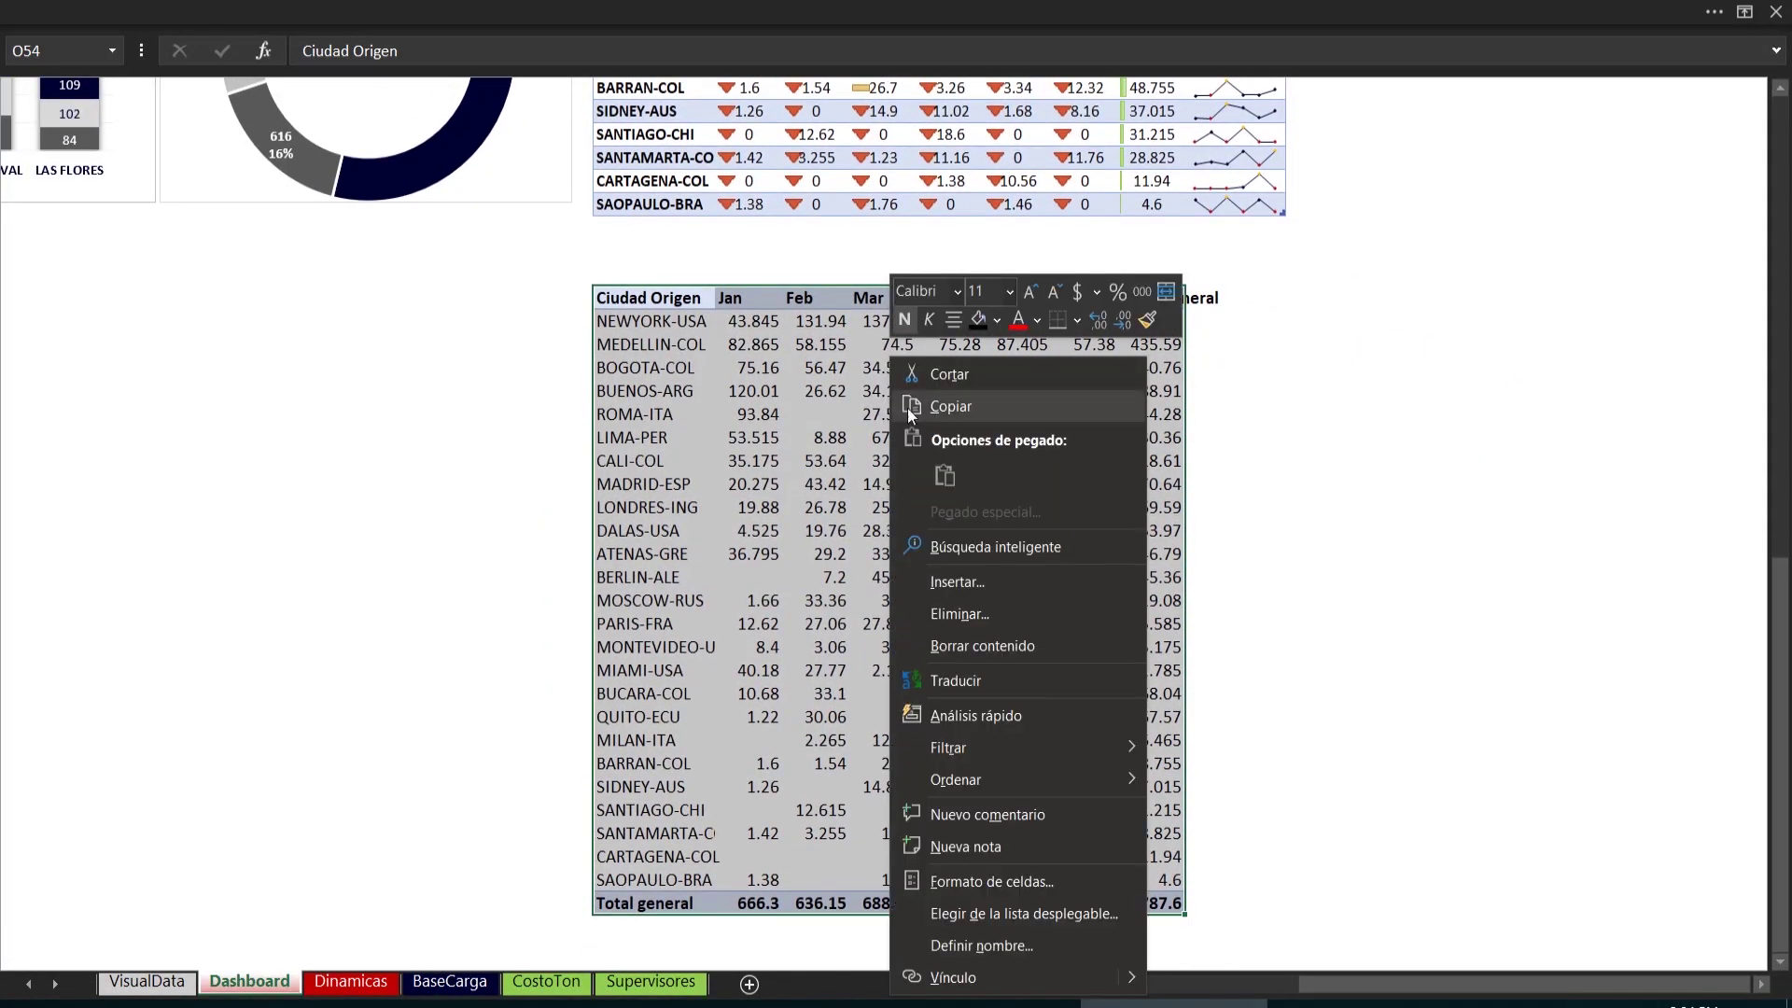
pyautogui.click(997, 582)
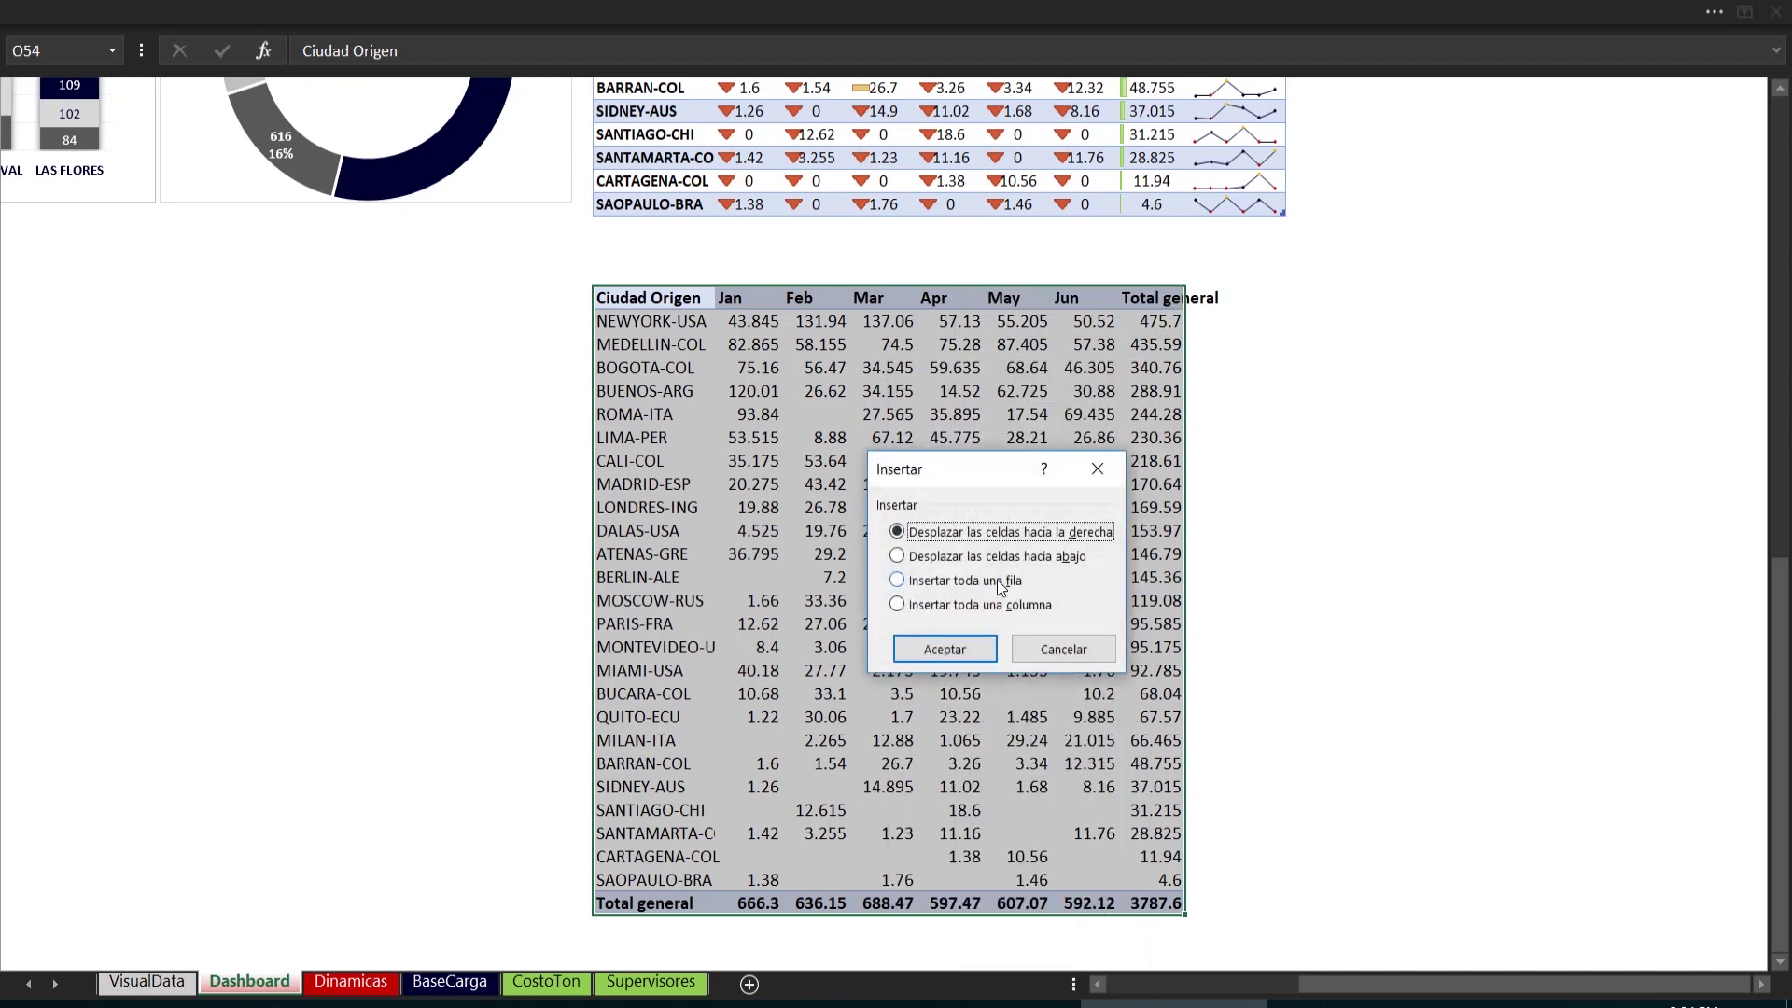
pyautogui.click(1059, 653)
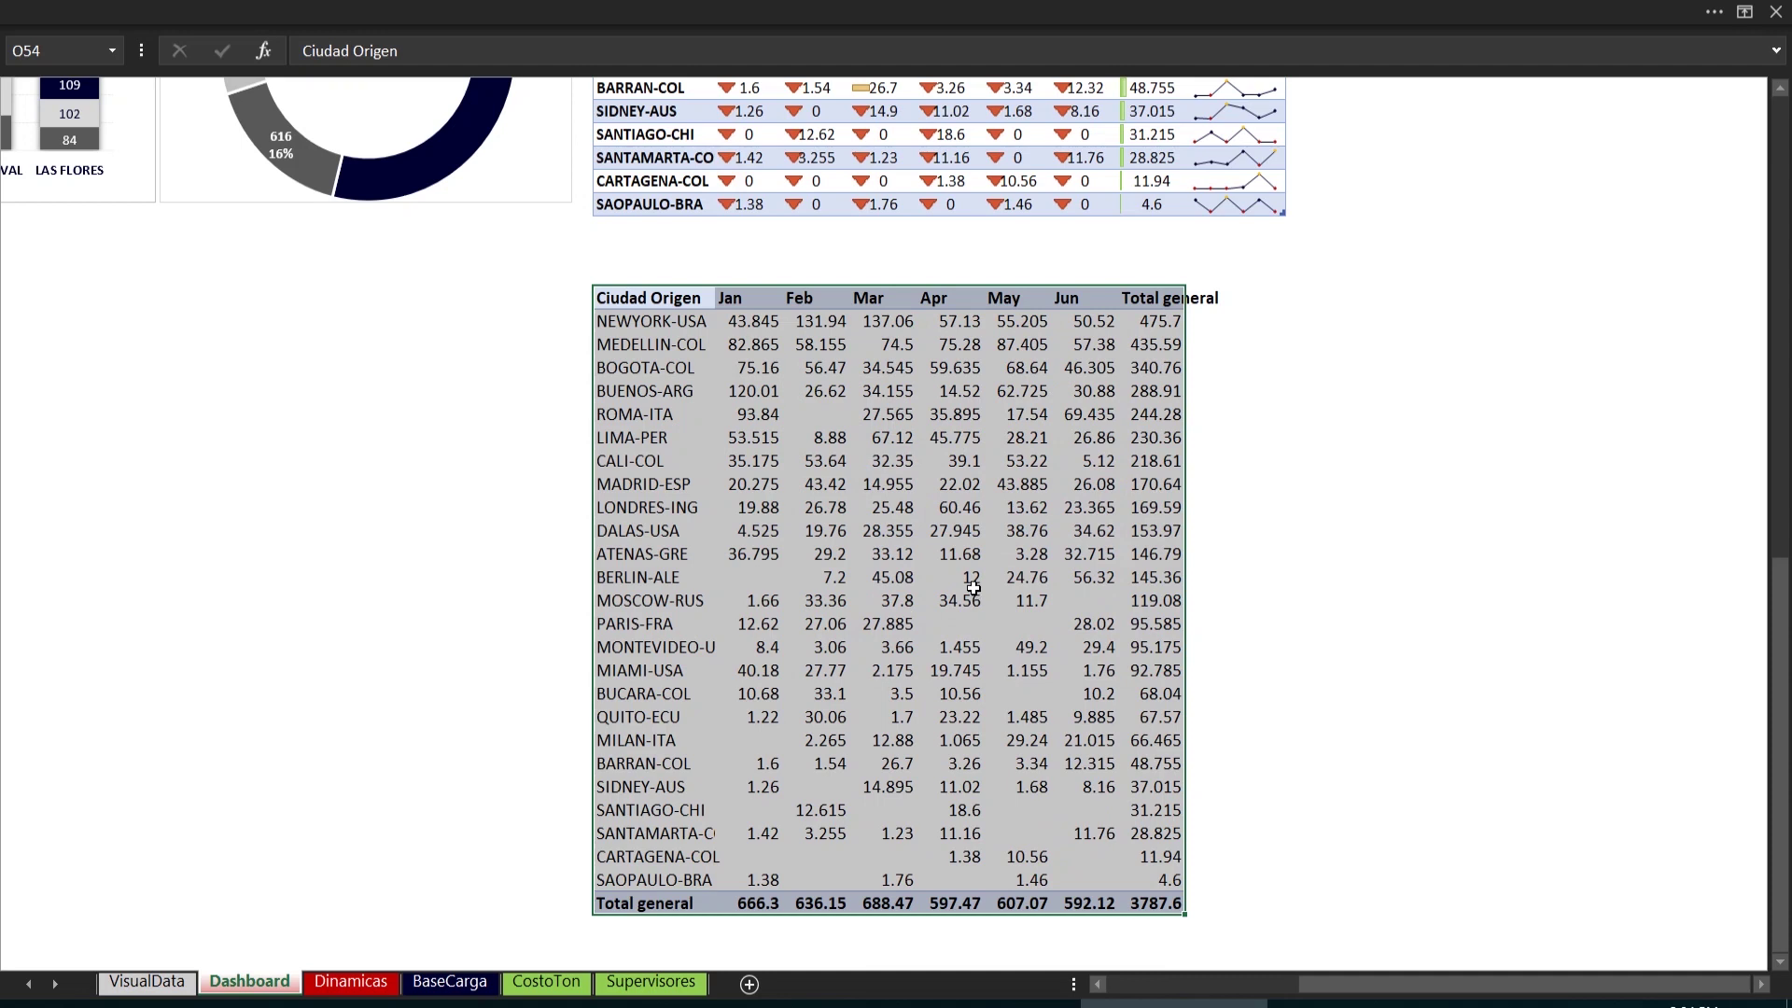
# Create a table with headers from the selected range O54:V80
pyautogui.hotkey('ctrl', 't')
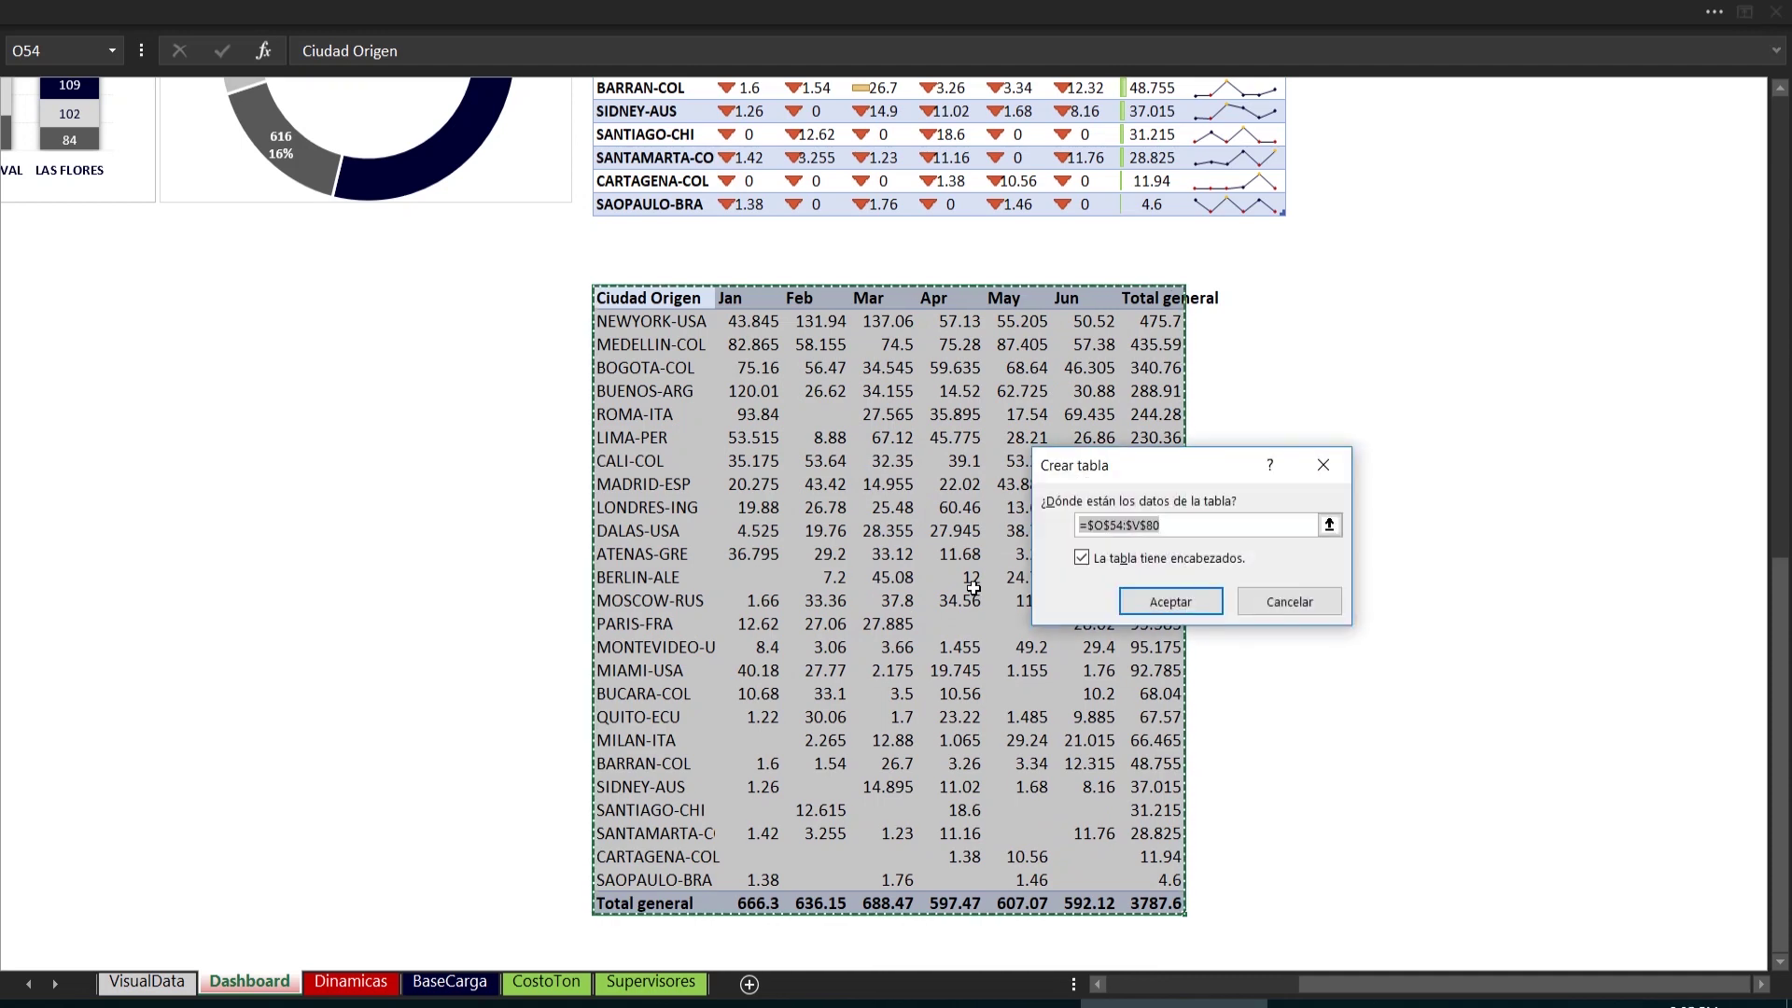
pyautogui.click(1165, 603)
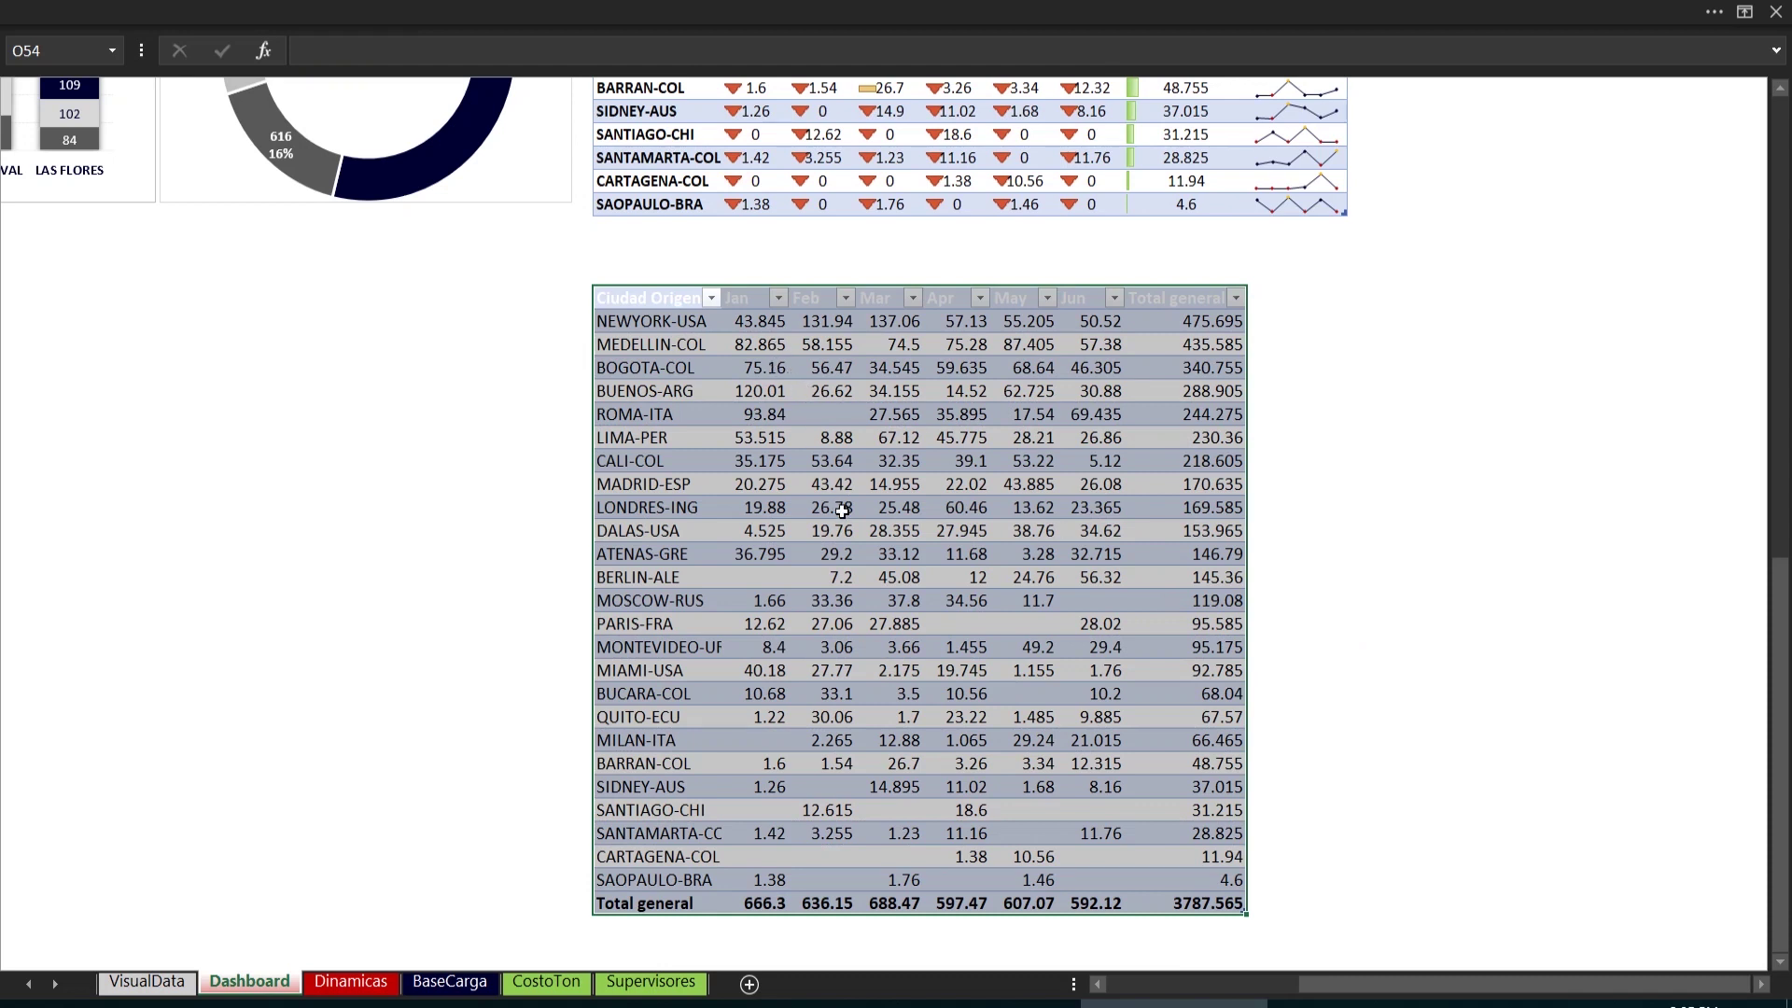
pyautogui.click(686, 19)
pyautogui.click(171, 62)
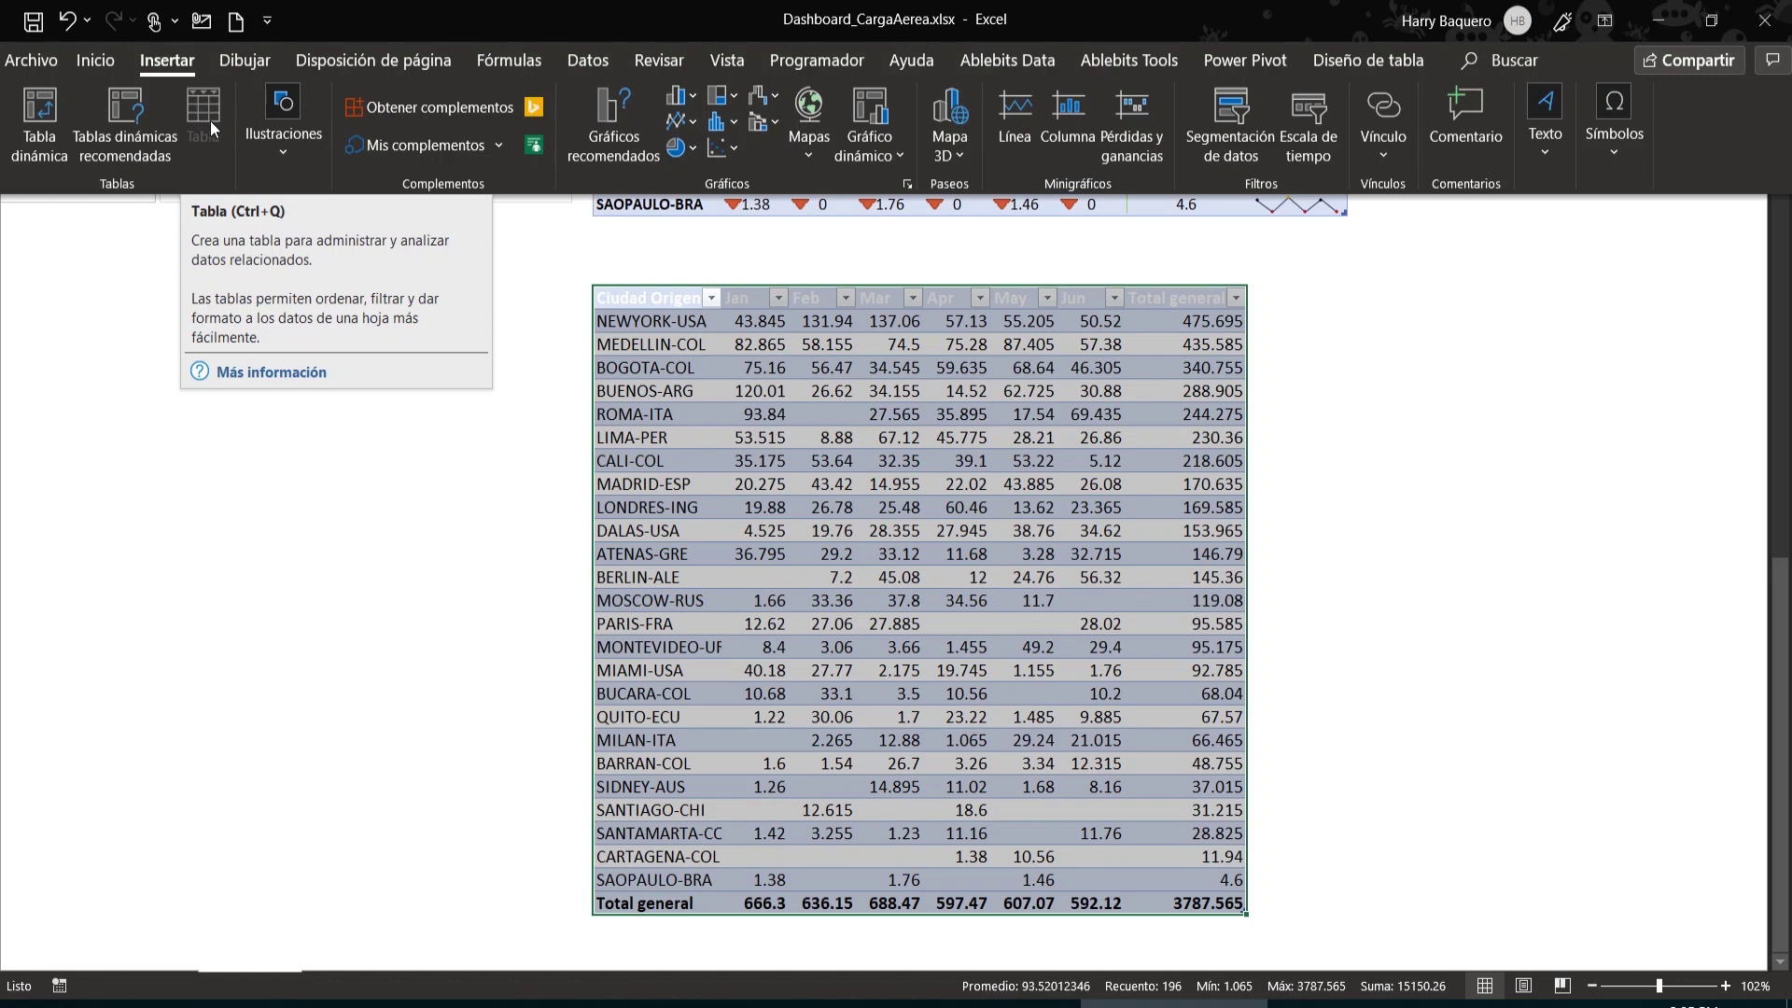
pyautogui.hotkey('ctrl', 'shift', 'F1')
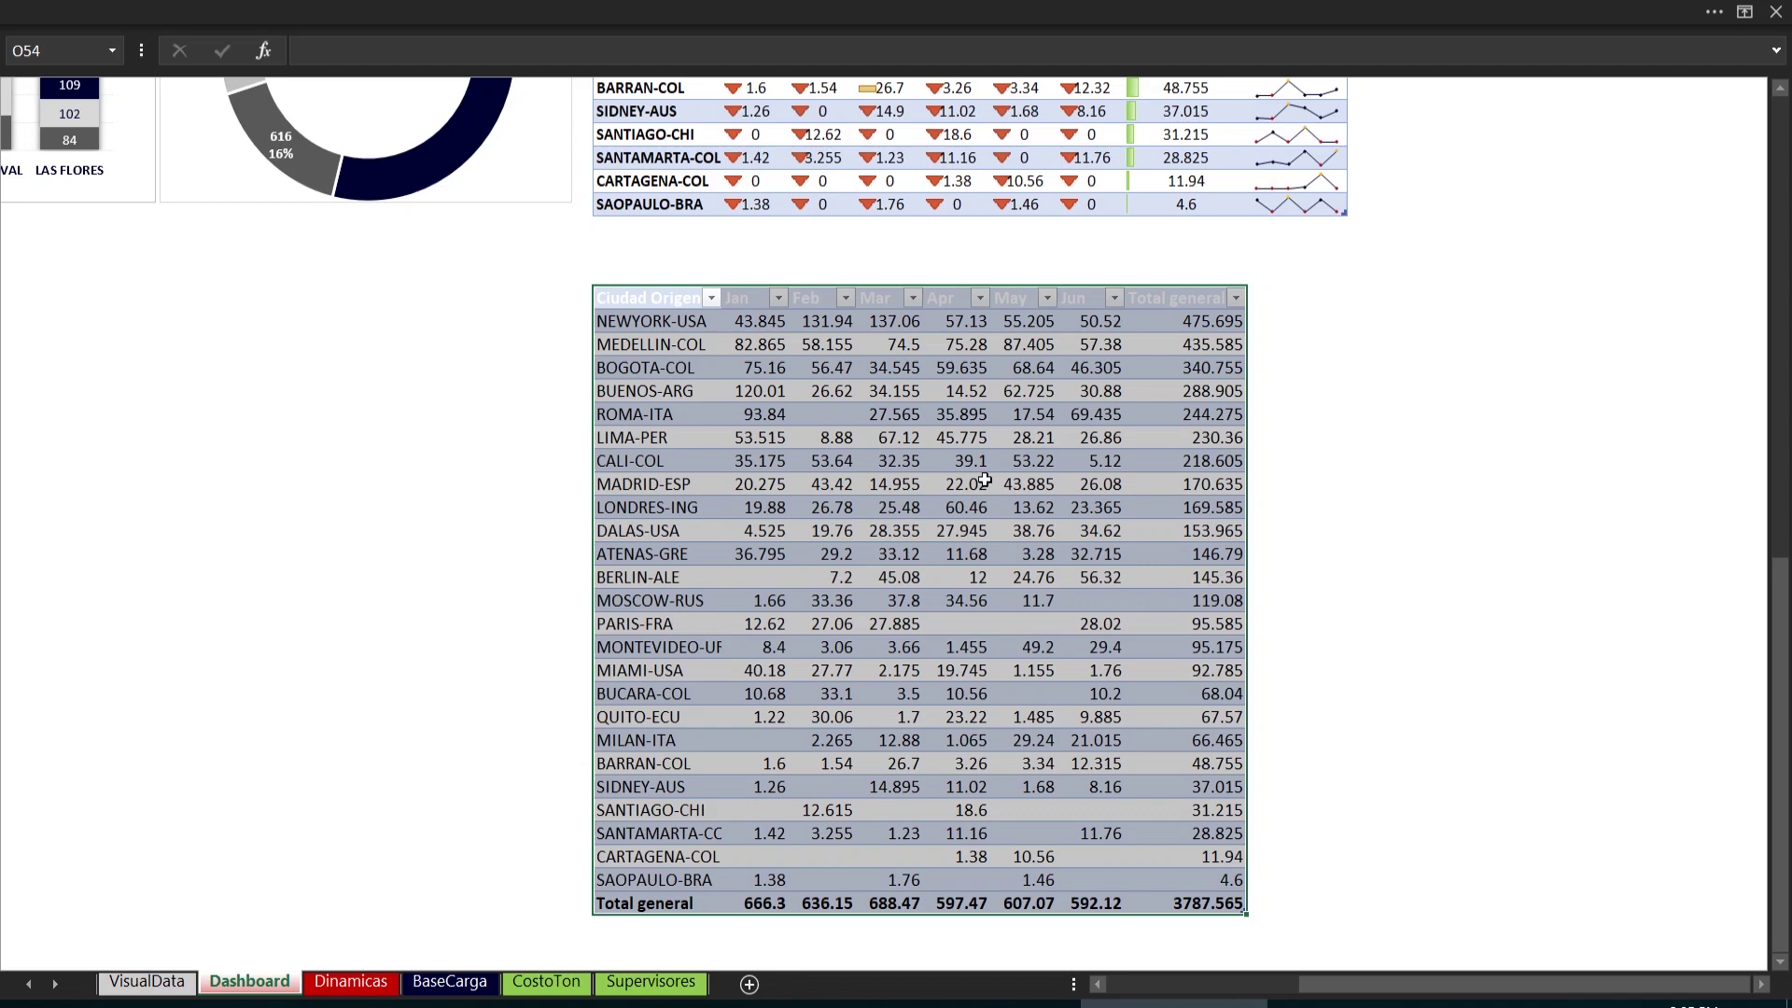
# Convert the new table back to a normal range, keeping its banded formatting
pyautogui.rightClick(891, 451)
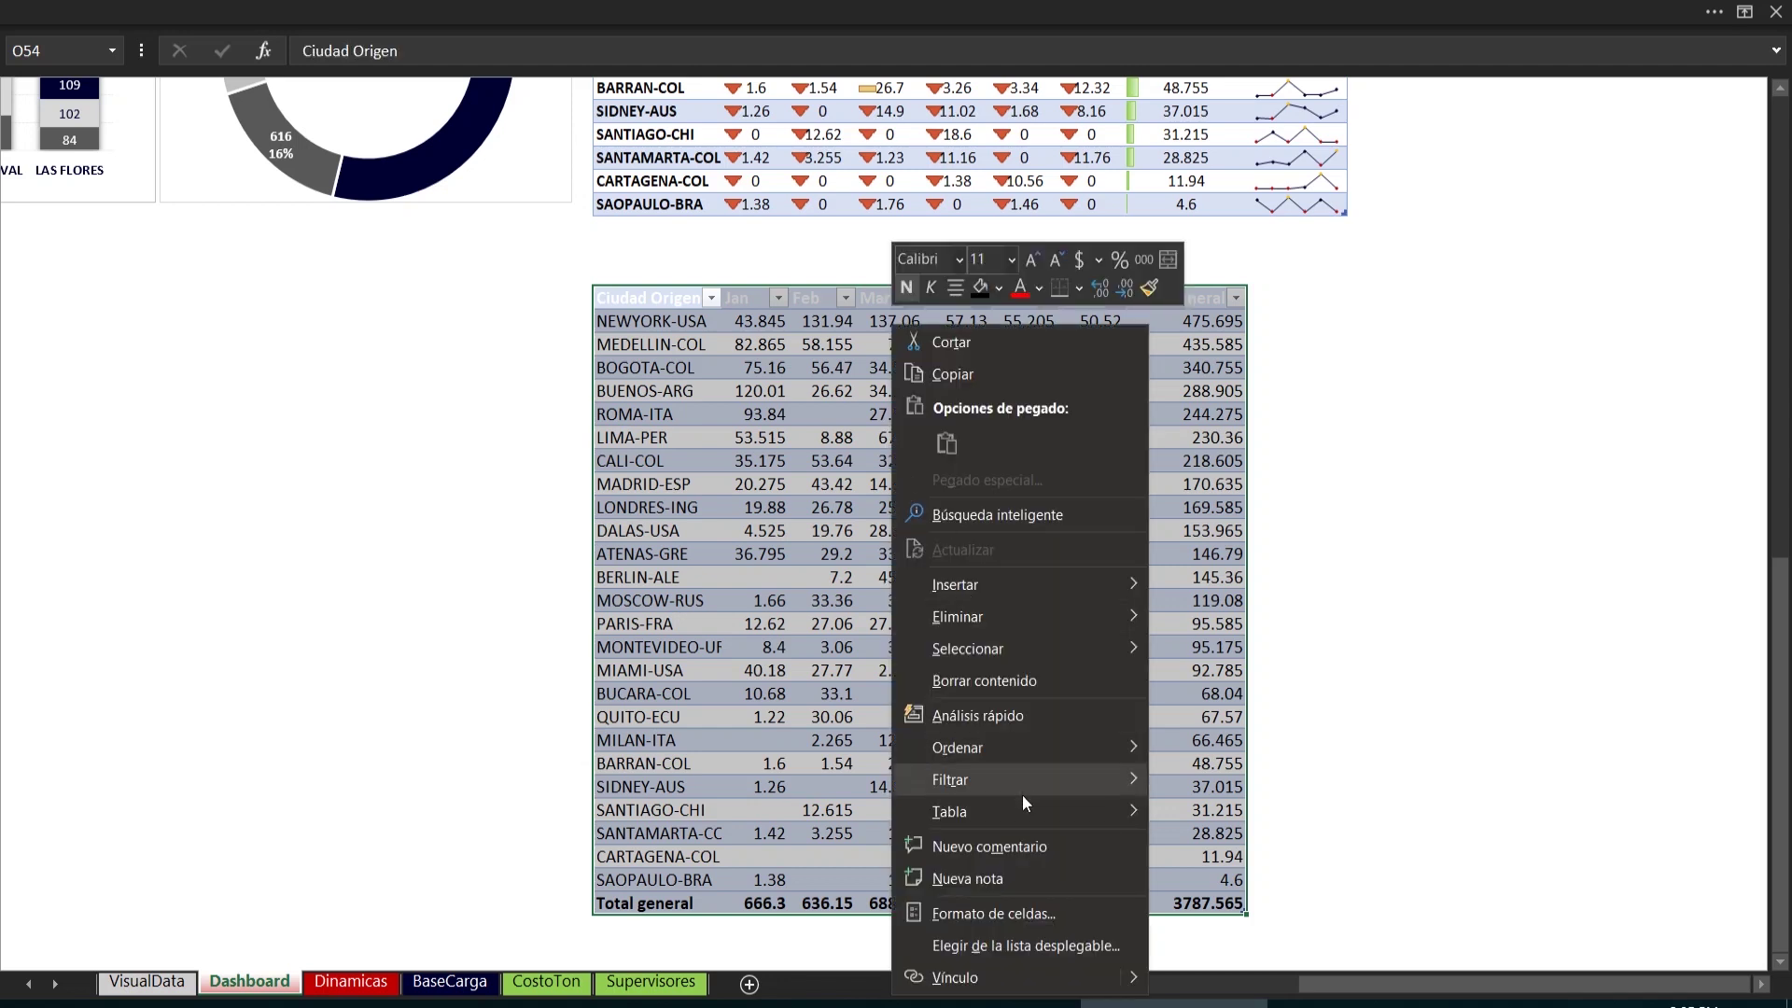
pyautogui.moveTo(1021, 809)
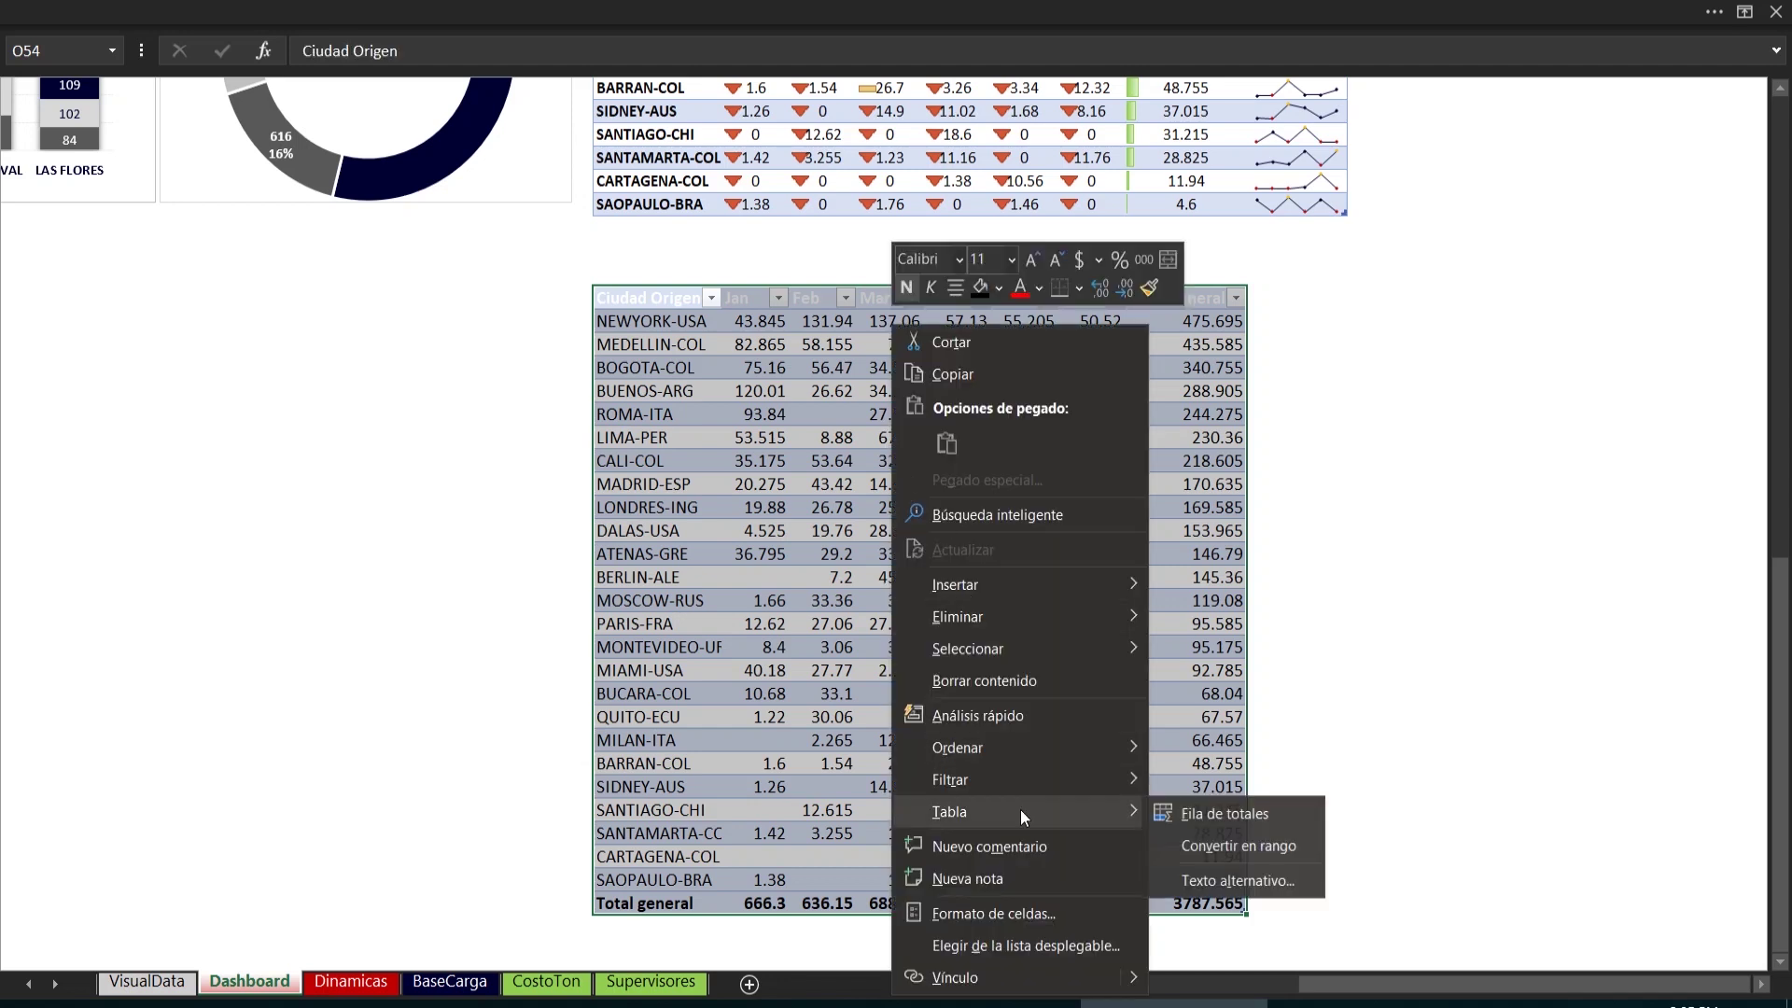
pyautogui.click(1241, 842)
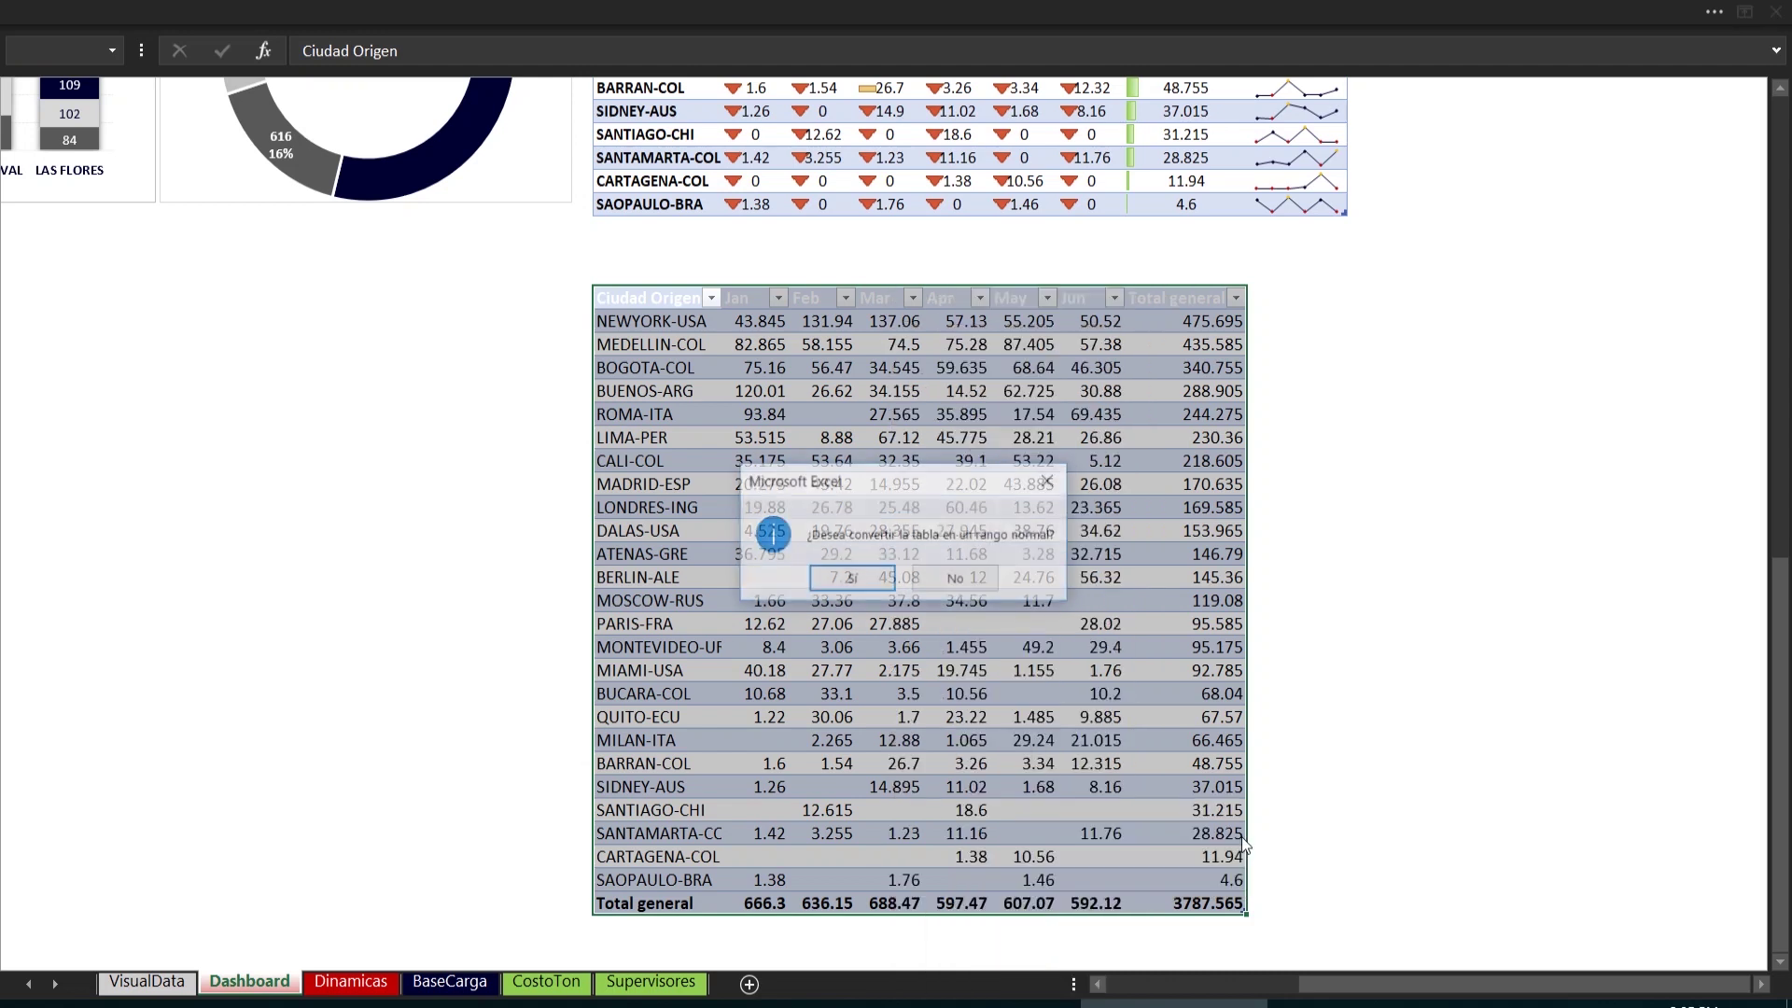
pyautogui.click(851, 580)
pyautogui.click(847, 394)
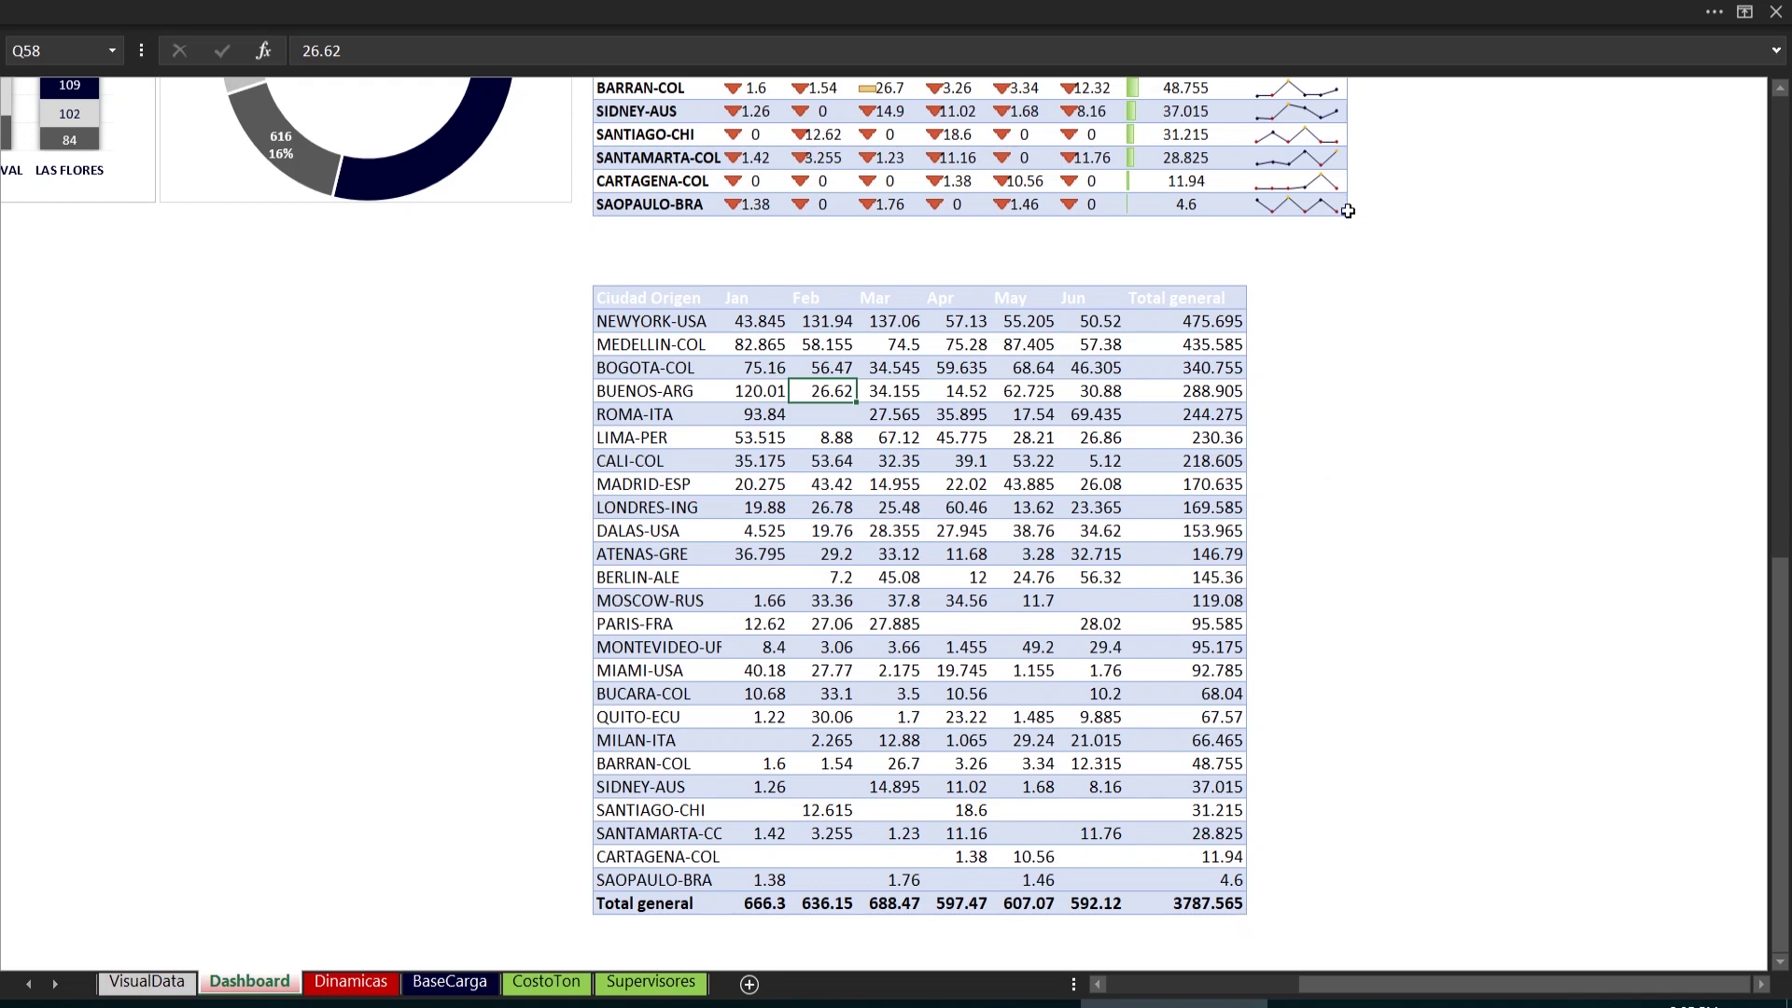
# Compare the converted range with the Ton por mes table above it, checking the table corner, headers and cell contents
pyautogui.moveTo(1347, 216)
pyautogui.mouseDown()
pyautogui.moveTo(1358, 250)
pyautogui.moveTo(1362, 213)
pyautogui.mouseUp()
pyautogui.click(1118, 461)
pyautogui.click(691, 304)
pyautogui.click(894, 321)
pyautogui.click(803, 856)
pyautogui.click(602, 483)
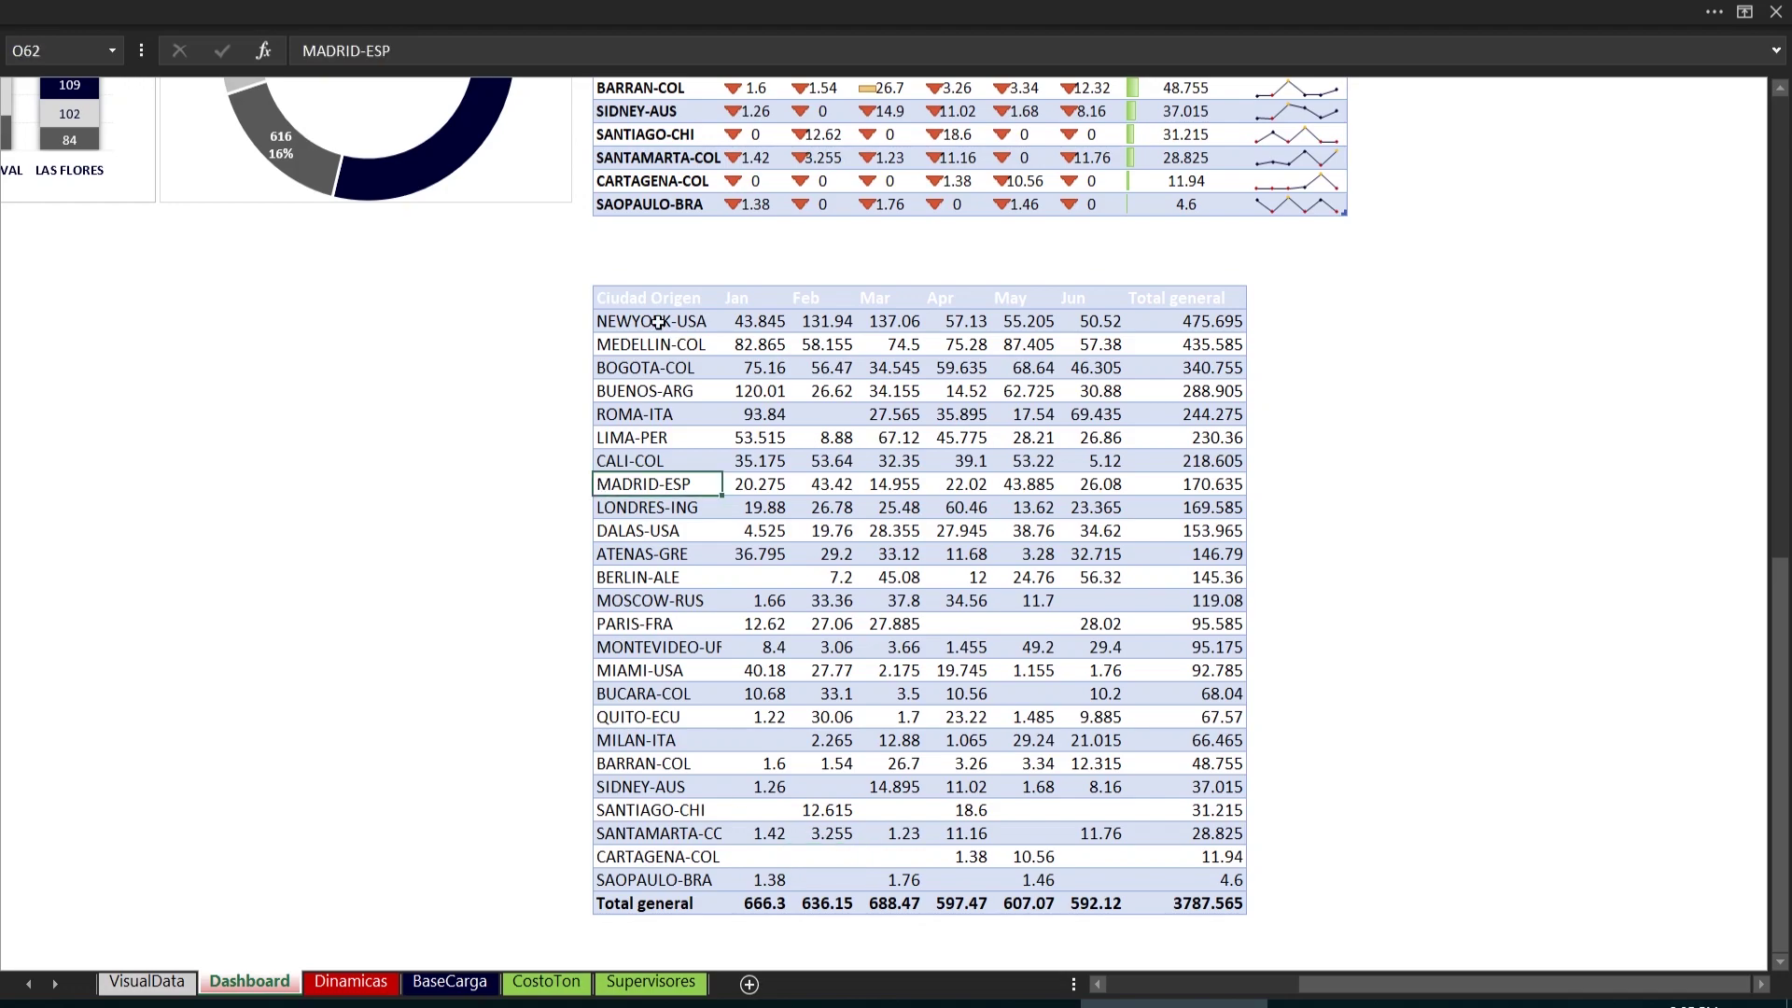
pyautogui.scroll(5, 698, 392)
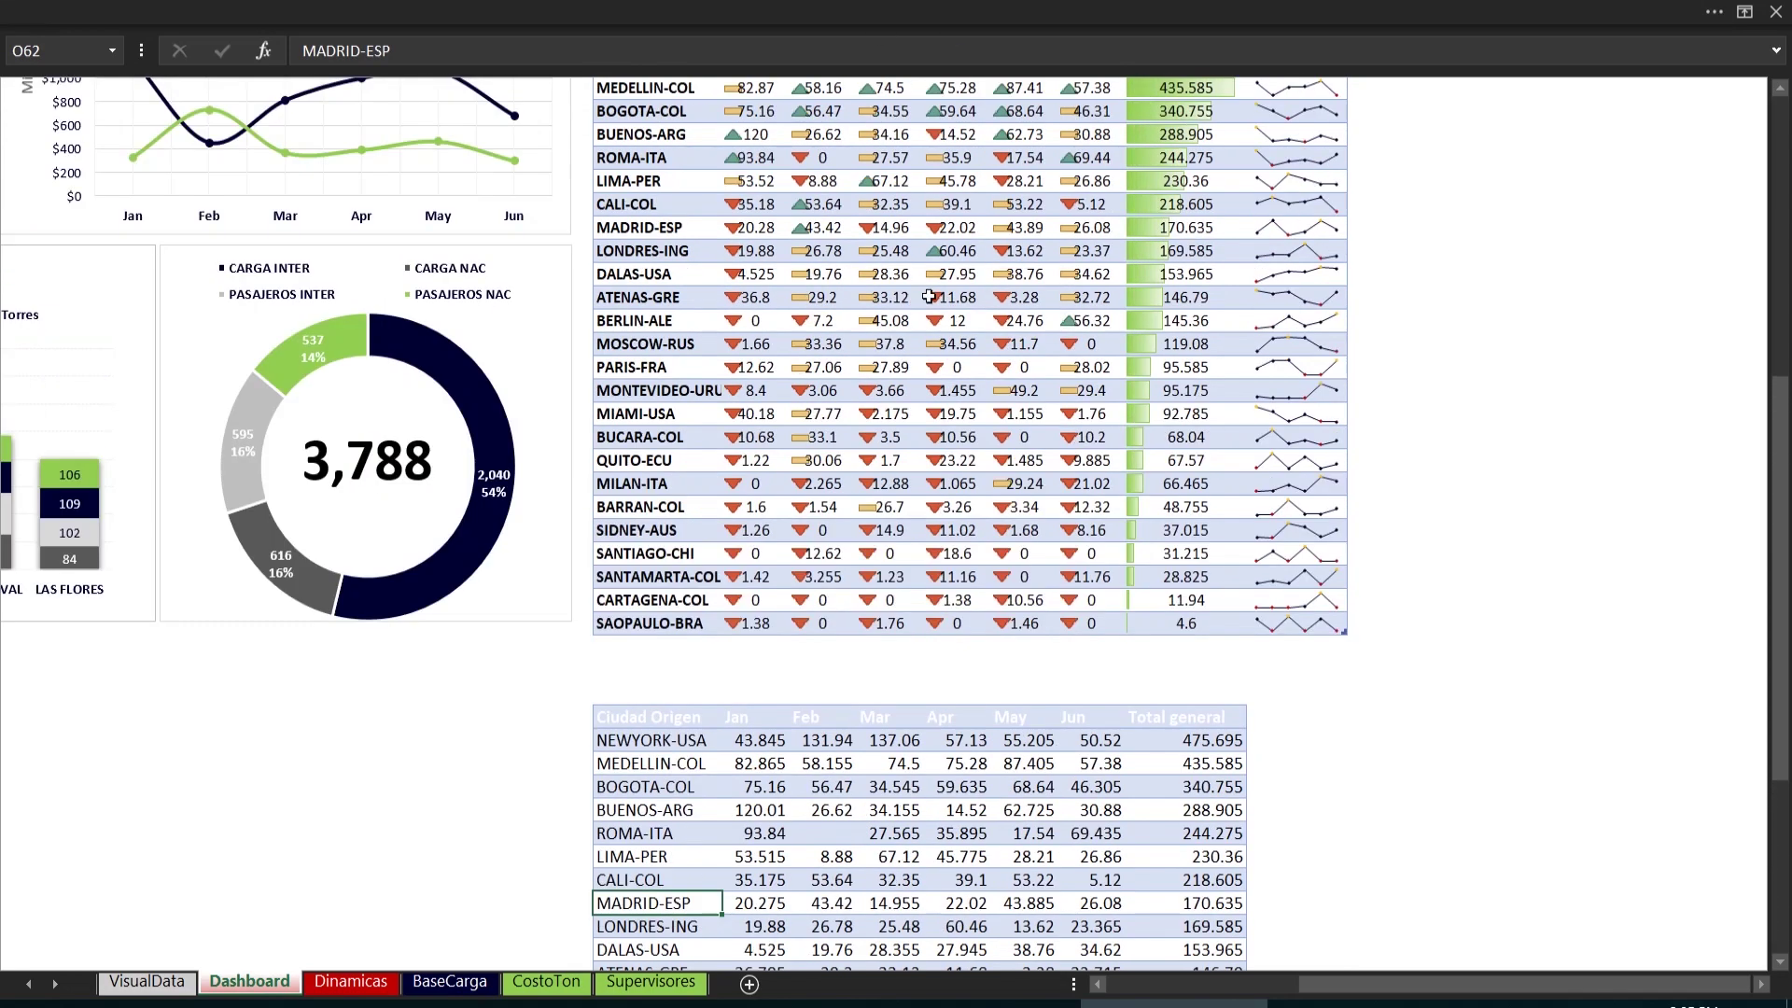
pyautogui.scroll(6, 898, 401)
pyautogui.scroll(-11, 899, 402)
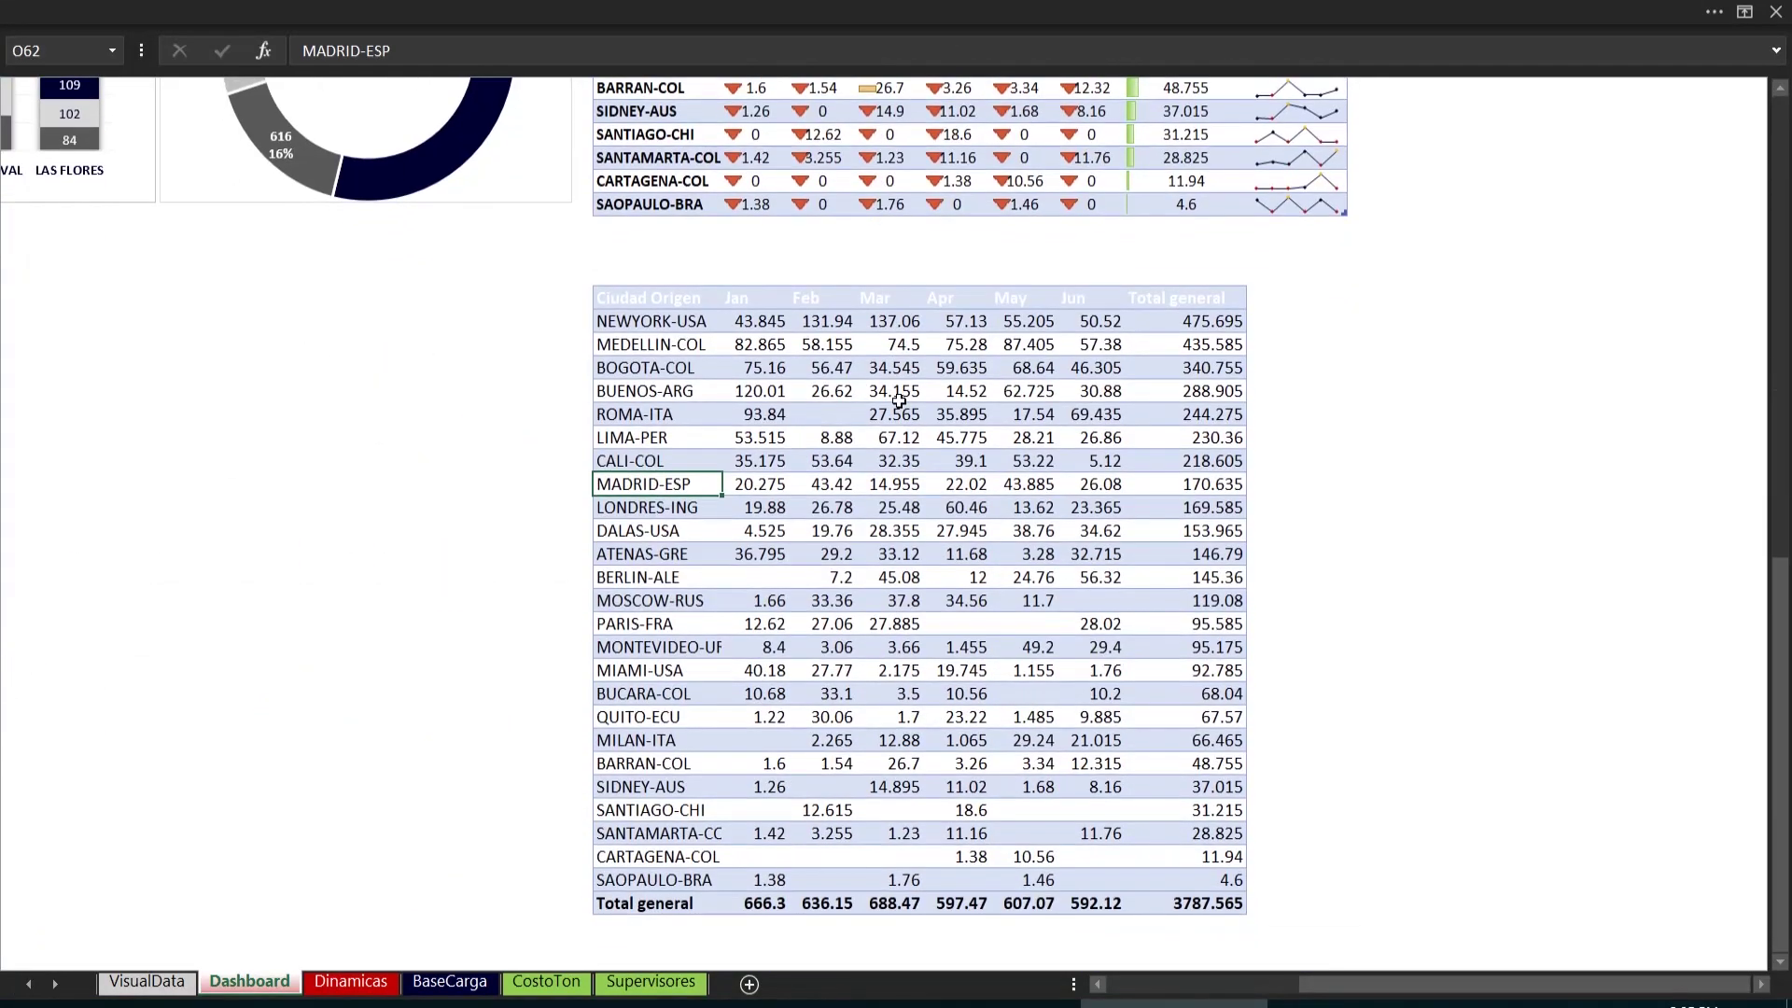
pyautogui.scroll(2, 899, 401)
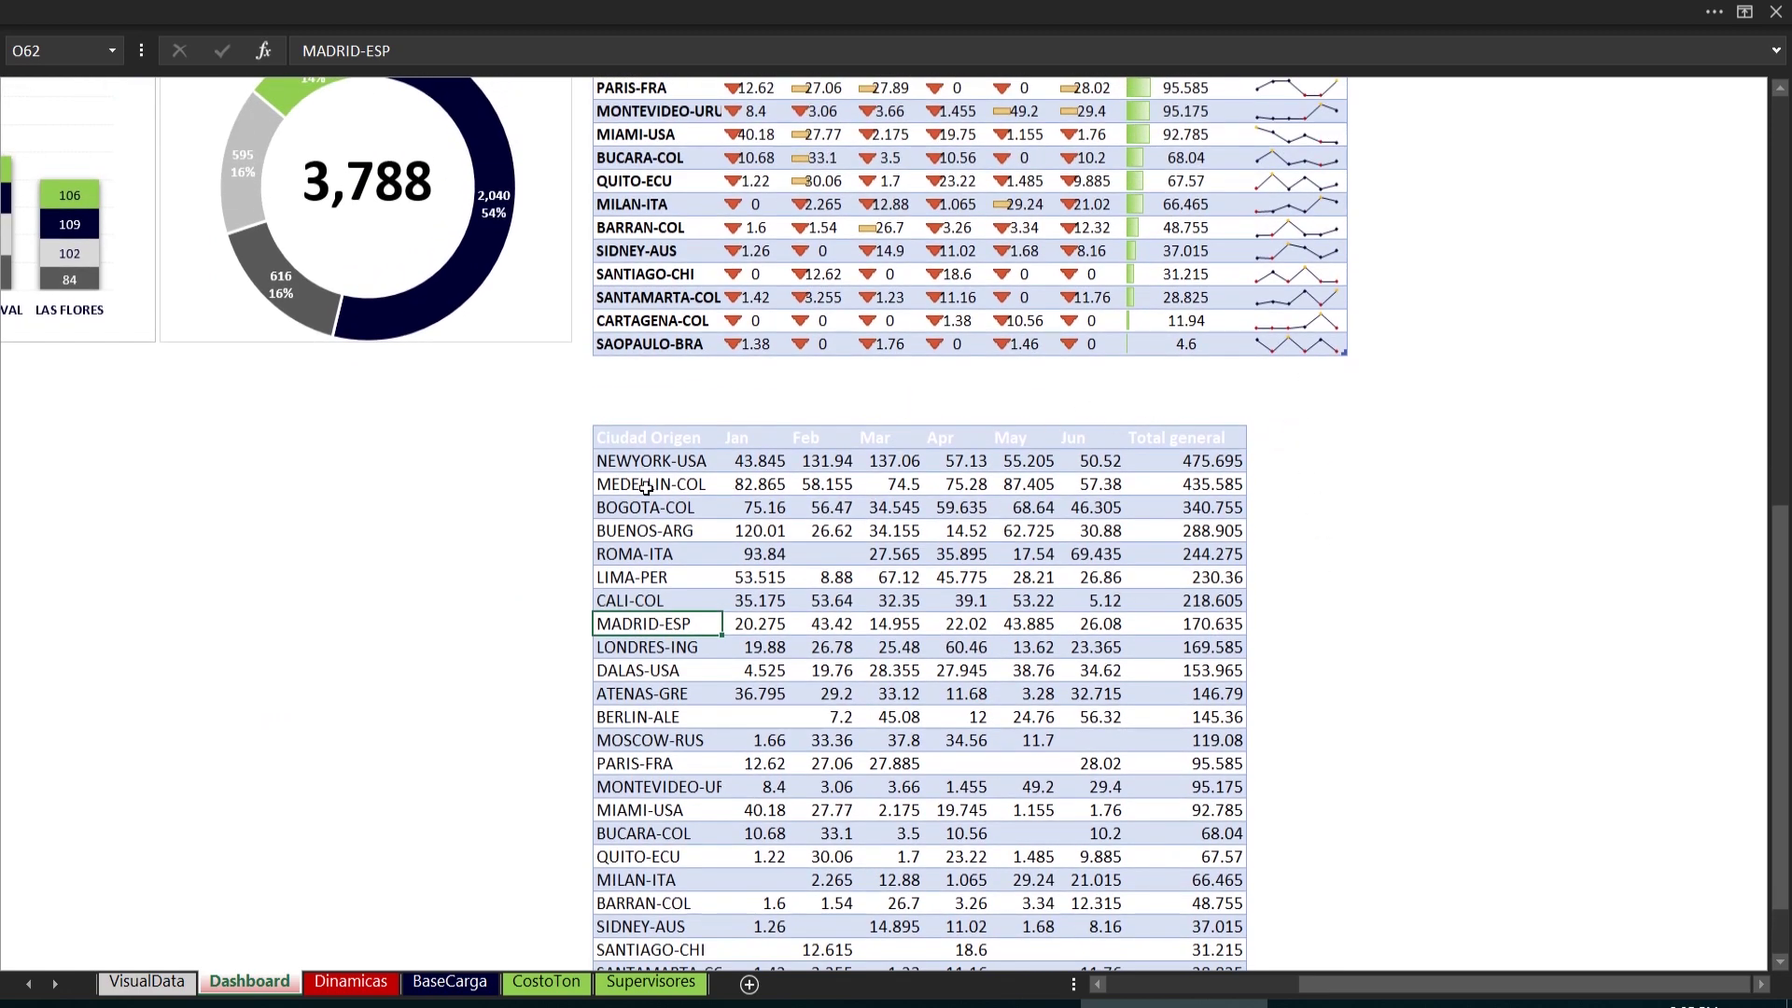
# Fill the converted range's header row, from Ciudad Origen to Total general, with the recent colour Azul oscuro
pyautogui.moveTo(650, 463); pyautogui.dragTo(650, 901)
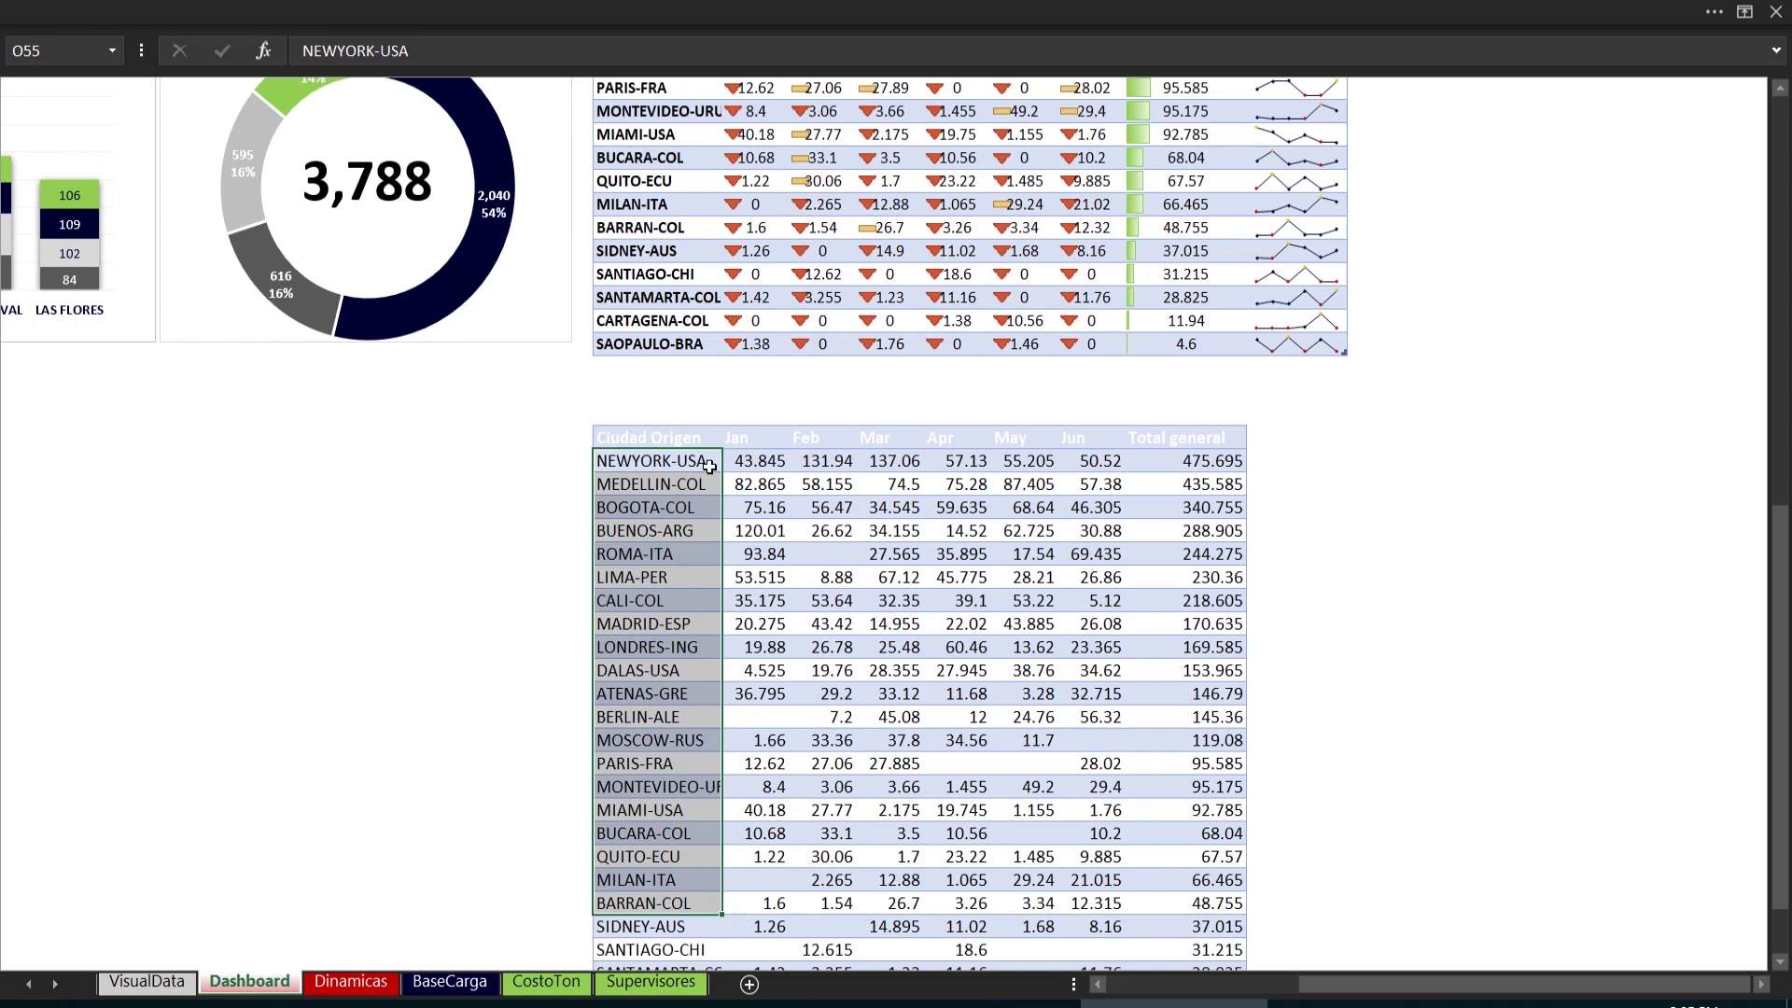
pyautogui.moveTo(676, 436); pyautogui.dragTo(1172, 436)
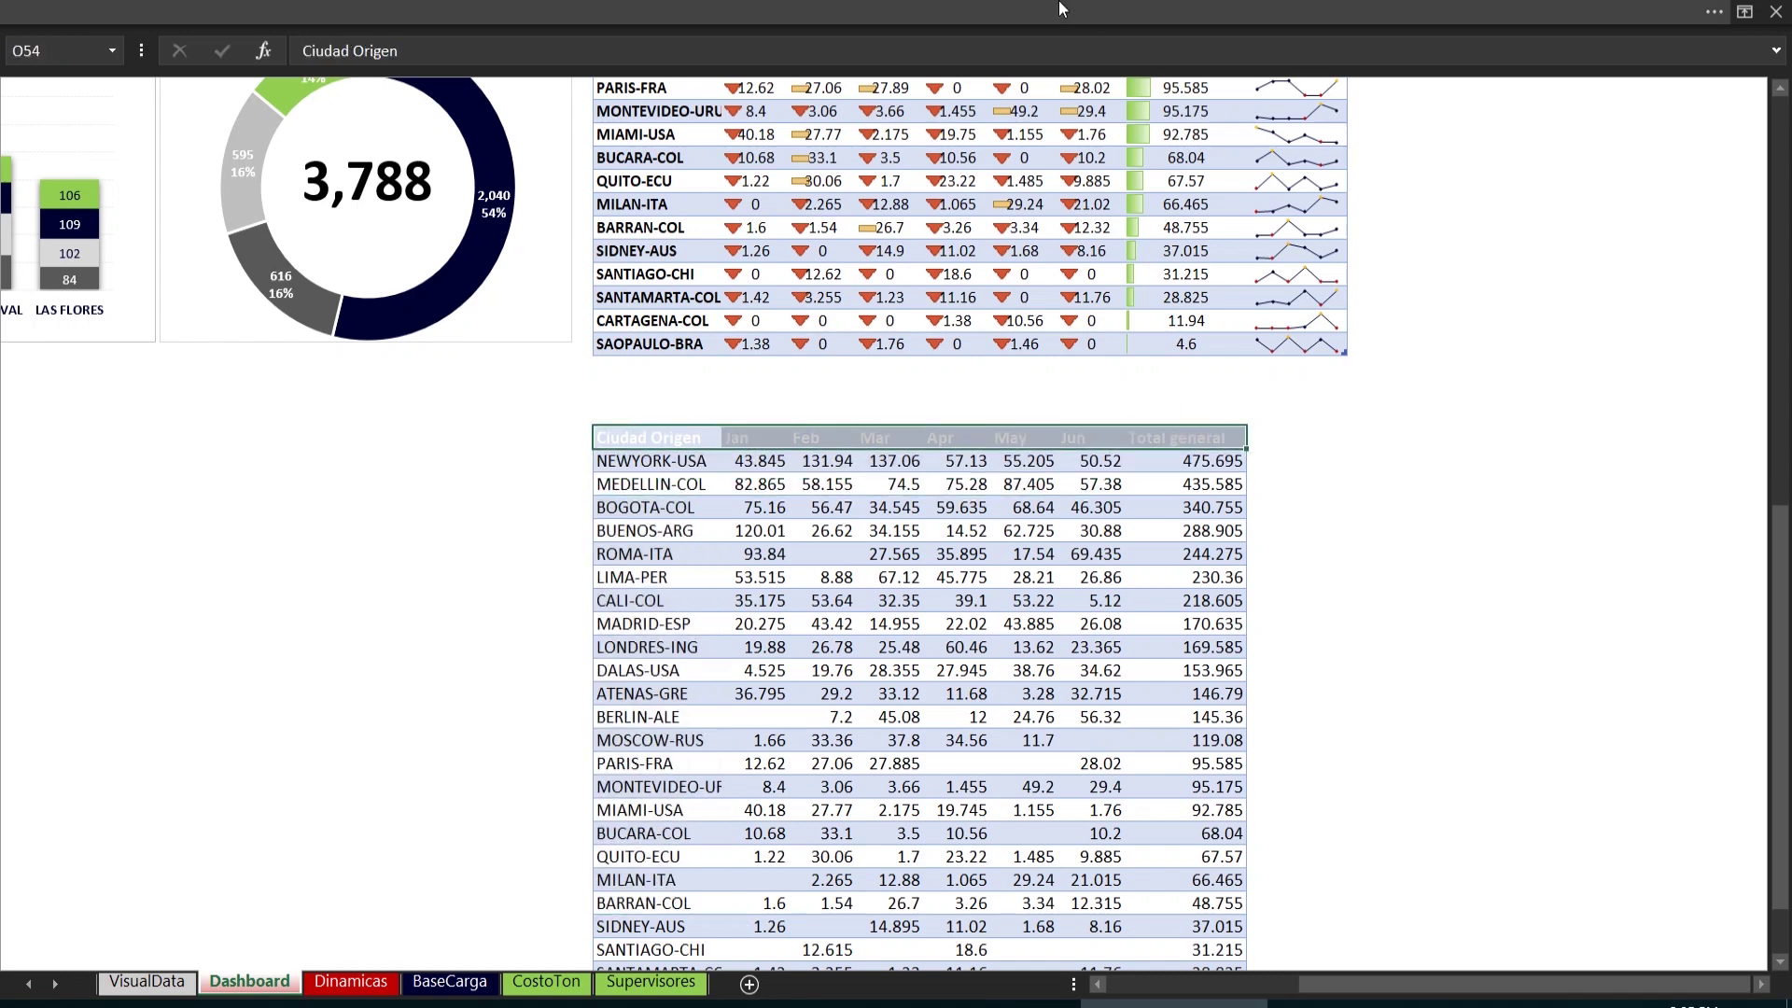
pyautogui.click(519, 15)
pyautogui.click(95, 60)
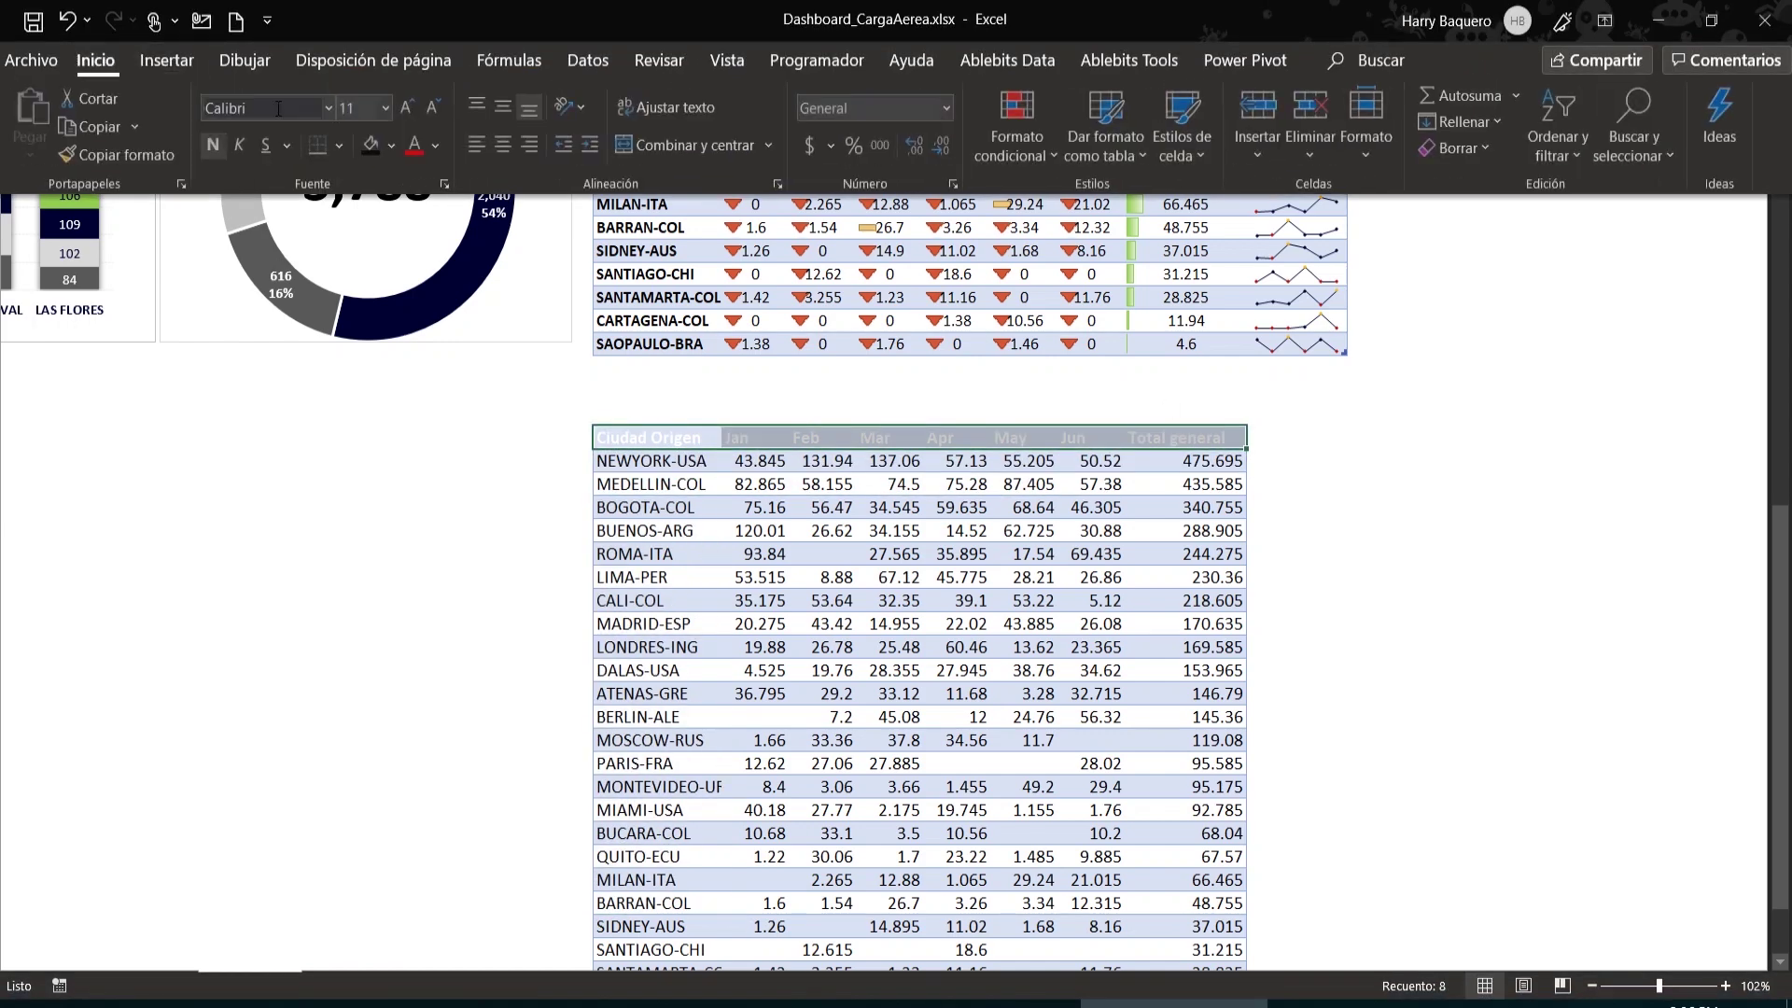
pyautogui.click(394, 146)
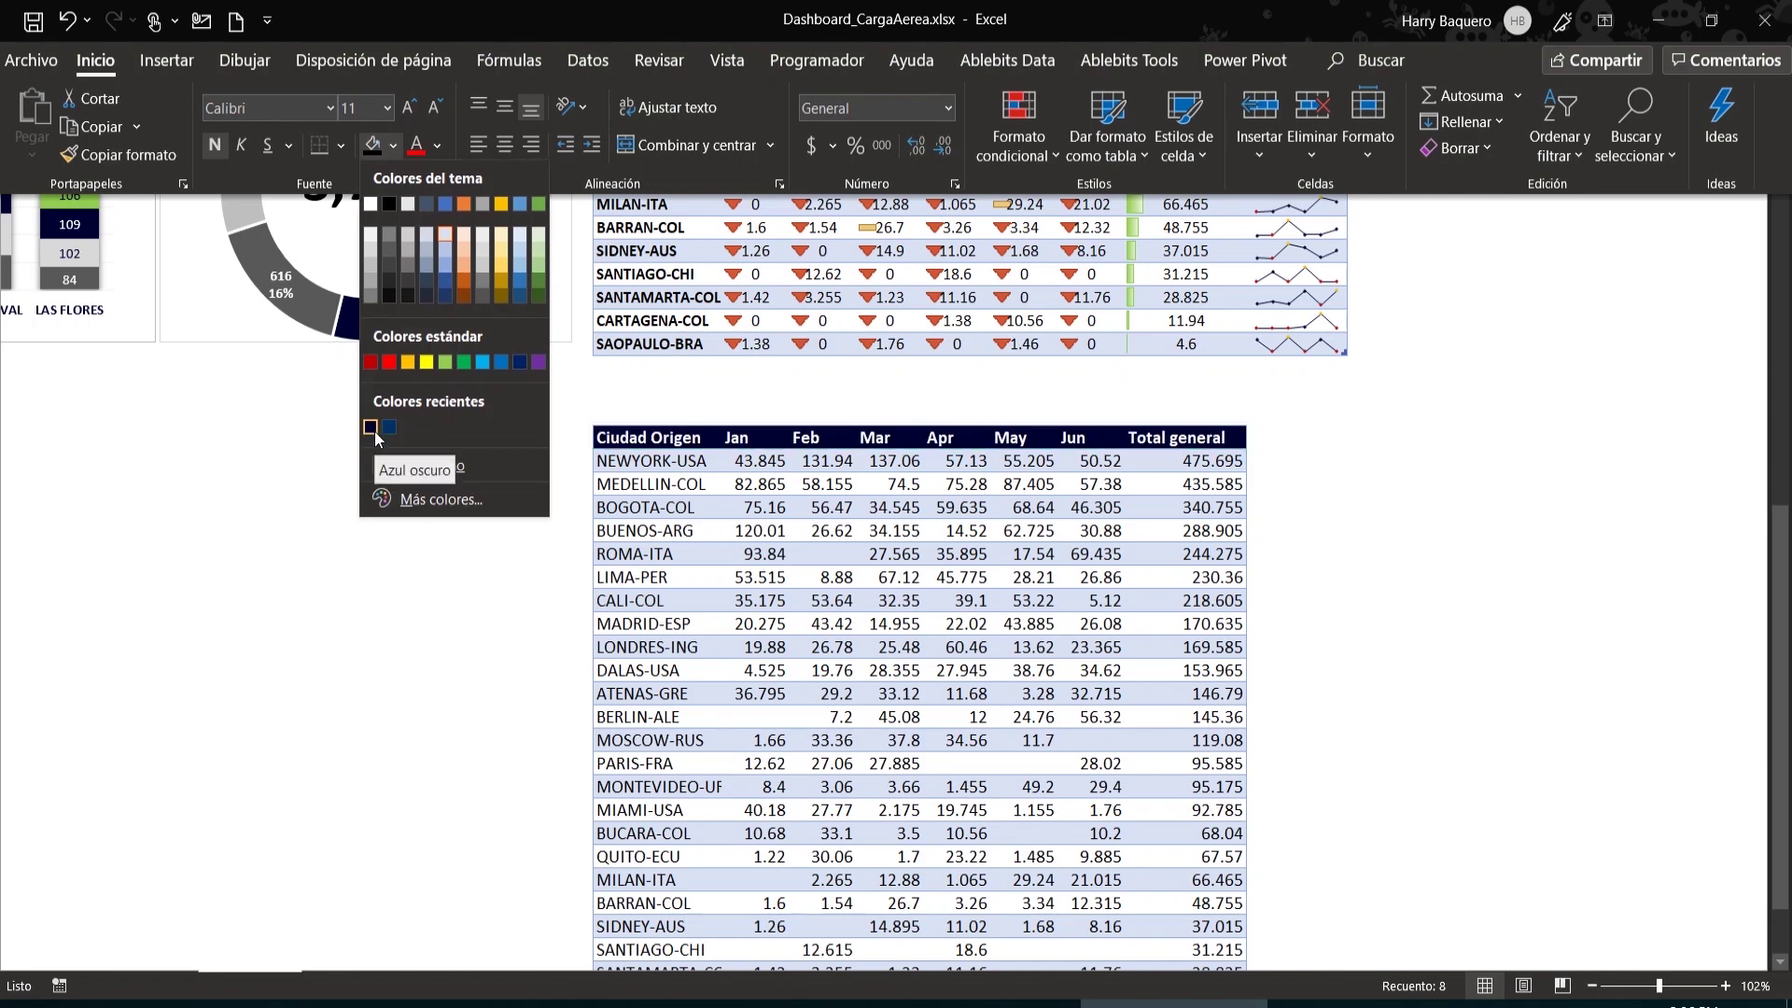
pyautogui.click(374, 431)
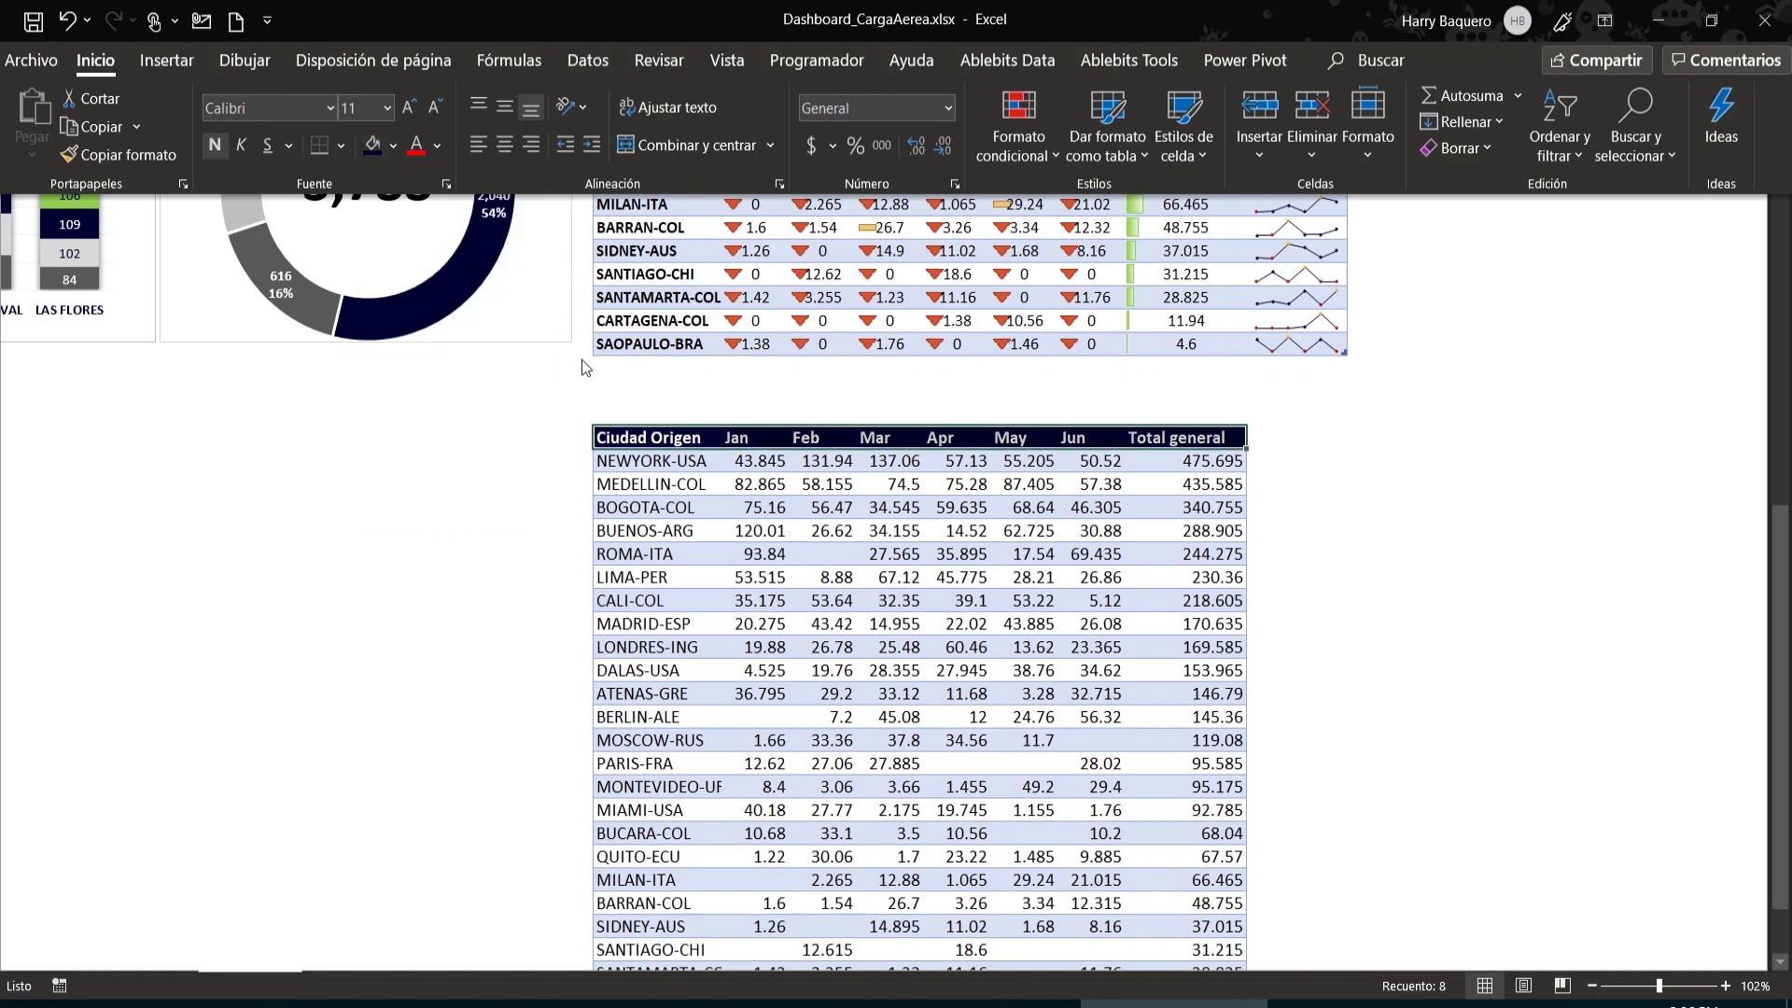
pyautogui.hotkey('ctrl', 'shift', 'F1')
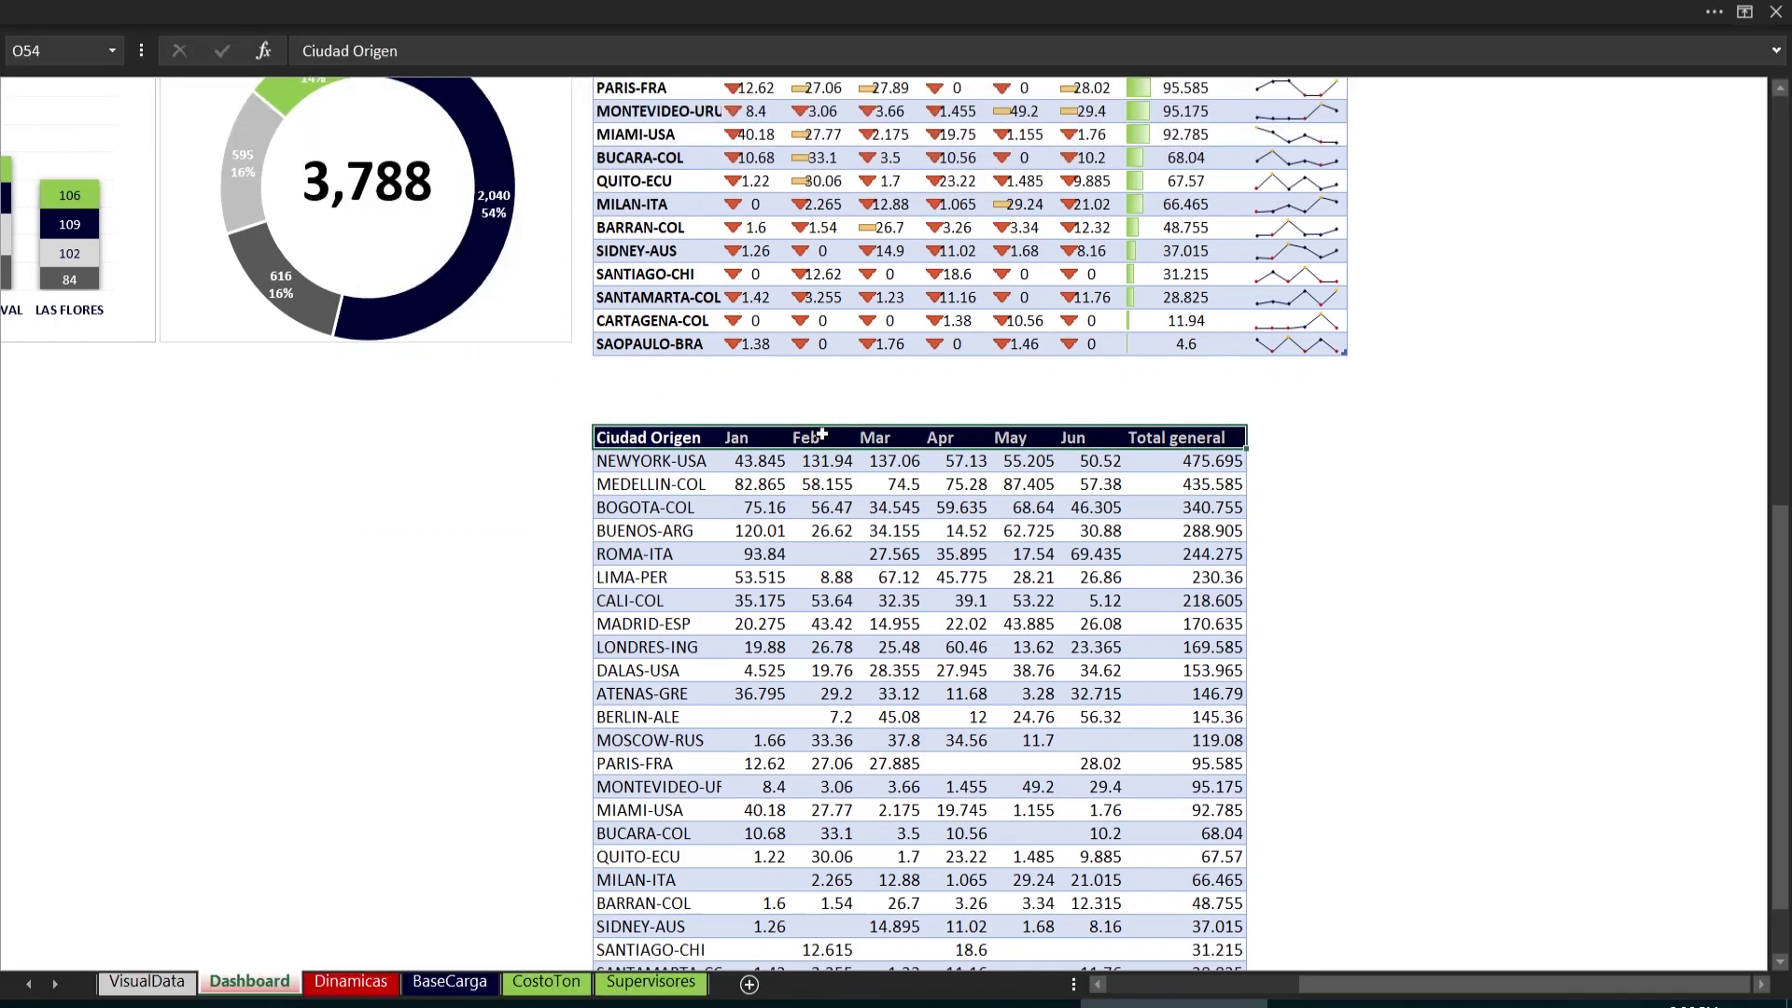
# Apply the 3 triángulos icon set as conditional formatting to the Jan values from NEWYORK-USA to SAOPAULO-BRA
pyautogui.scroll(7, 821, 435)
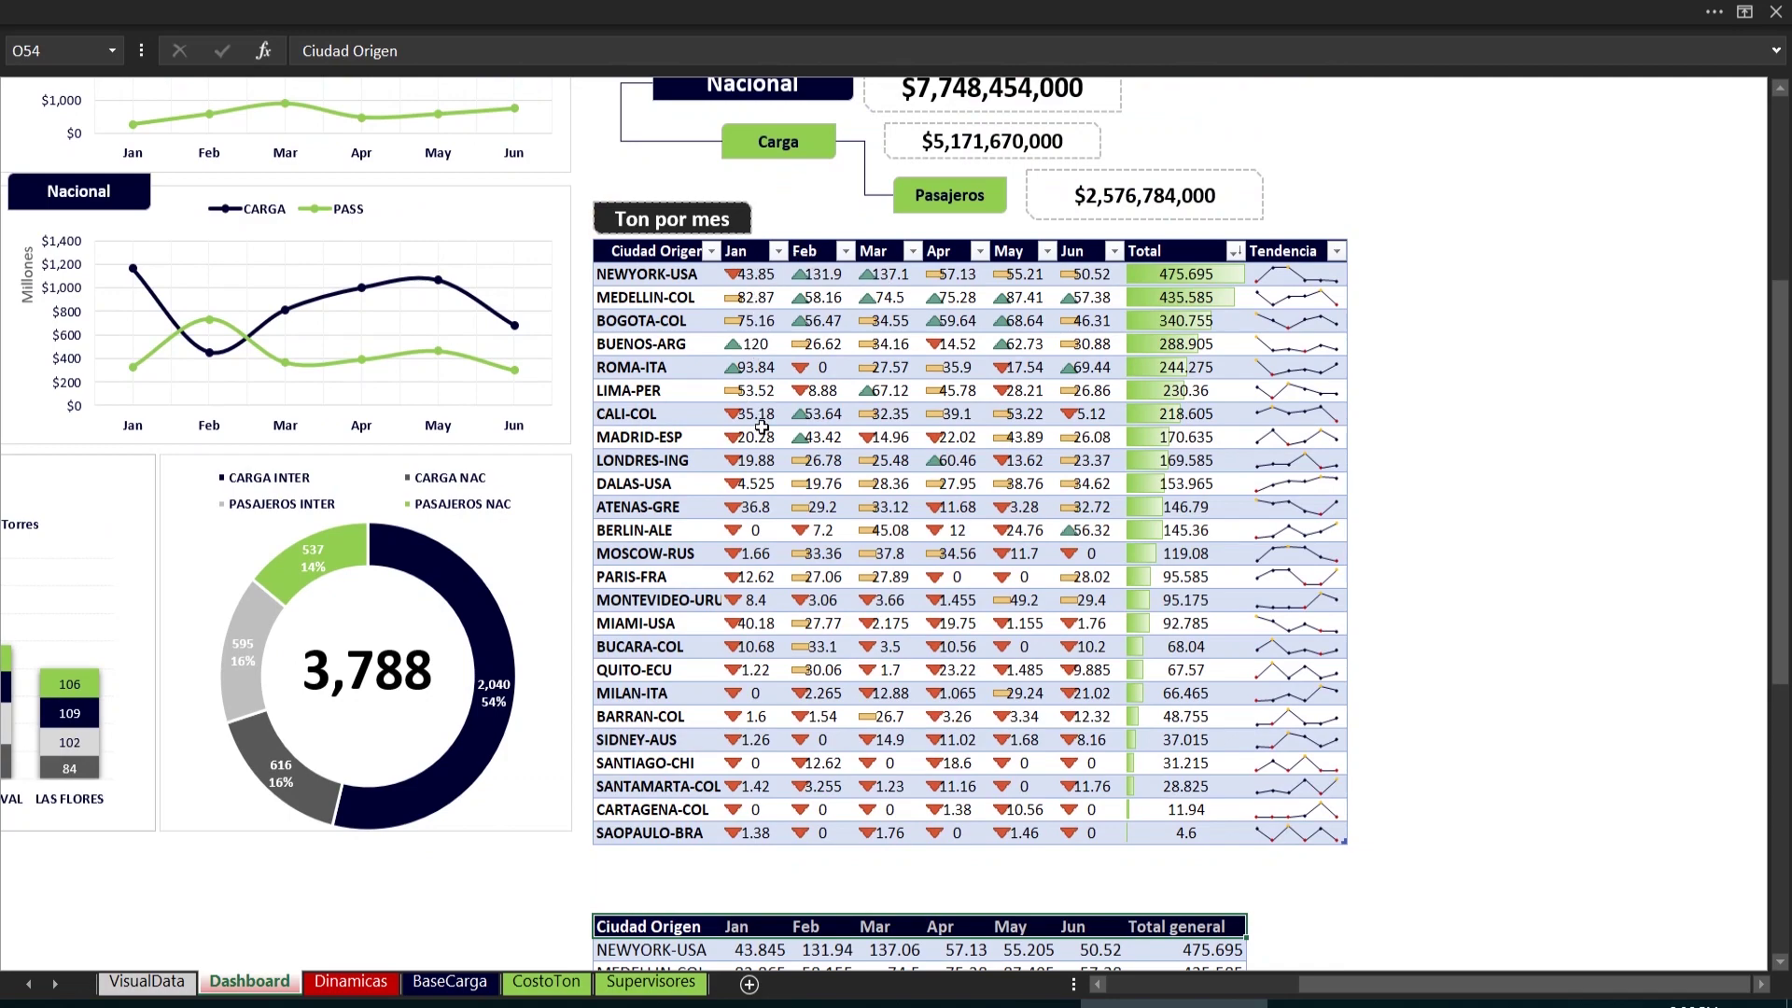
pyautogui.scroll(-10, 762, 496)
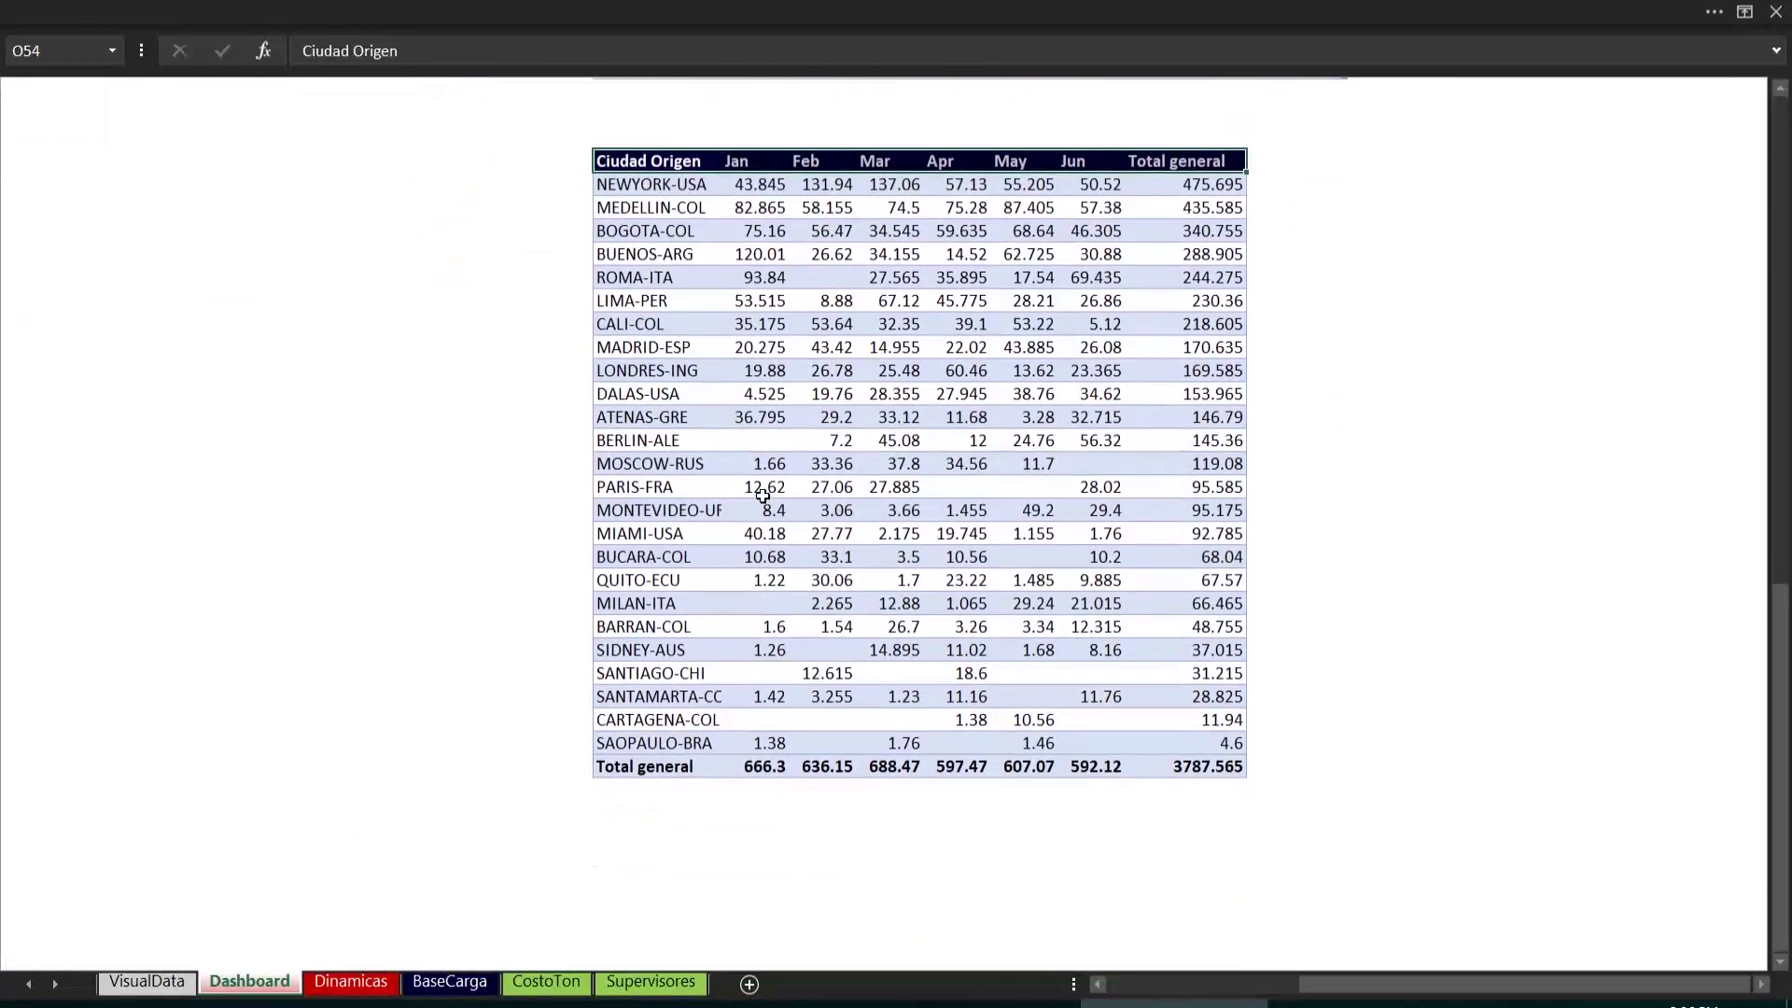
pyautogui.moveTo(767, 252); pyautogui.dragTo(772, 806)
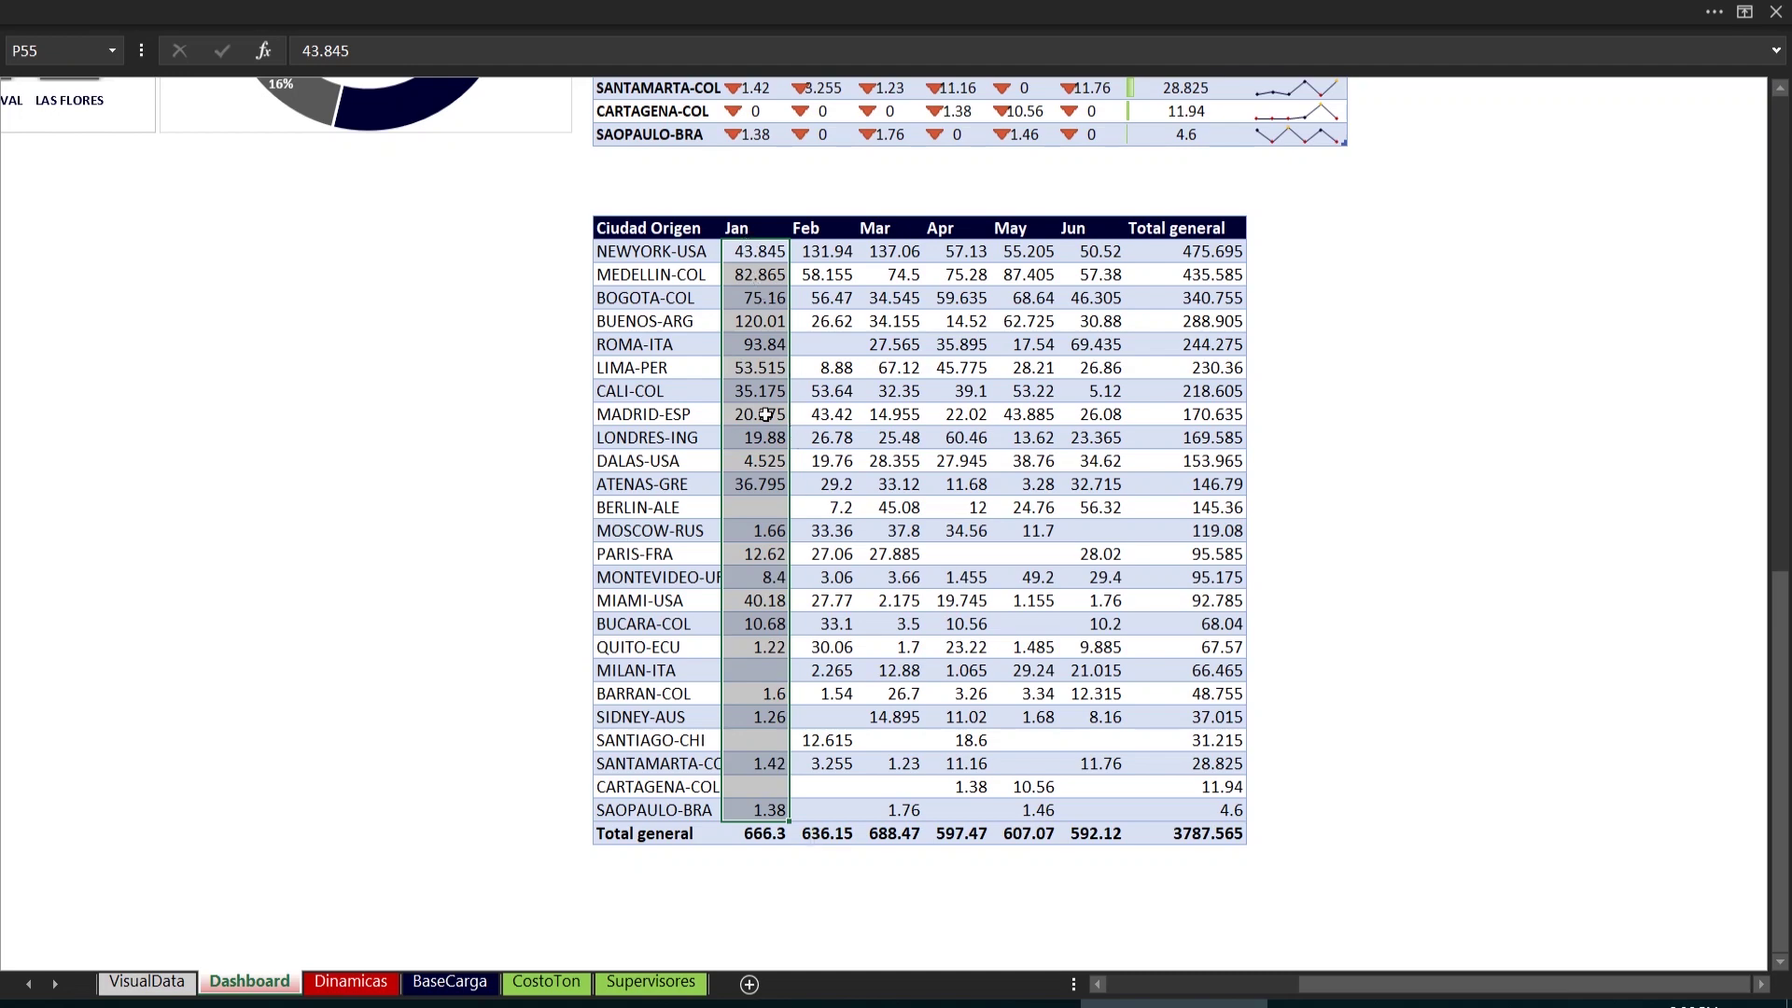
pyautogui.click(758, 17)
pyautogui.click(166, 61)
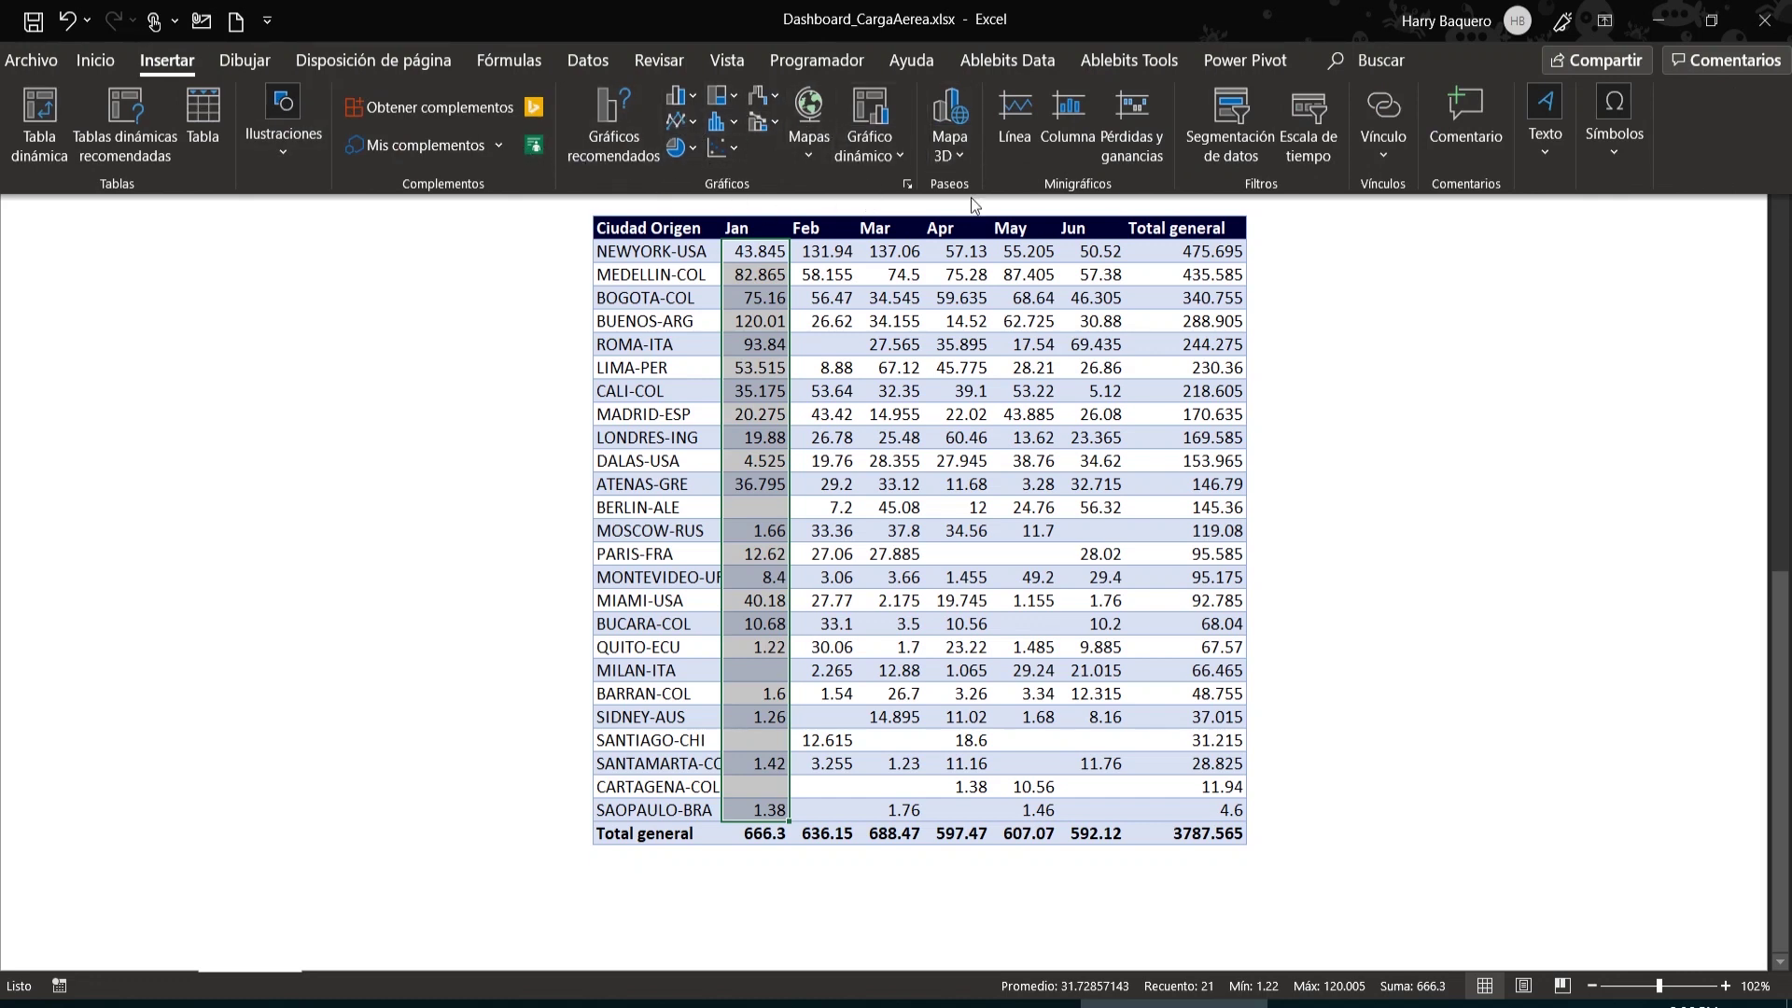
pyautogui.click(105, 70)
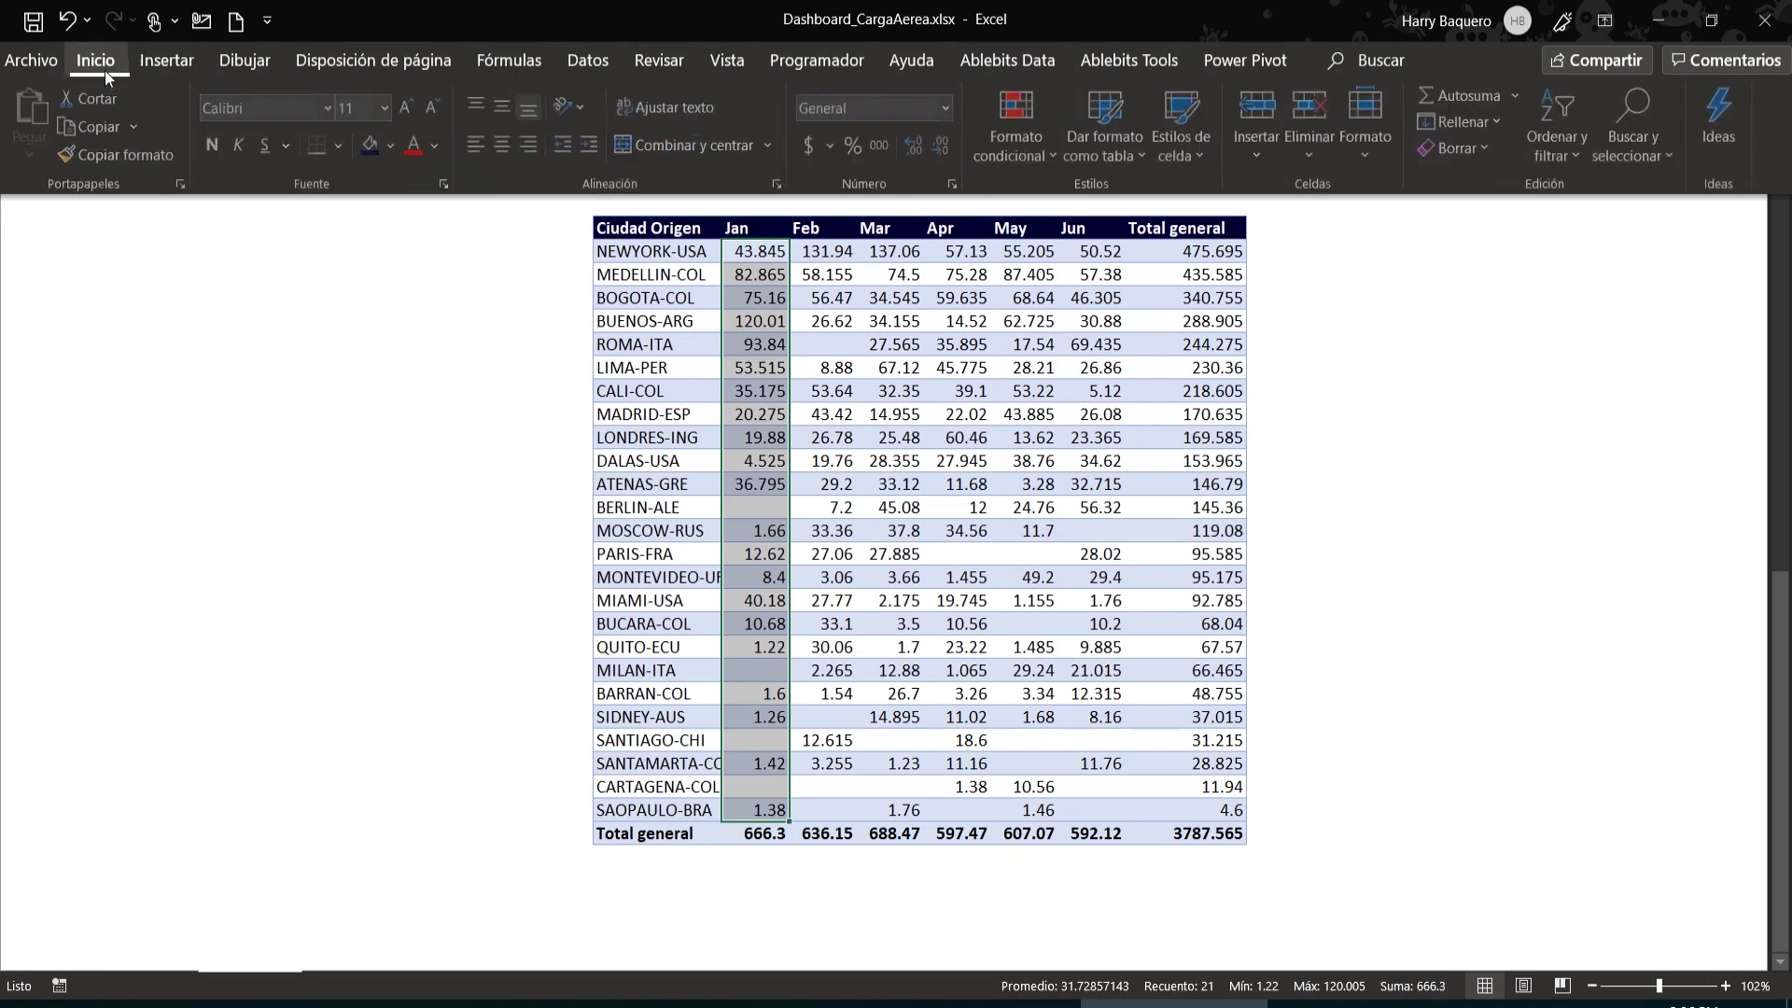
pyautogui.click(1024, 155)
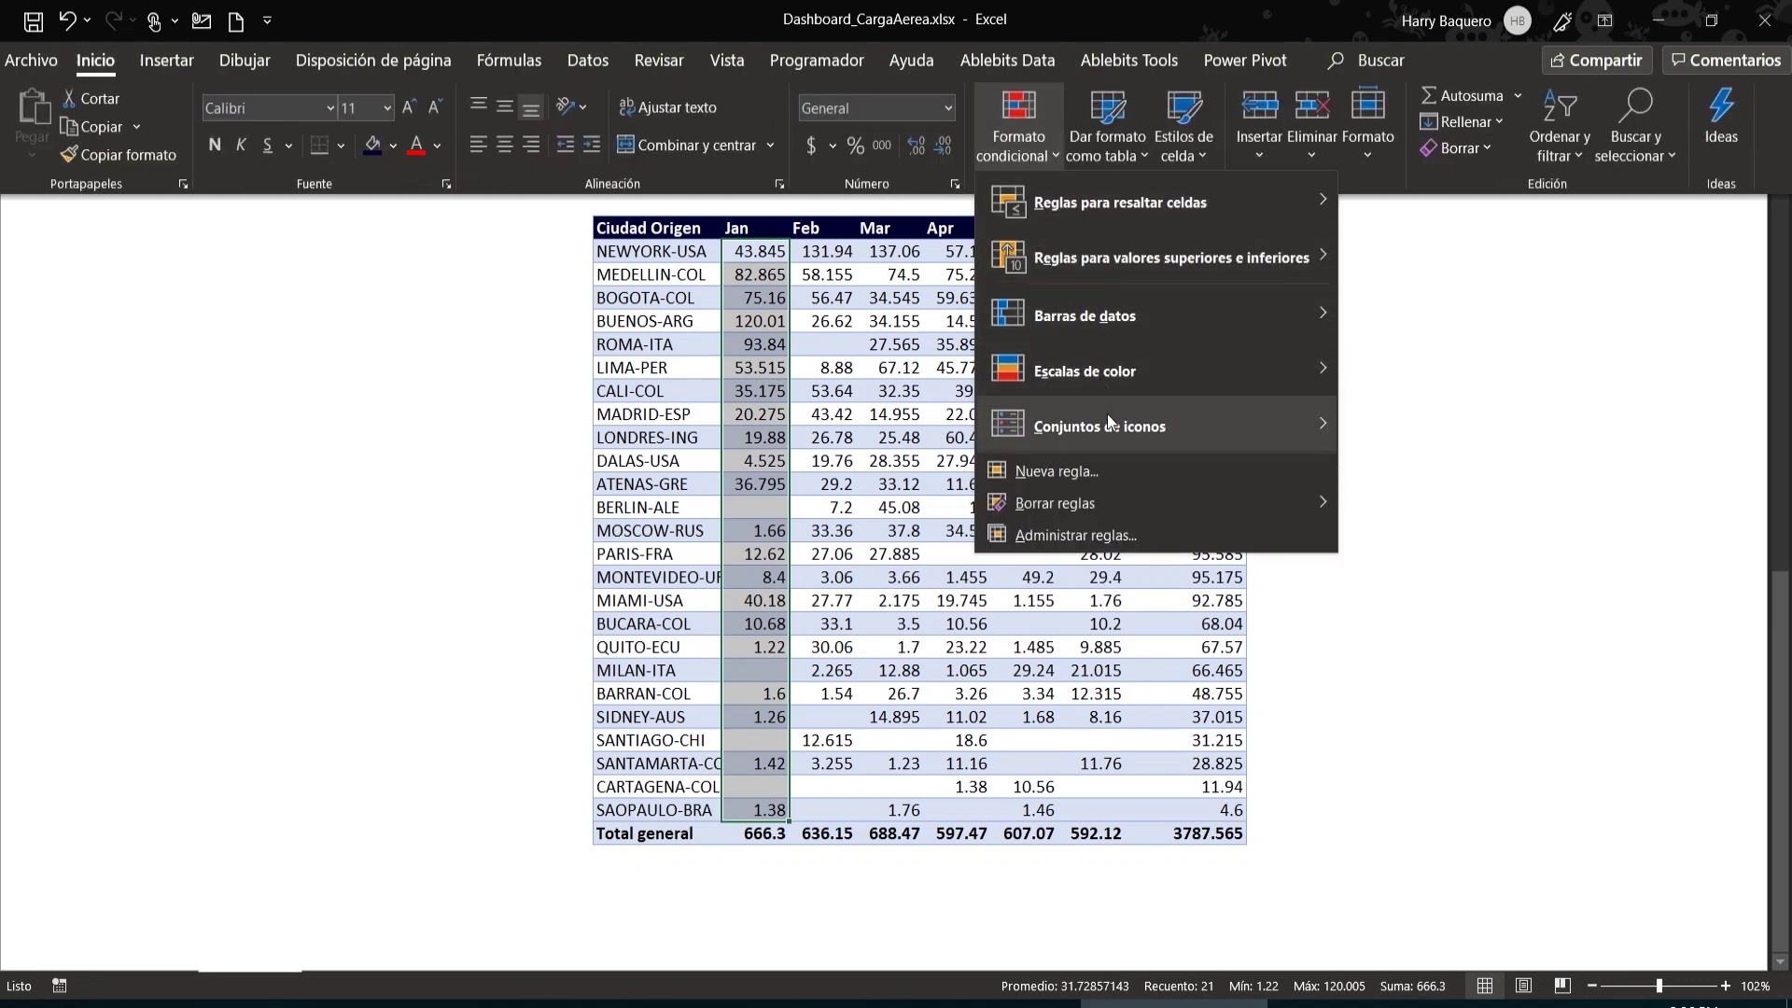
pyautogui.moveTo(1109, 422)
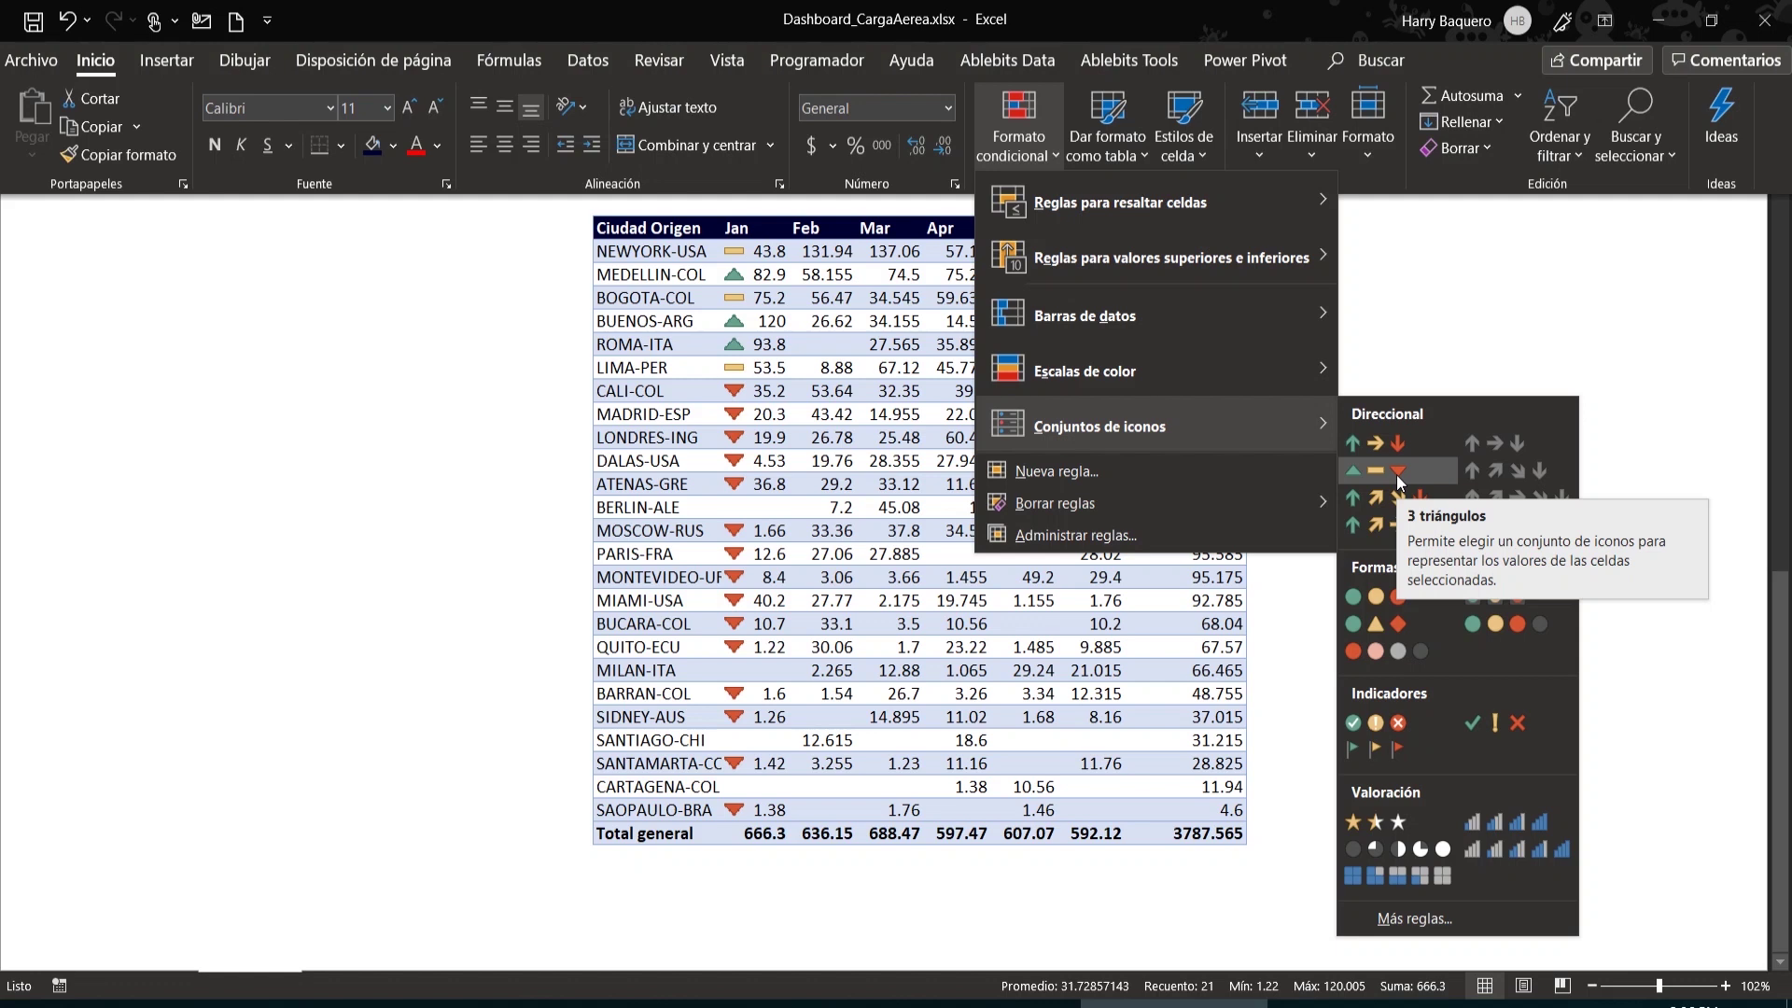
pyautogui.click(1396, 474)
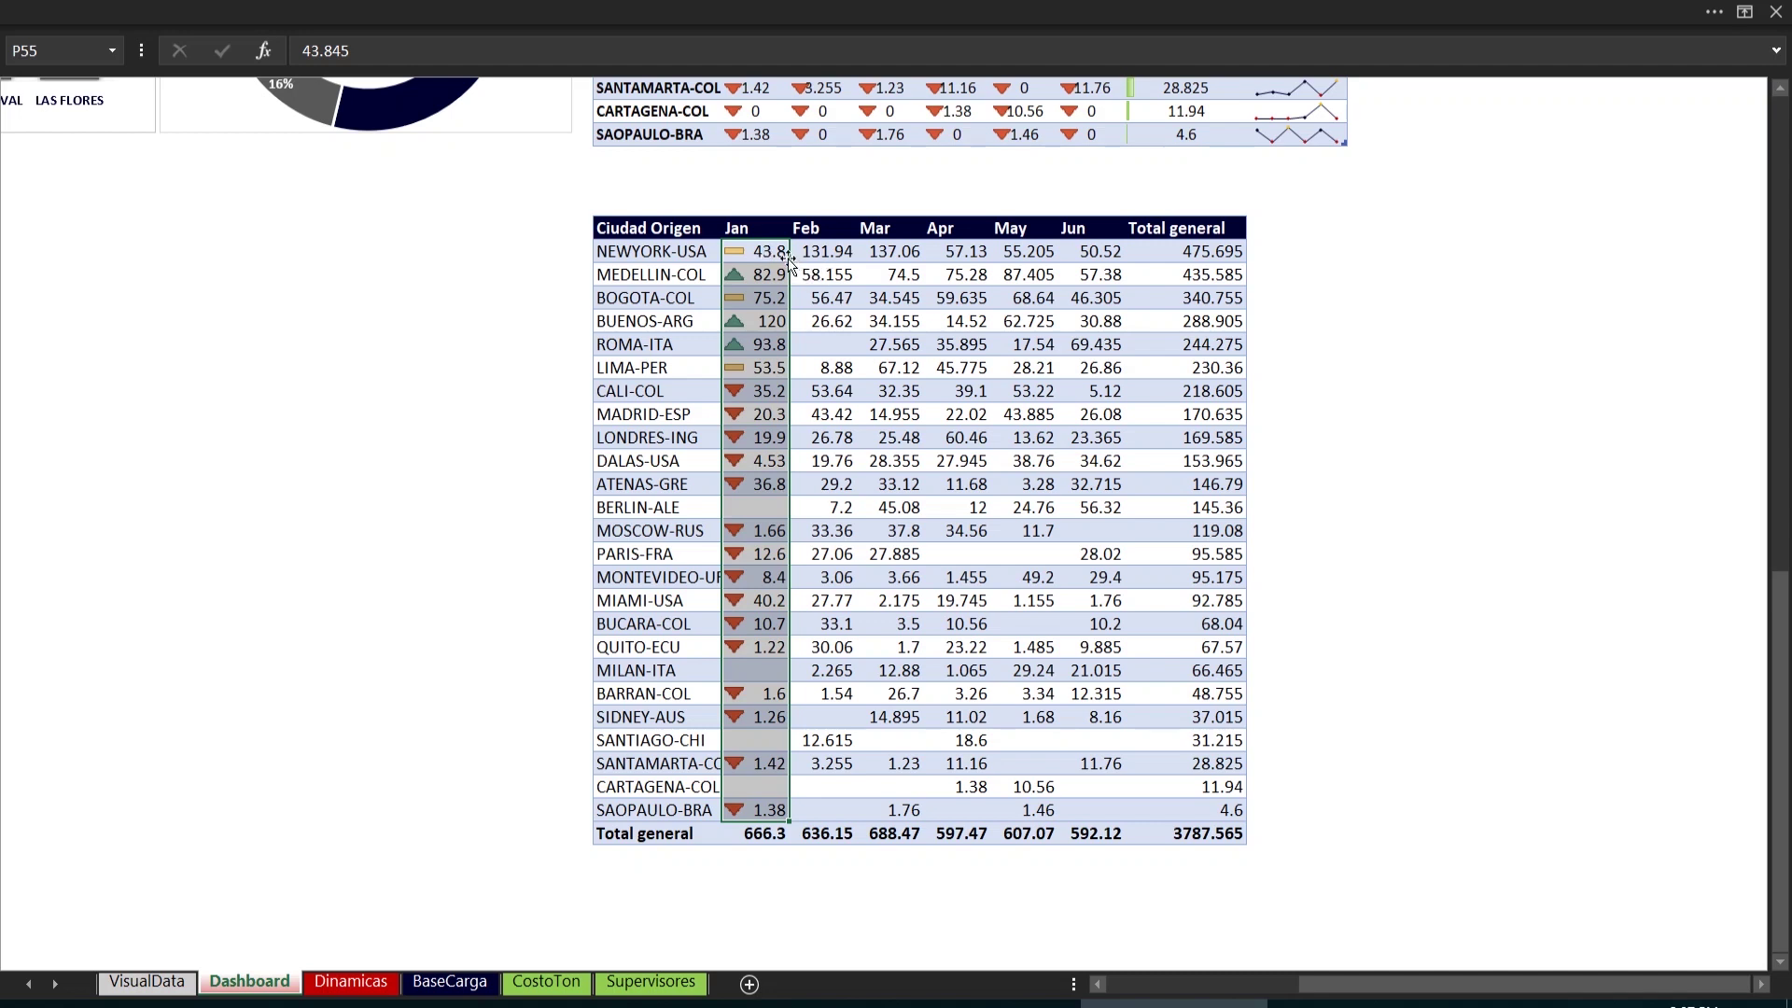
# Copy the Jan values' formatting from NEWYORK-USA to SAOPAULO-BRA onto the matching Feb cells, pasting formats only
pyautogui.moveTo(770, 251); pyautogui.dragTo(1082, 249)
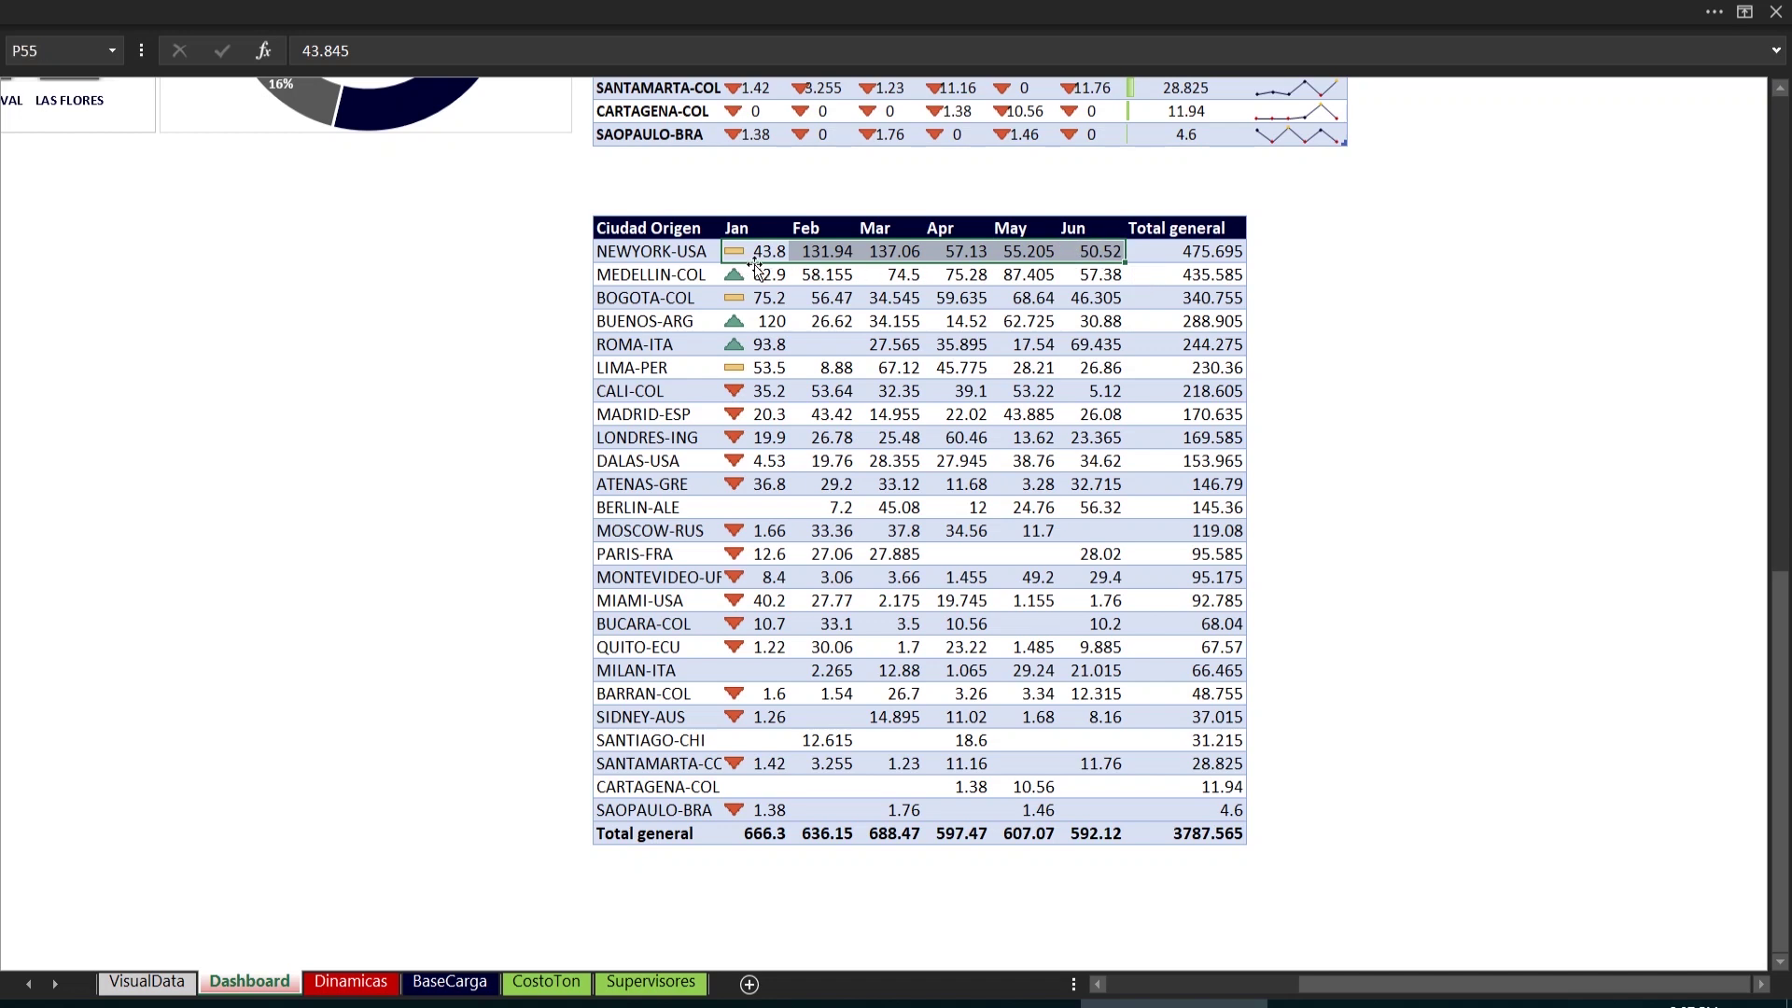
pyautogui.moveTo(752, 253); pyautogui.dragTo(754, 812)
pyautogui.rightClick(754, 812)
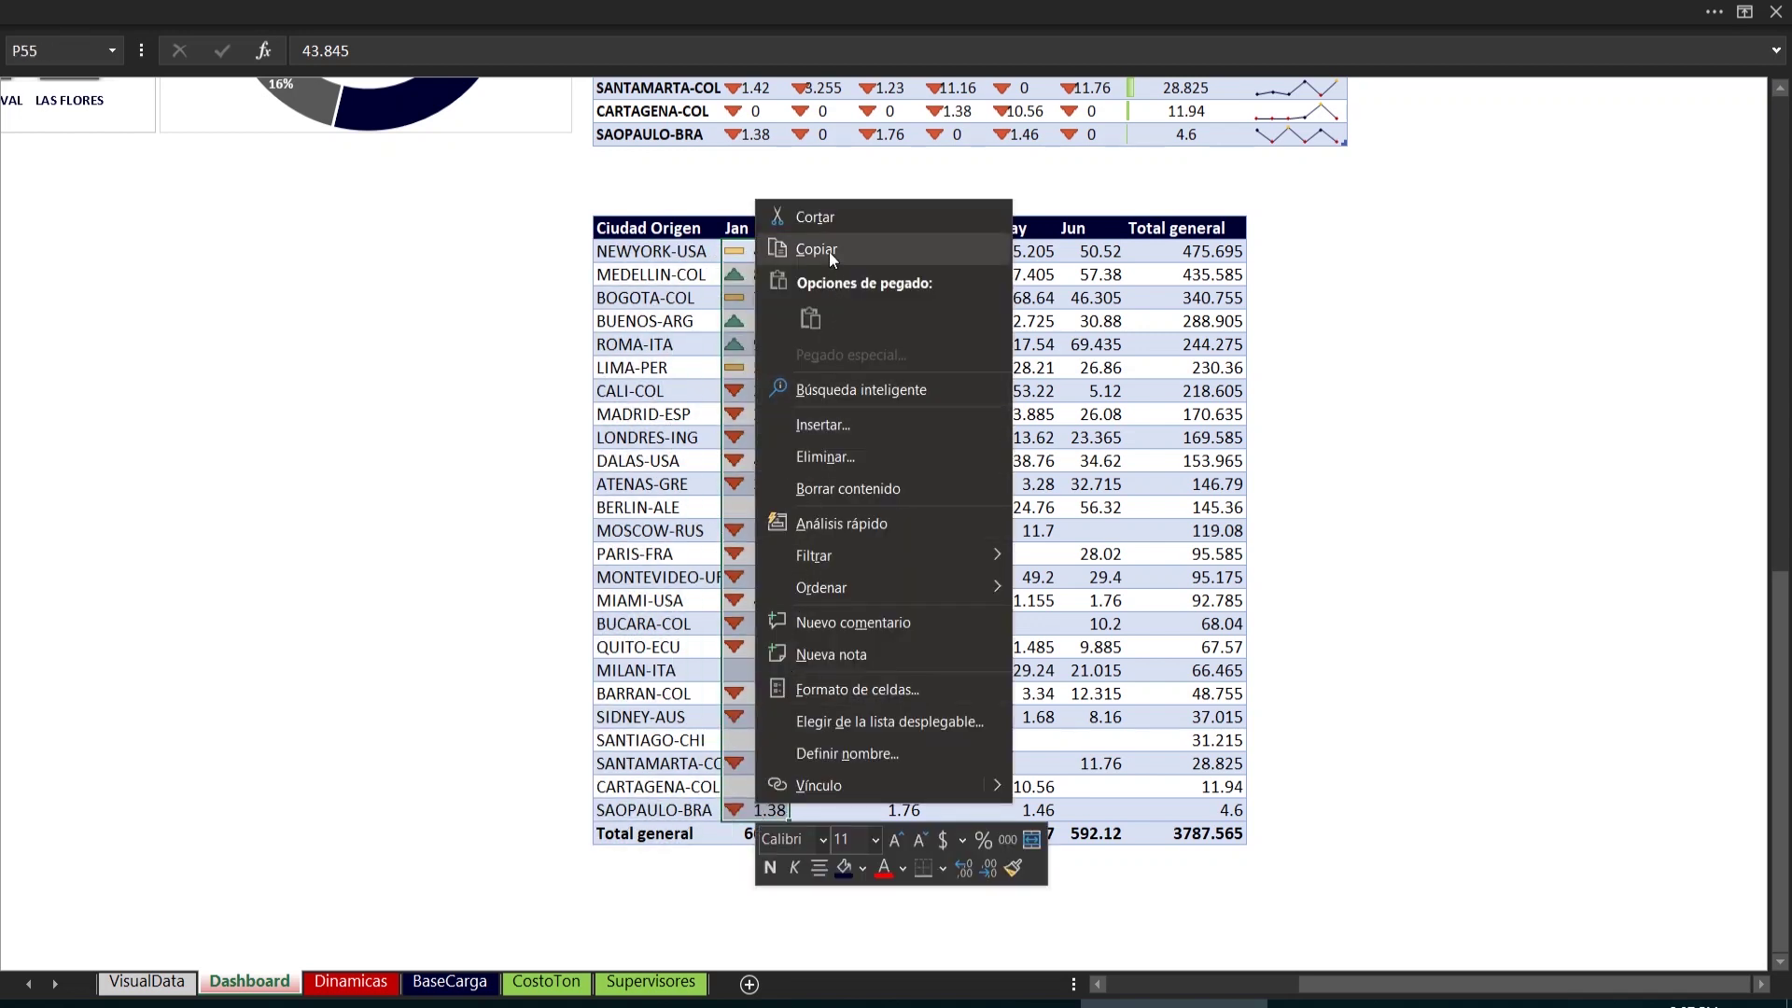
pyautogui.click(829, 250)
pyautogui.moveTo(826, 252); pyautogui.dragTo(839, 812)
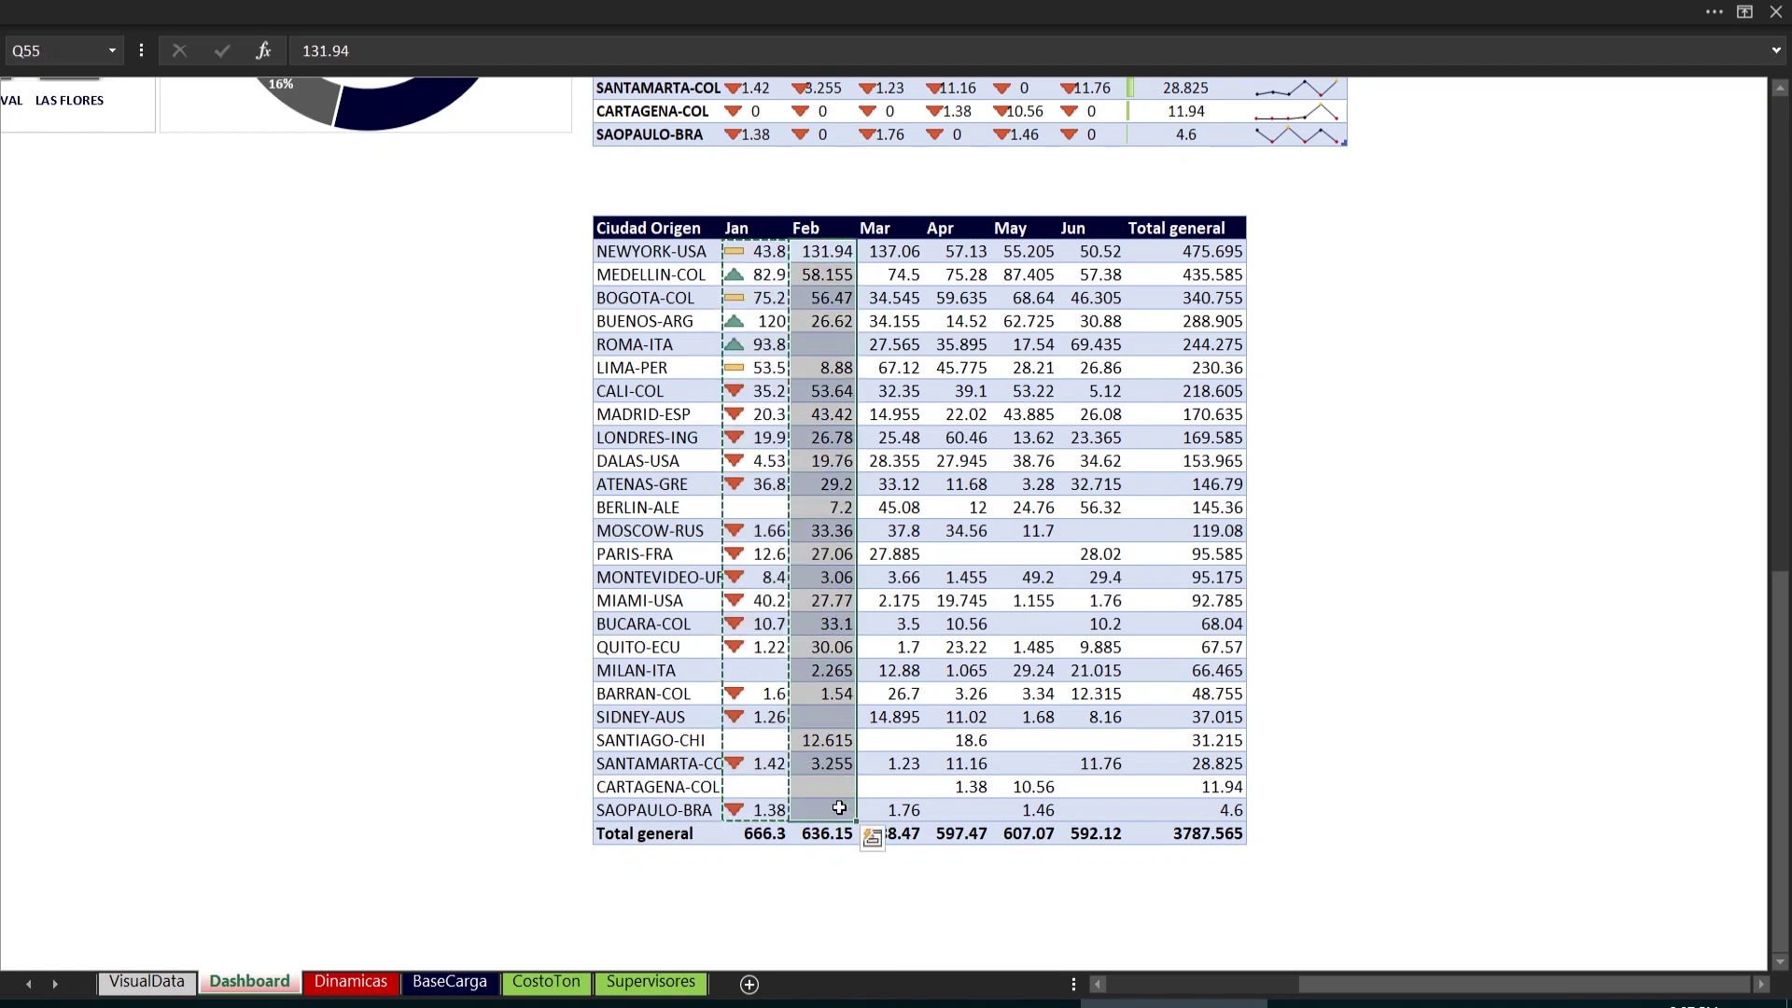
pyautogui.rightClick(839, 812)
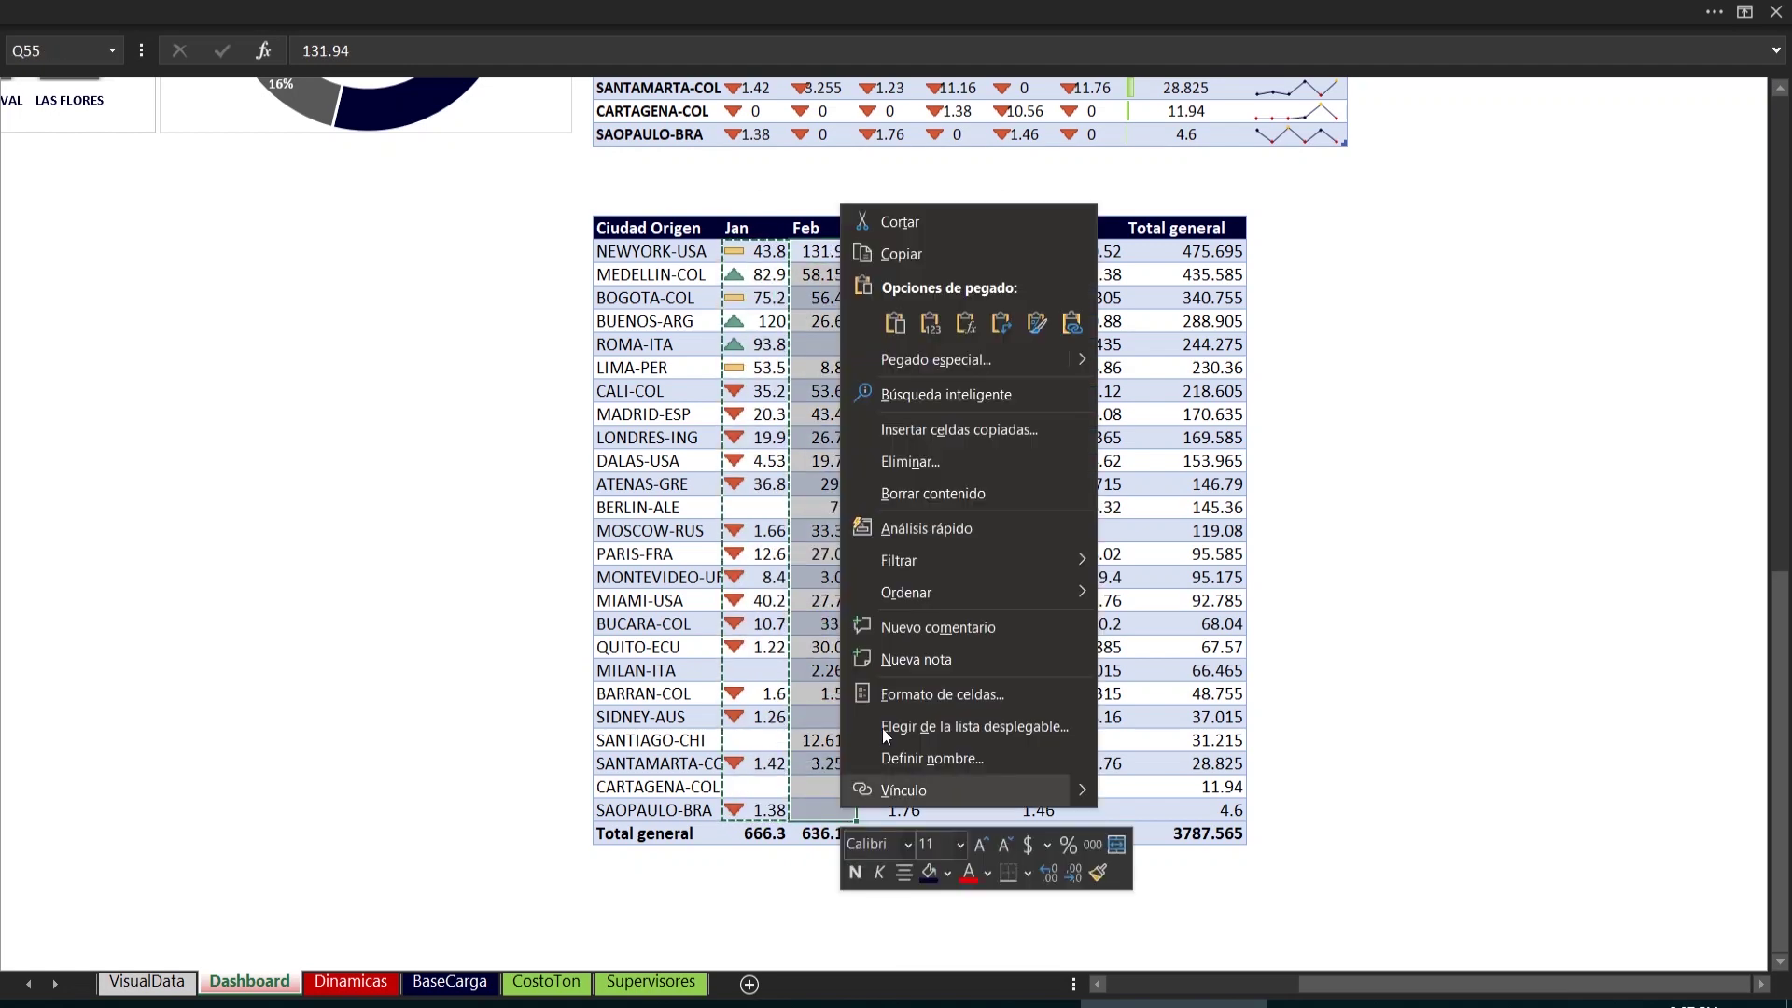
pyautogui.click(1035, 321)
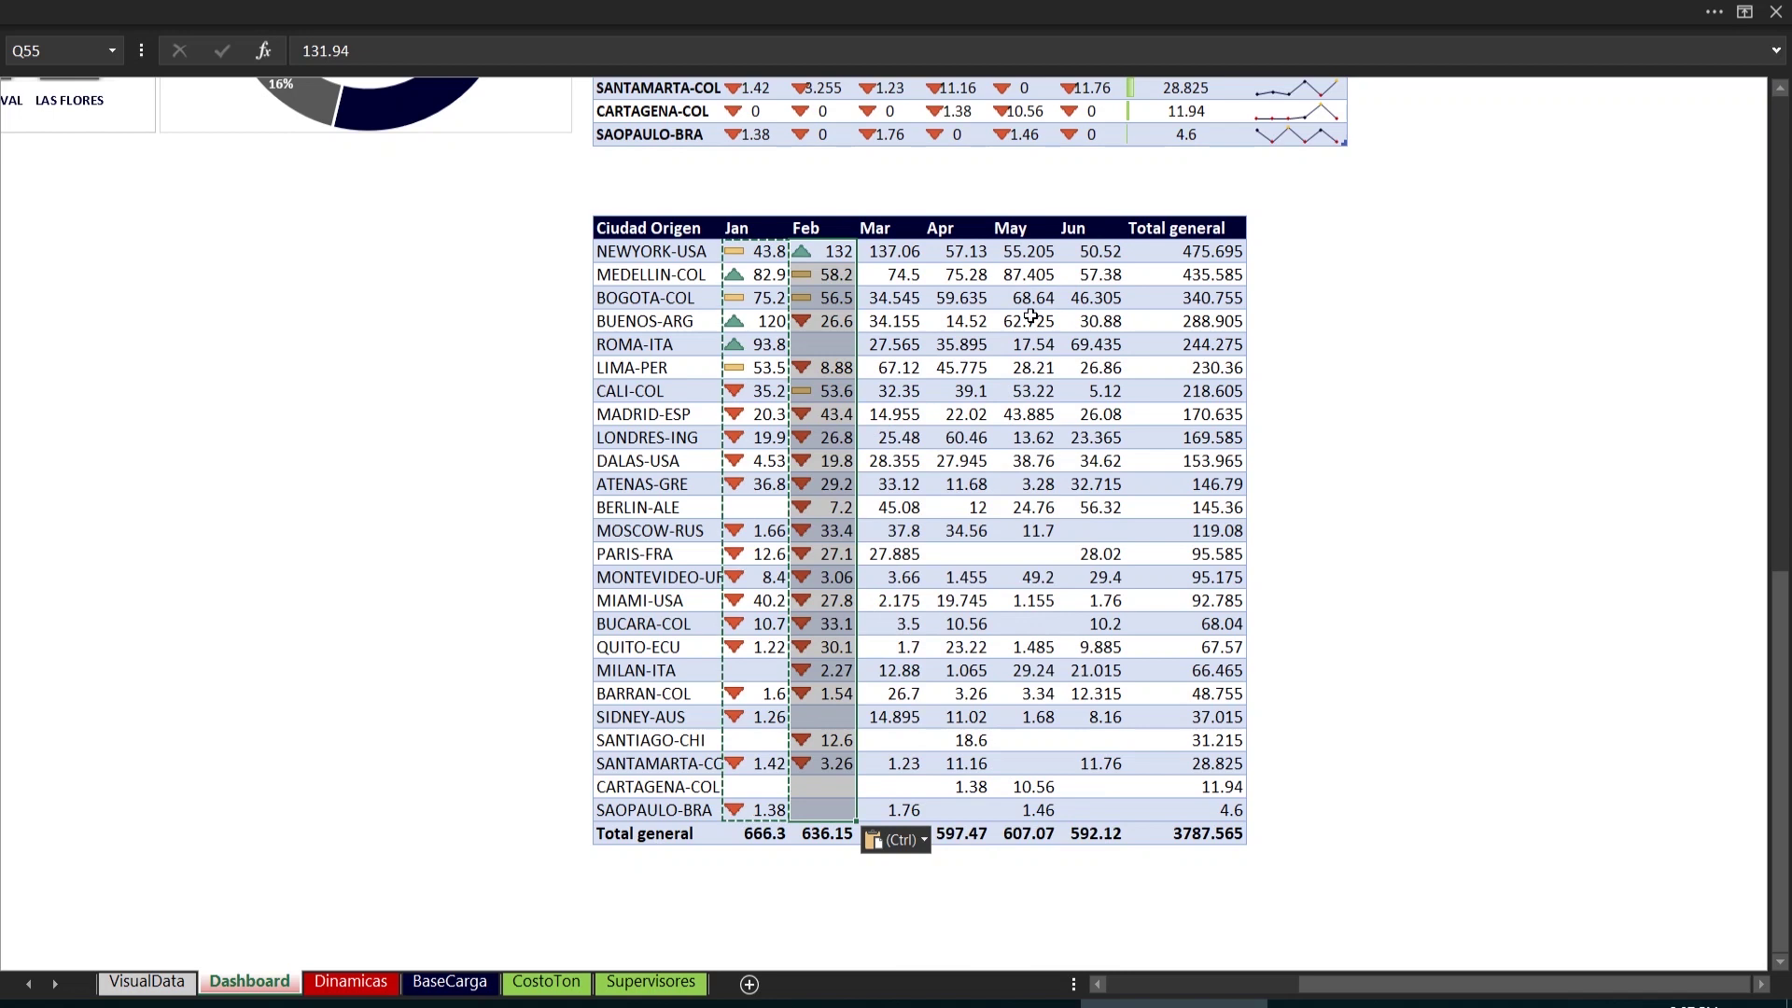
# Apply solid blue data bars to the Mar values from NEWYORK-USA to SAOPAULO-BRA
pyautogui.moveTo(896, 251); pyautogui.dragTo(1098, 253)
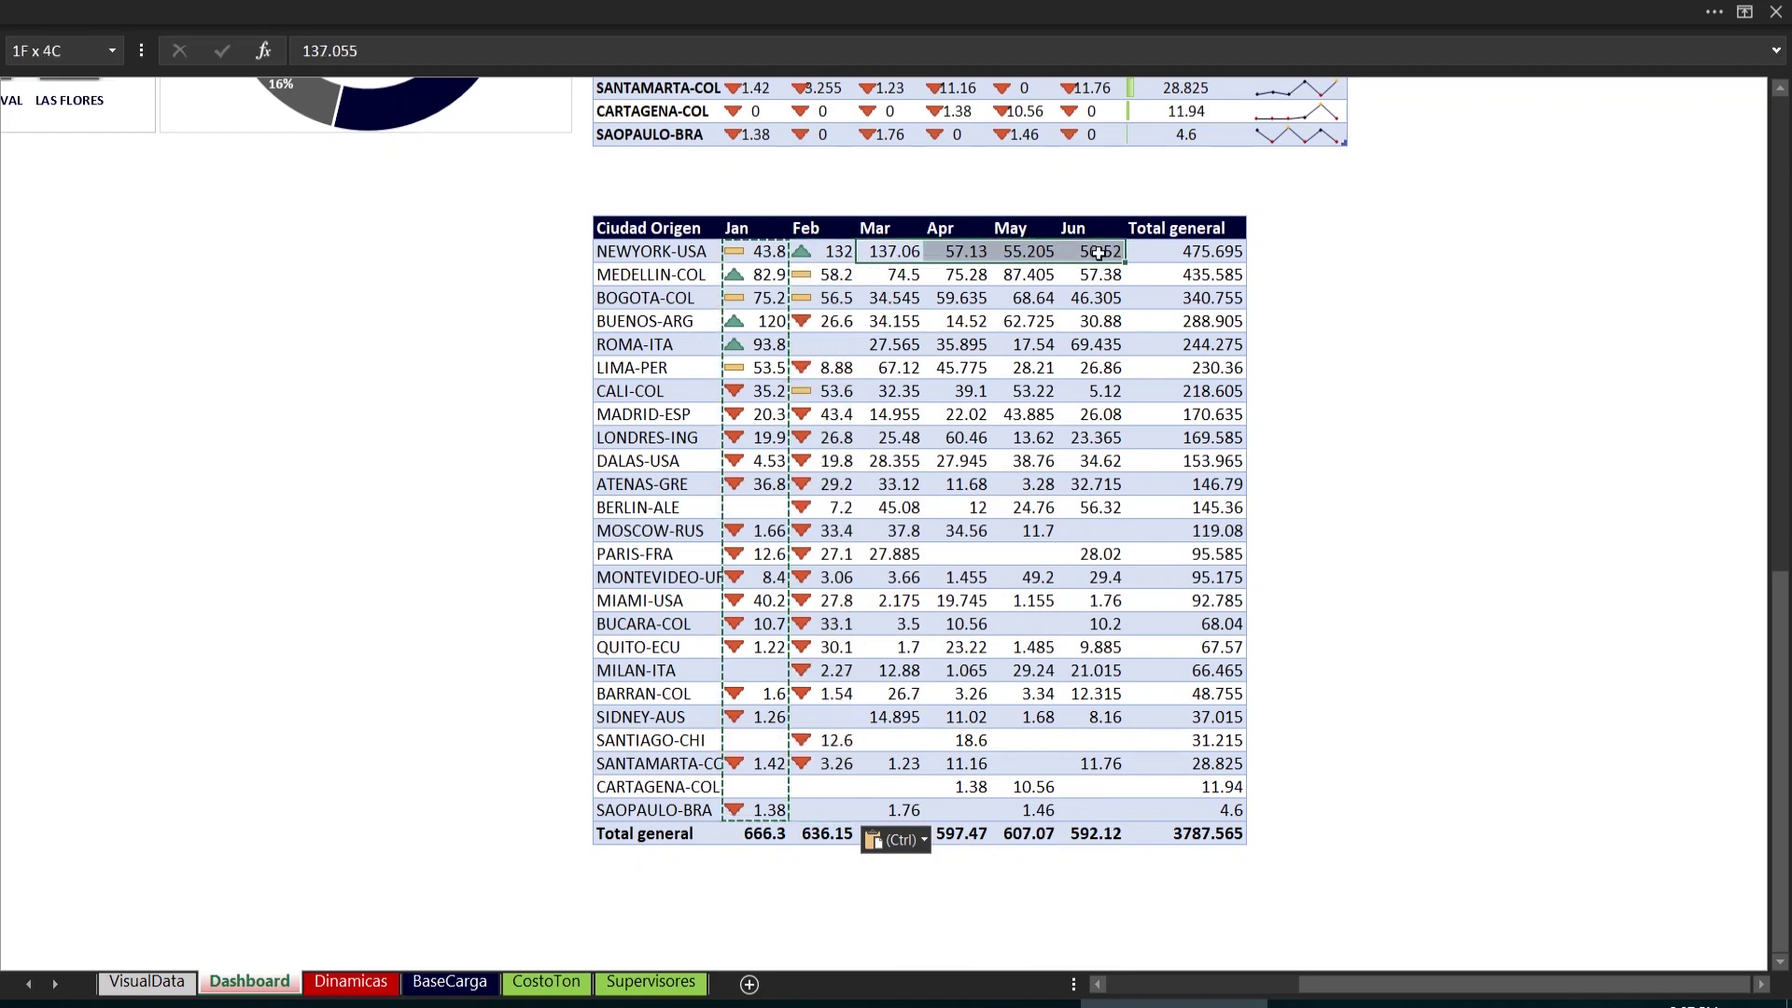
pyautogui.moveTo(1099, 253); pyautogui.dragTo(1098, 253)
pyautogui.moveTo(896, 251); pyautogui.dragTo(917, 805)
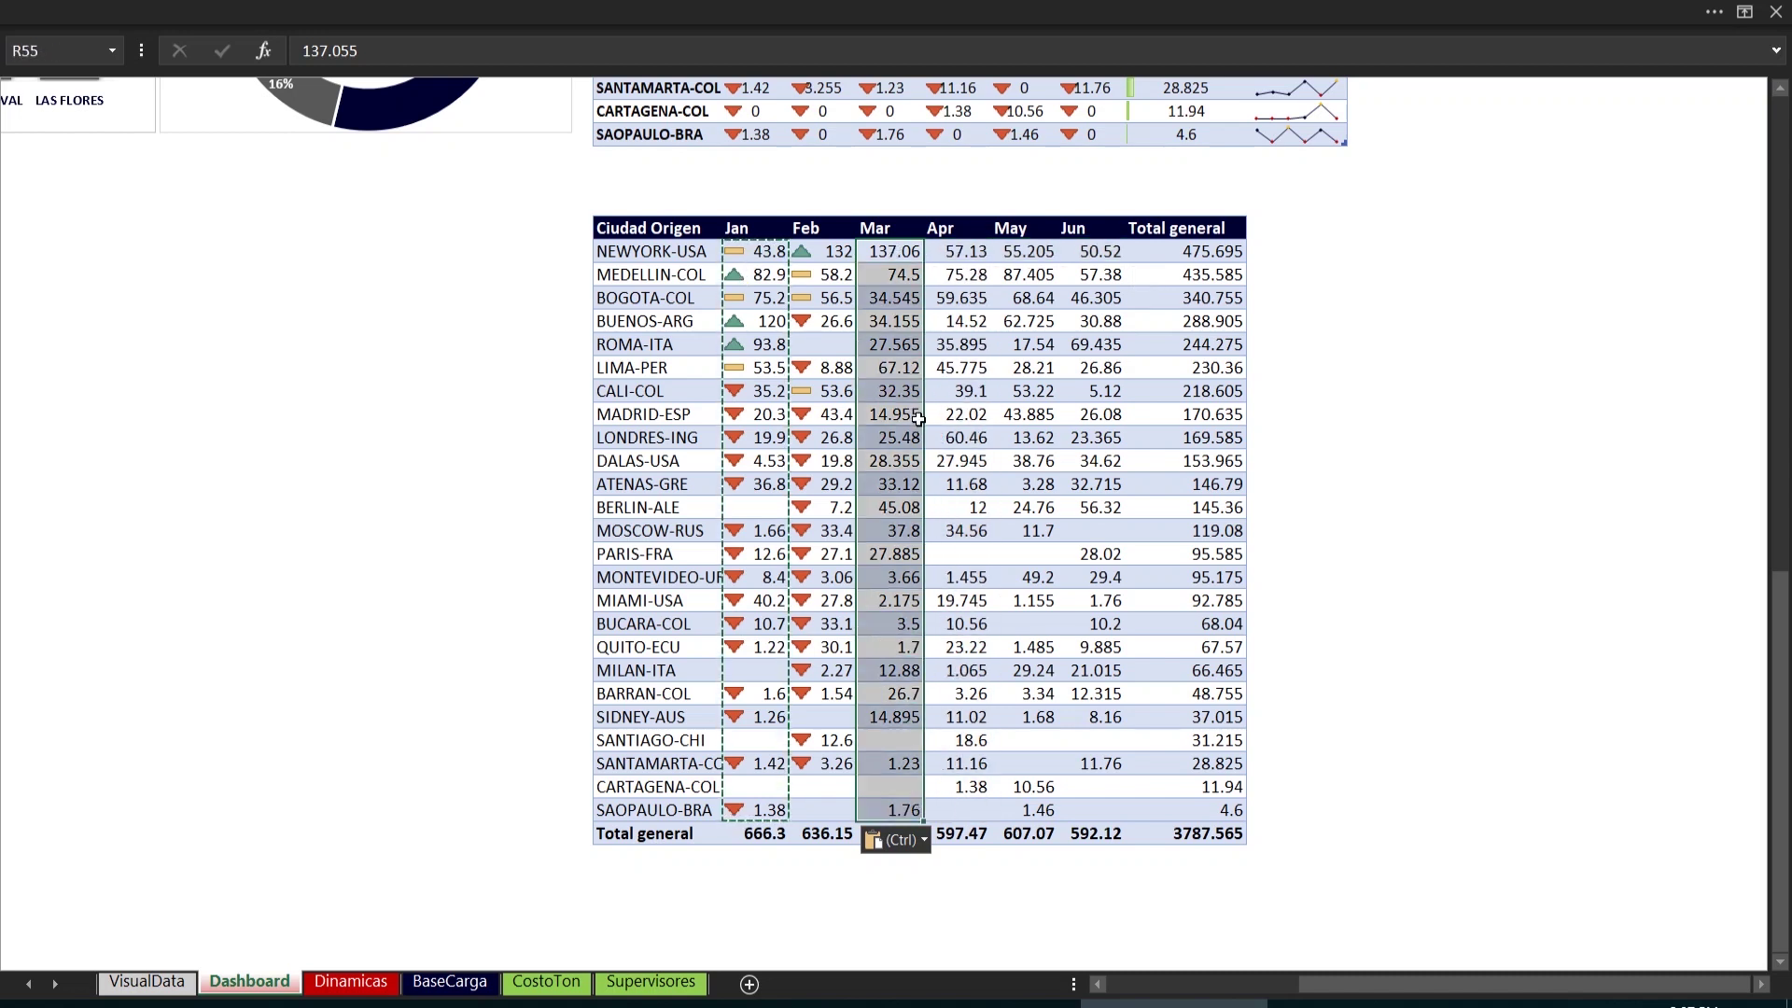
pyautogui.click(889, 13)
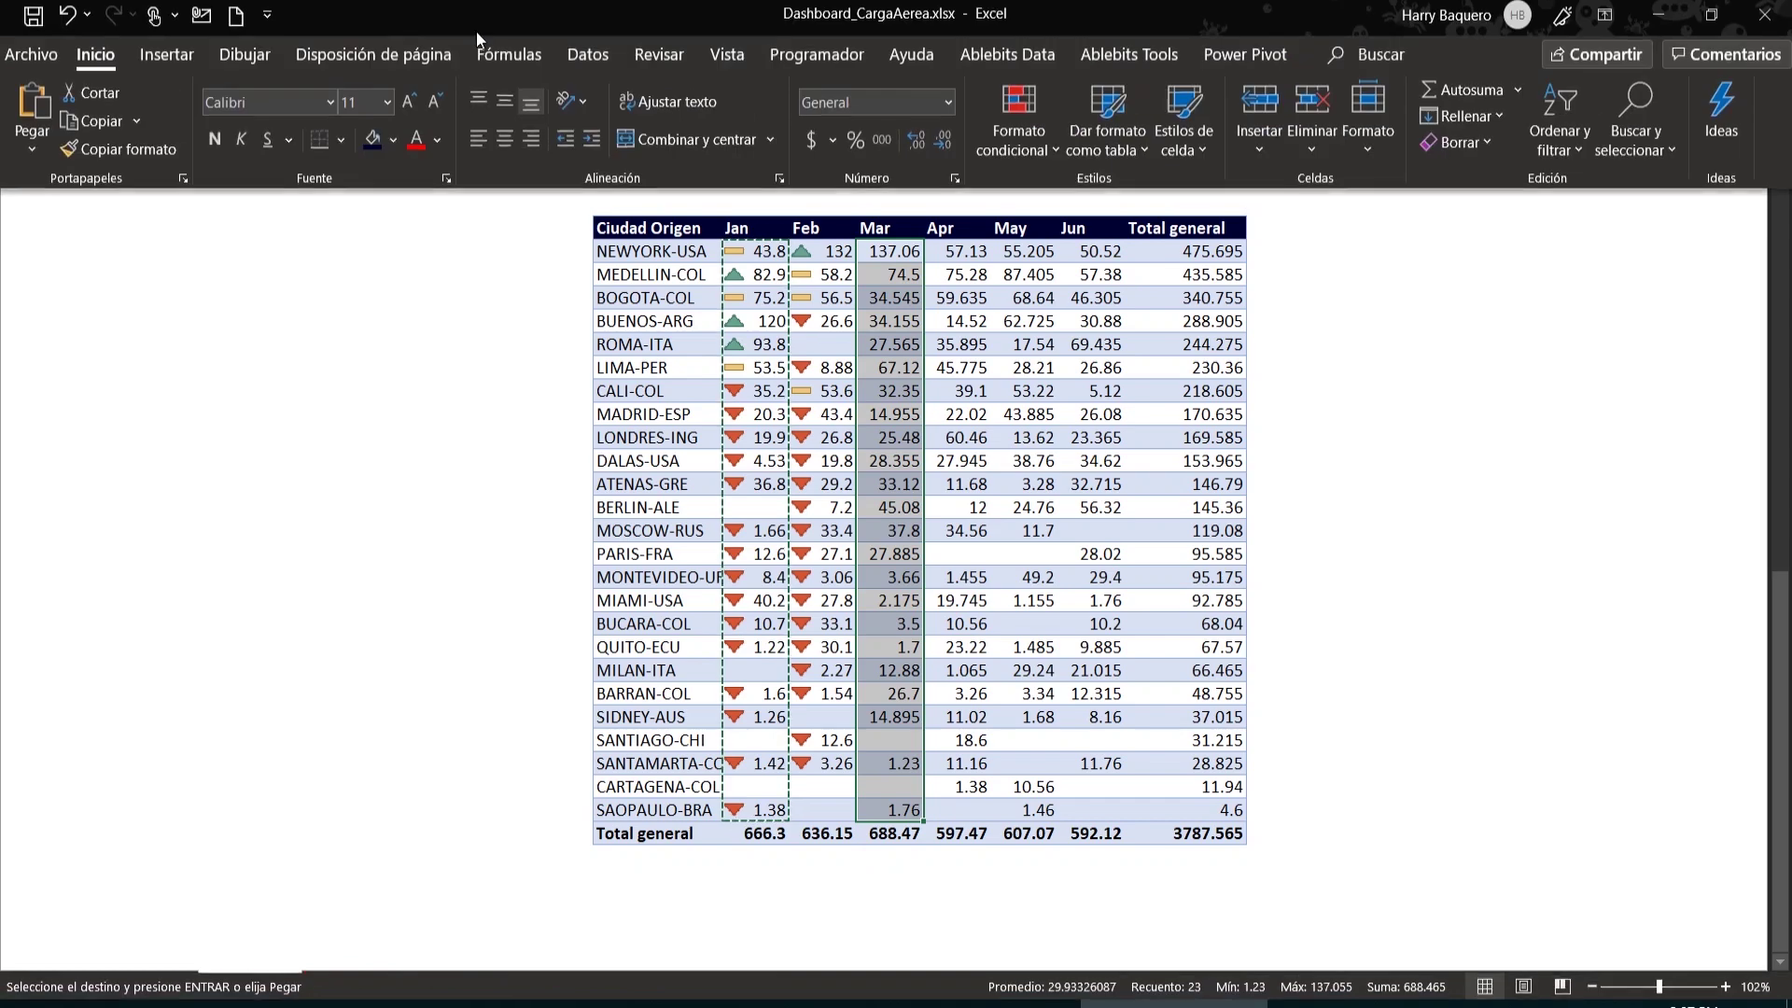
pyautogui.click(1031, 142)
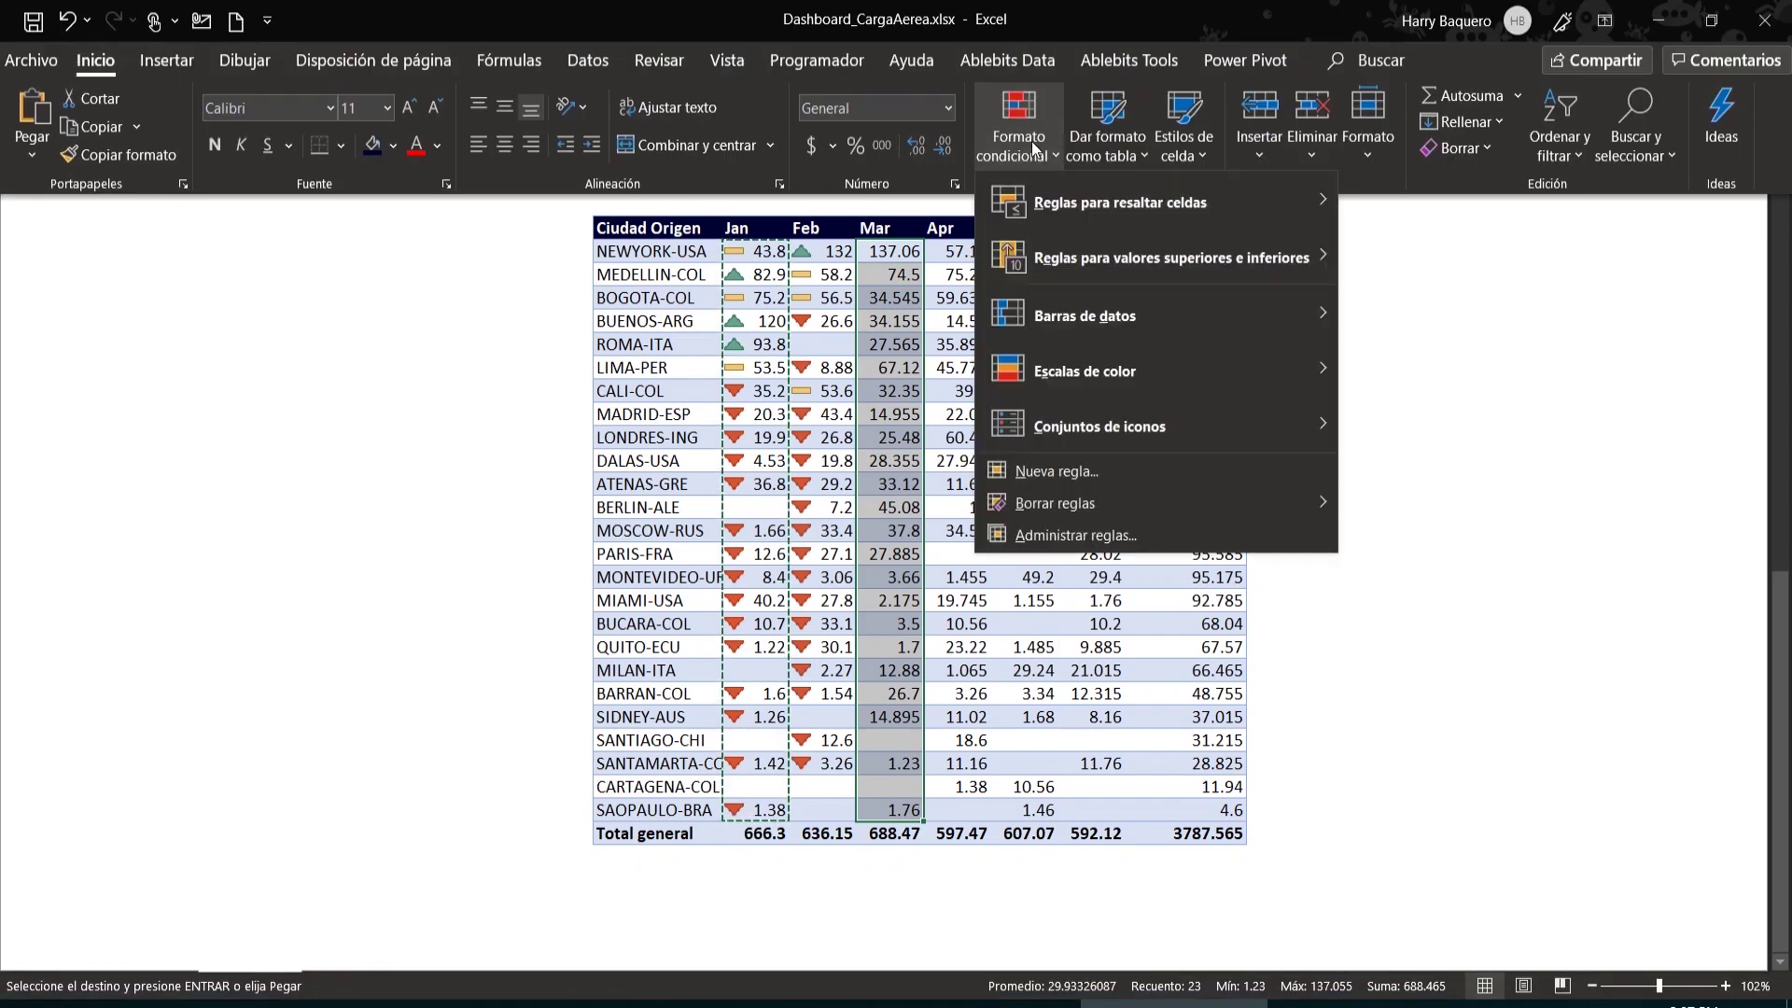
pyautogui.moveTo(1075, 324)
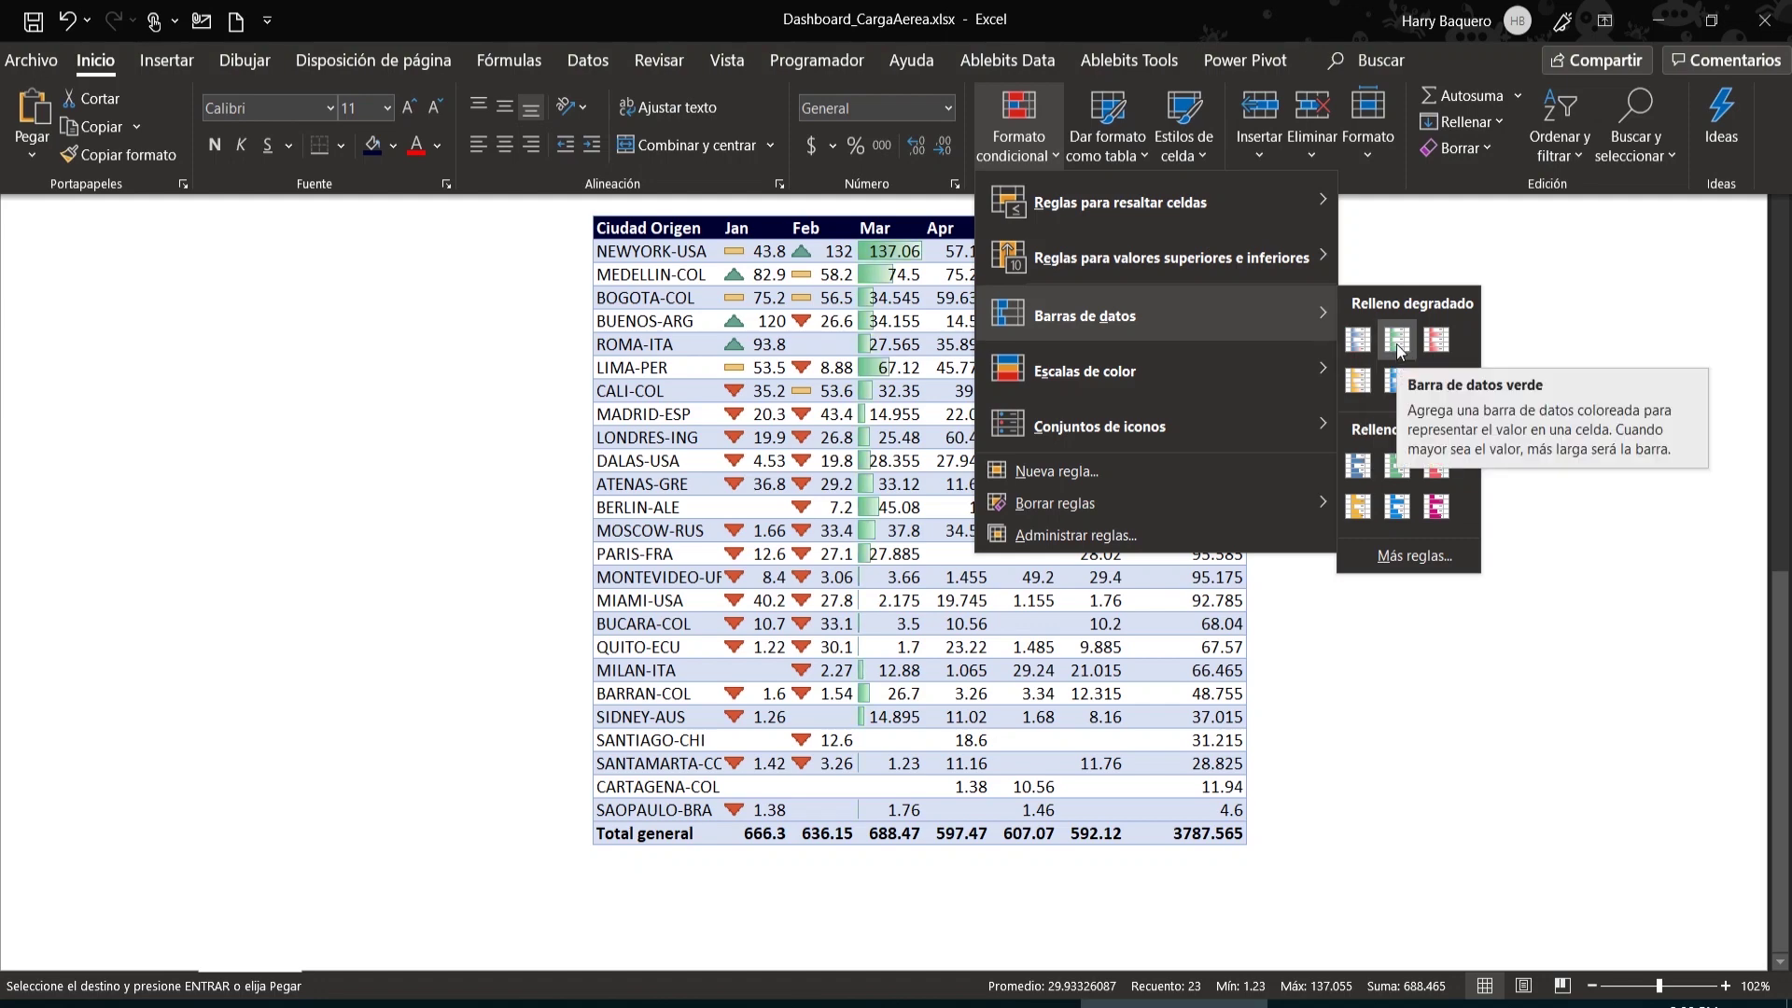
pyautogui.click(1397, 506)
pyautogui.hotkey('ctrl', 'shift', 'F1')
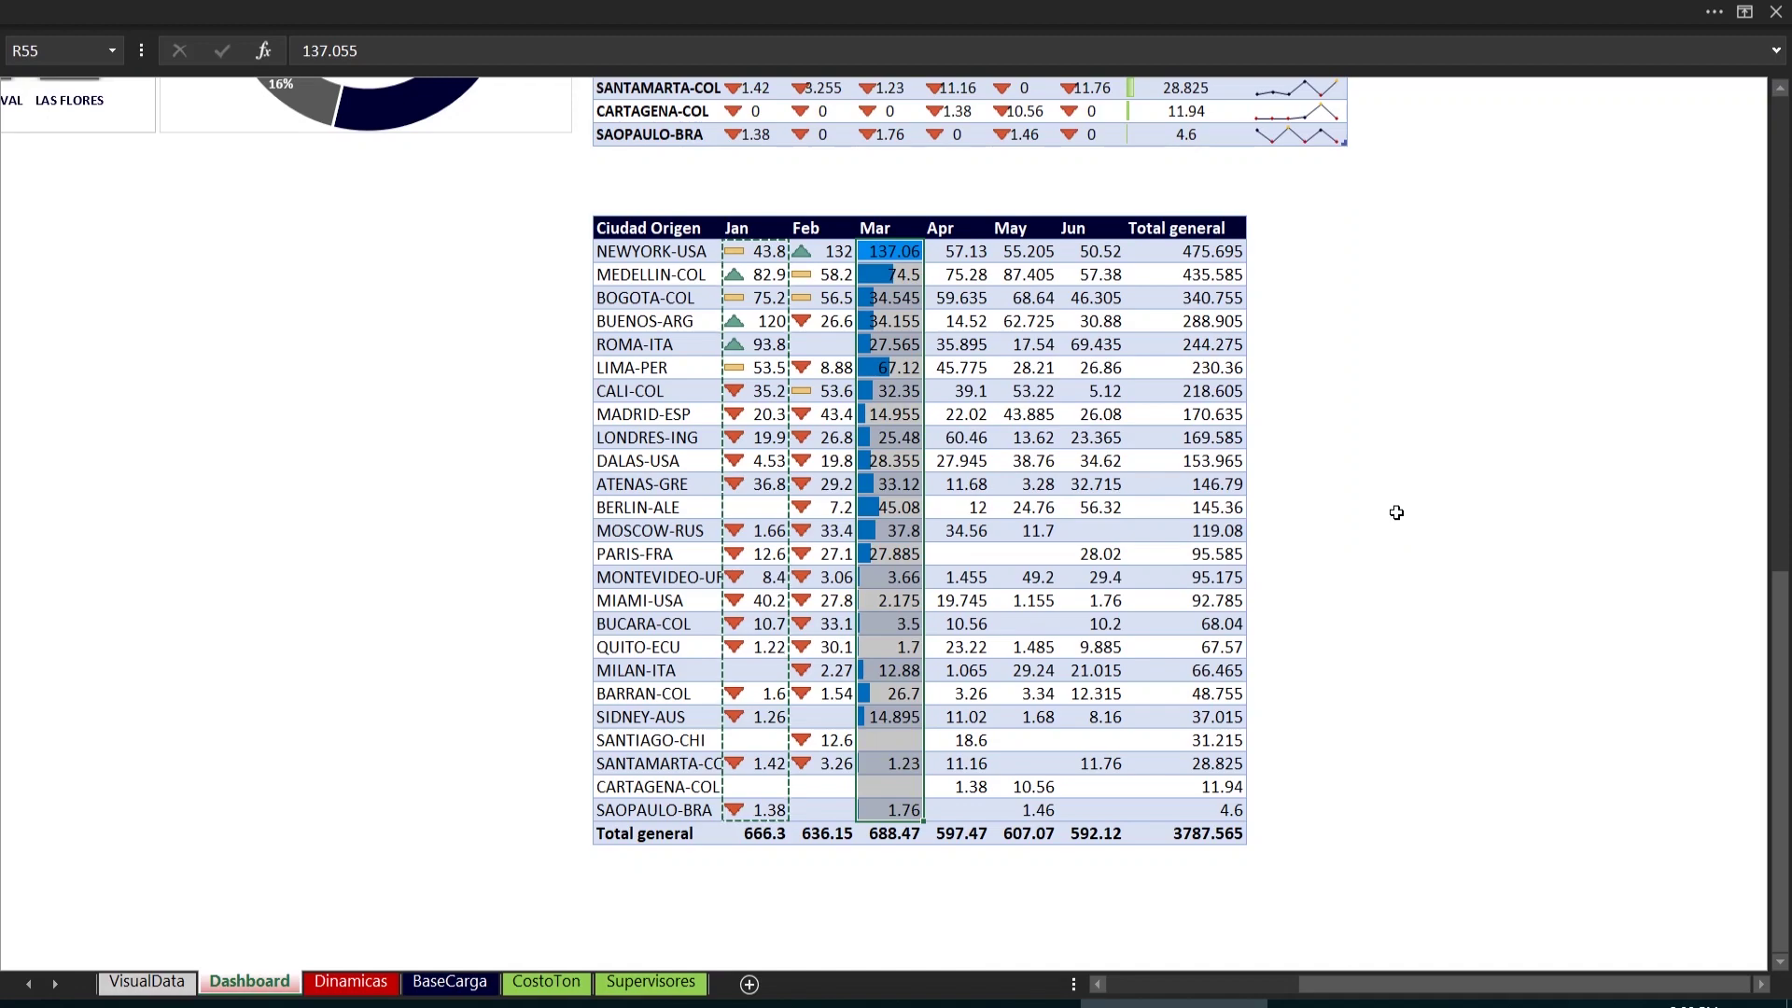
# Try a green-and-white colour scale on the Total general values from NEWYORK-USA to SAOPAULO-BRA
pyautogui.scroll(9, 995, 469)
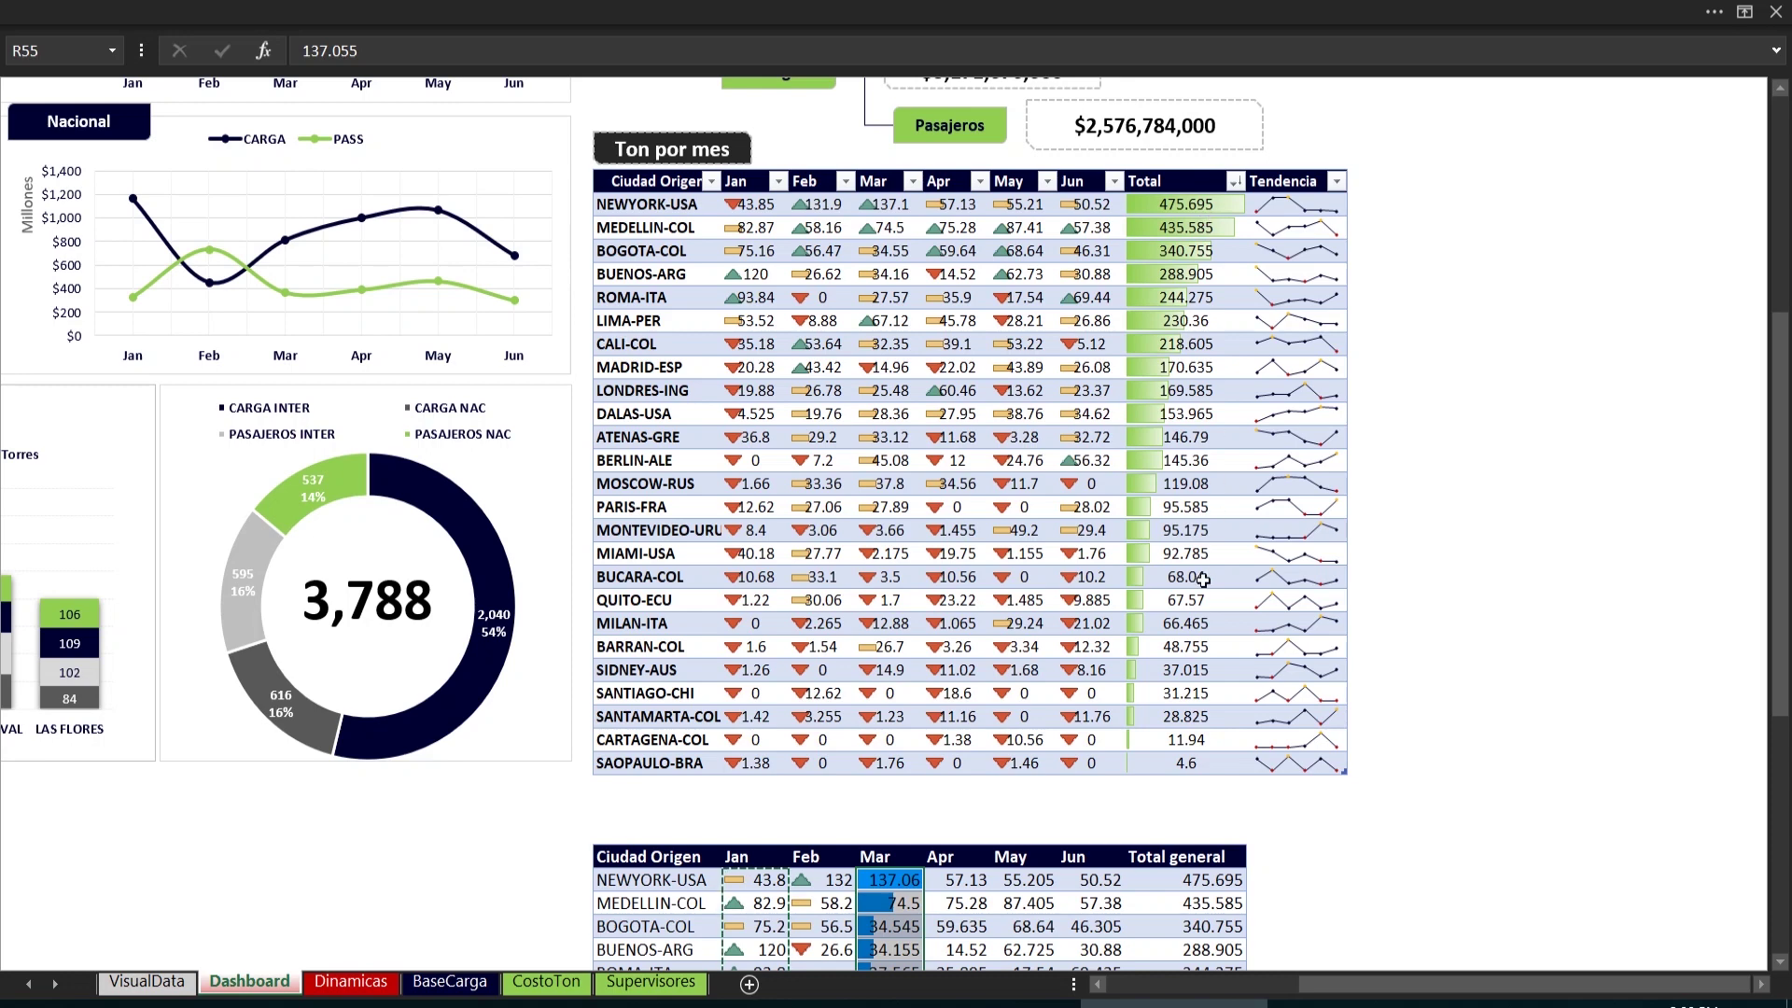
pyautogui.scroll(-8, 1204, 570)
pyautogui.moveTo(1204, 321); pyautogui.dragTo(1231, 881)
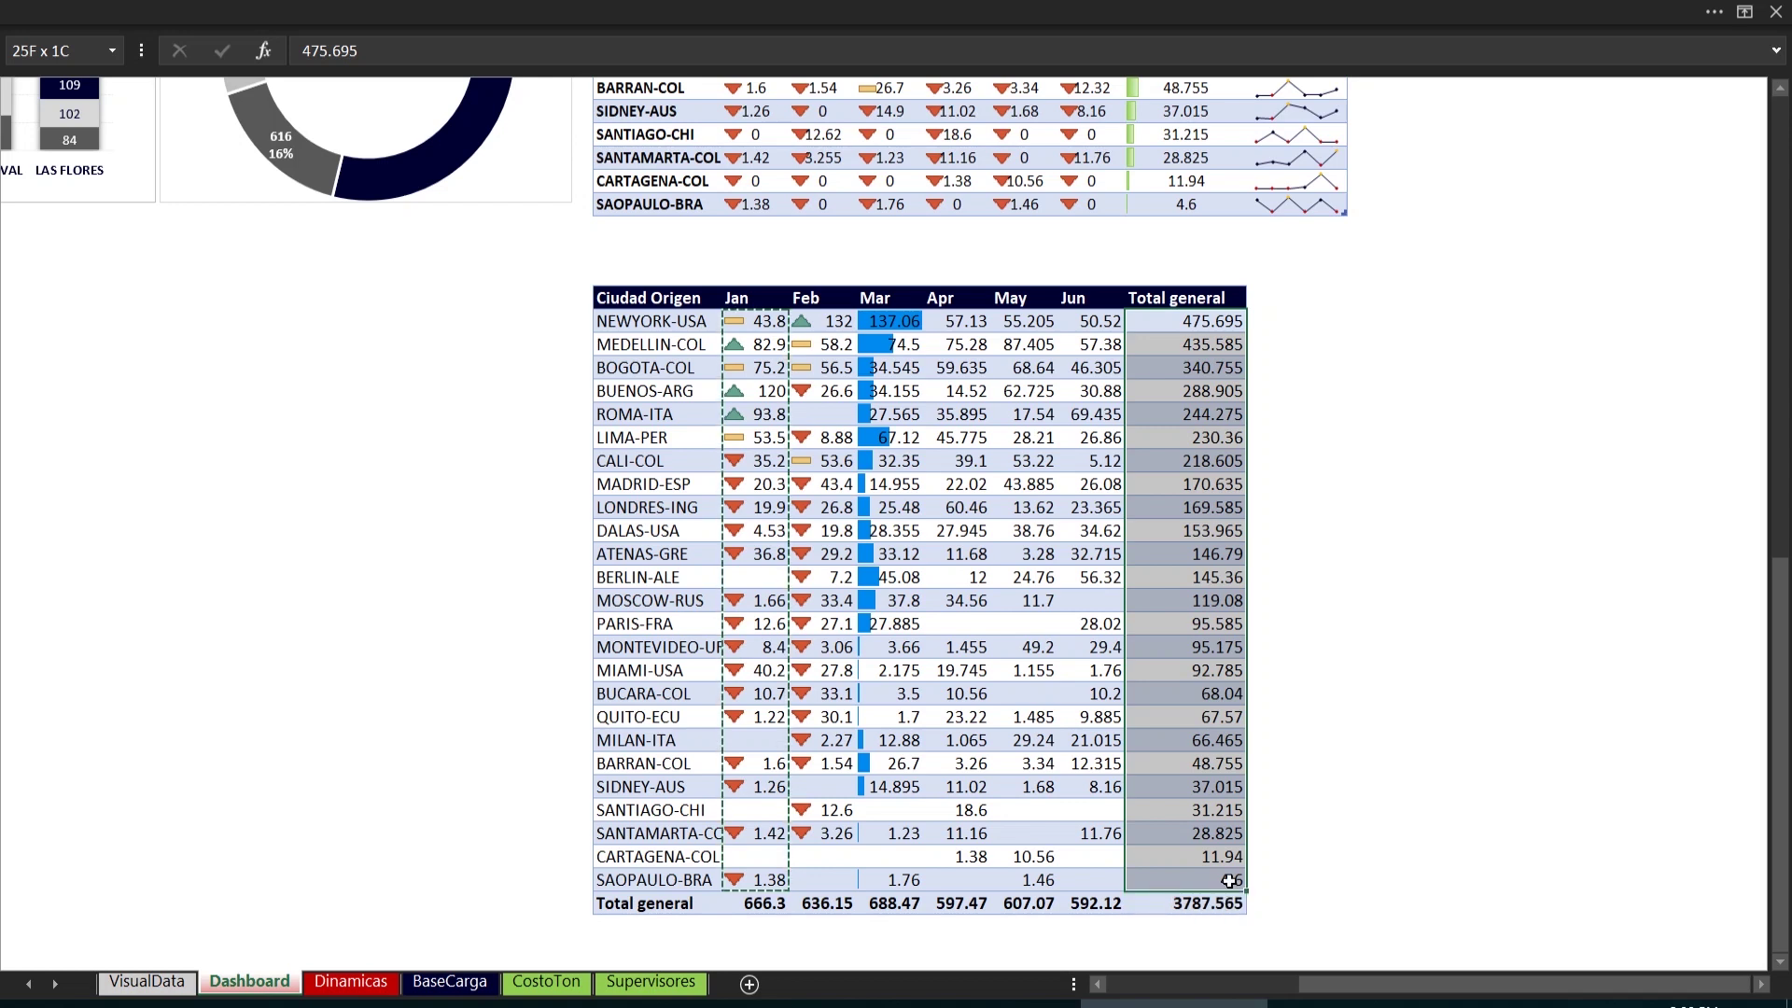
pyautogui.moveTo(1230, 882); pyautogui.dragTo(1230, 881)
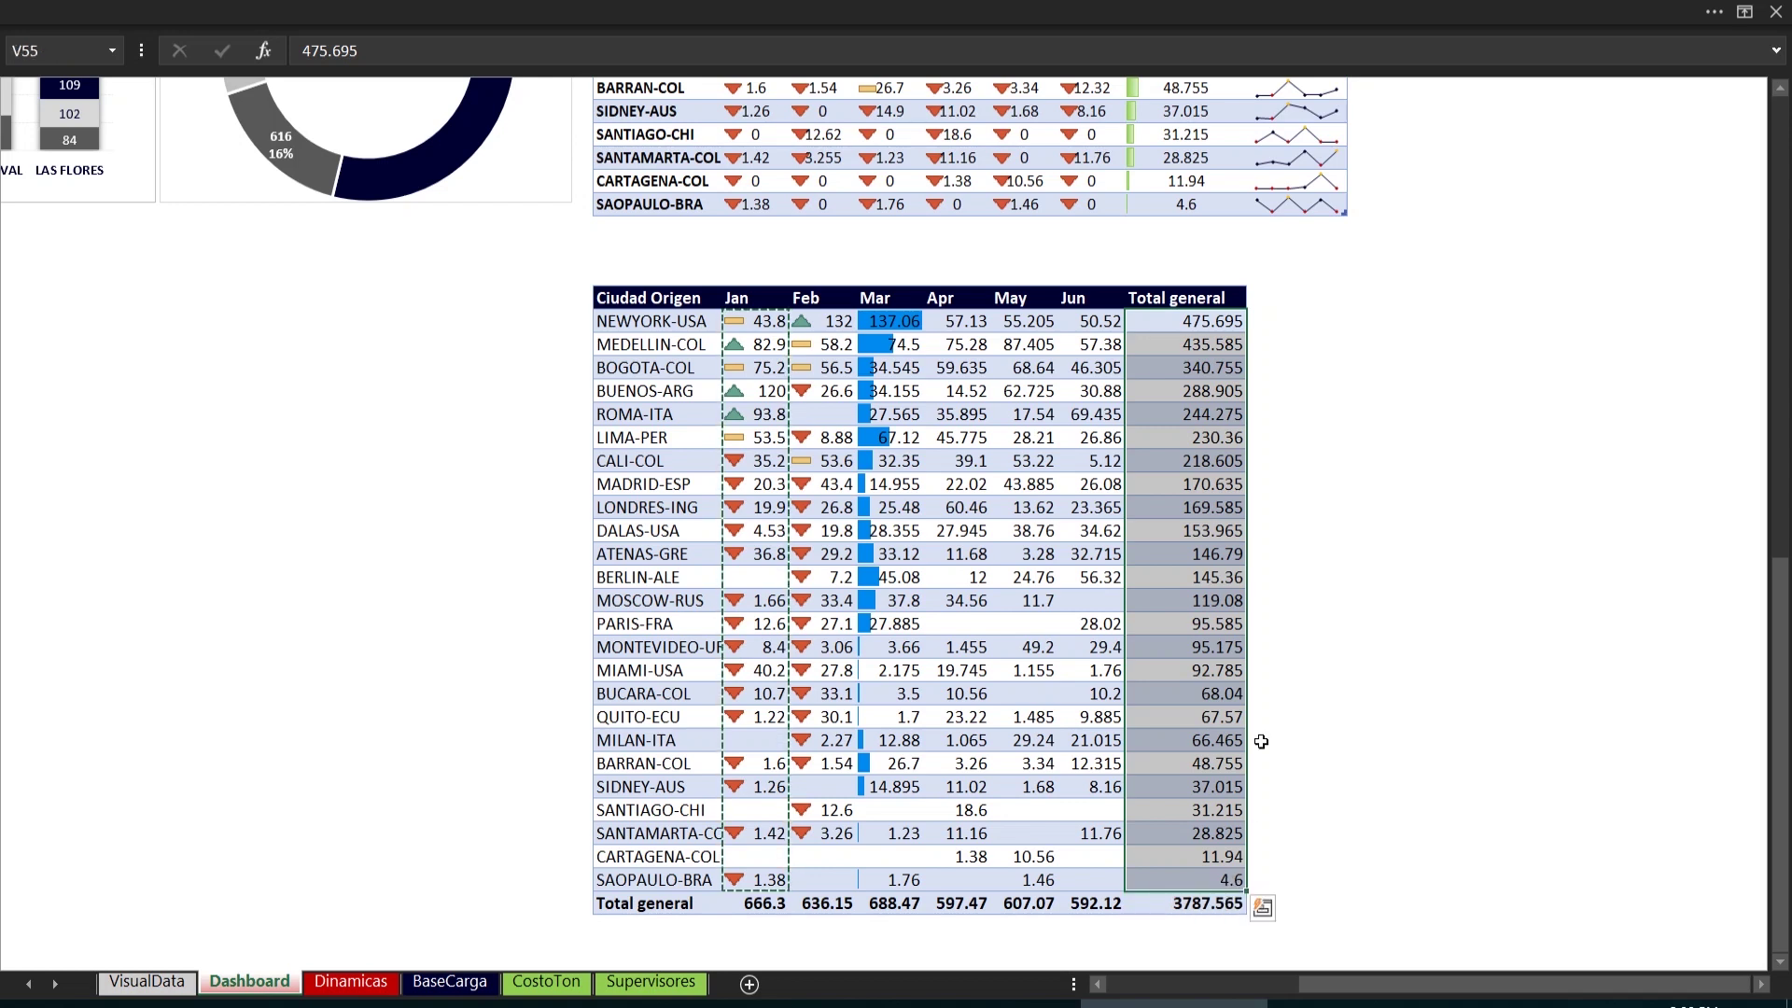
pyautogui.click(970, 3)
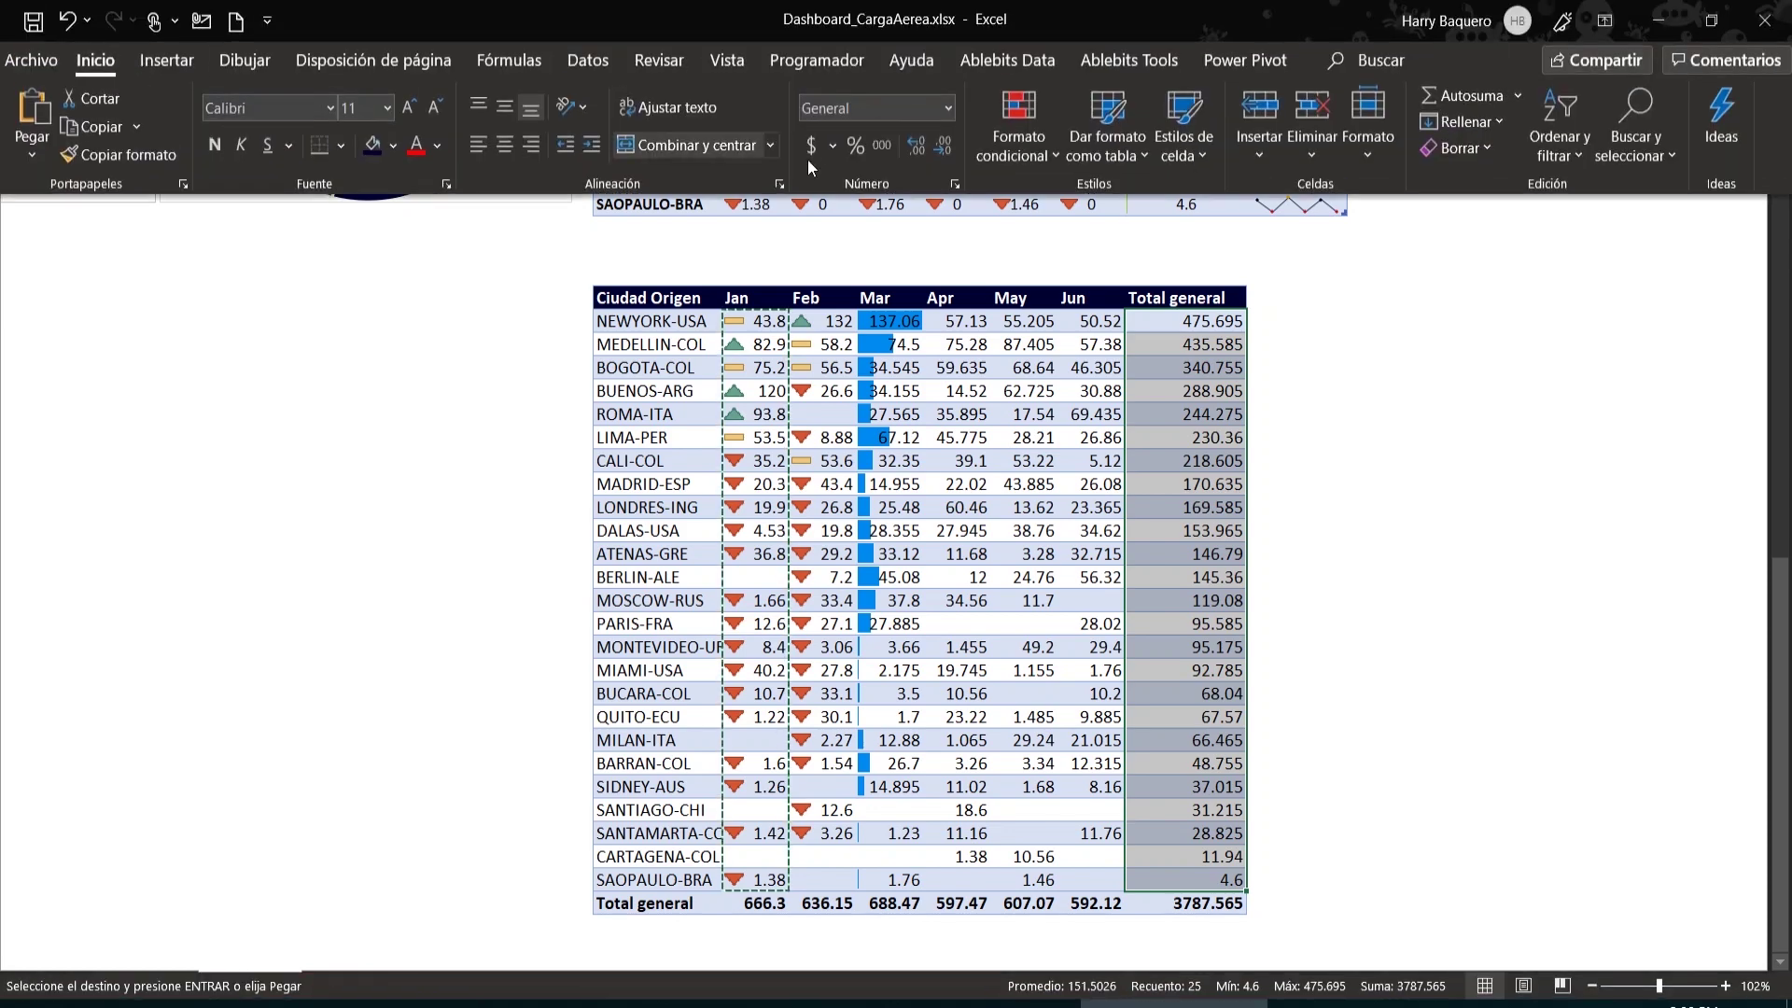
pyautogui.click(1045, 149)
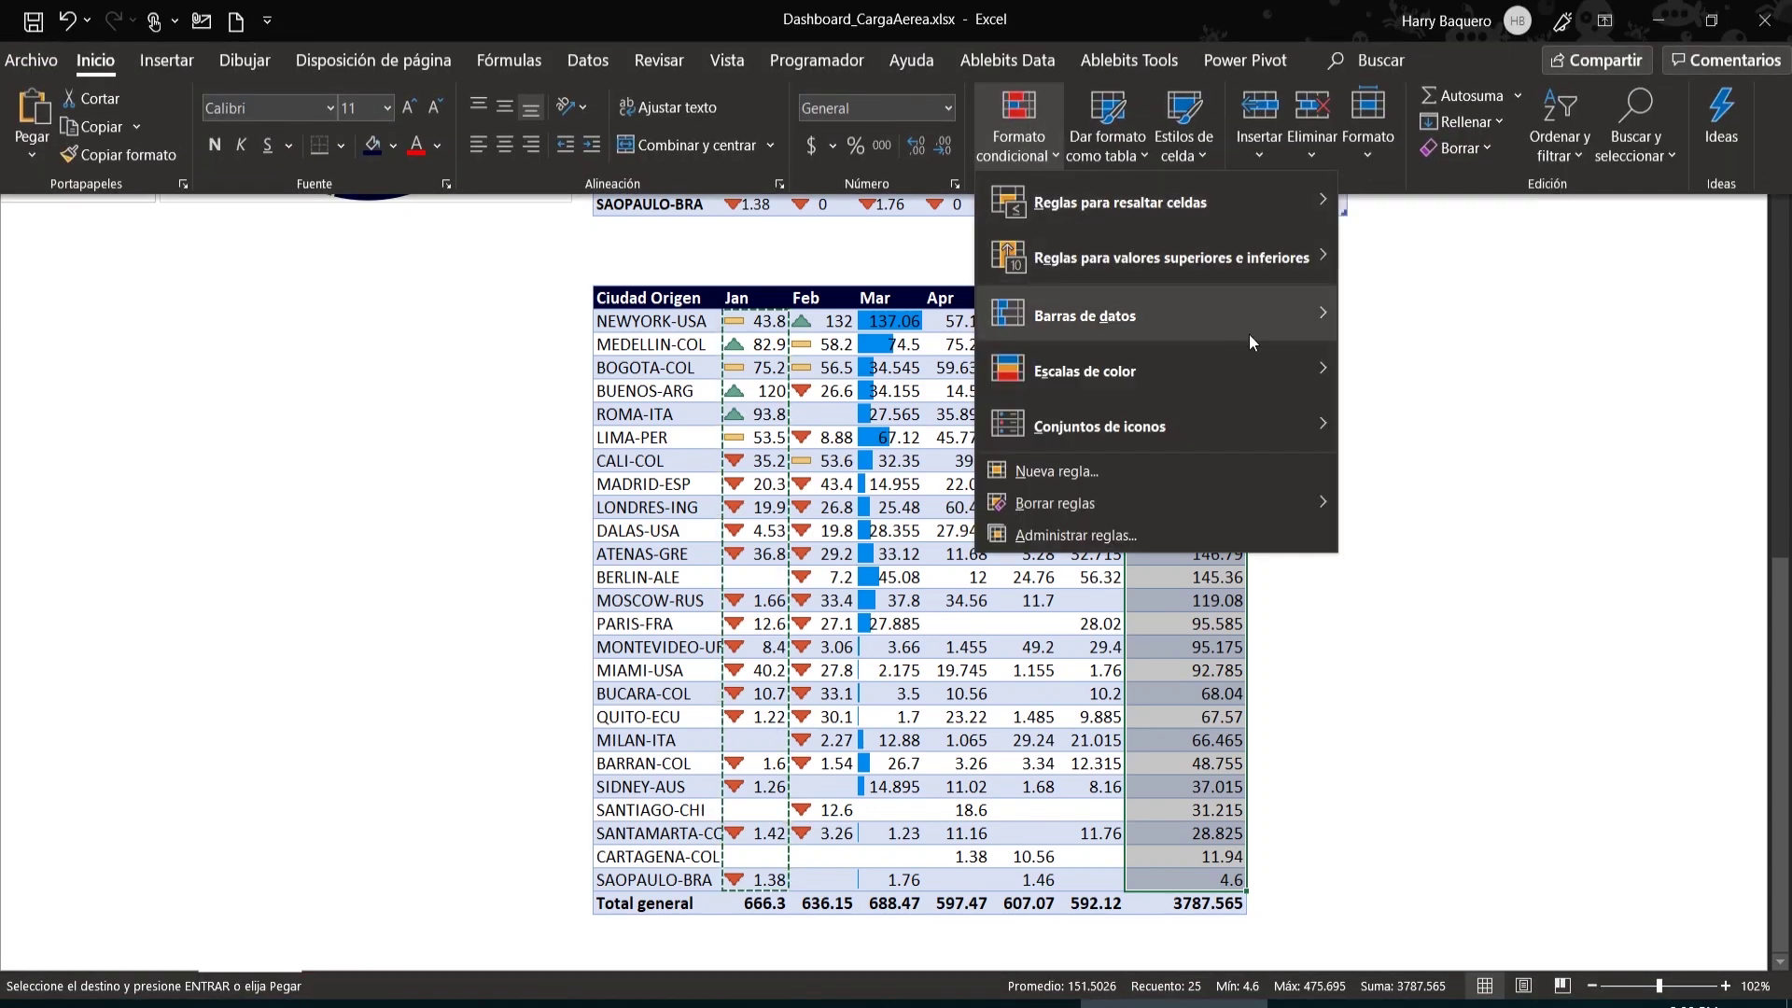
pyautogui.moveTo(1241, 375)
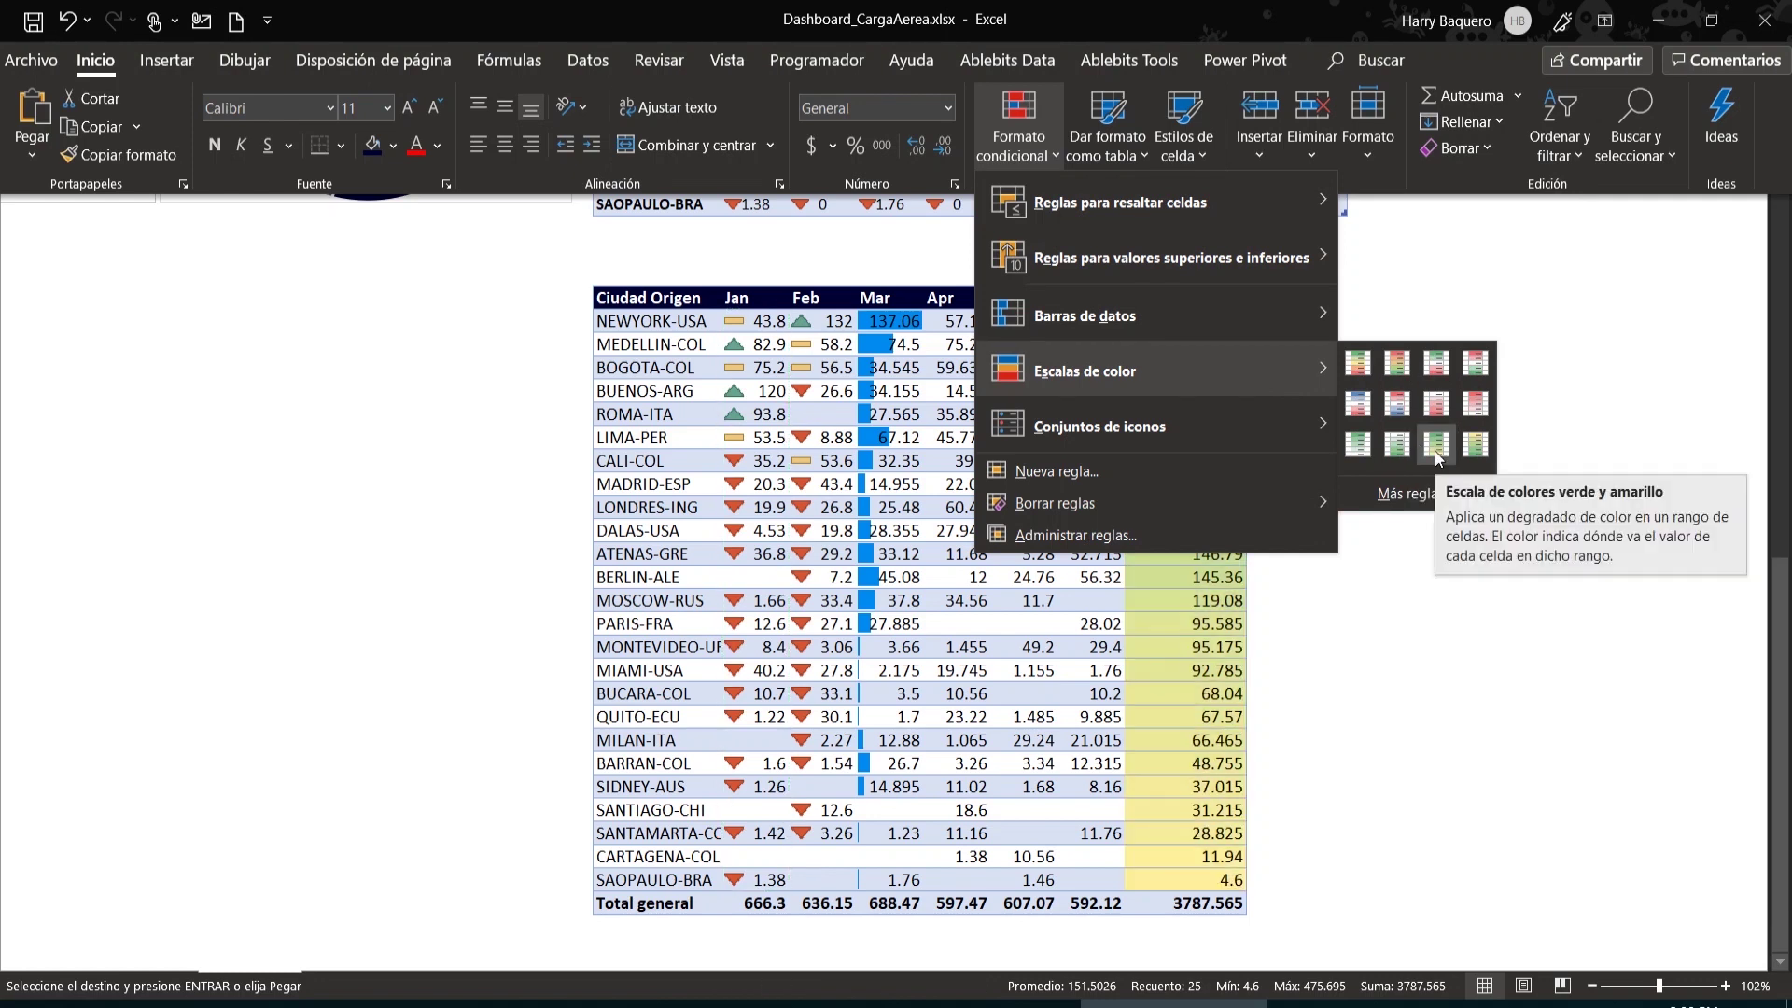
pyautogui.click(1356, 449)
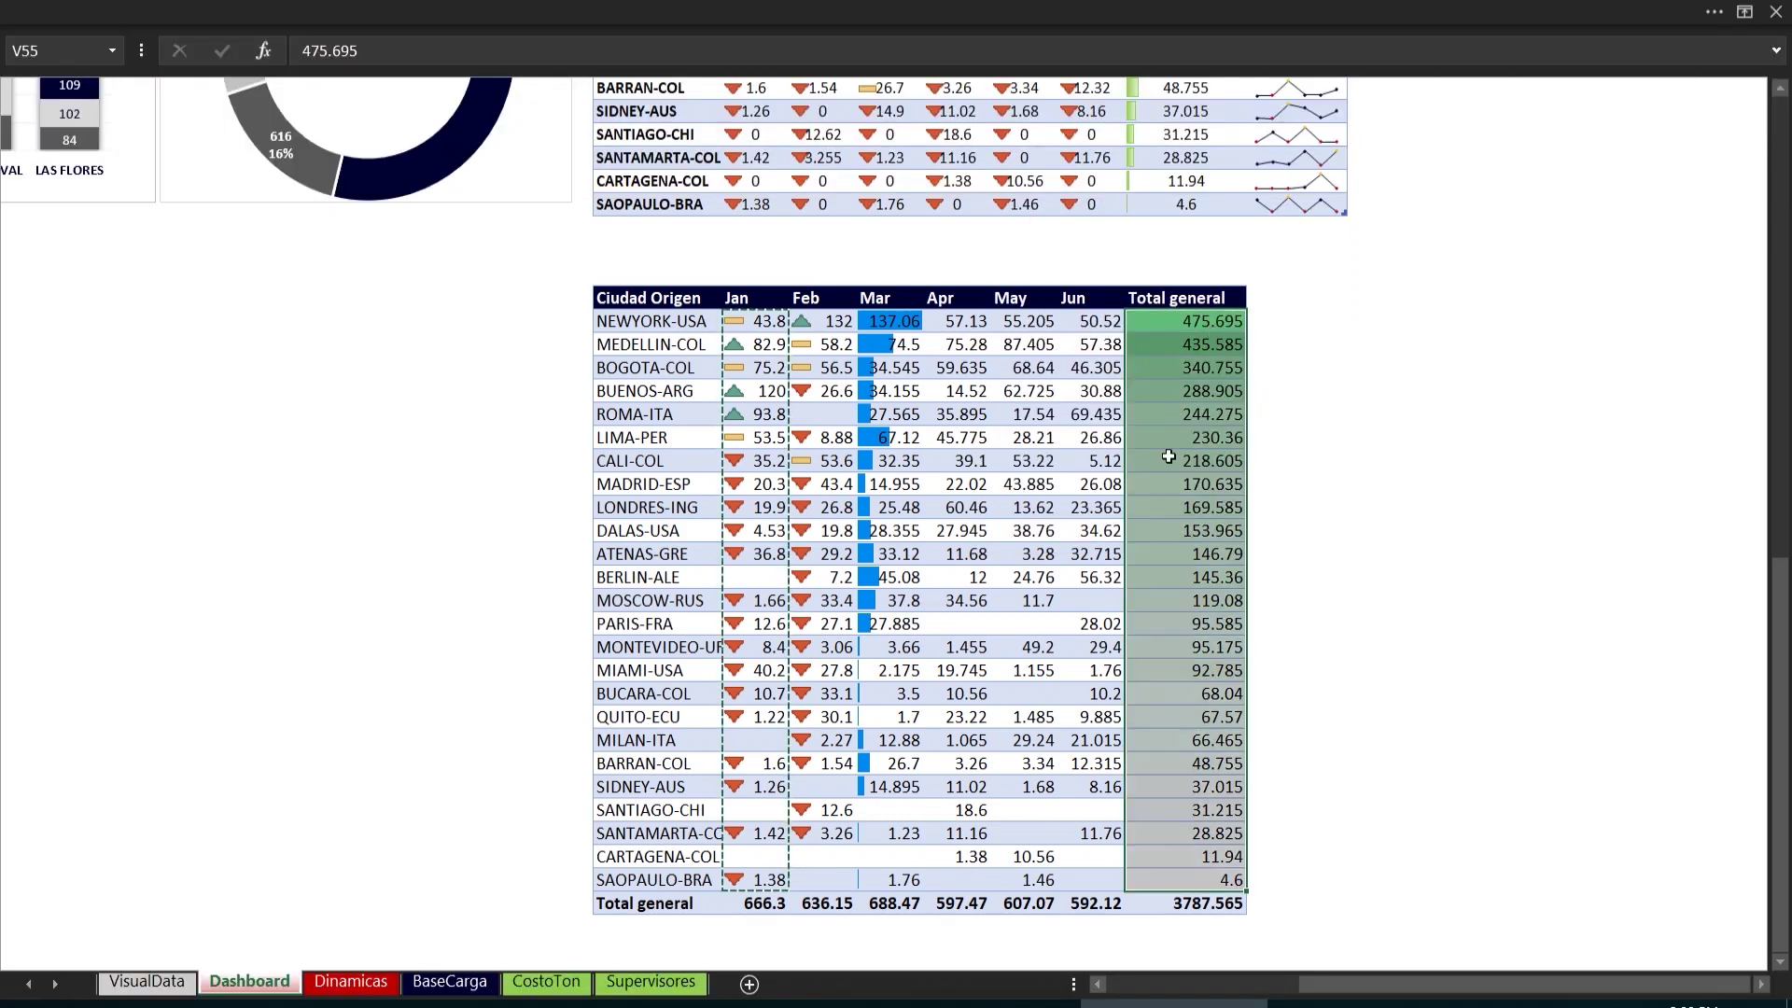
# Undo the colour scale on the lower table's Total general values
pyautogui.scroll(4, 1173, 453)
pyautogui.scroll(4, 1177, 256)
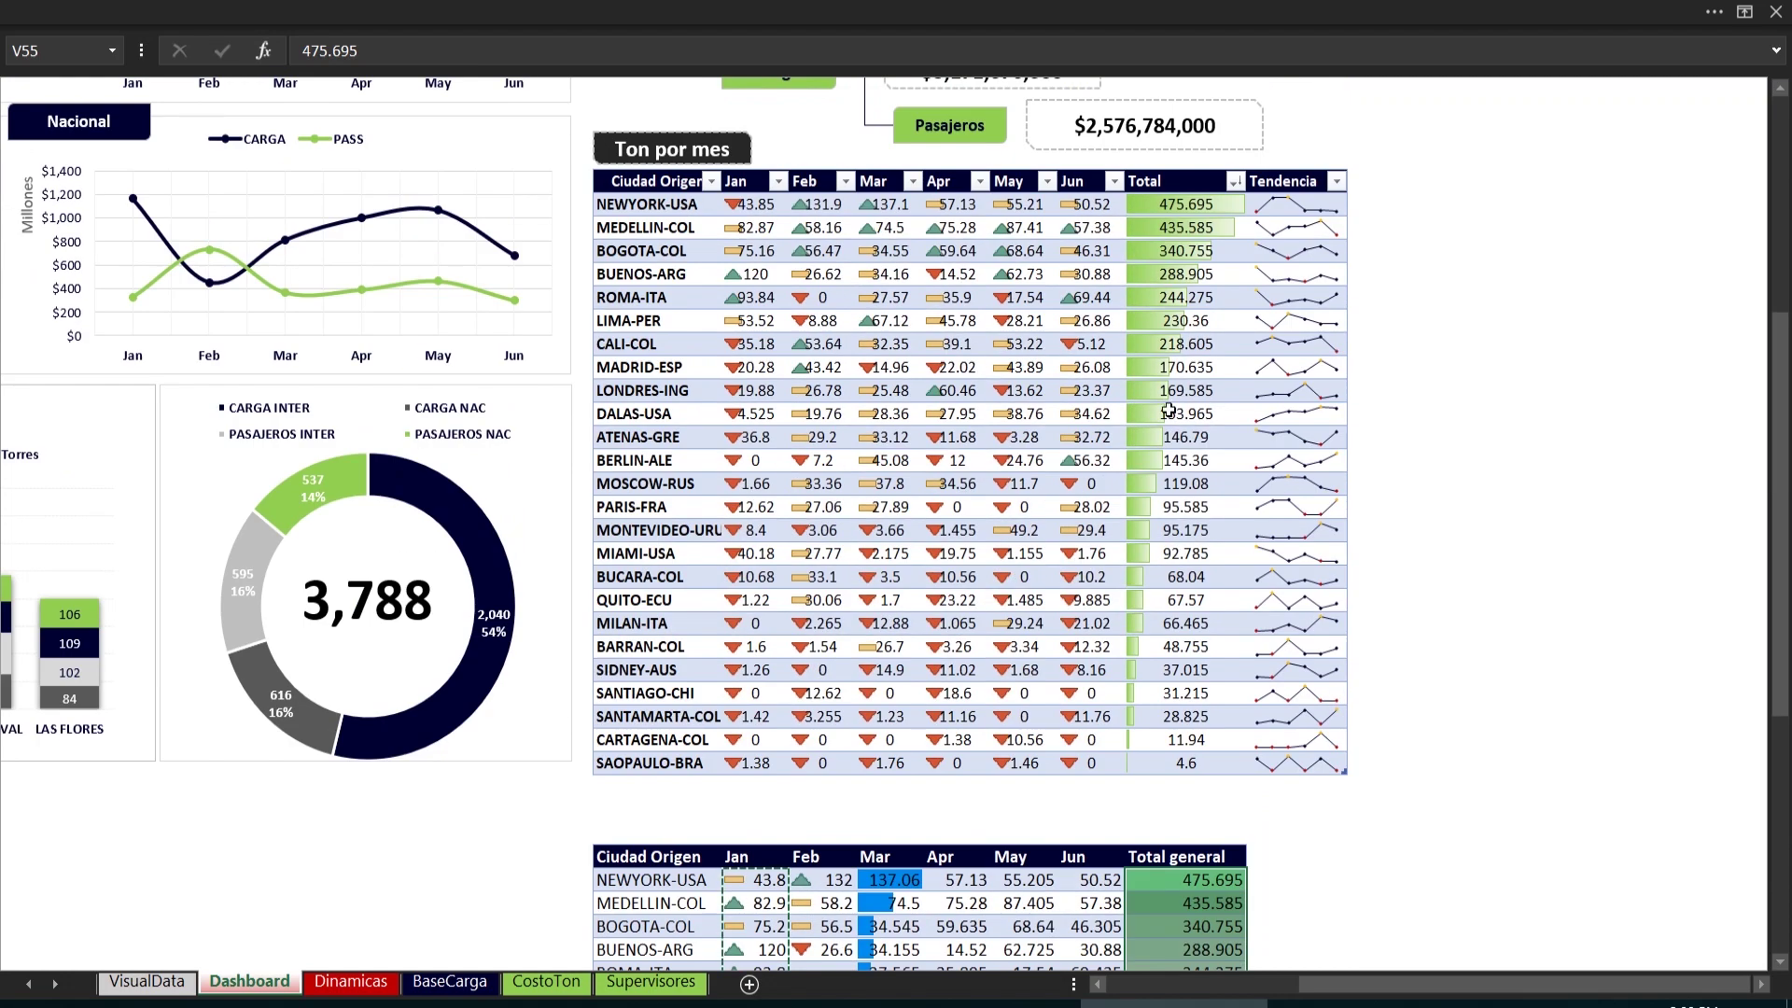
pyautogui.scroll(-2, 1199, 420)
pyautogui.hotkey('ctrl', 'z')
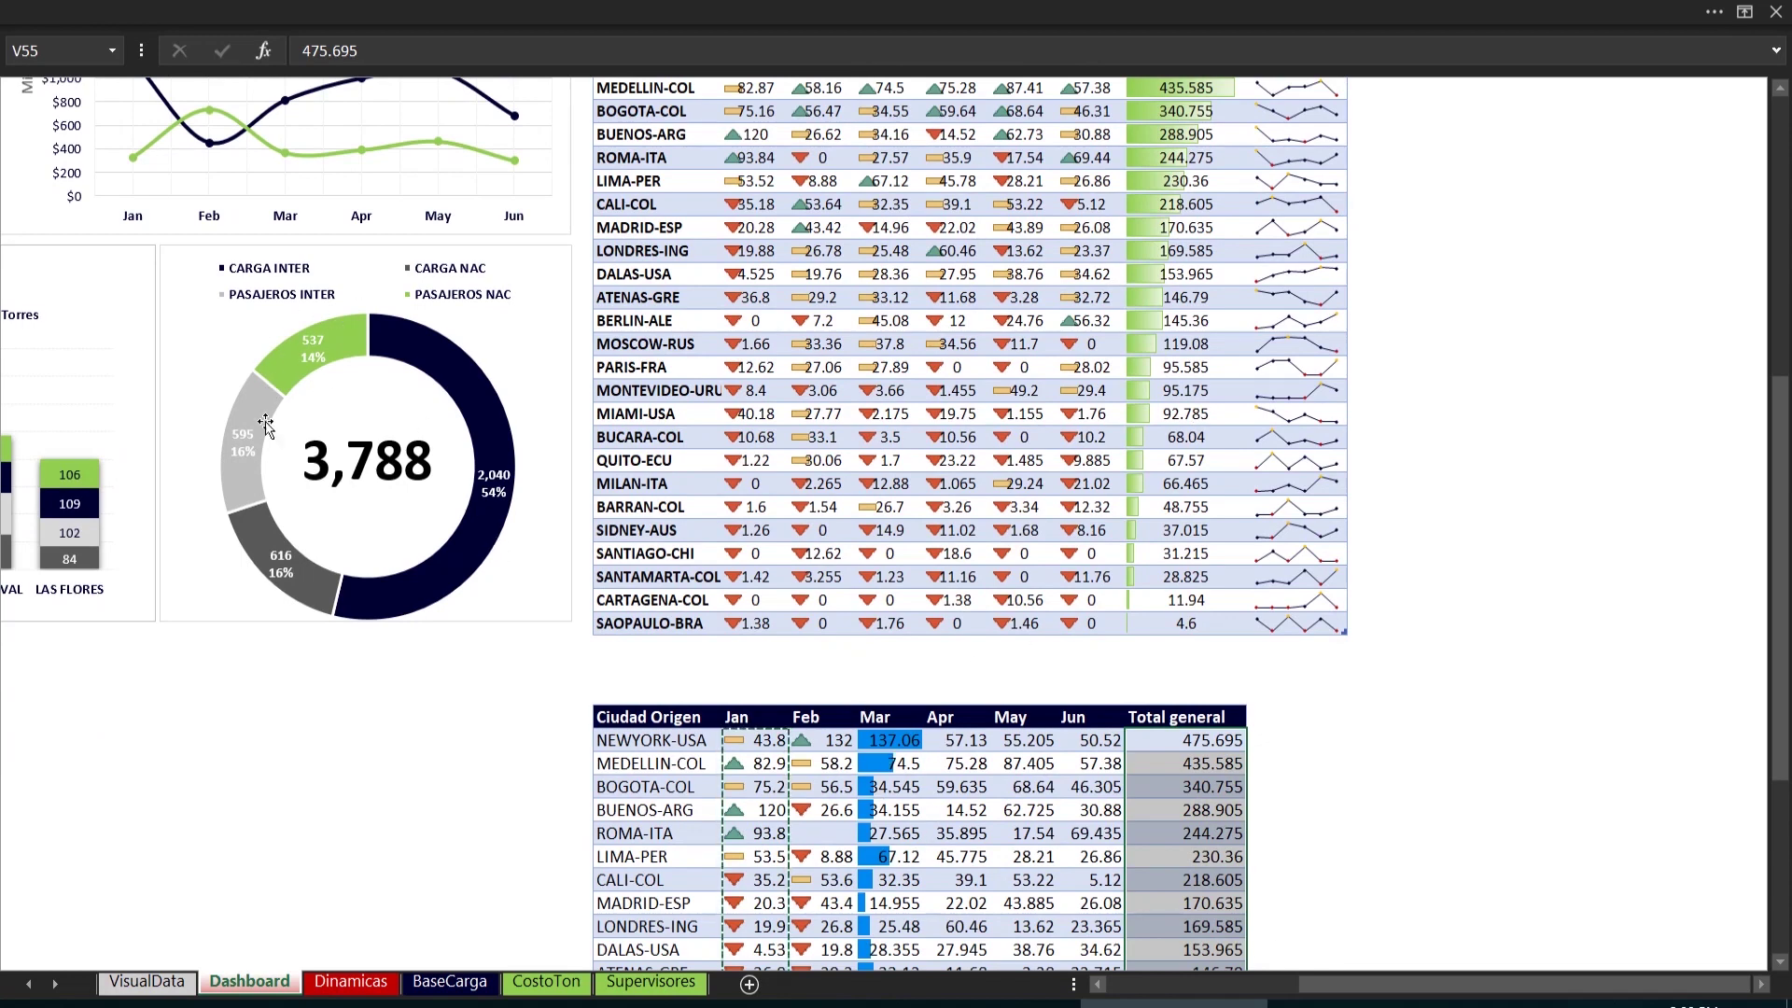
# Add the header Linea de tendencia in W54, beside Total general
pyautogui.click(1290, 746)
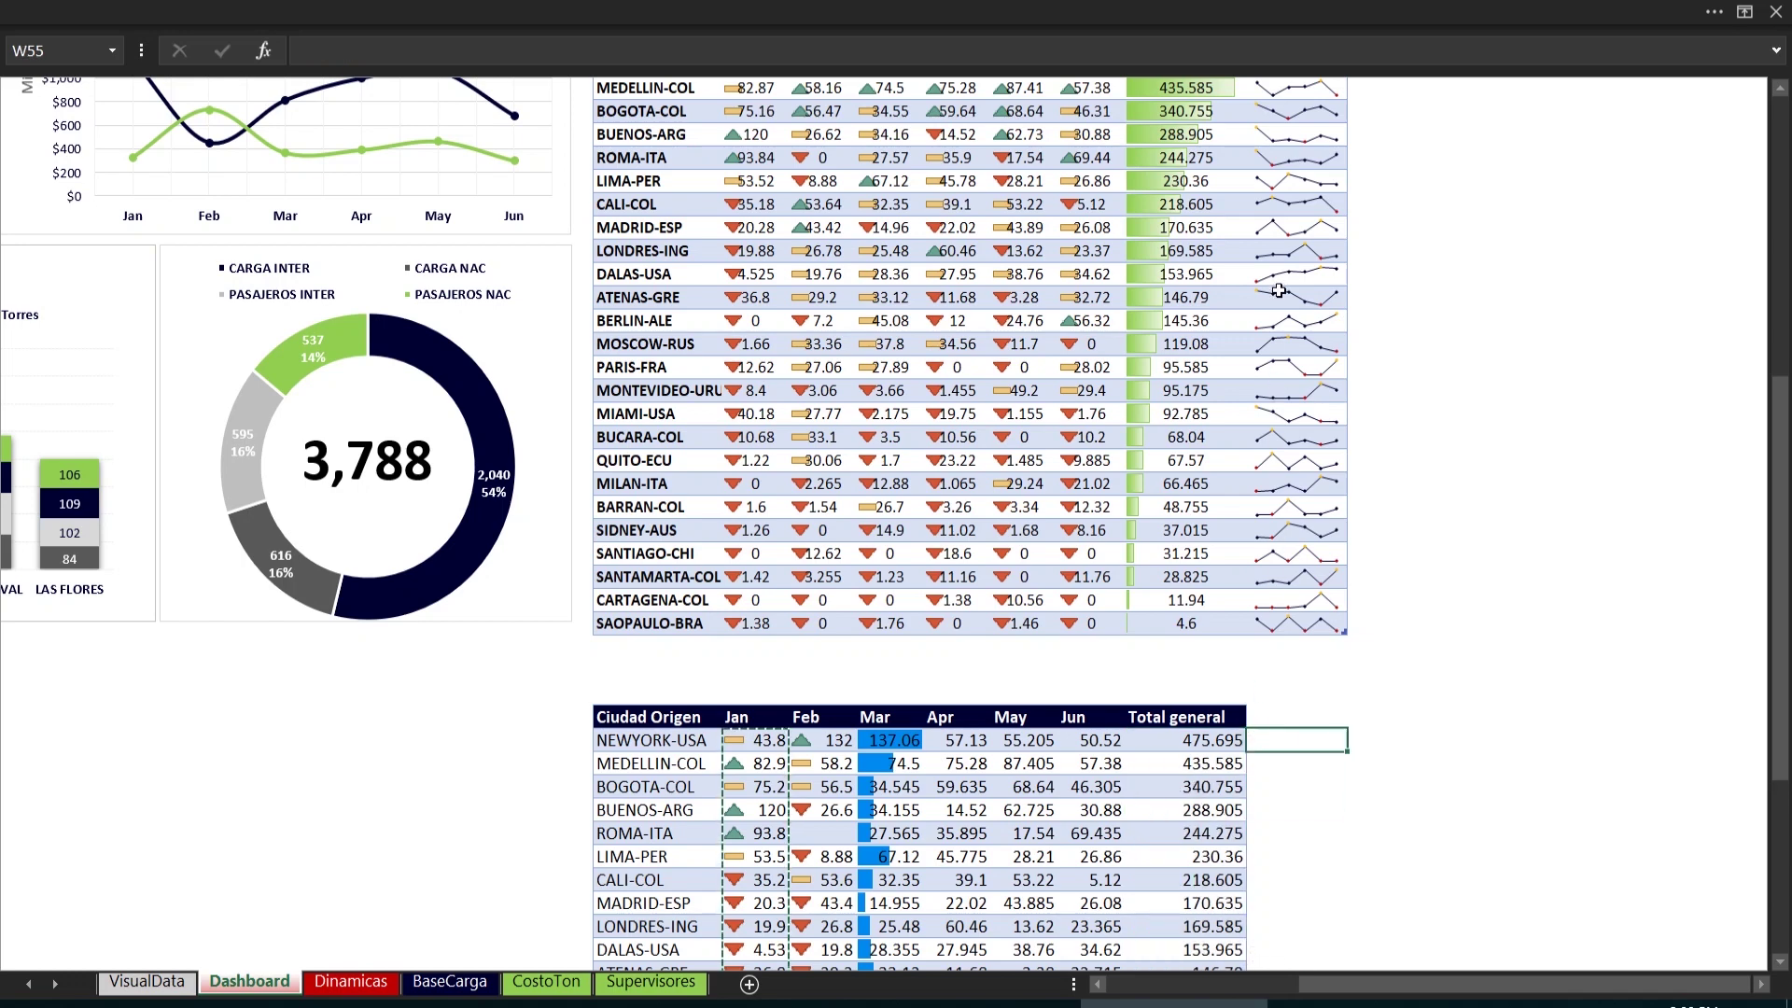
pyautogui.click(1272, 717)
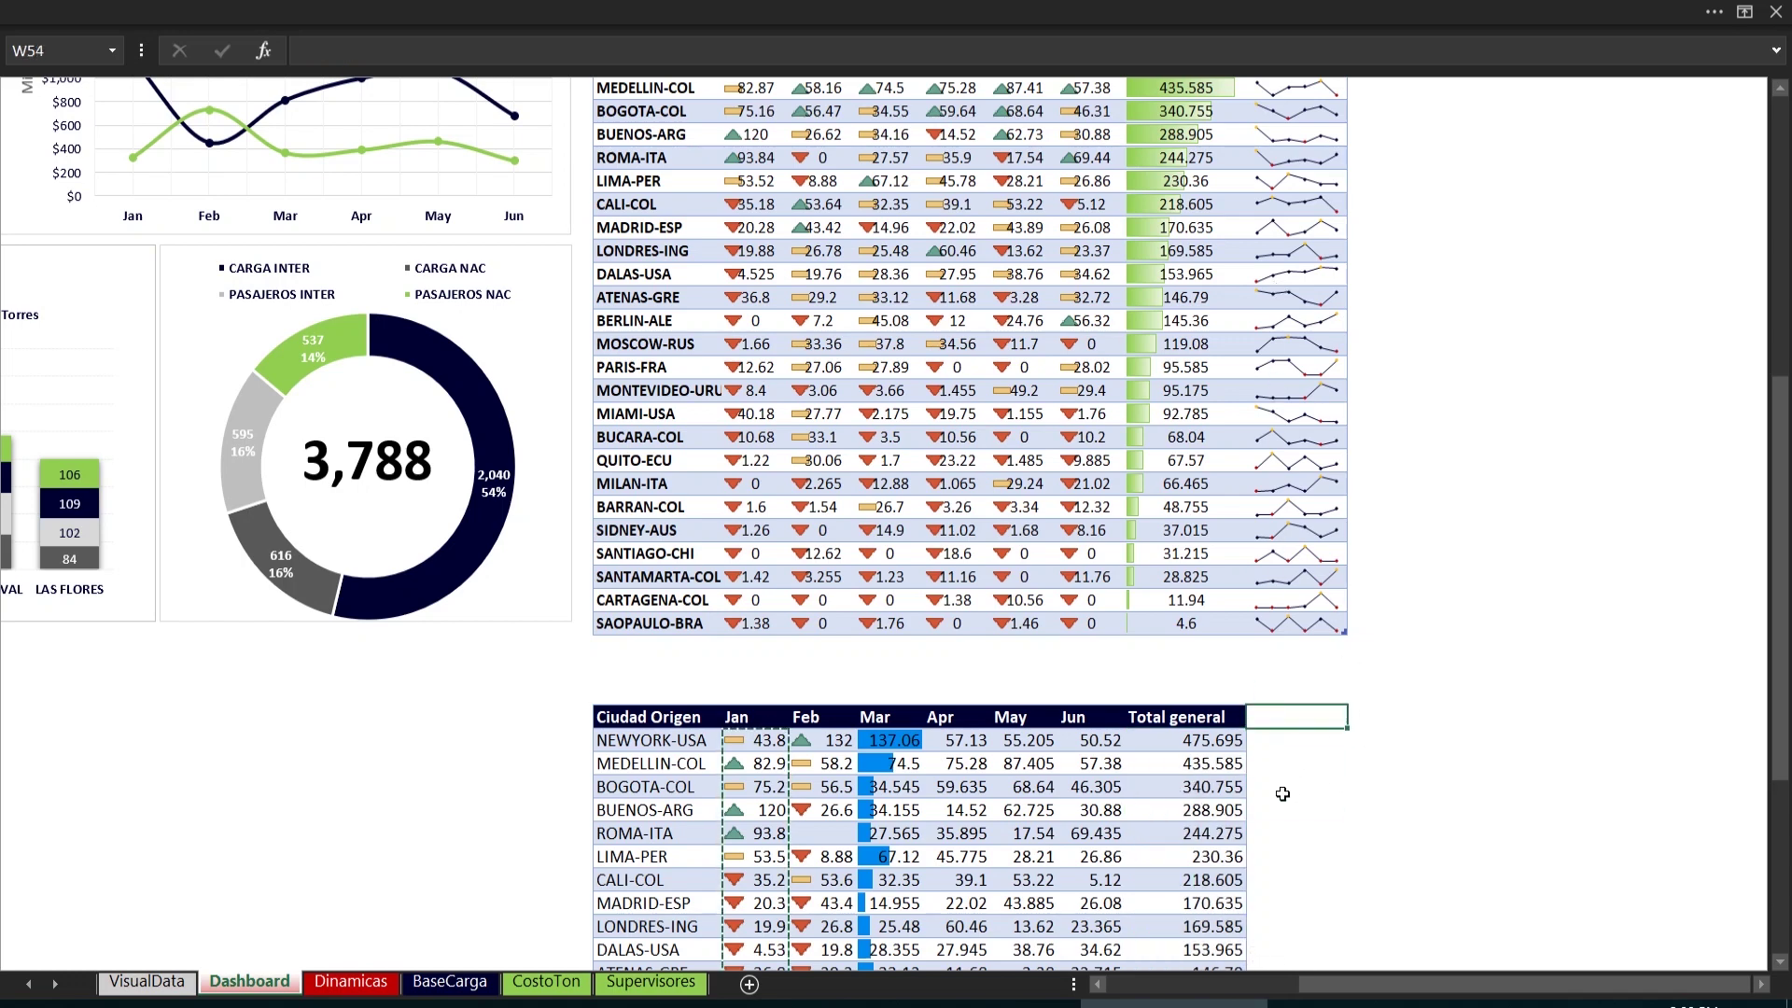
pyautogui.write('Linea de tendencia')
pyautogui.press('Return')
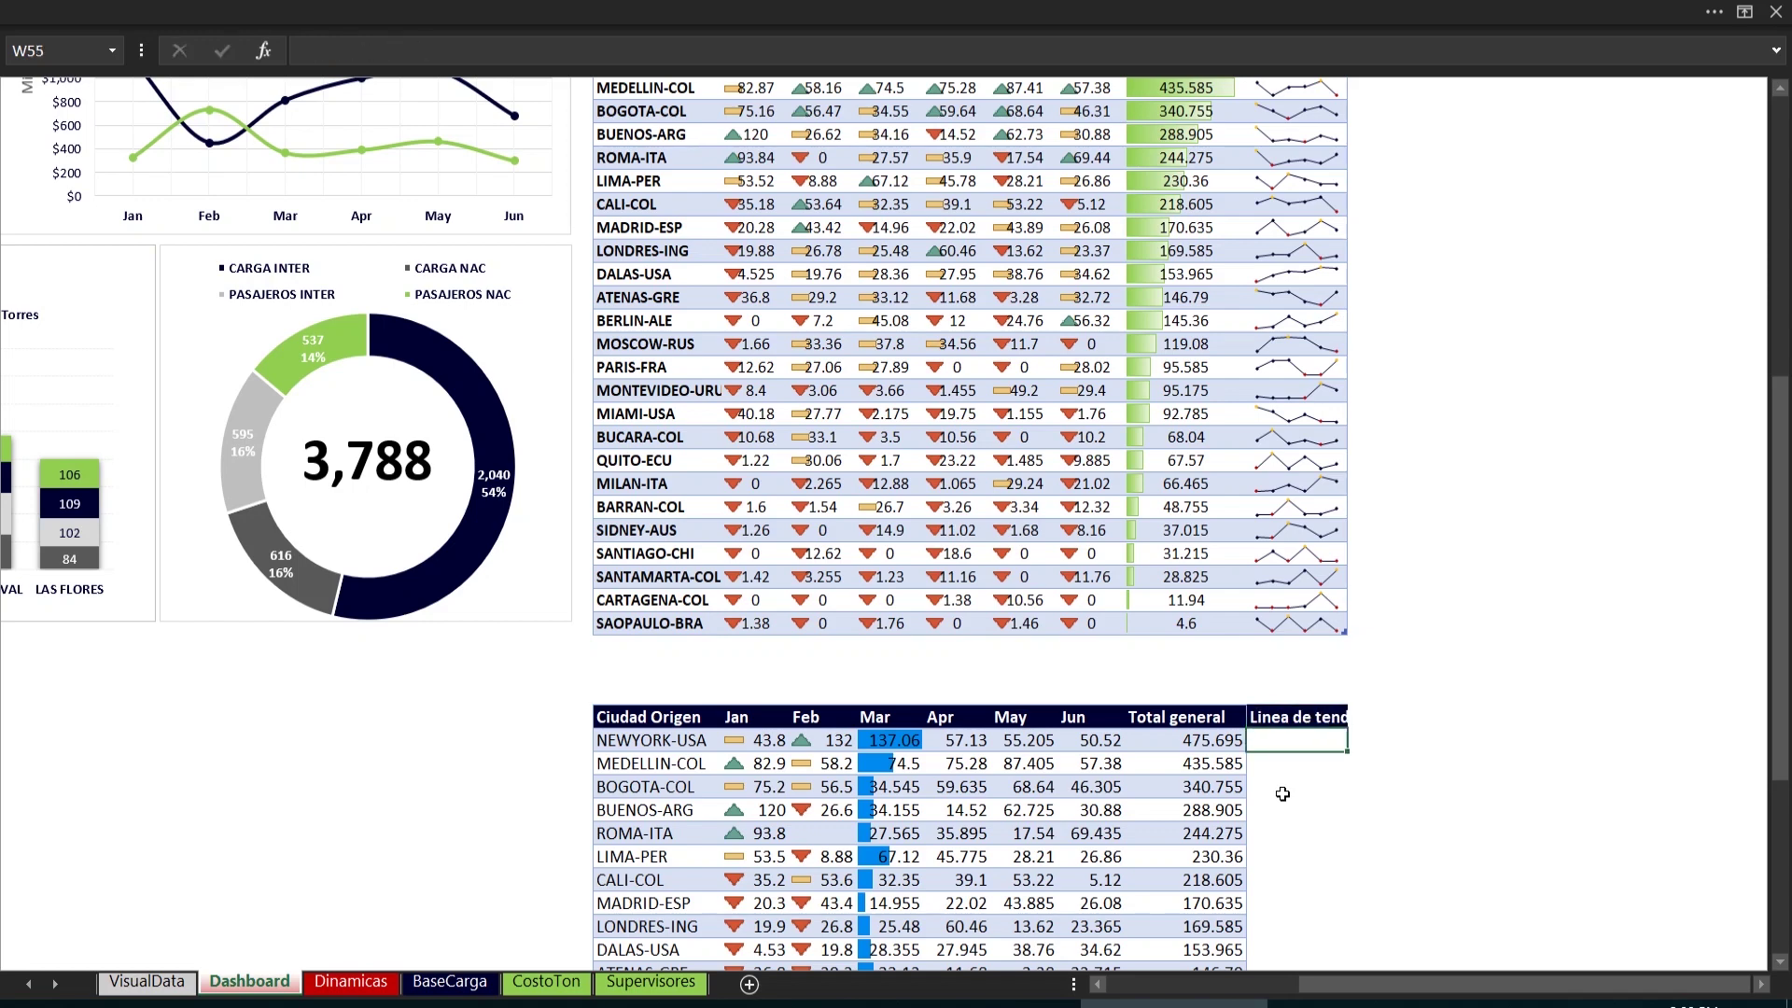
pyautogui.click(187, 11)
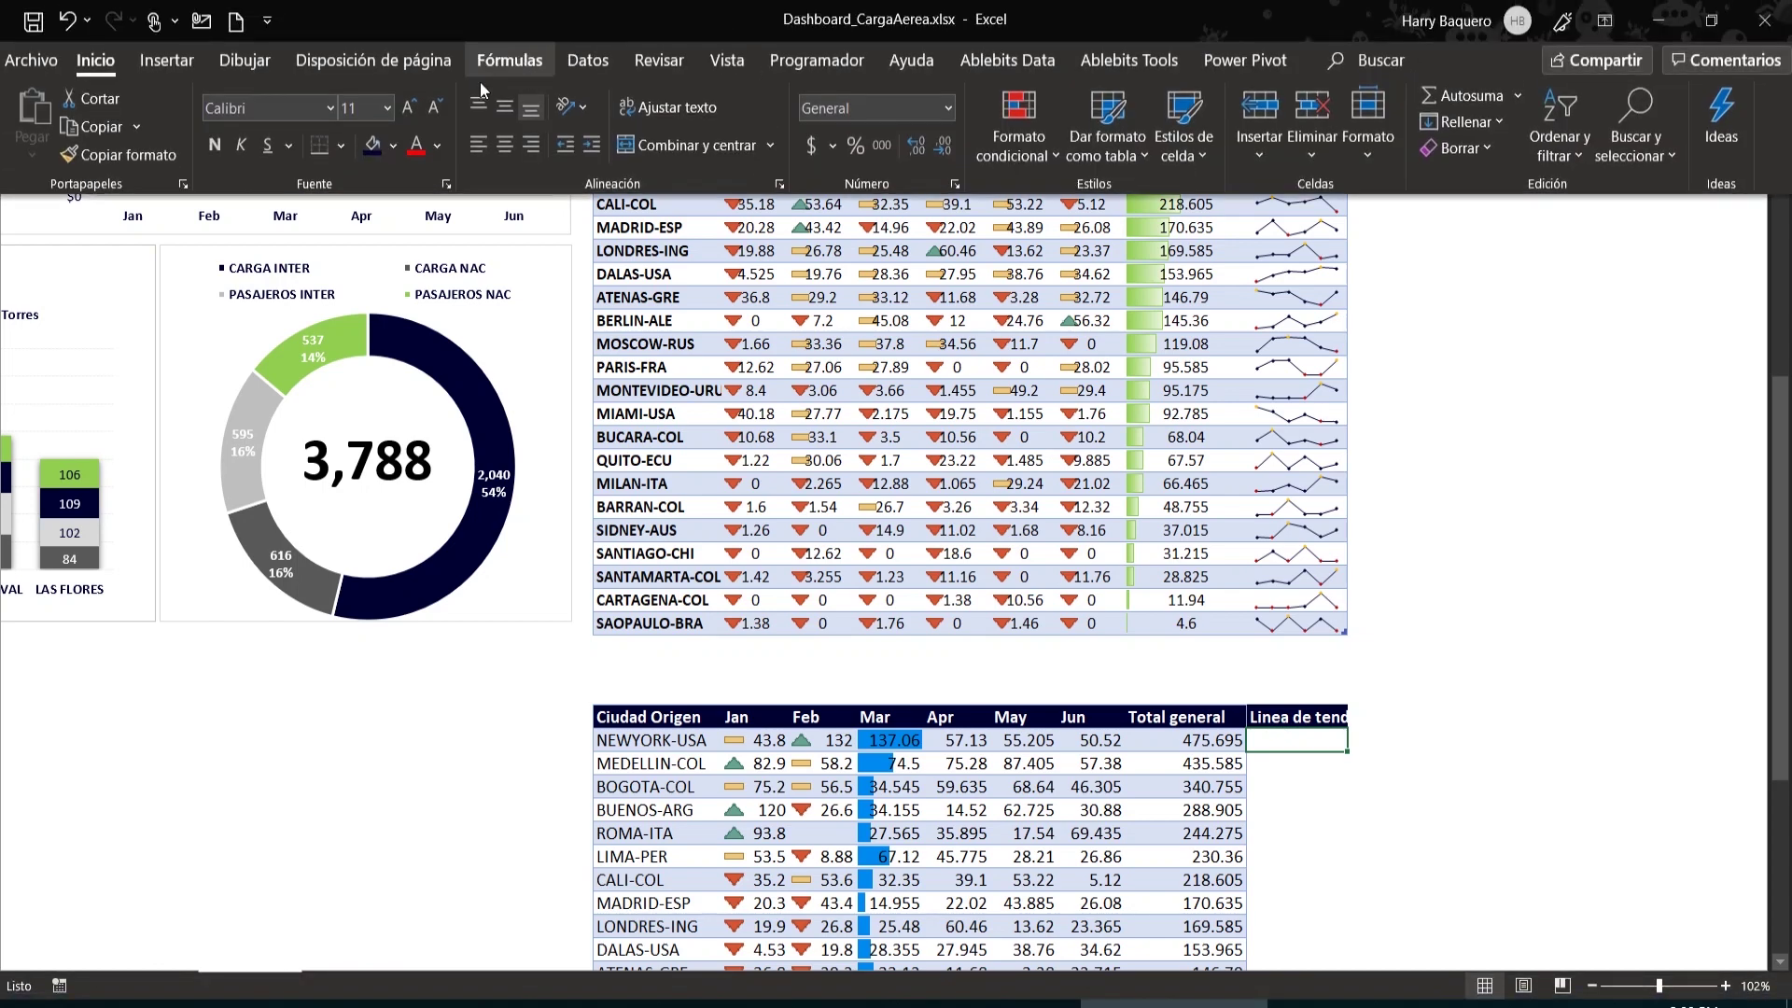
pyautogui.click(191, 61)
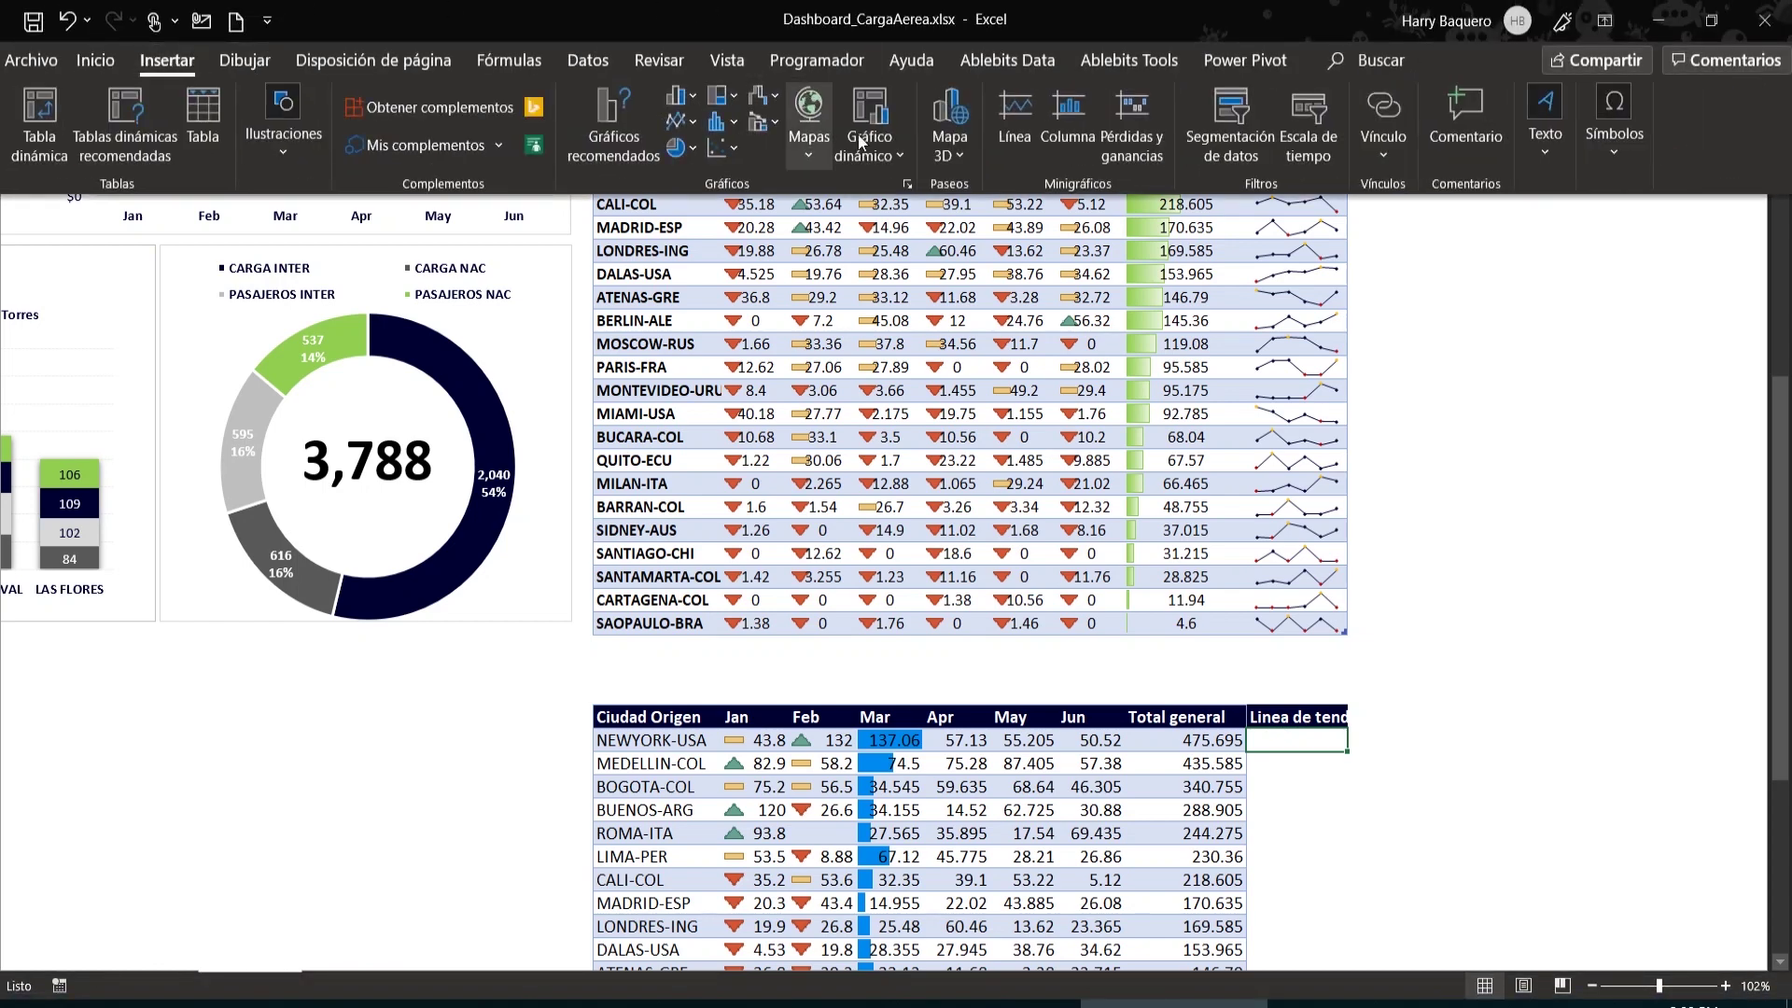
pyautogui.click(1010, 112)
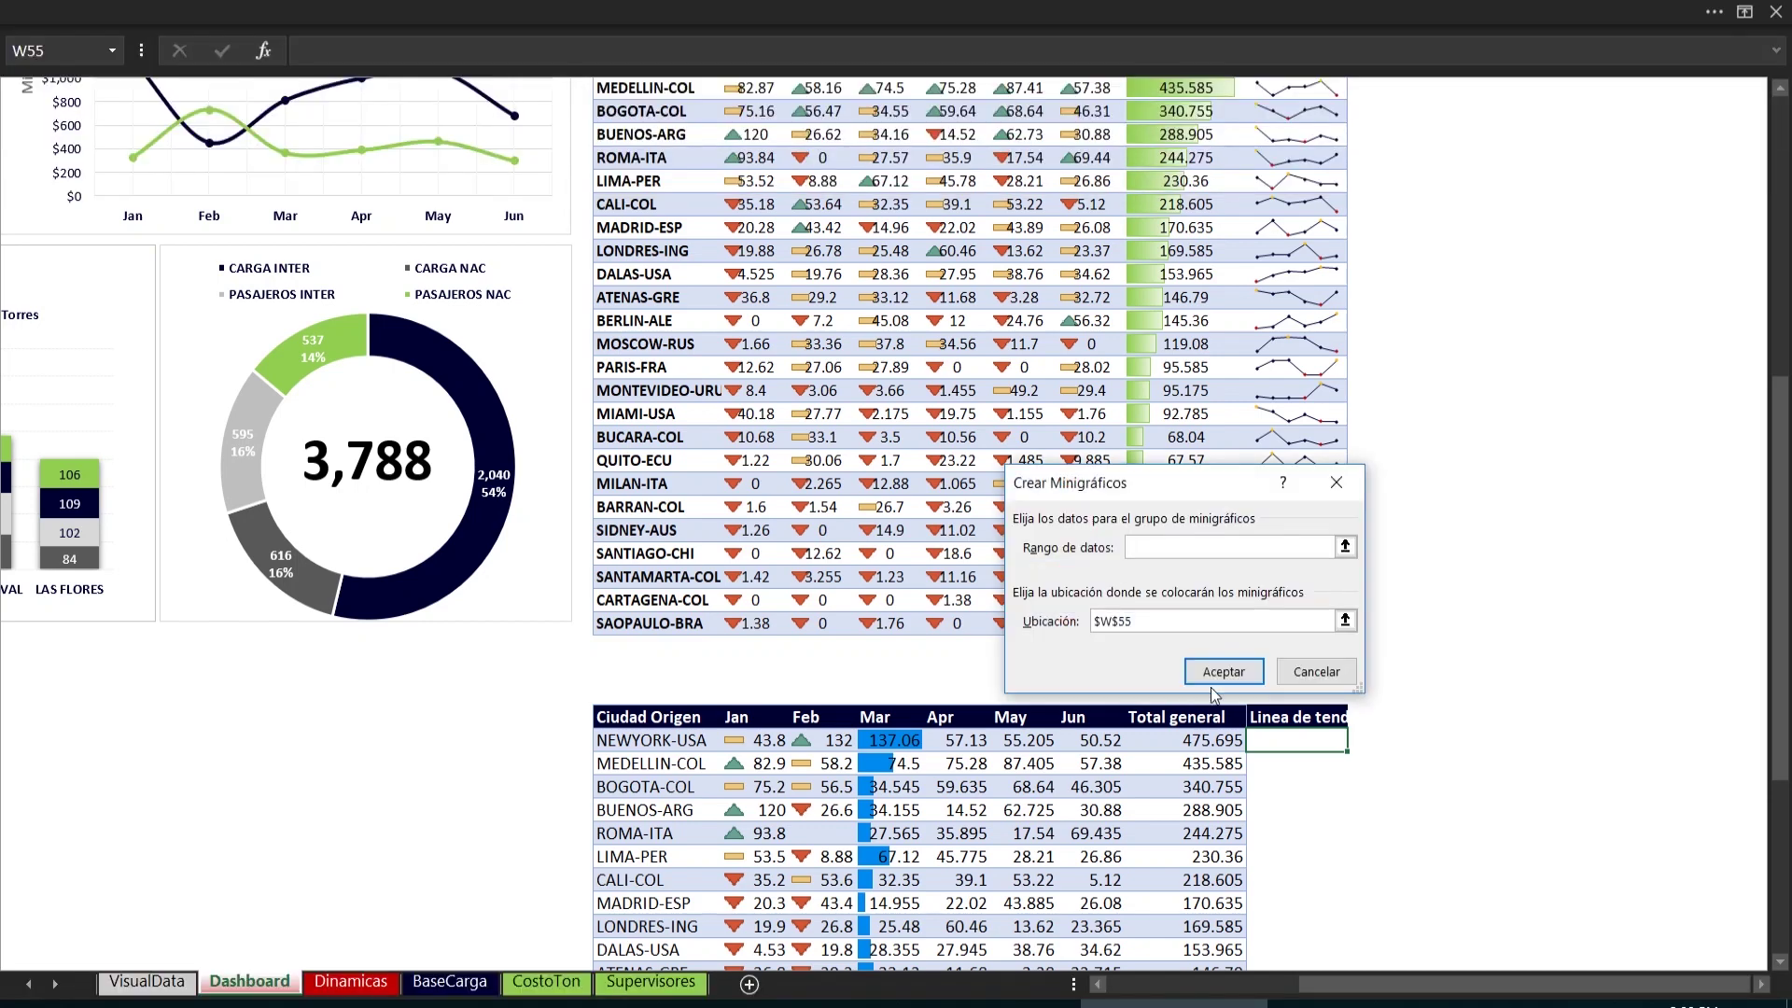
pyautogui.click(1312, 675)
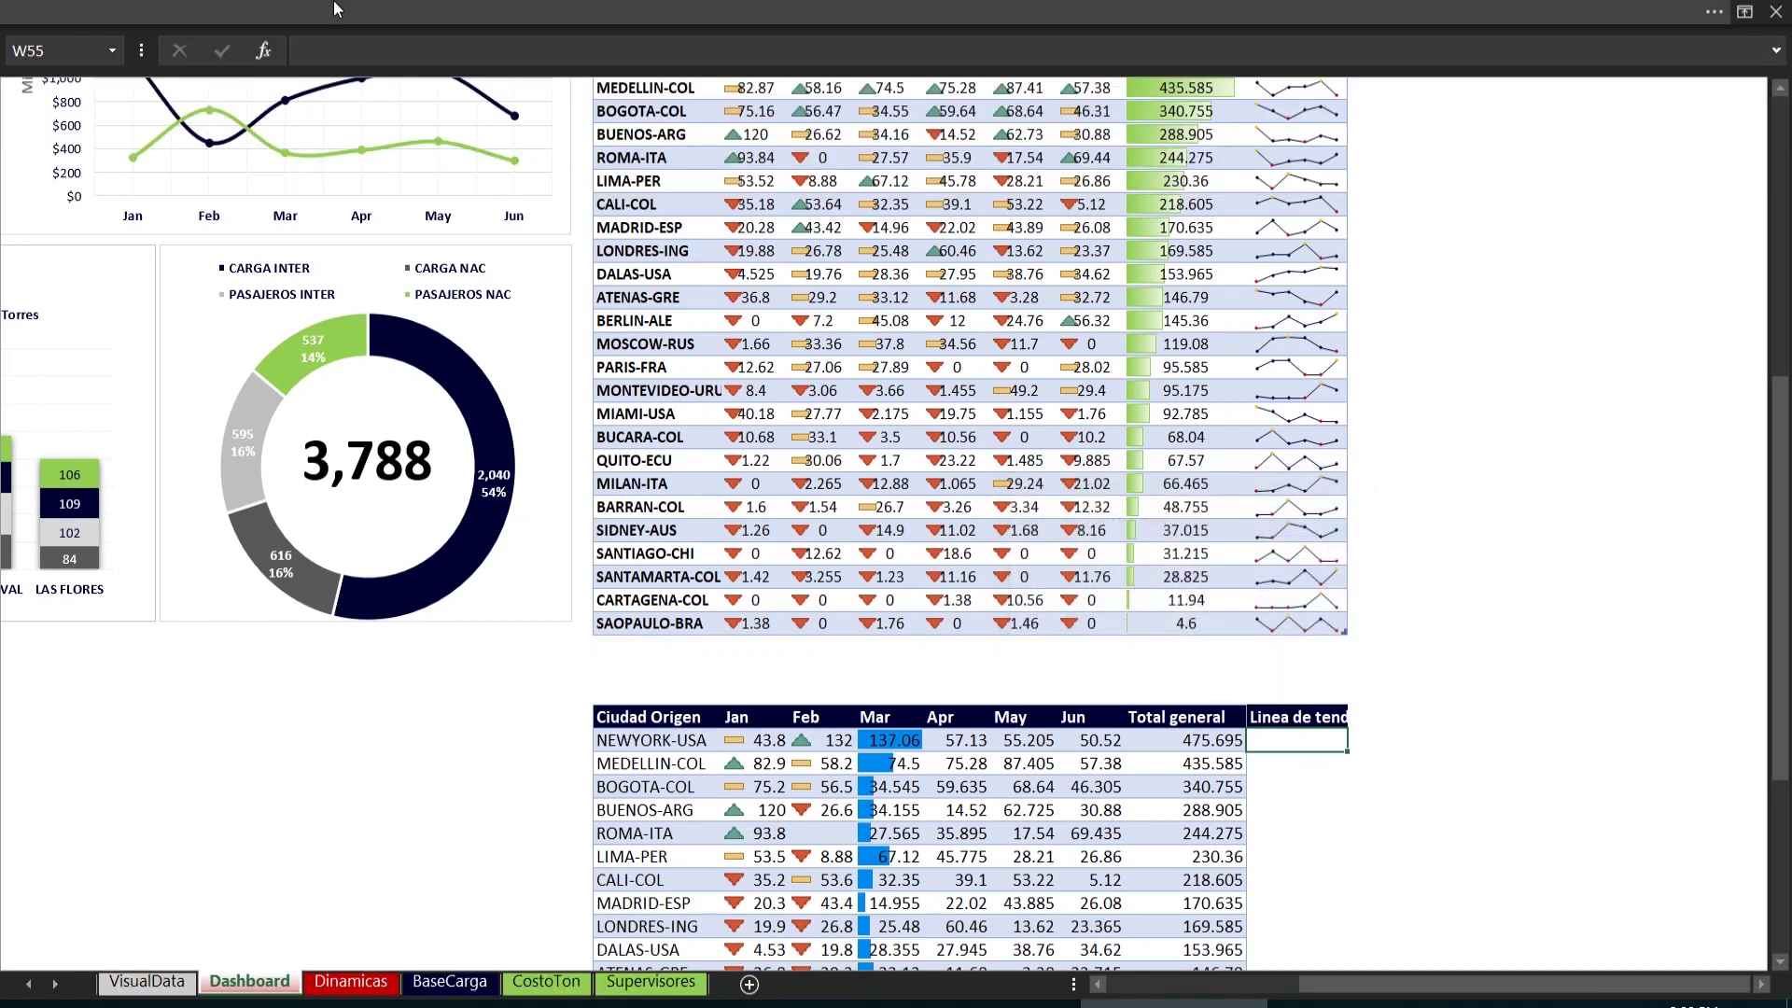
# Set the ribbon display to Mostrar pestañas y comandos so that tabs and commands stay shown
pyautogui.click(1615, 12)
pyautogui.click(1604, 21)
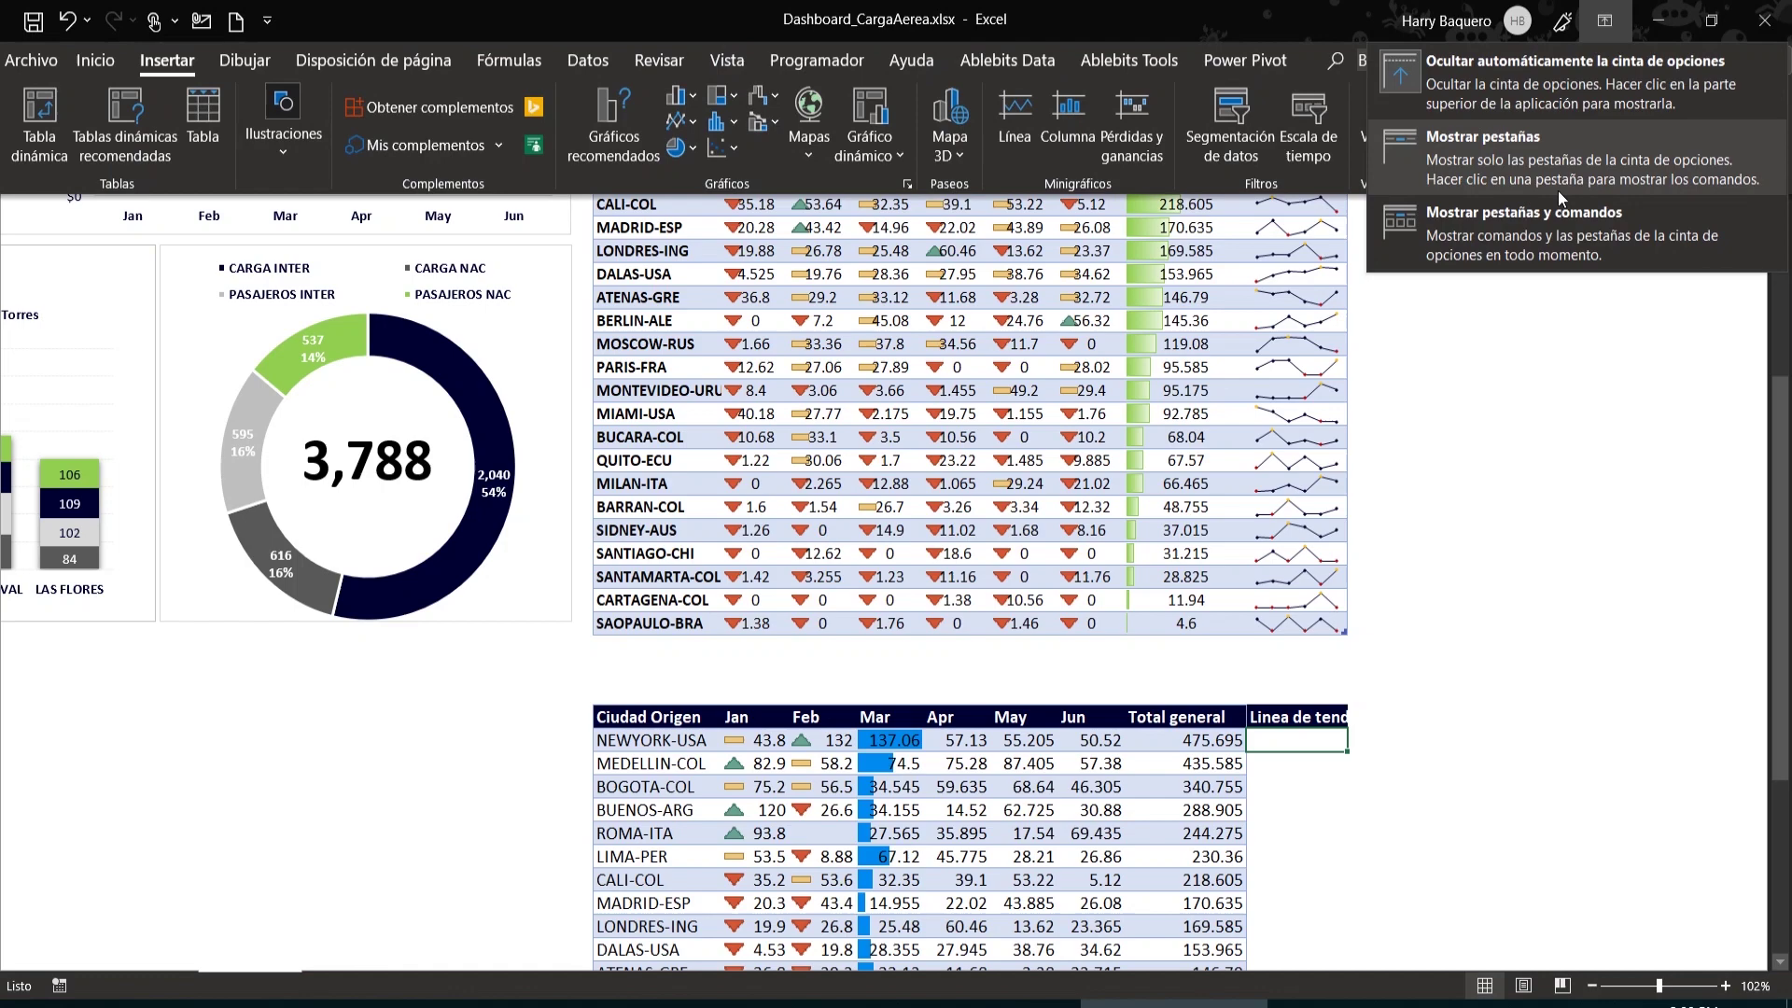
pyautogui.click(1540, 216)
# Insert a line sparkline in W55 for the NEWYORK-USA row, using the Jan to Jun data range P55:U55
pyautogui.scroll(-1, 1249, 696)
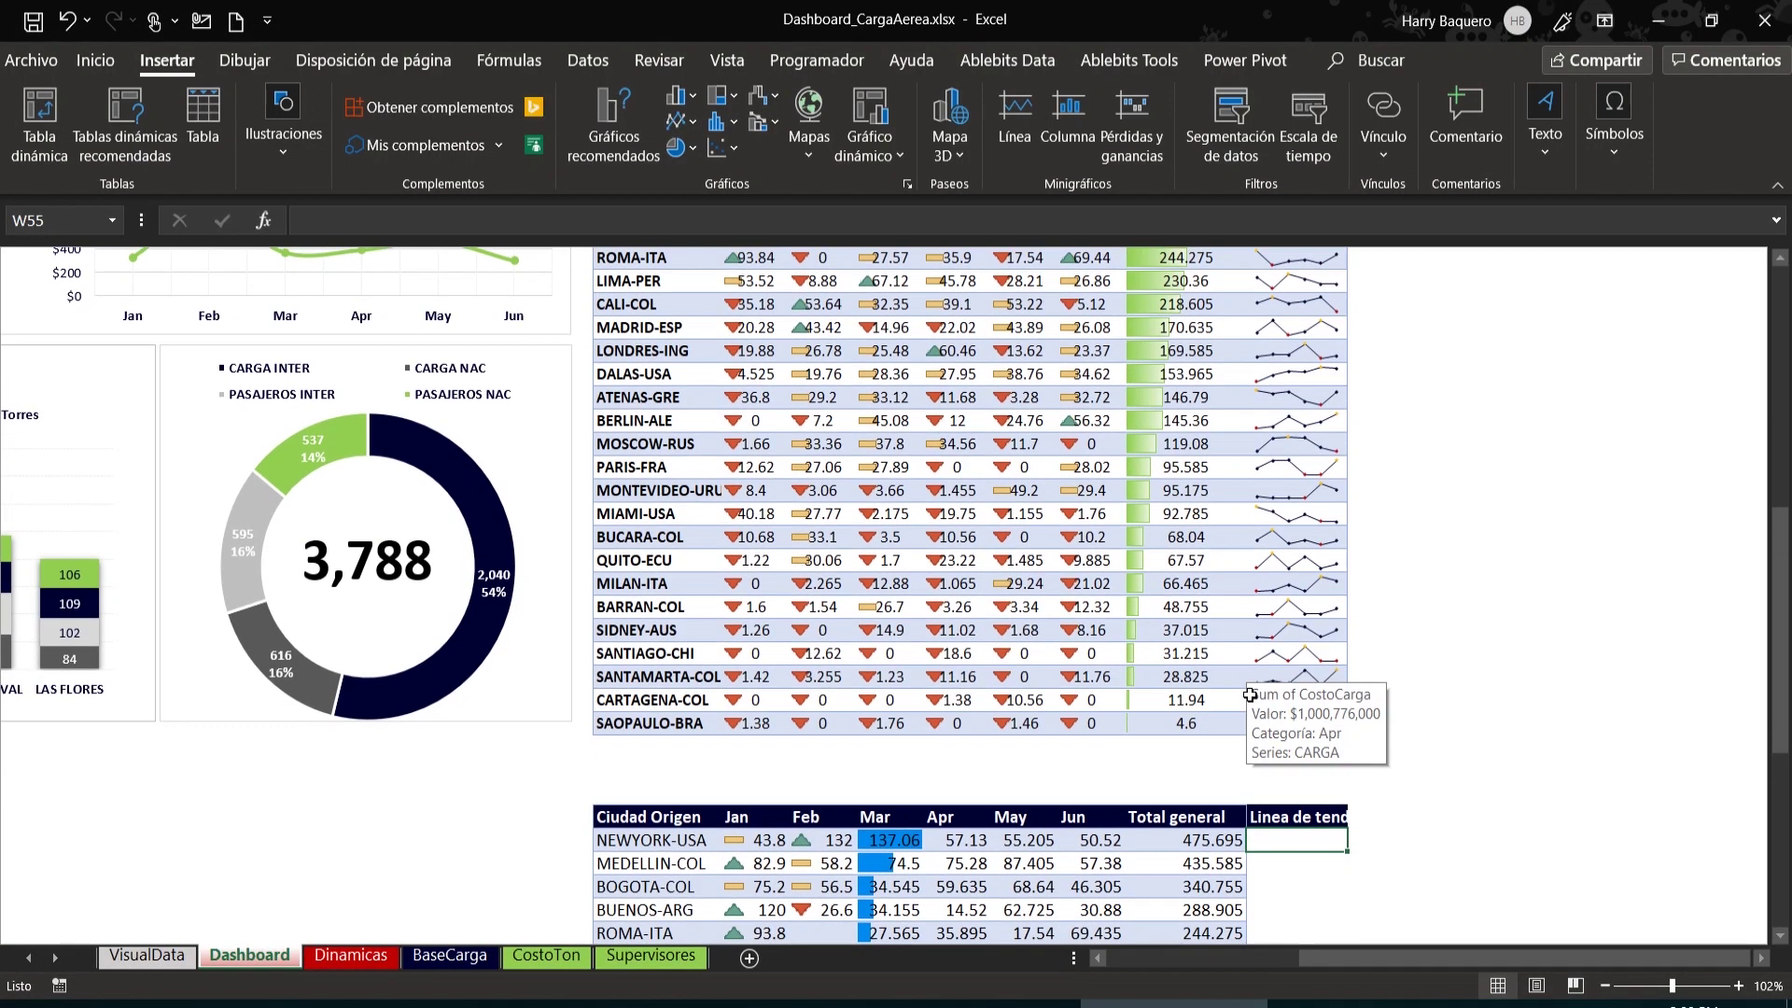
pyautogui.scroll(-5, 1250, 695)
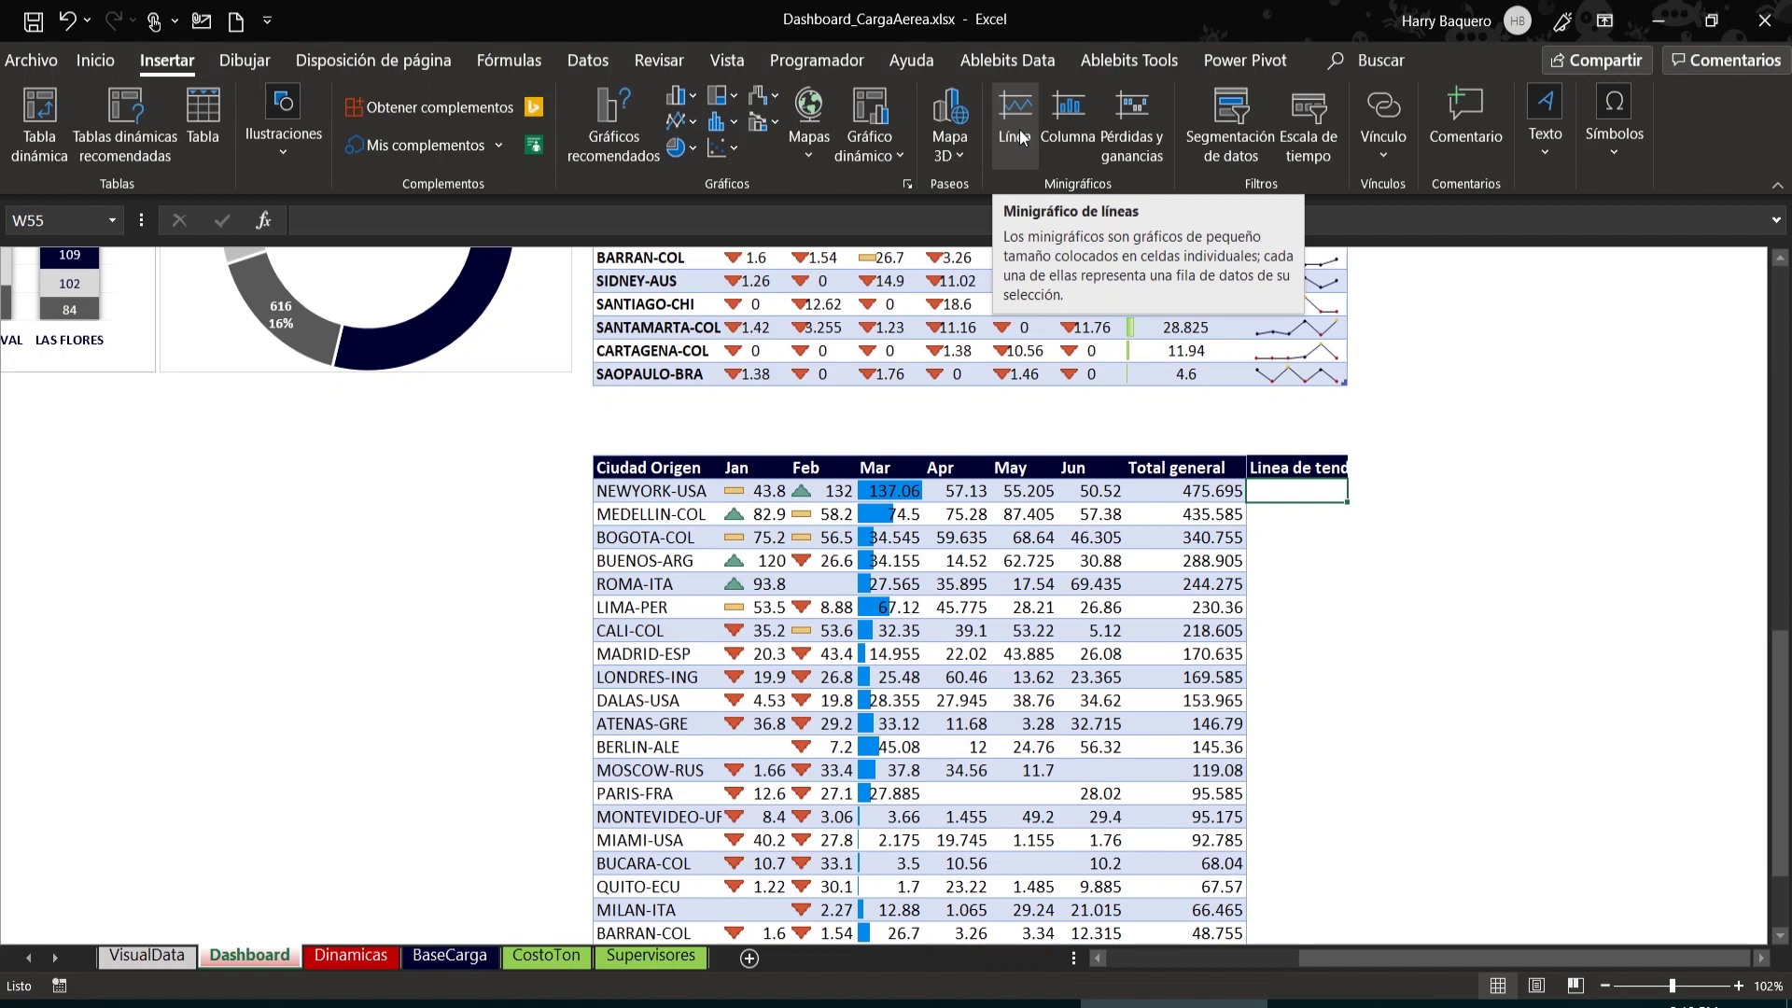
pyautogui.click(1067, 140)
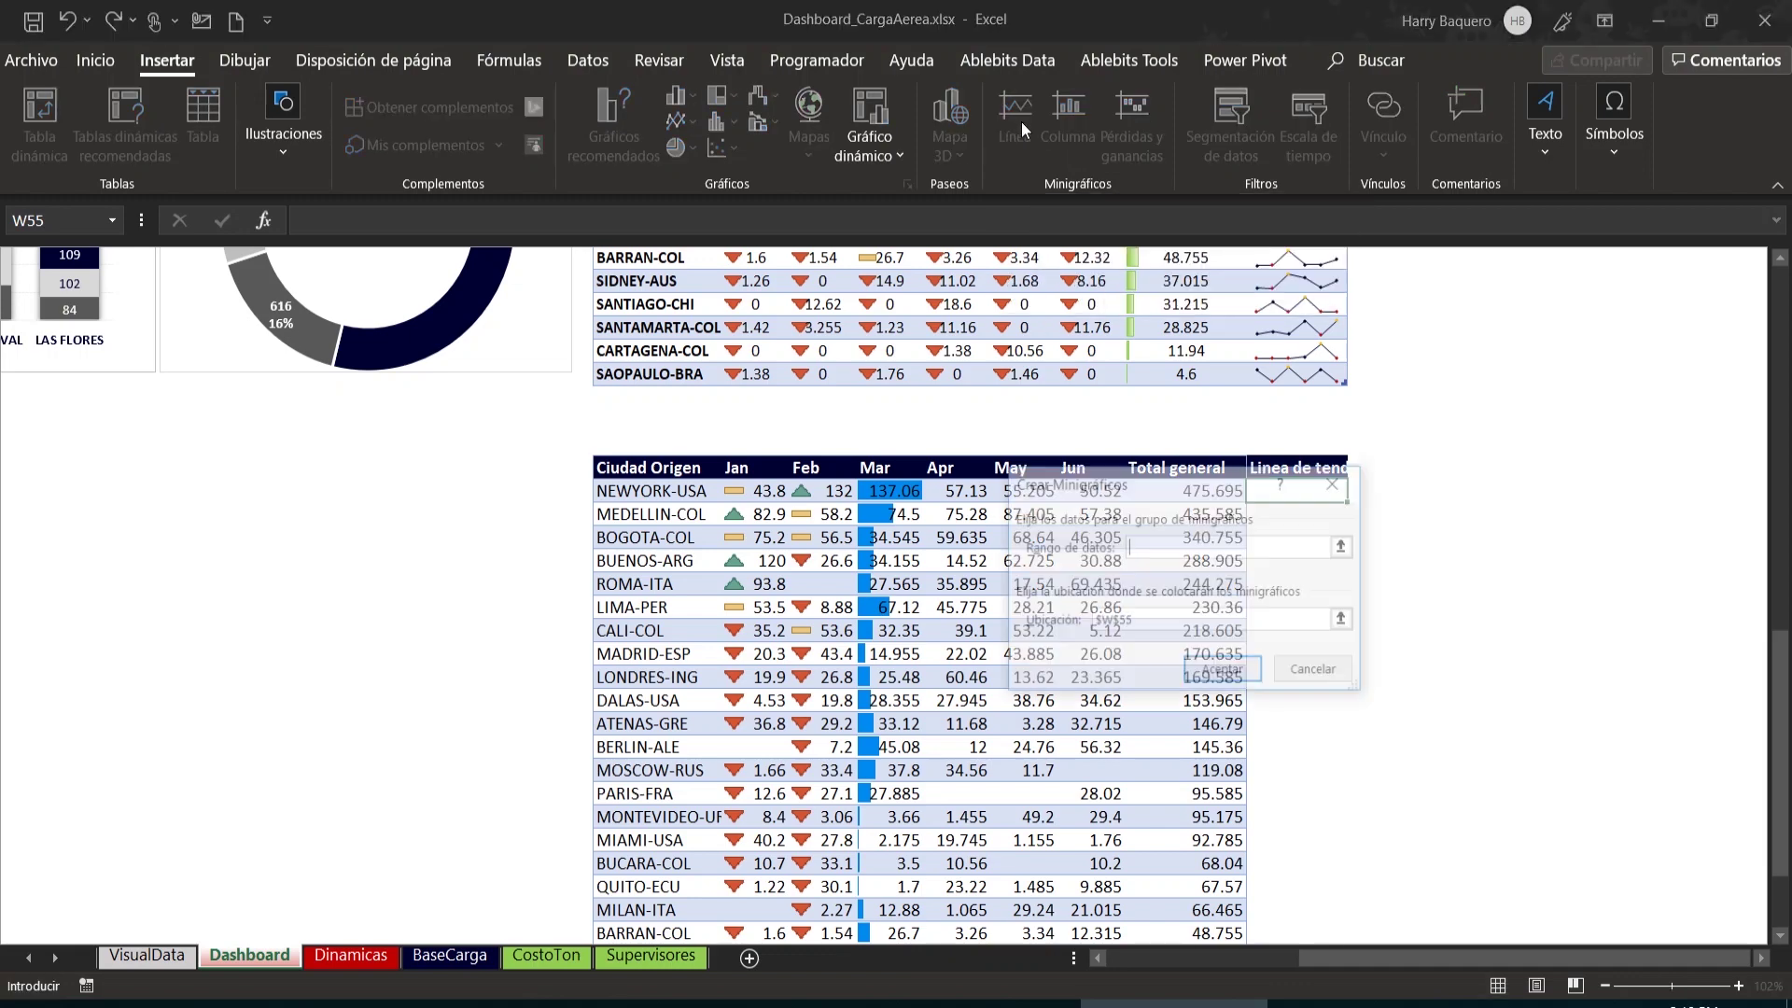
pyautogui.moveTo(1220, 494); pyautogui.dragTo(1398, 668)
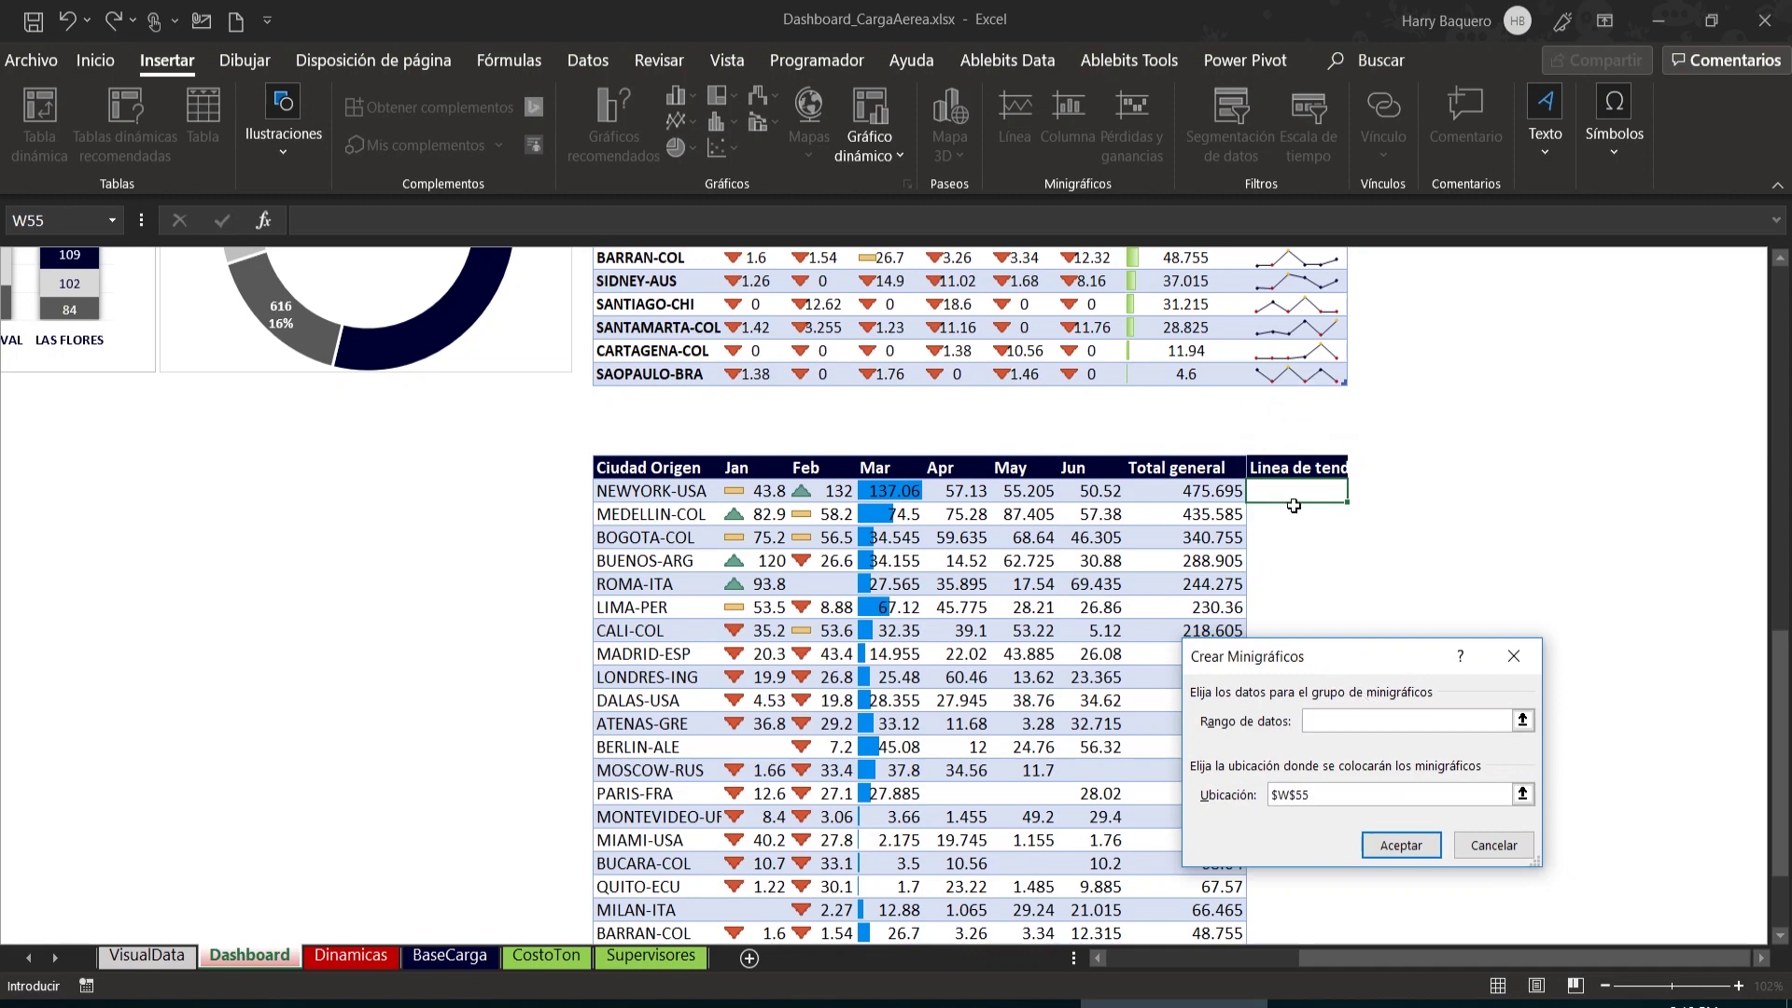
pyautogui.click(1523, 719)
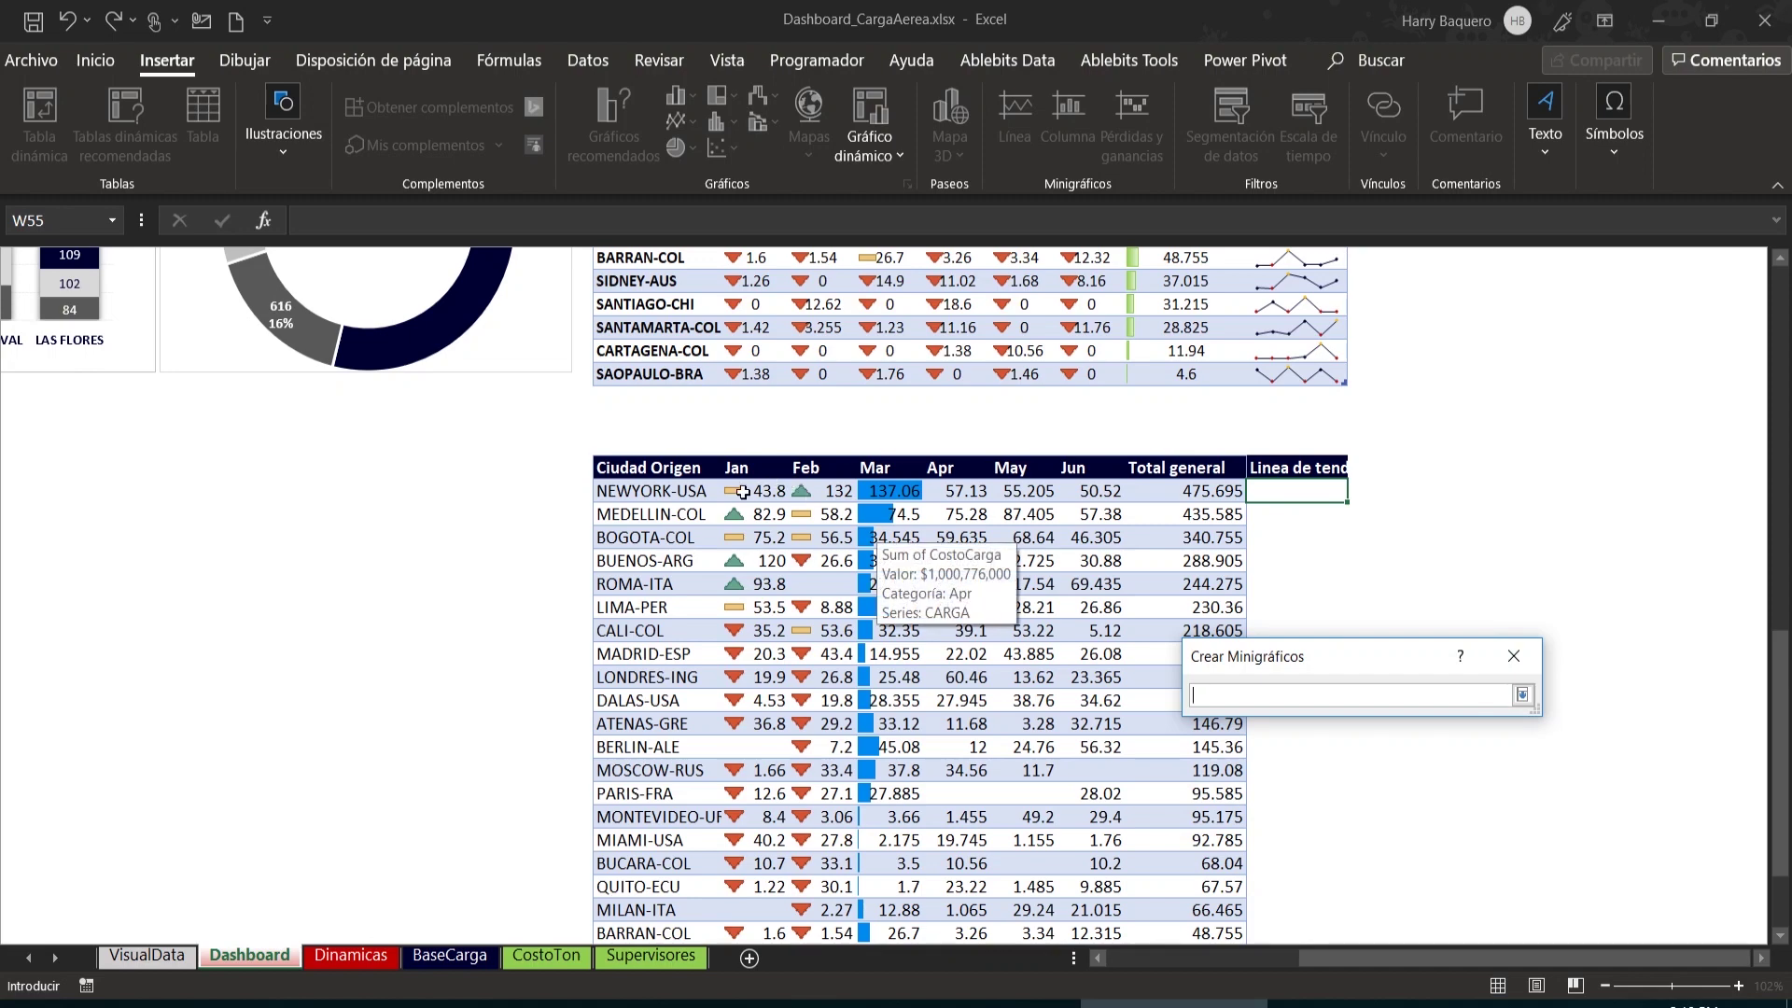
pyautogui.click(738, 488)
pyautogui.moveTo(738, 488); pyautogui.dragTo(1087, 487)
pyautogui.click(1522, 696)
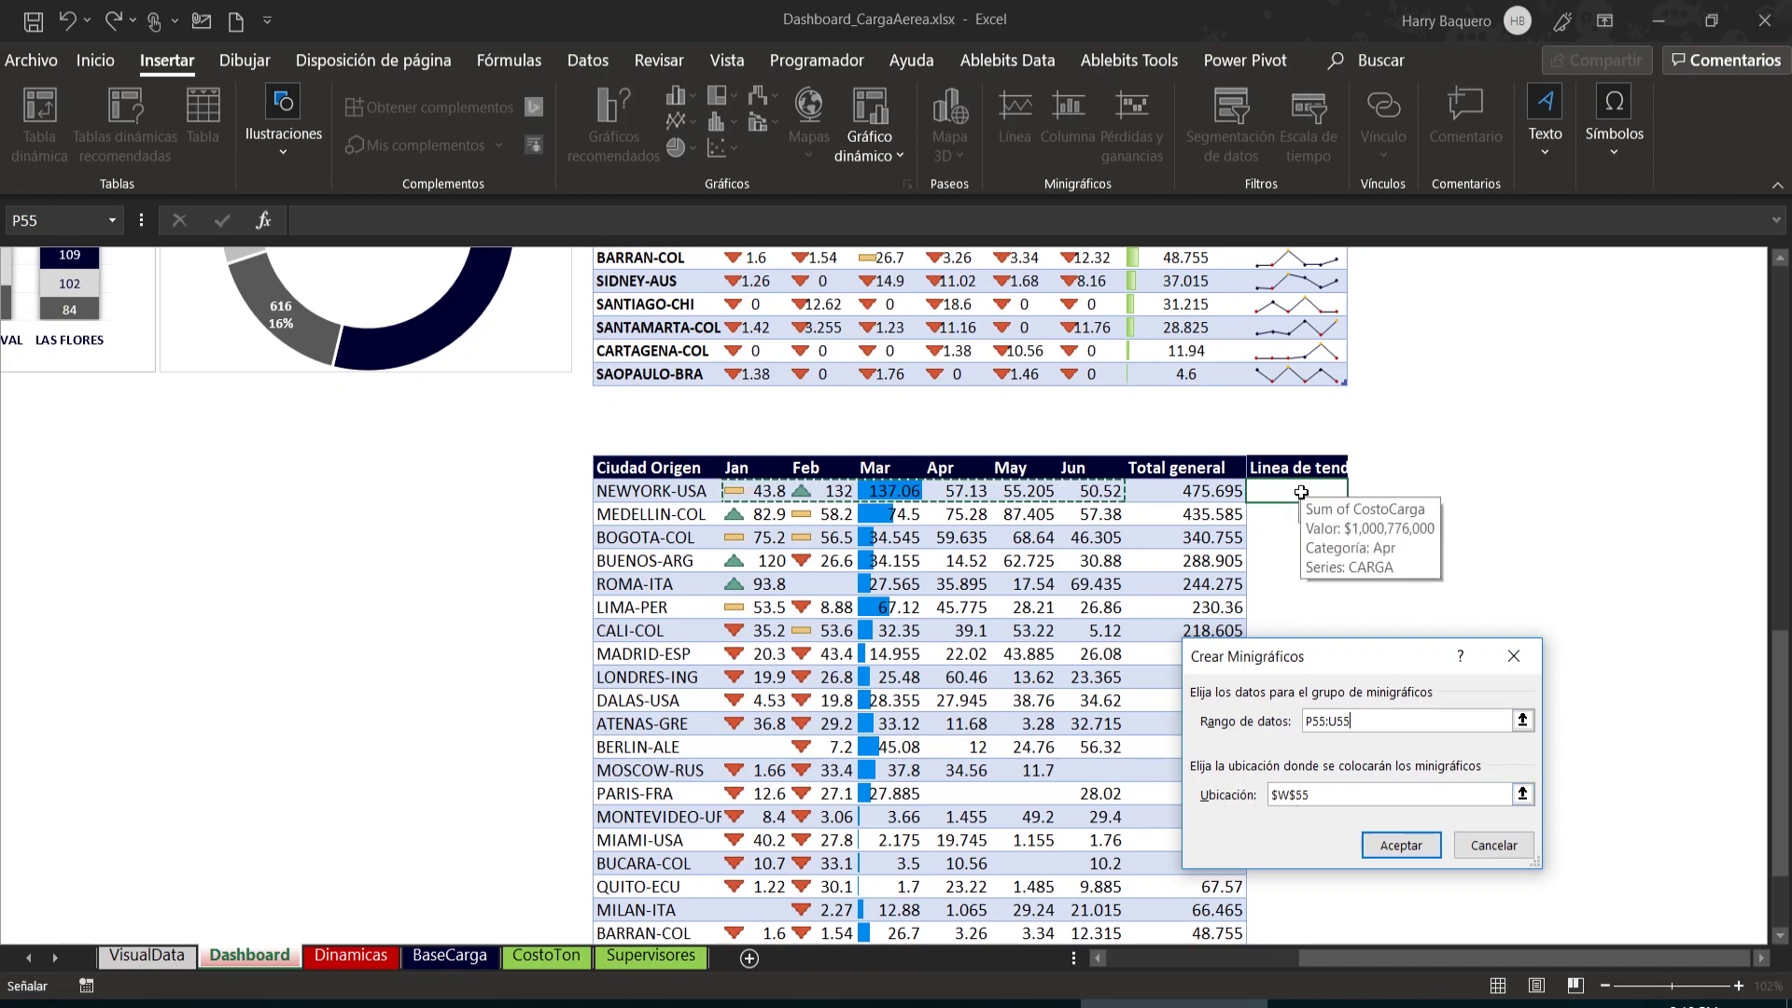
pyautogui.click(1401, 845)
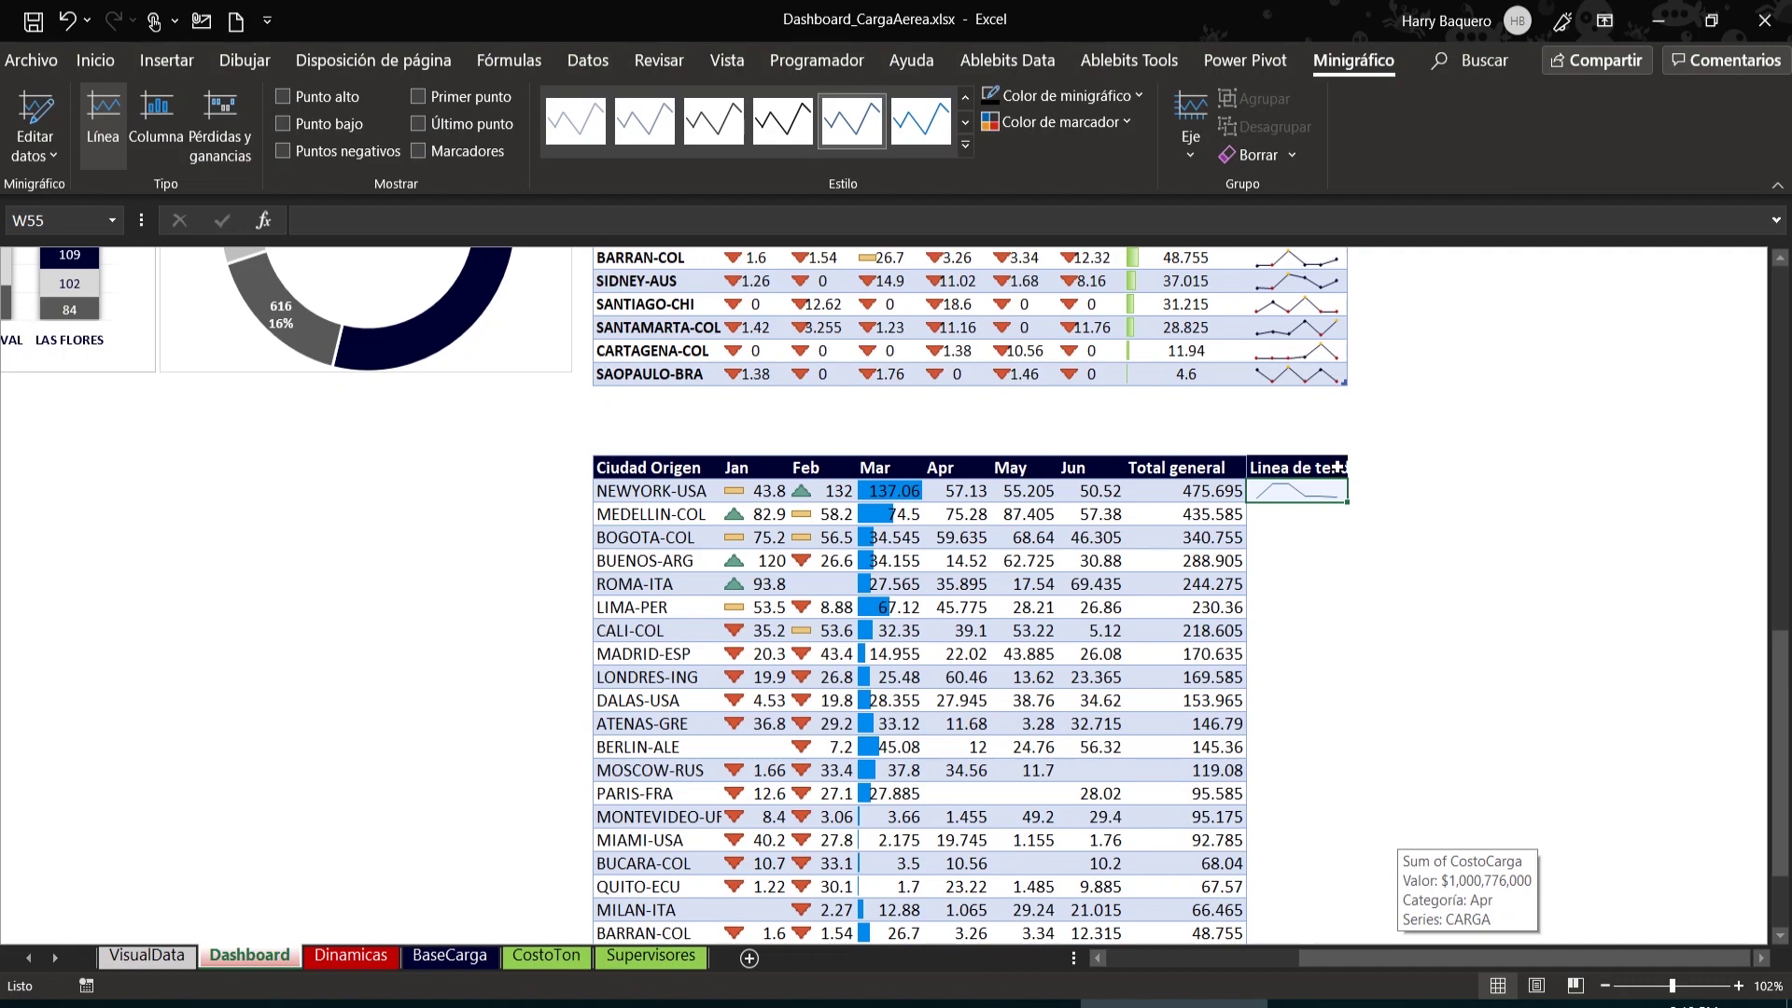
# Fill the NEWYORK-USA sparkline down the Linea de tendencia column through the SAOPAULO-BRA row
pyautogui.moveTo(1344, 502); pyautogui.dragTo(1349, 891)
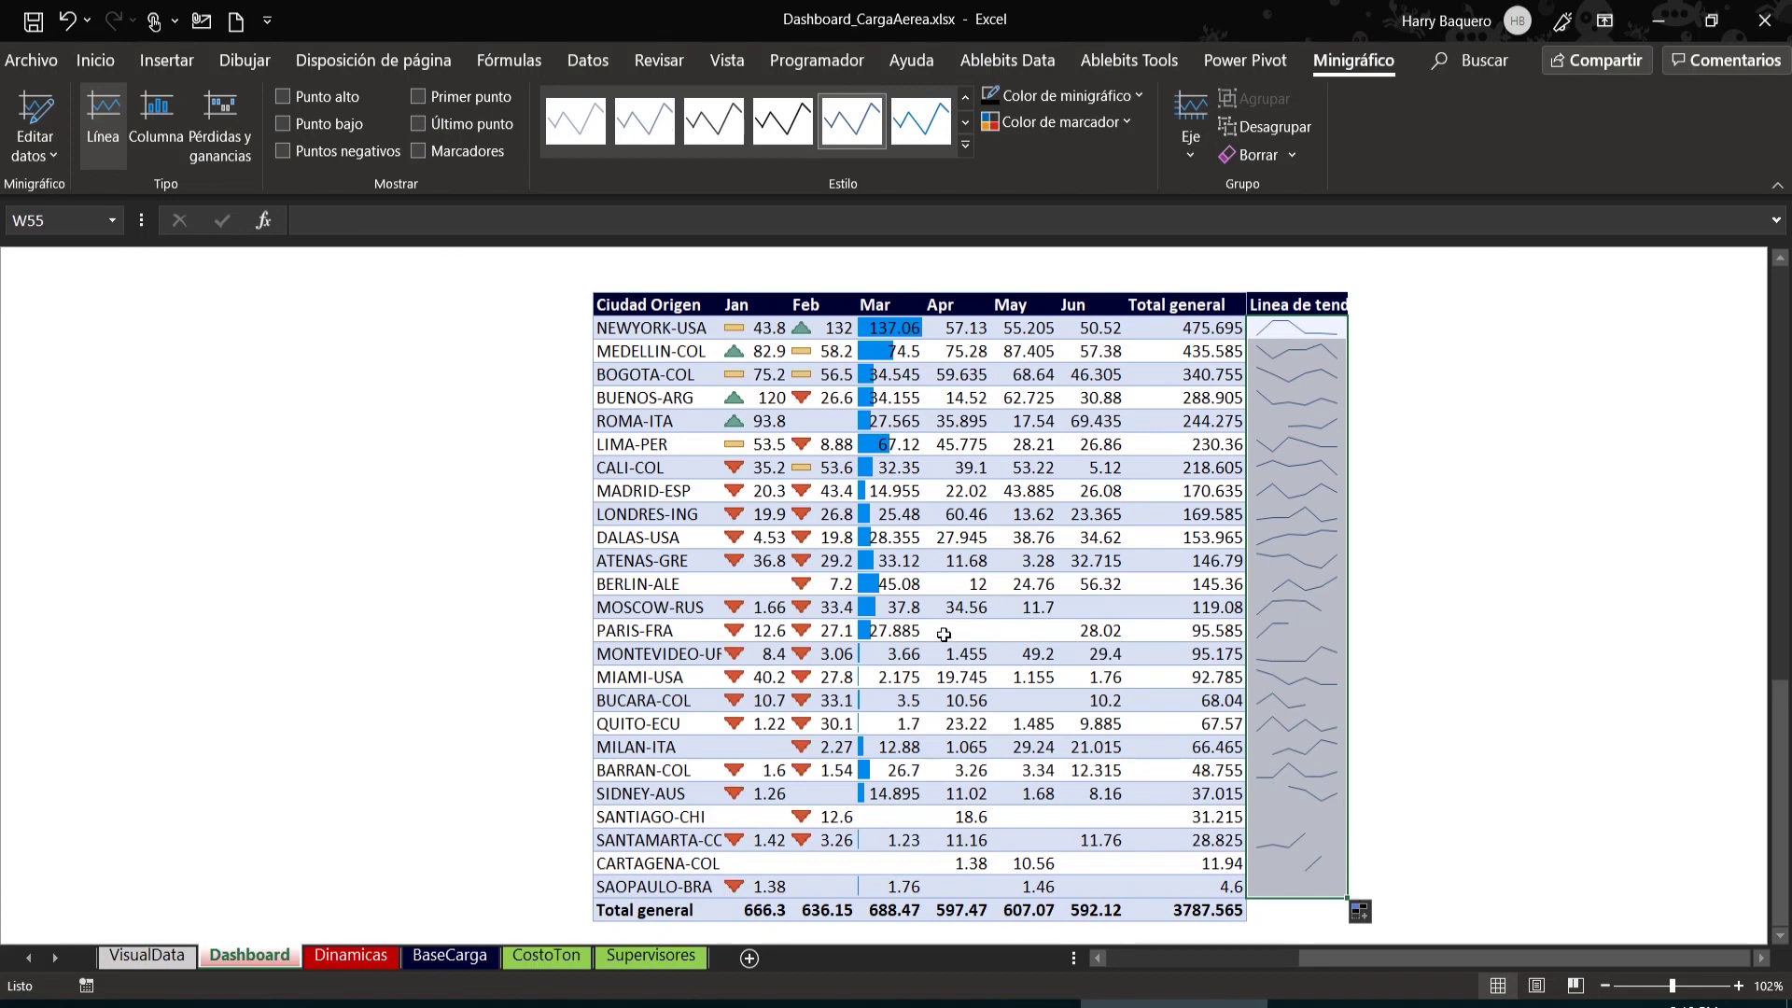
pyautogui.scroll(4, 1216, 617)
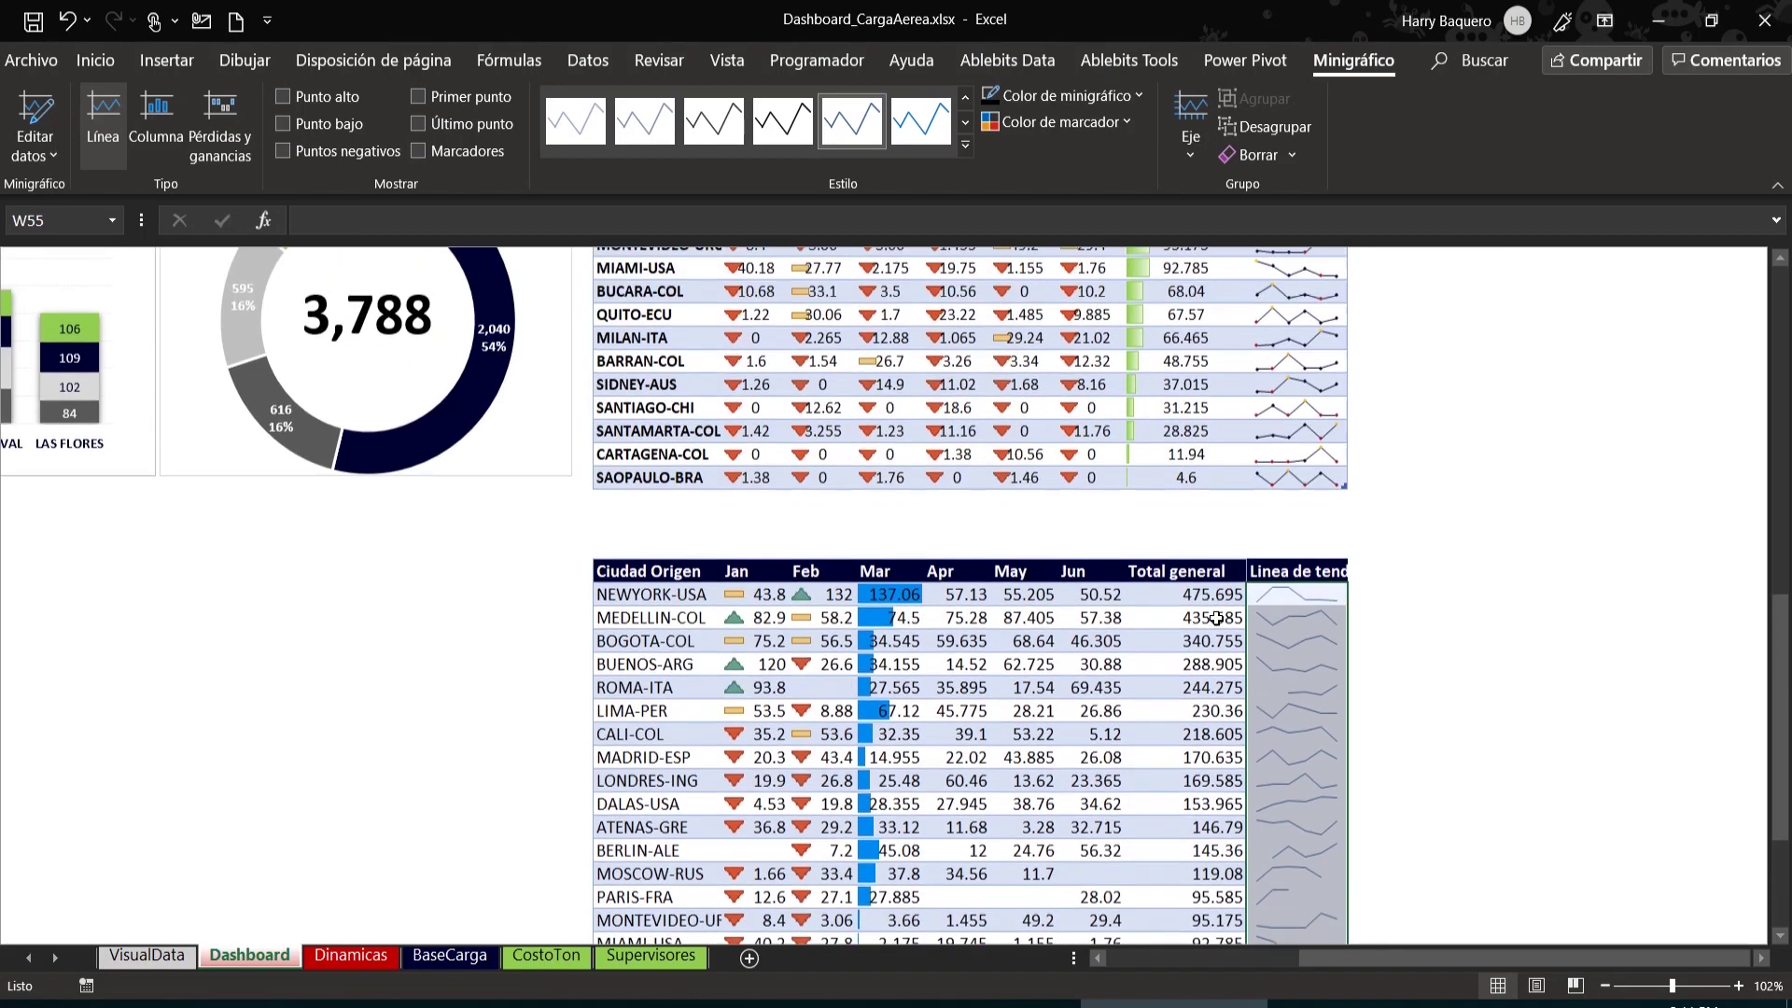
# Colour the high points of the Linea de tendencia sparklines light green and their regular markers dark red
pyautogui.click(1302, 609)
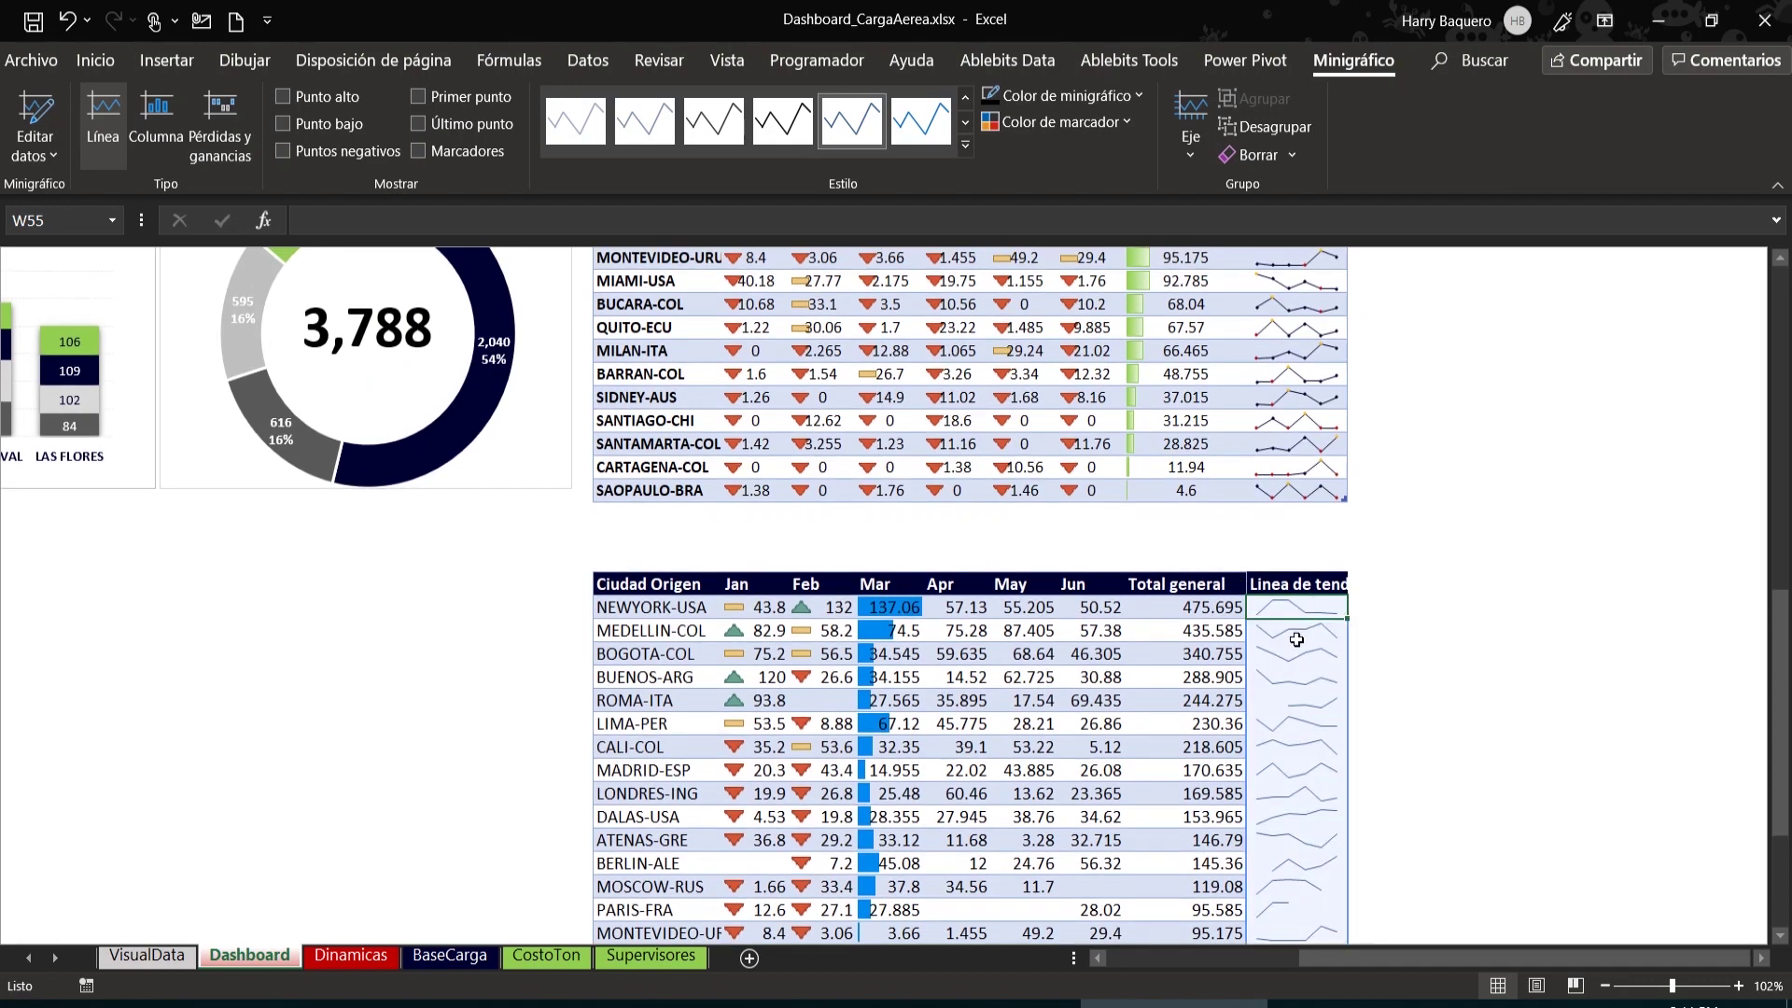
pyautogui.click(1122, 121)
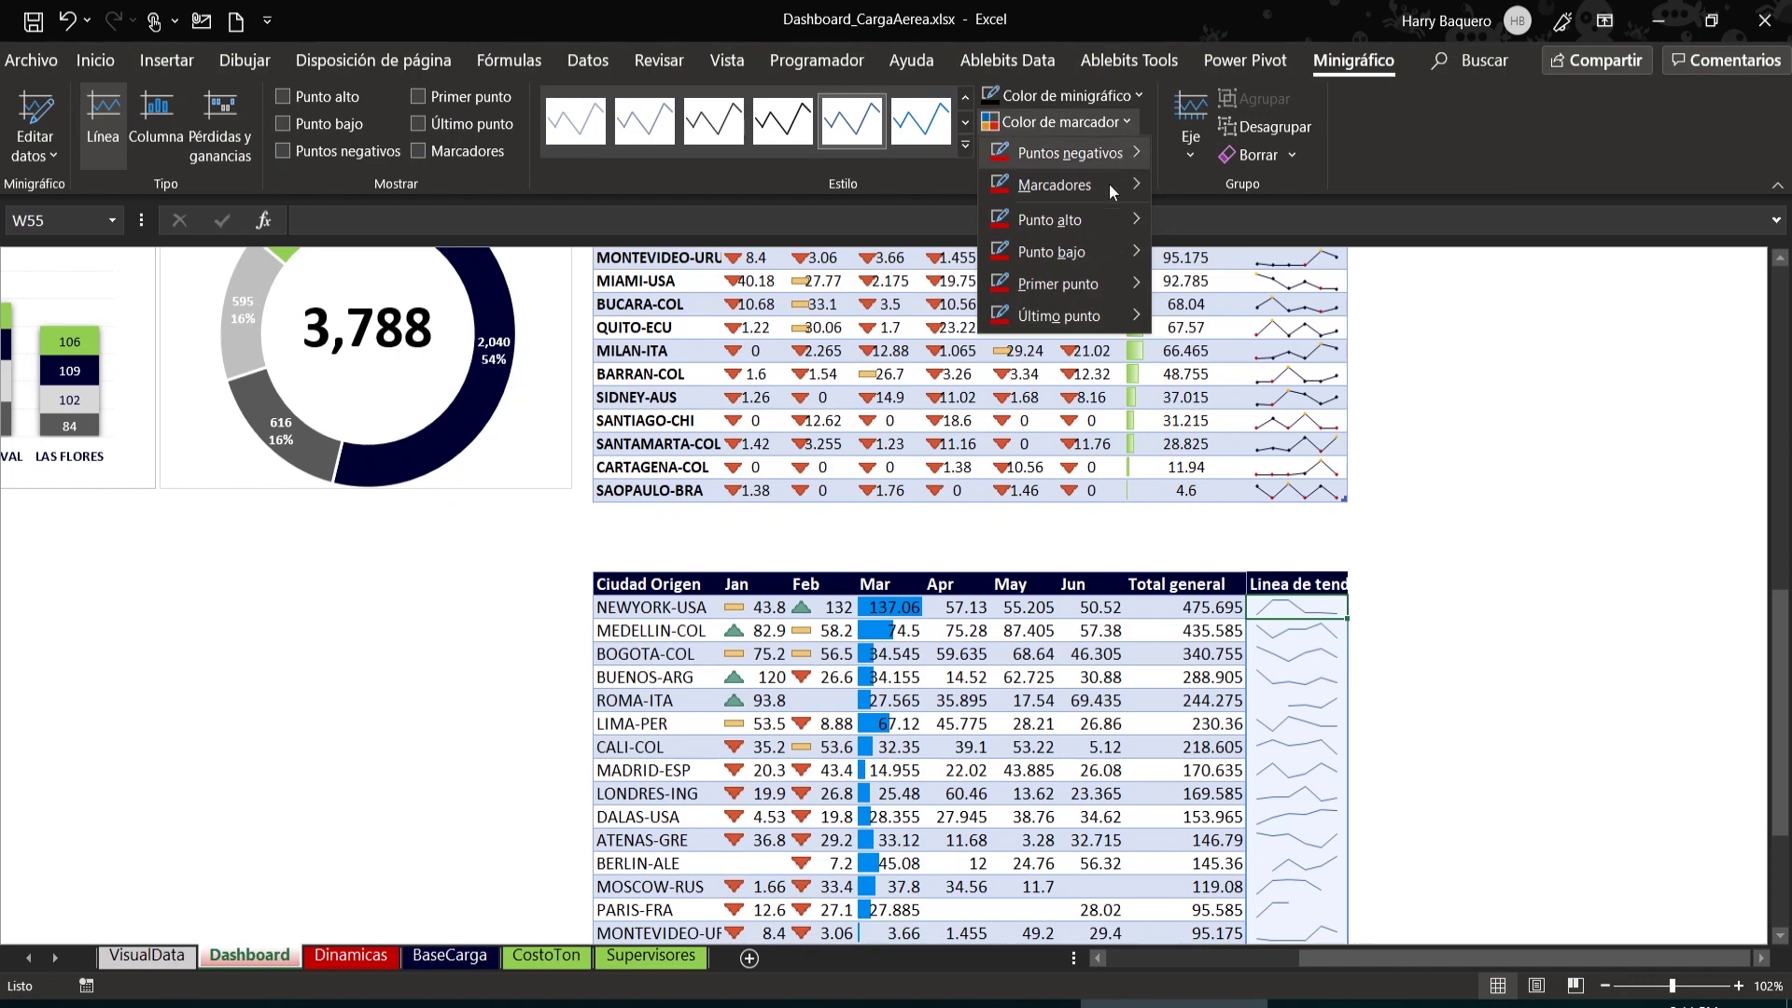
pyautogui.moveTo(1101, 217)
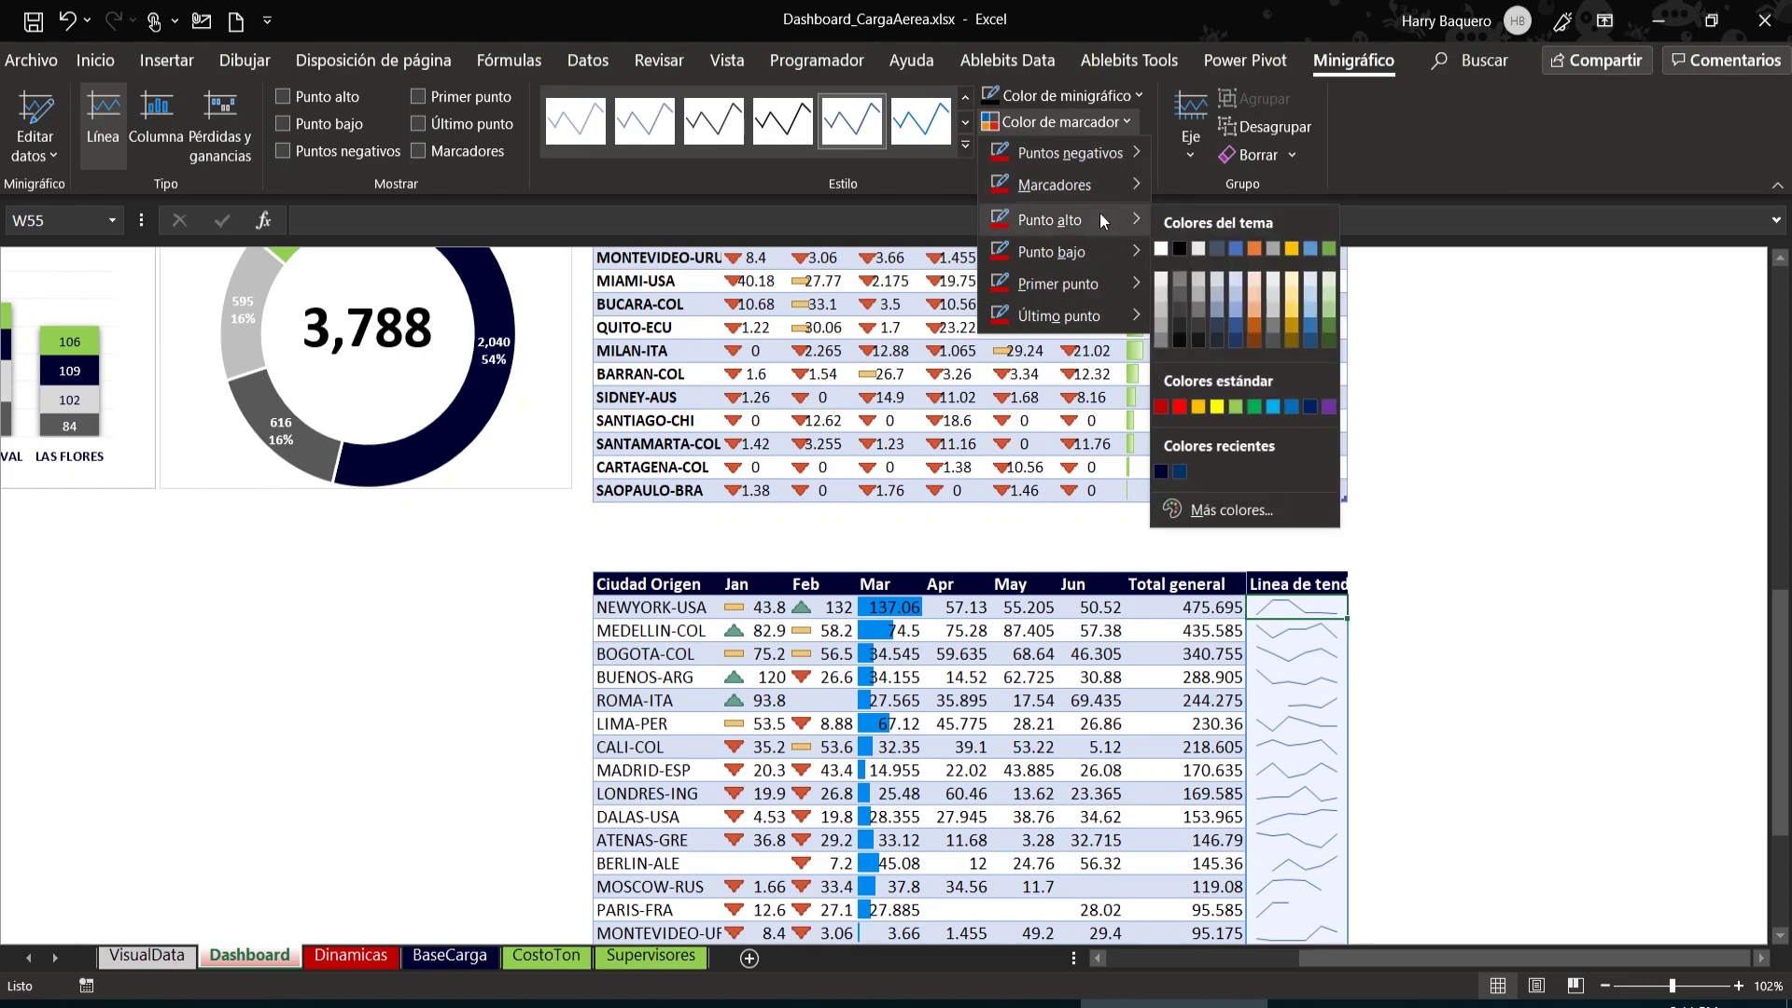
pyautogui.click(1234, 406)
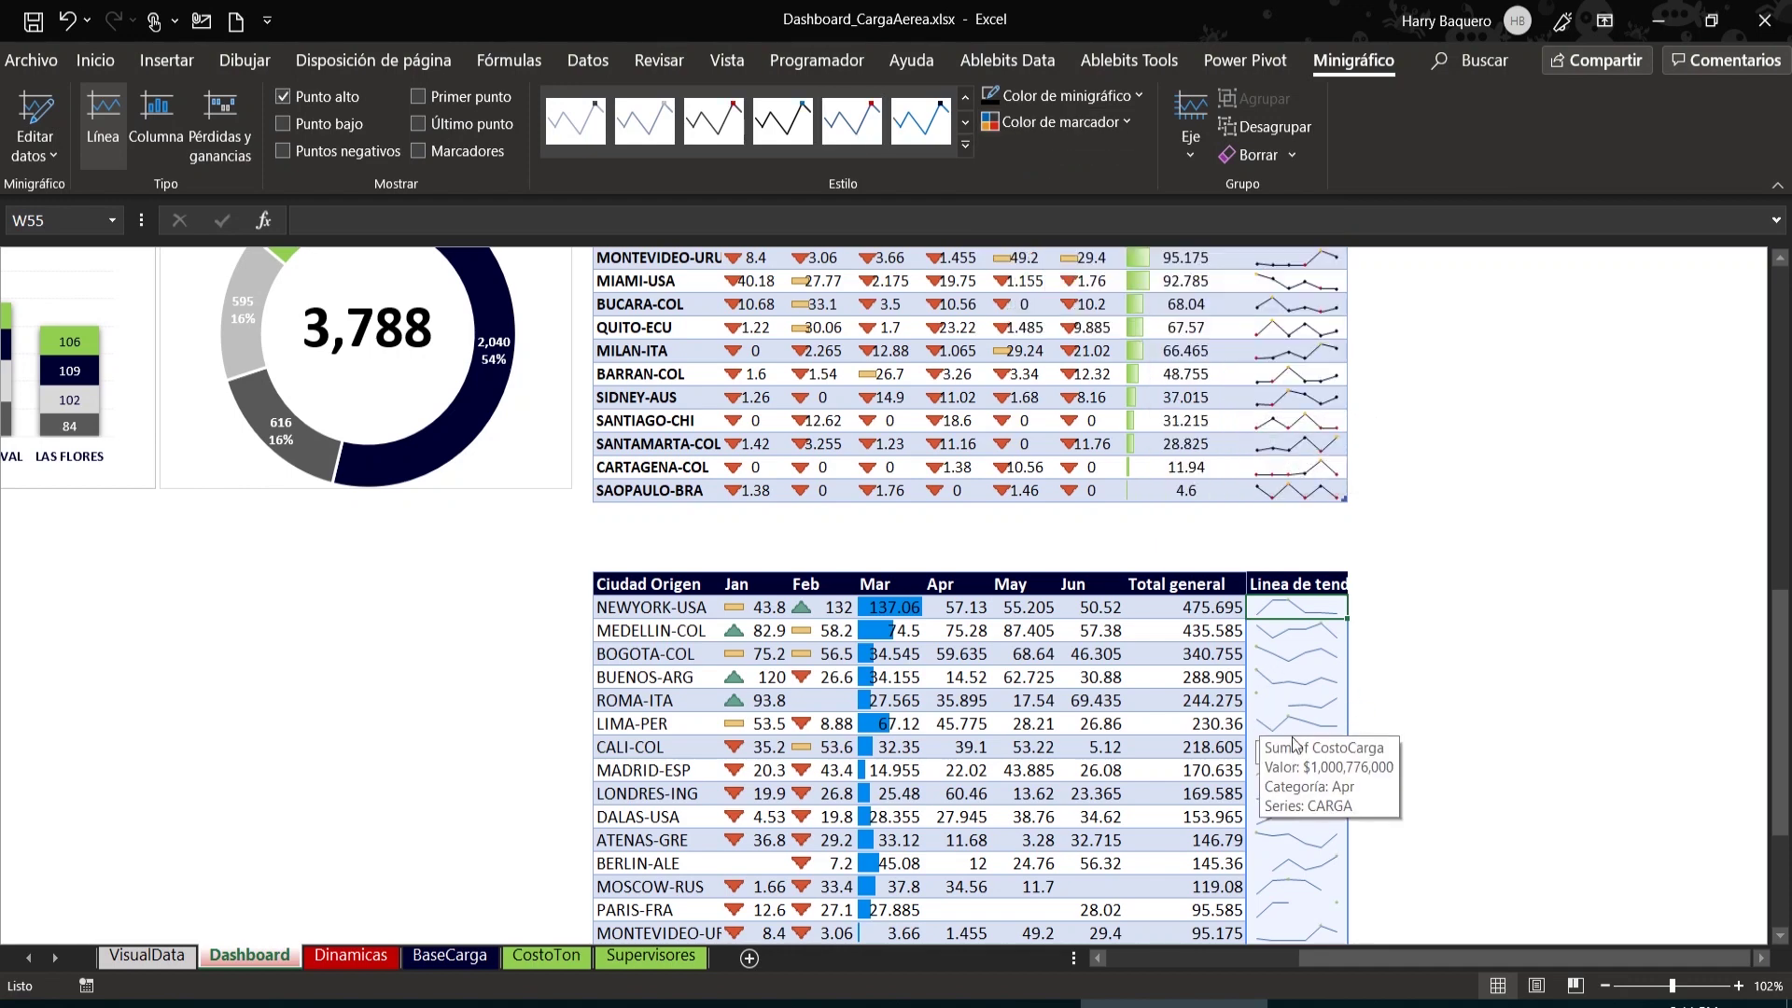
pyautogui.click(1093, 121)
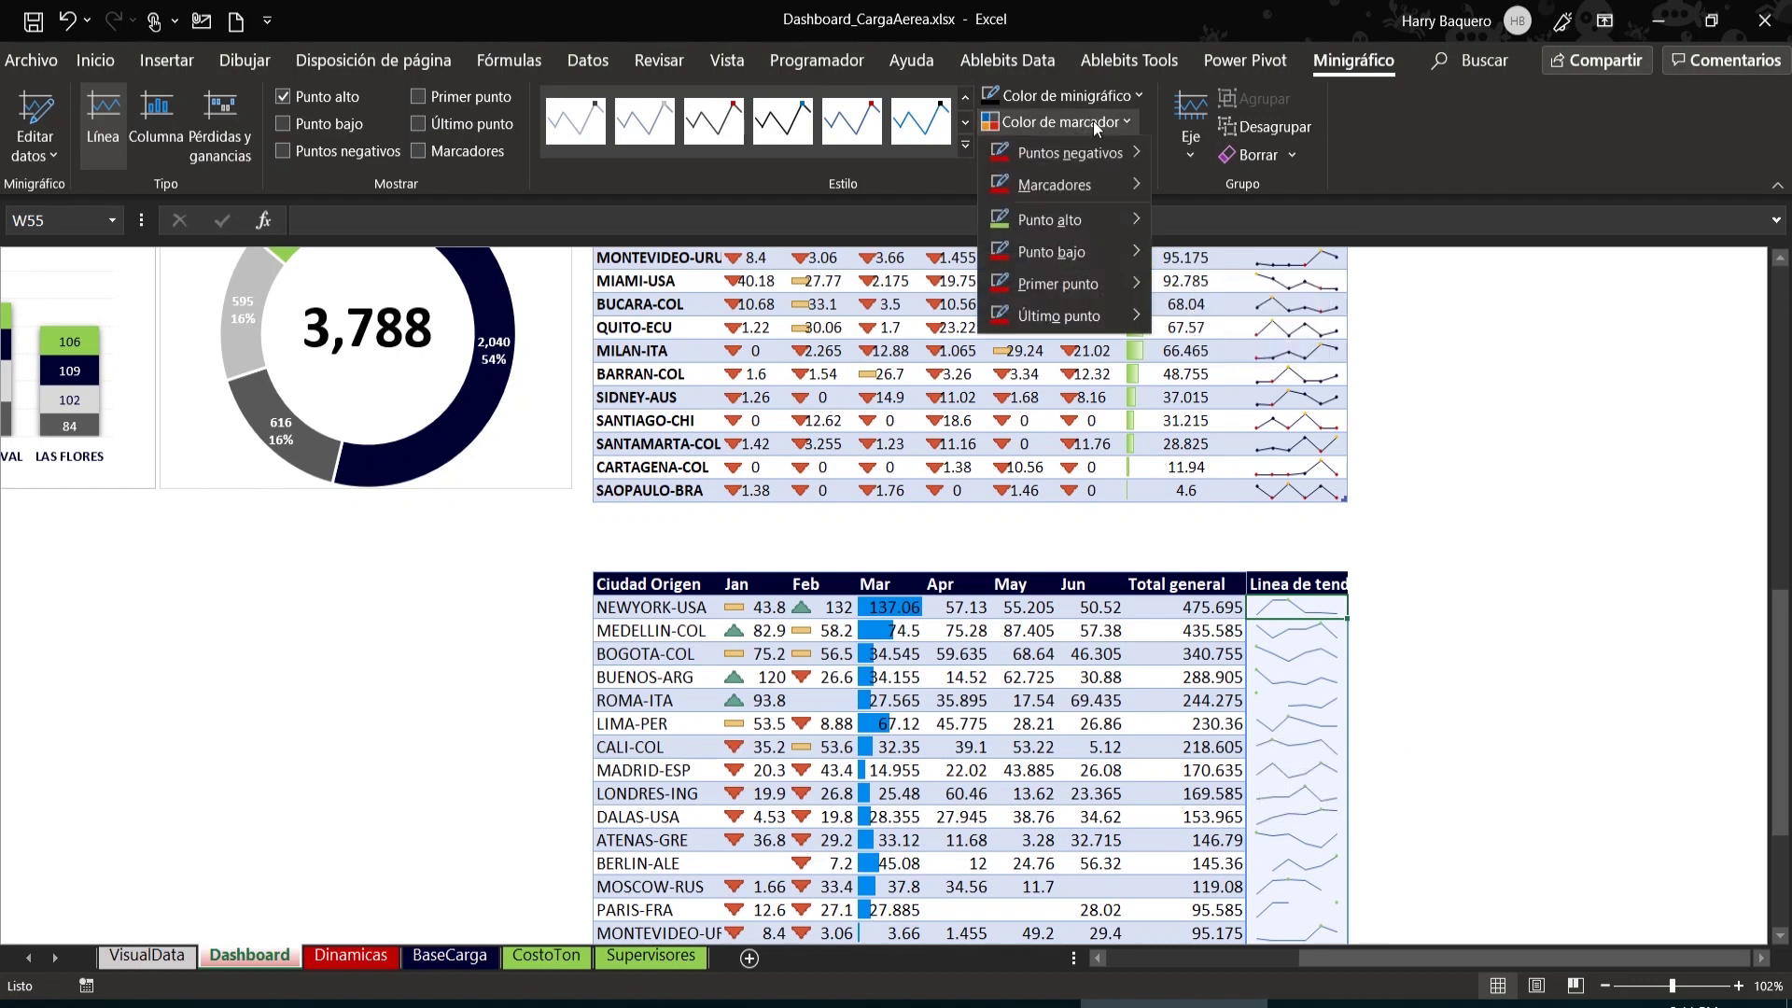
pyautogui.moveTo(1088, 181)
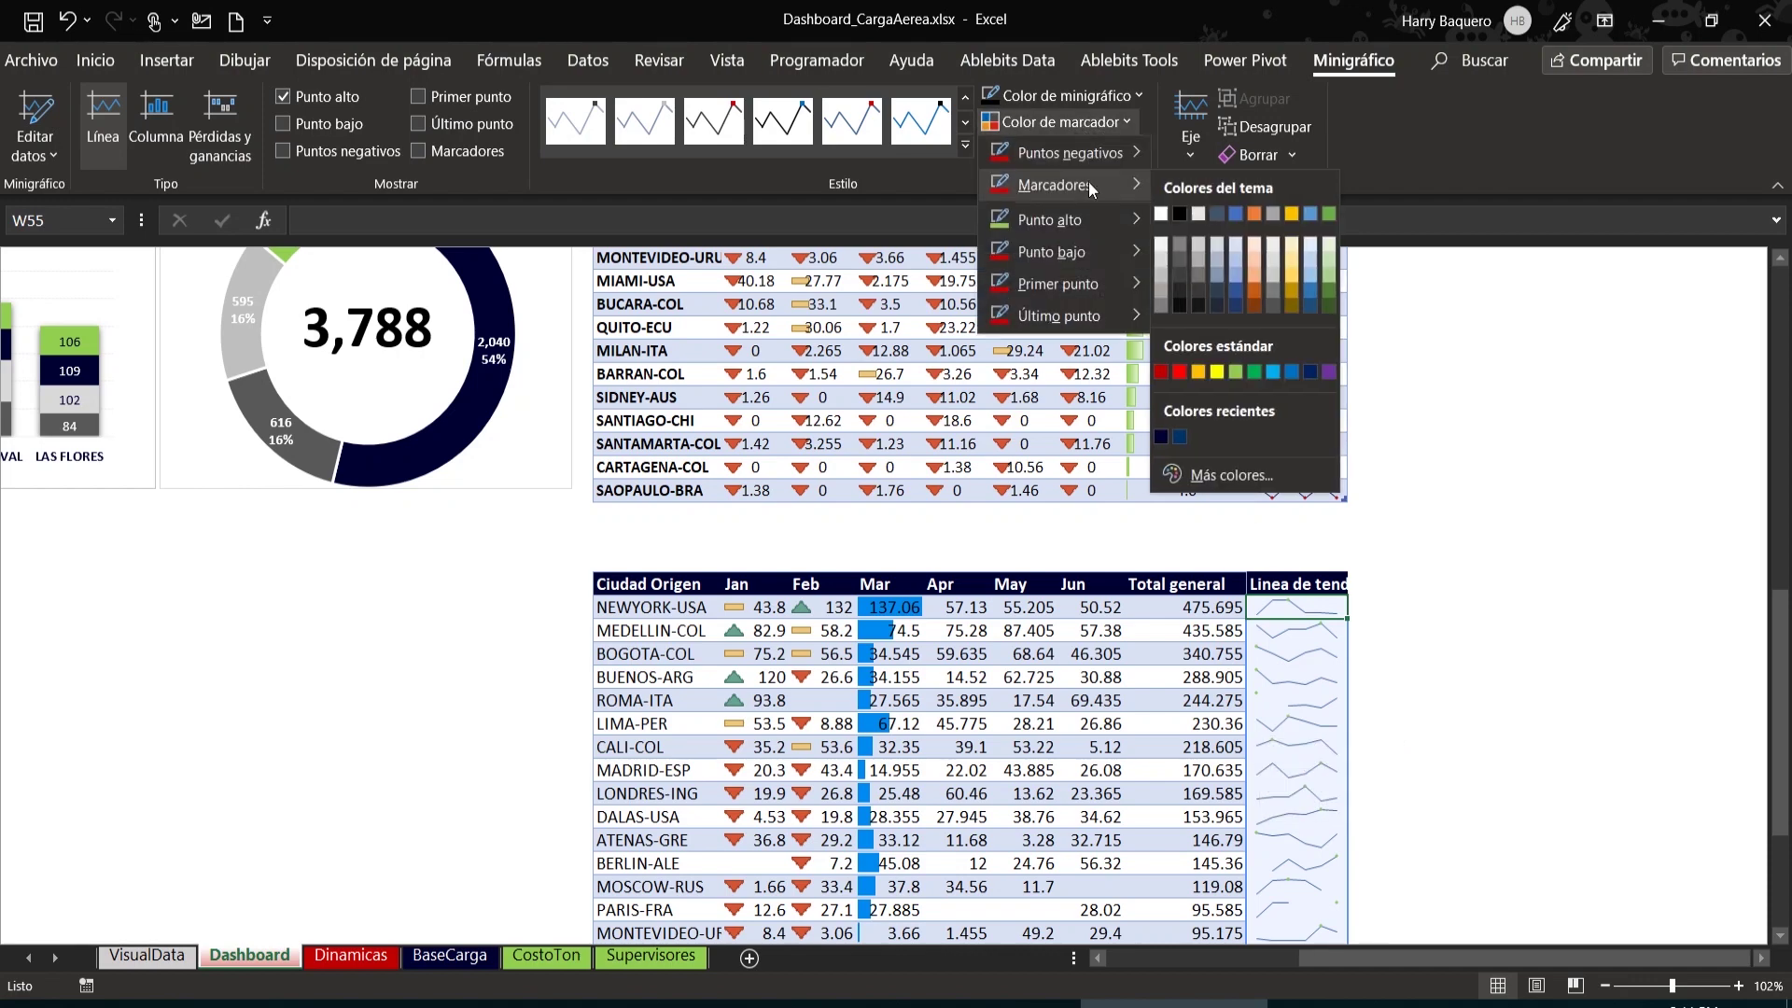
pyautogui.click(1160, 373)
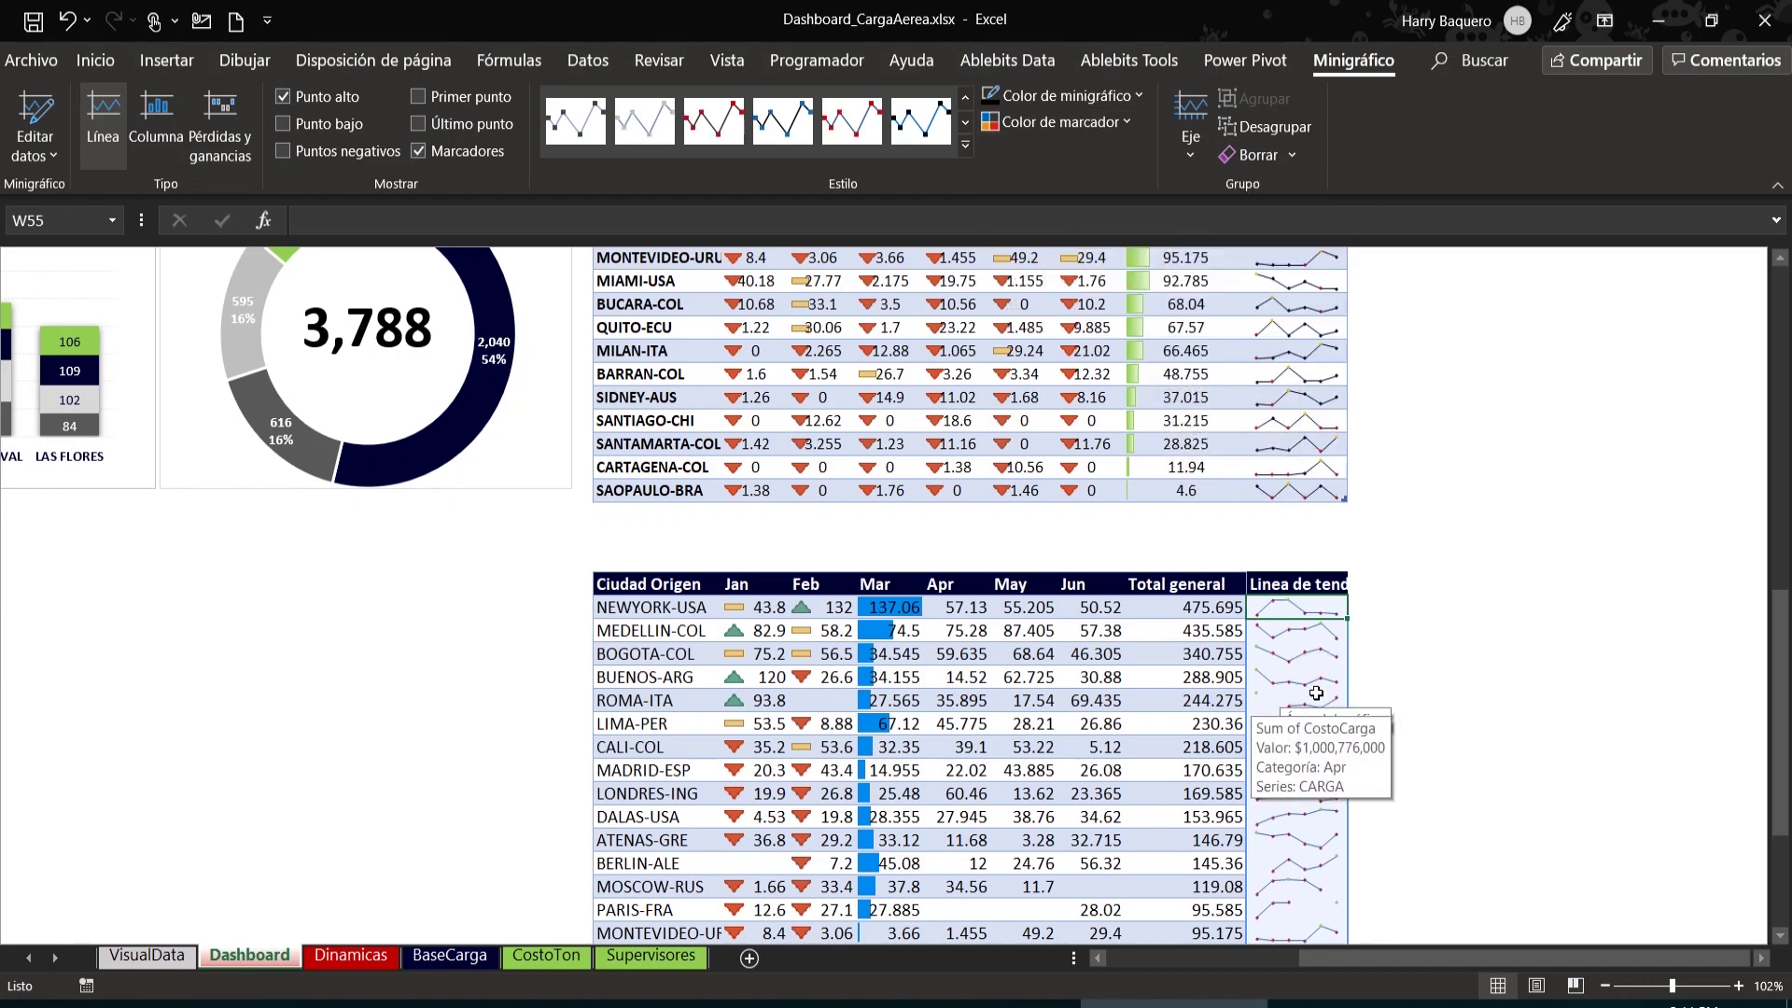
pyautogui.moveTo(1276, 651)
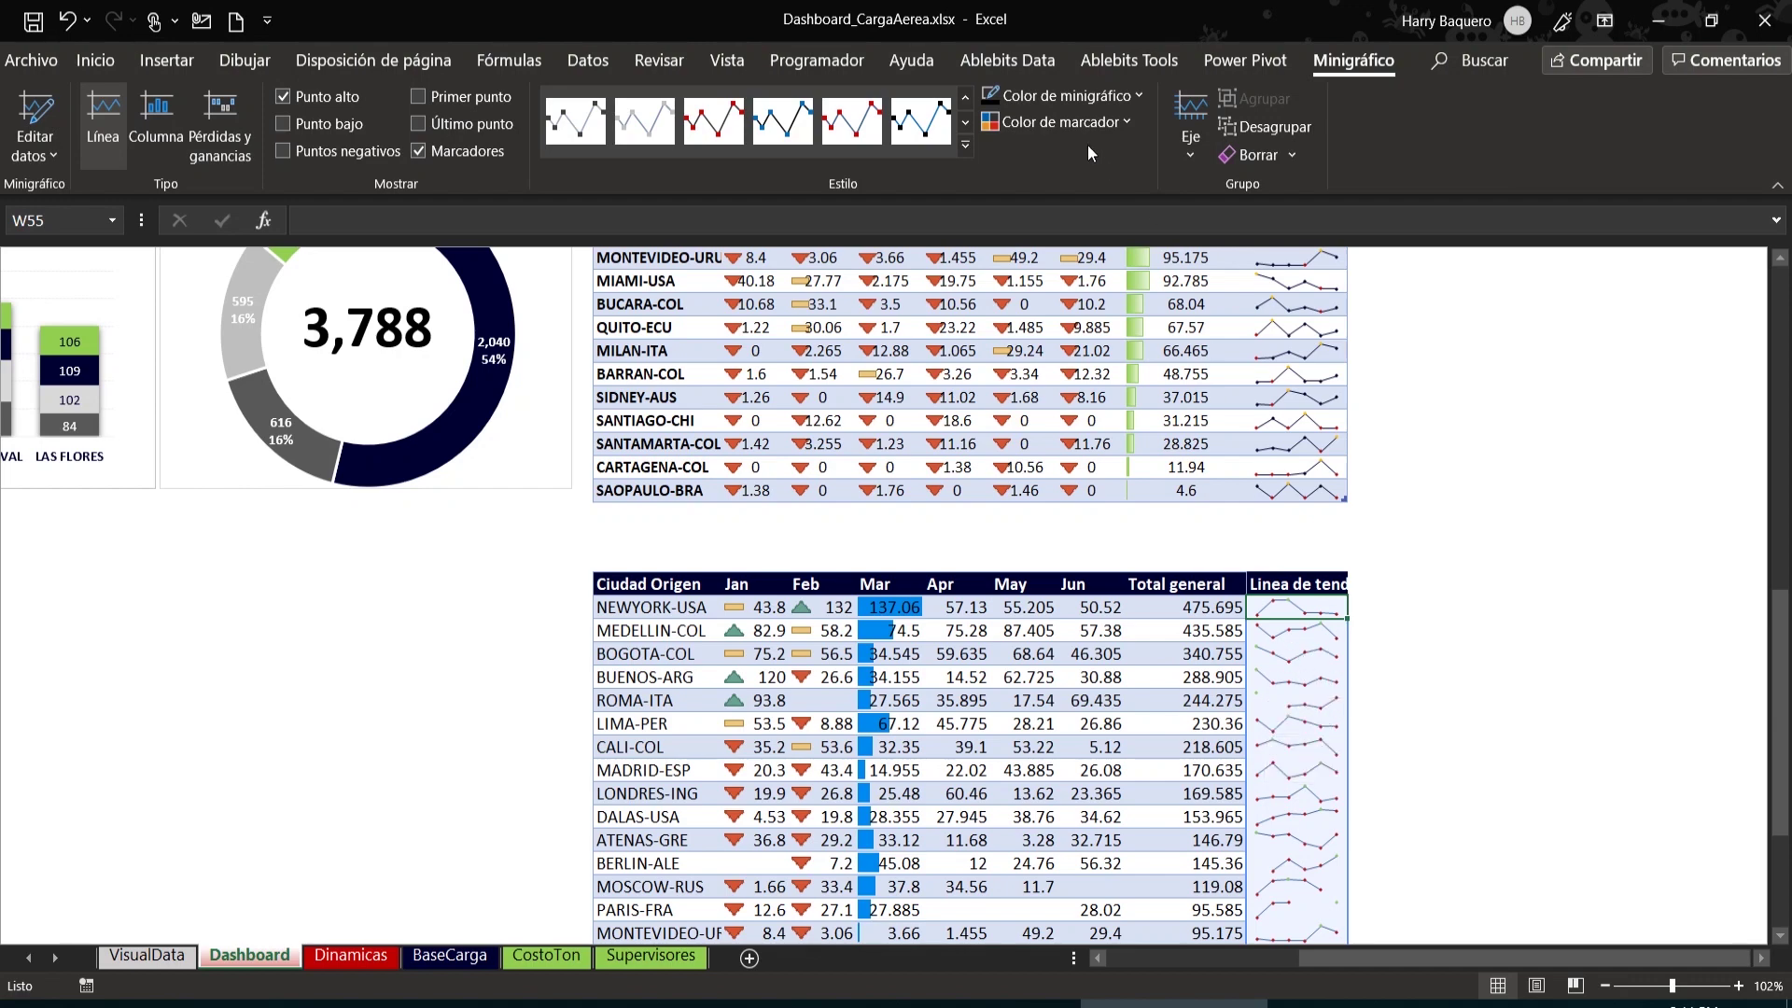
# Set the line colour of the Linea de tendencia sparklines to the recently used dark navy
pyautogui.click(1085, 121)
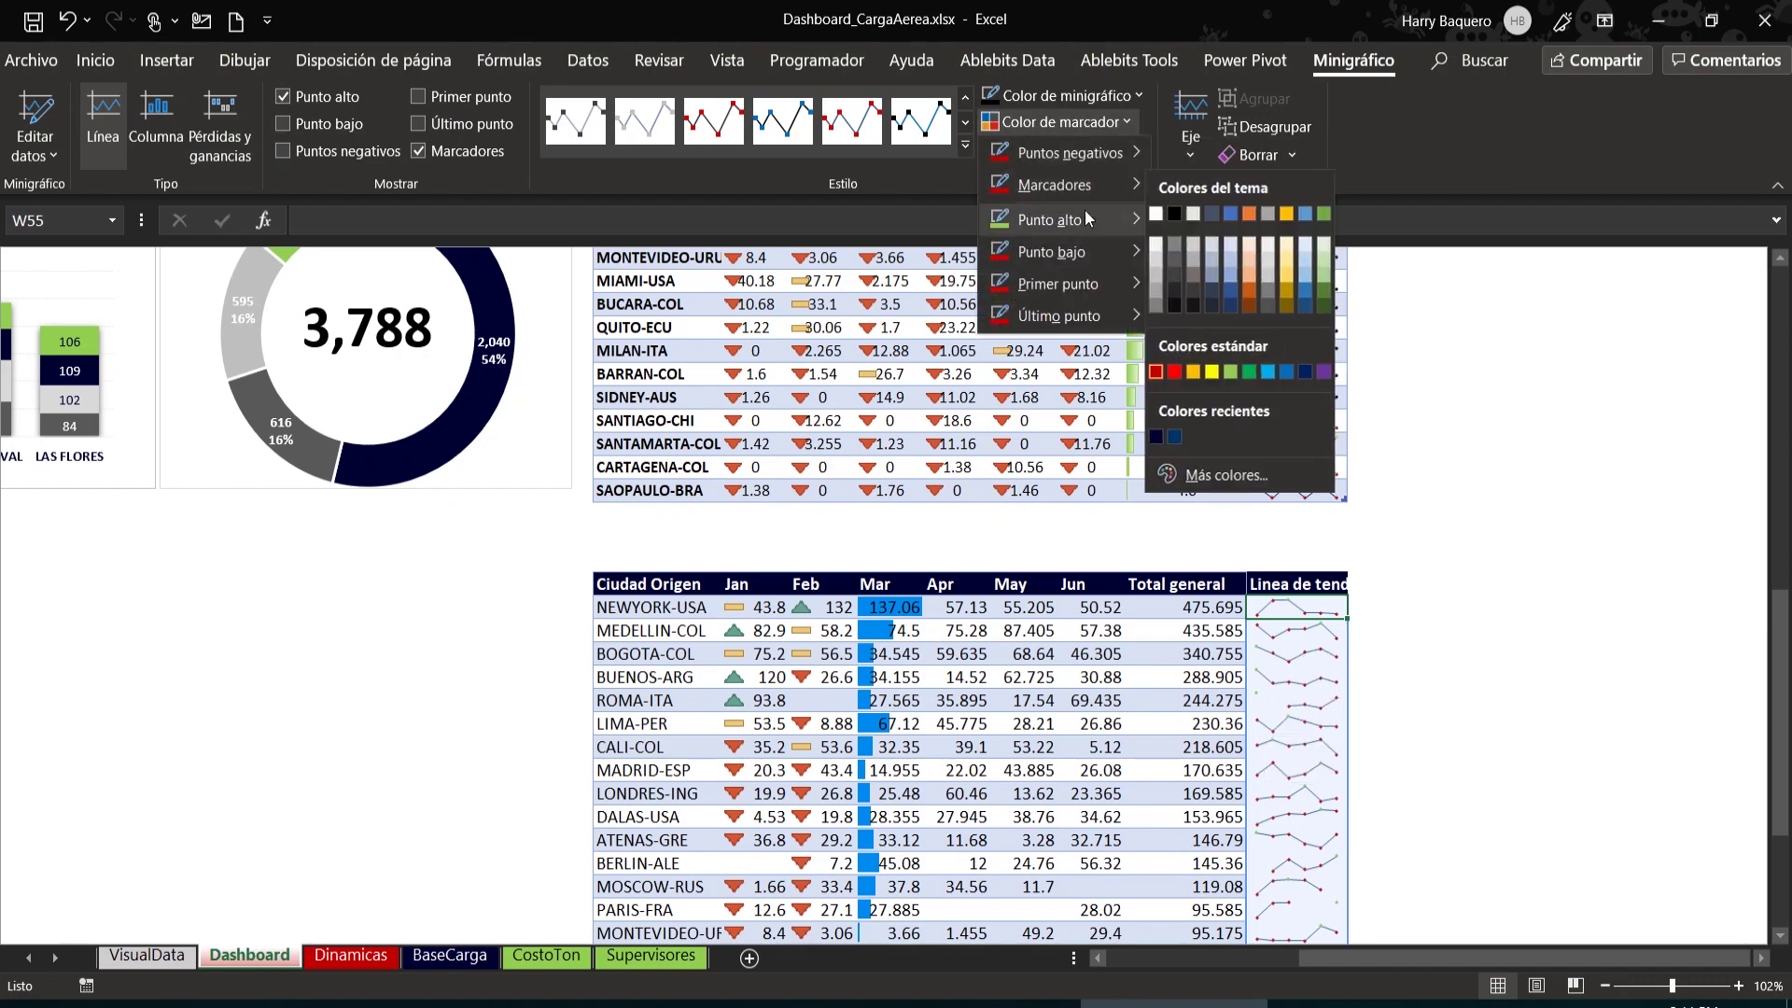
pyautogui.moveTo(1084, 276)
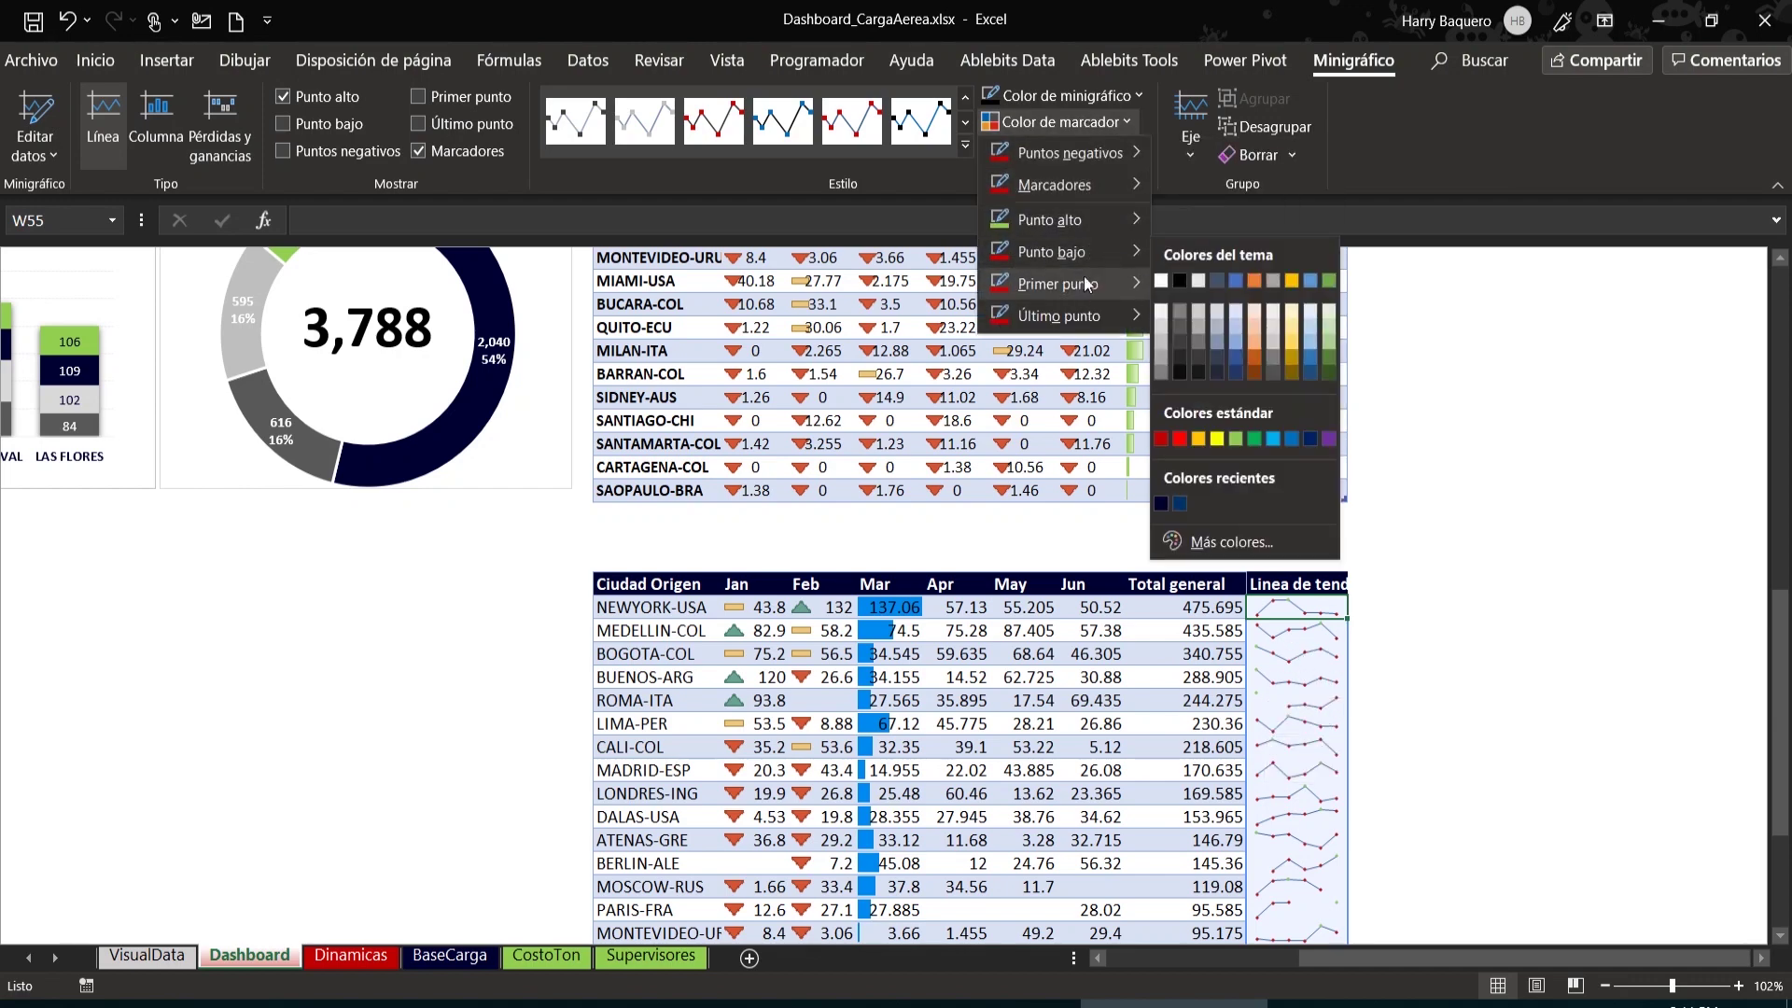
pyautogui.click(1105, 97)
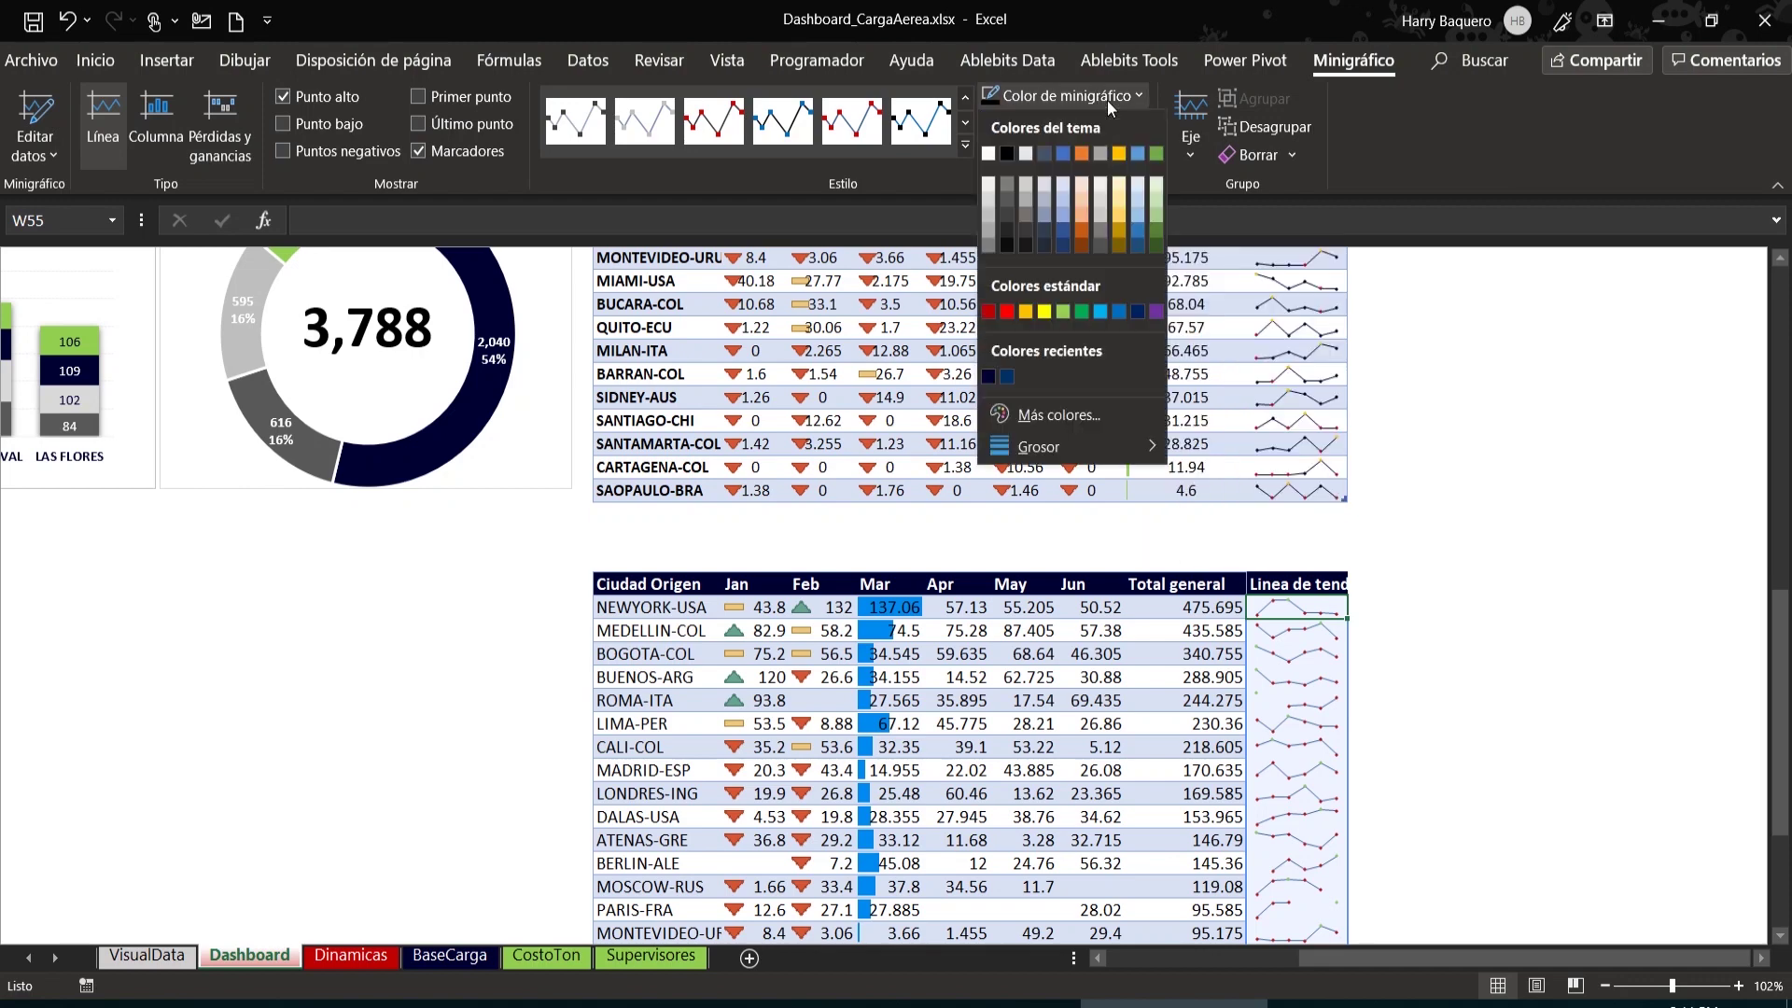
pyautogui.click(988, 376)
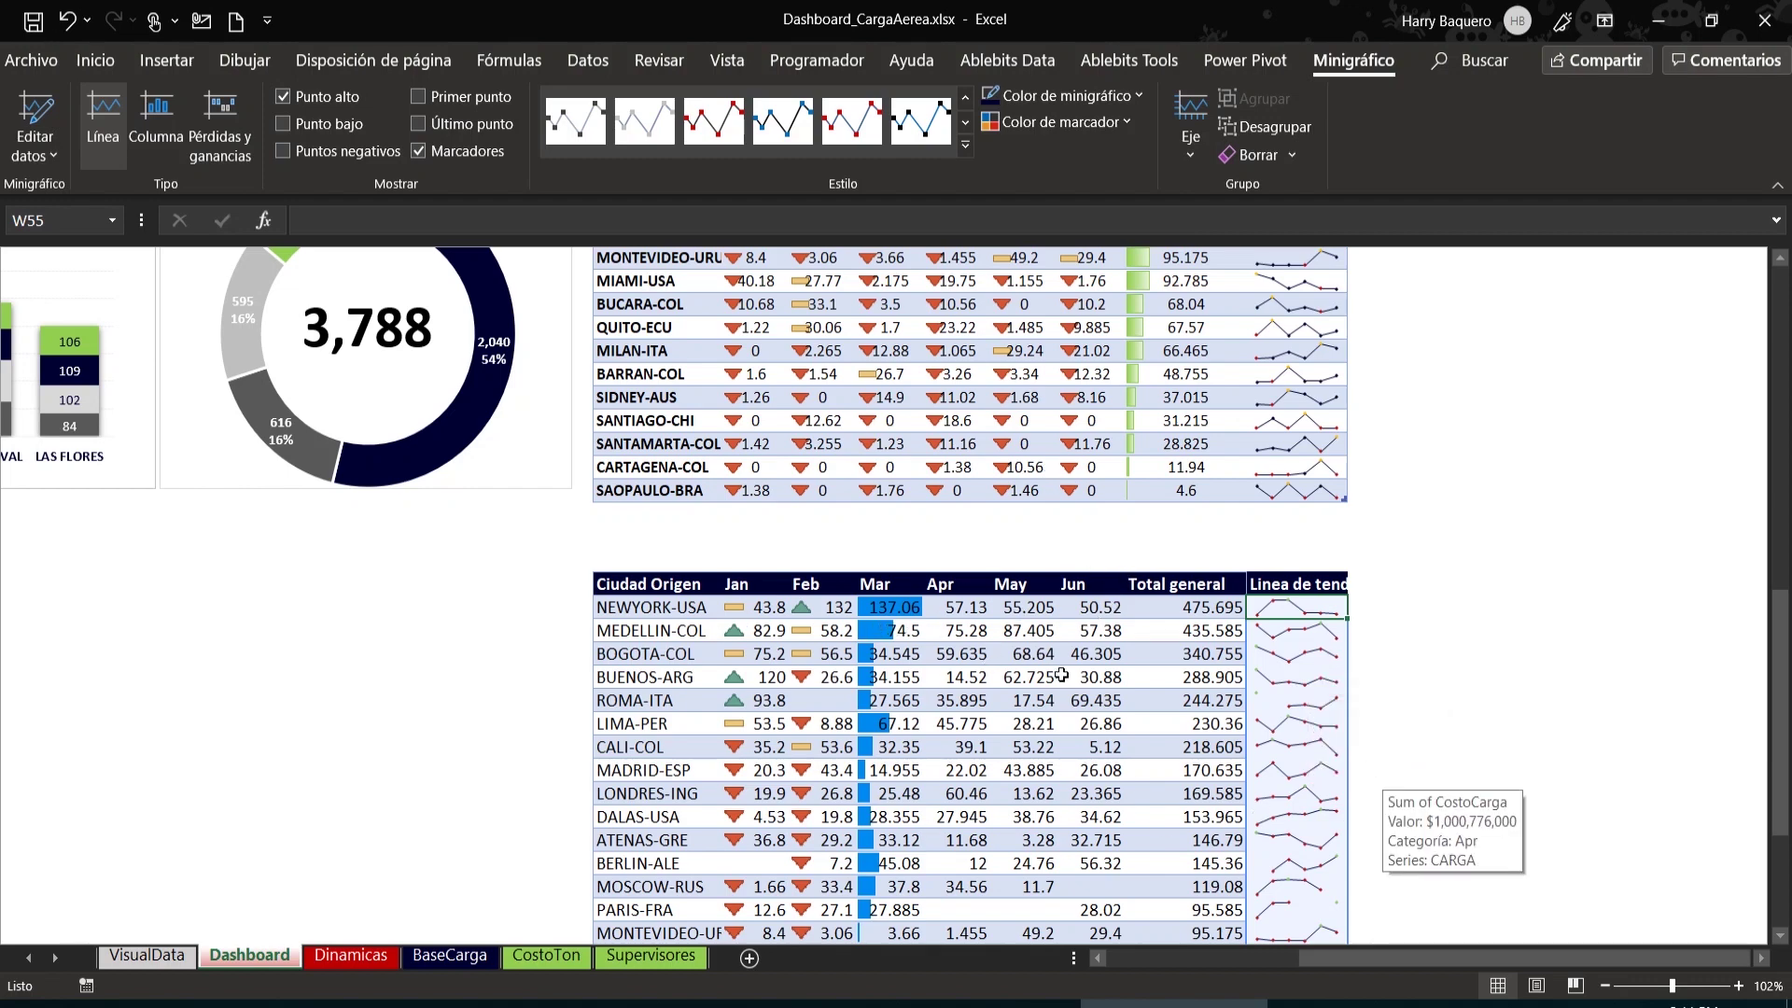
# Set the ribbon display to auto-hide so the Dashboard sheet fills the screen
pyautogui.scroll(1, 1061, 502)
pyautogui.scroll(7, 1062, 502)
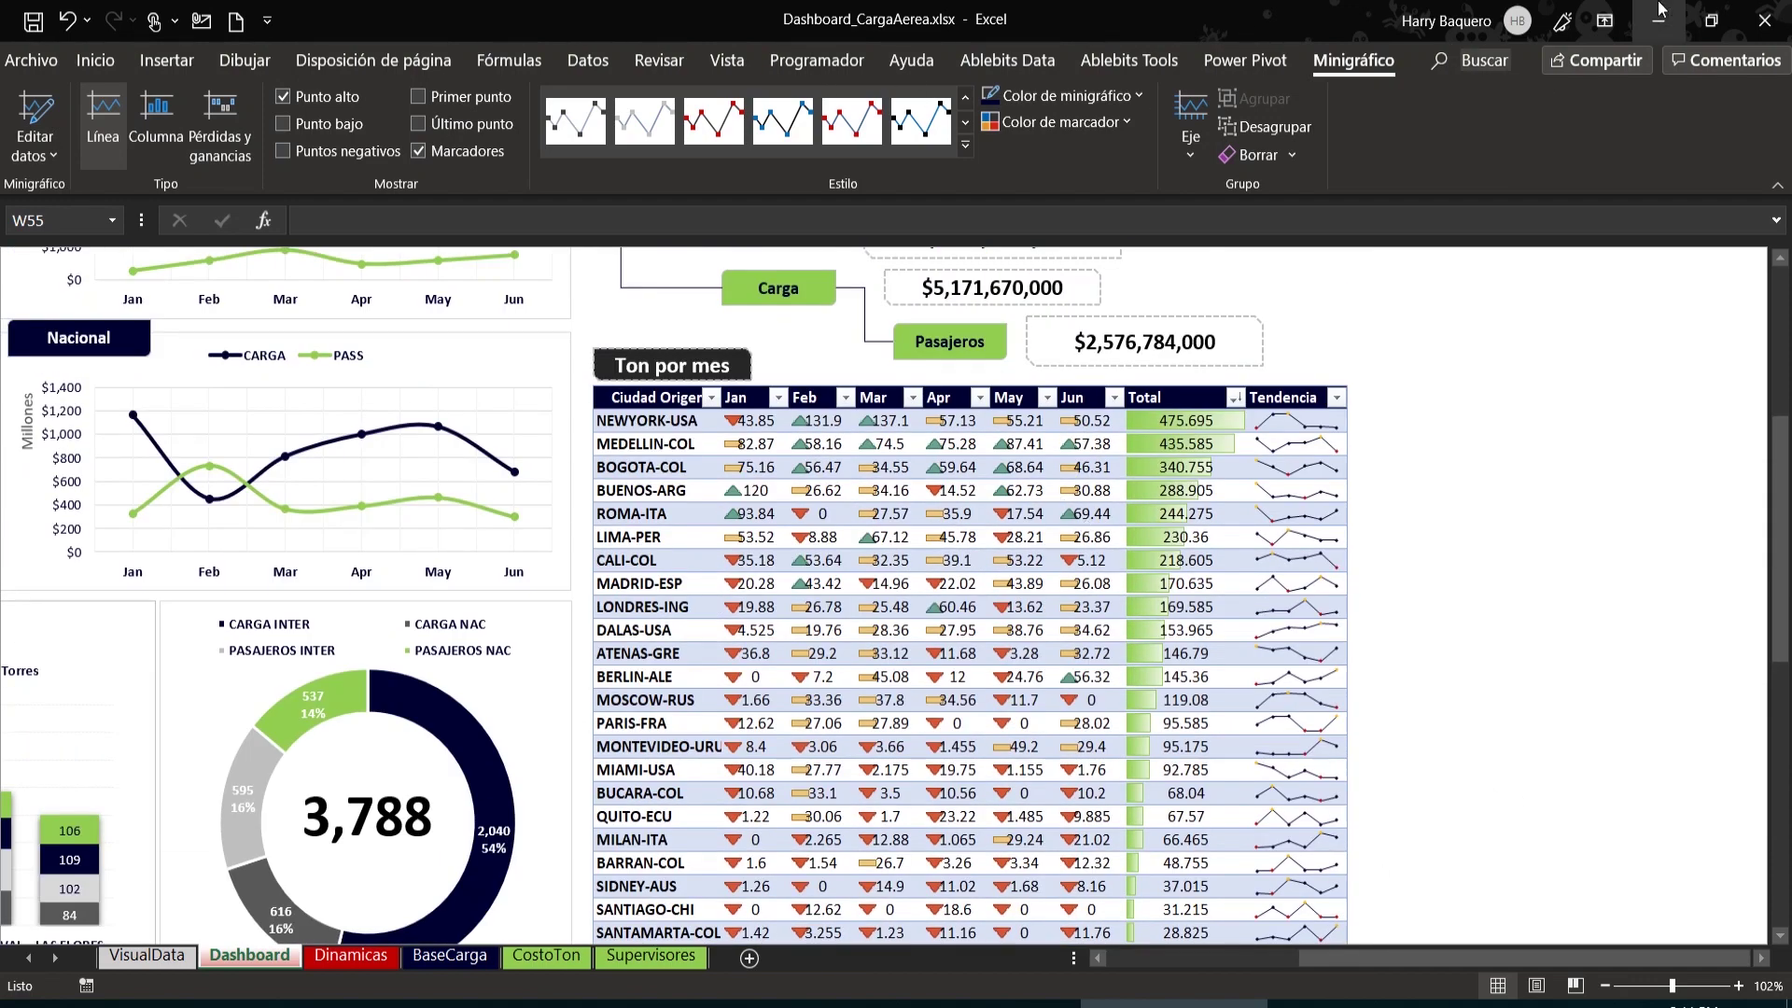
pyautogui.click(1610, 24)
pyautogui.click(1570, 85)
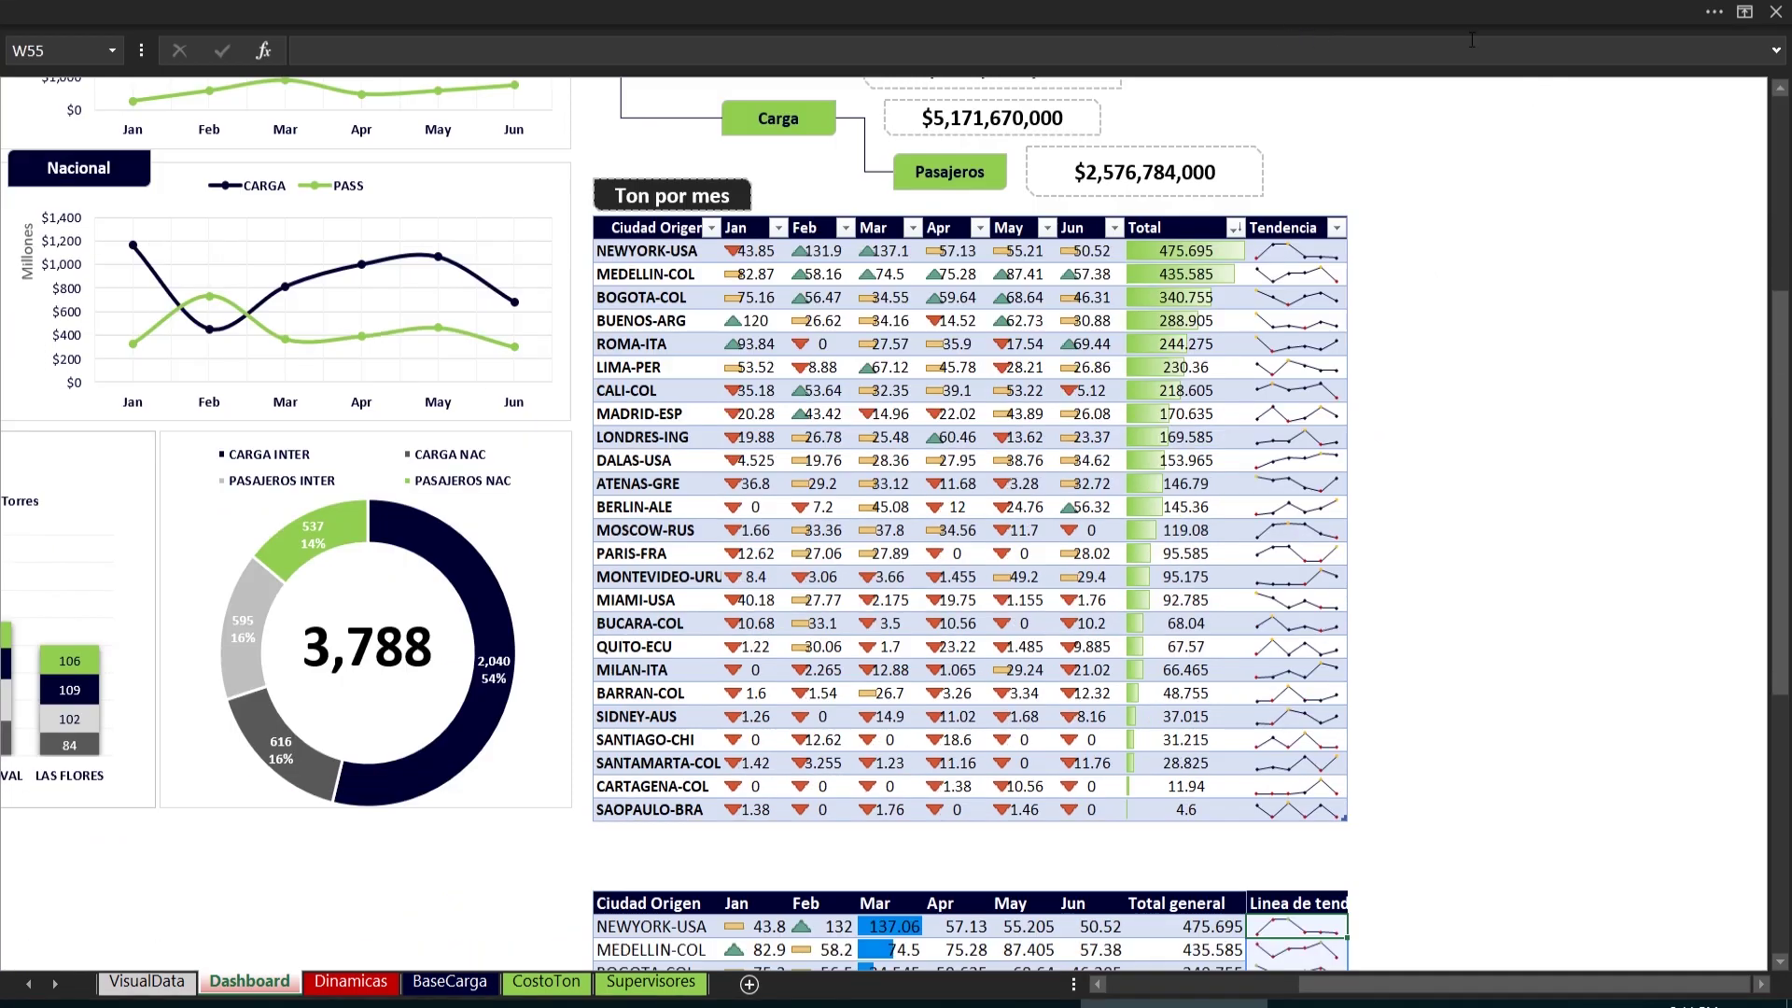
pyautogui.click(876, 14)
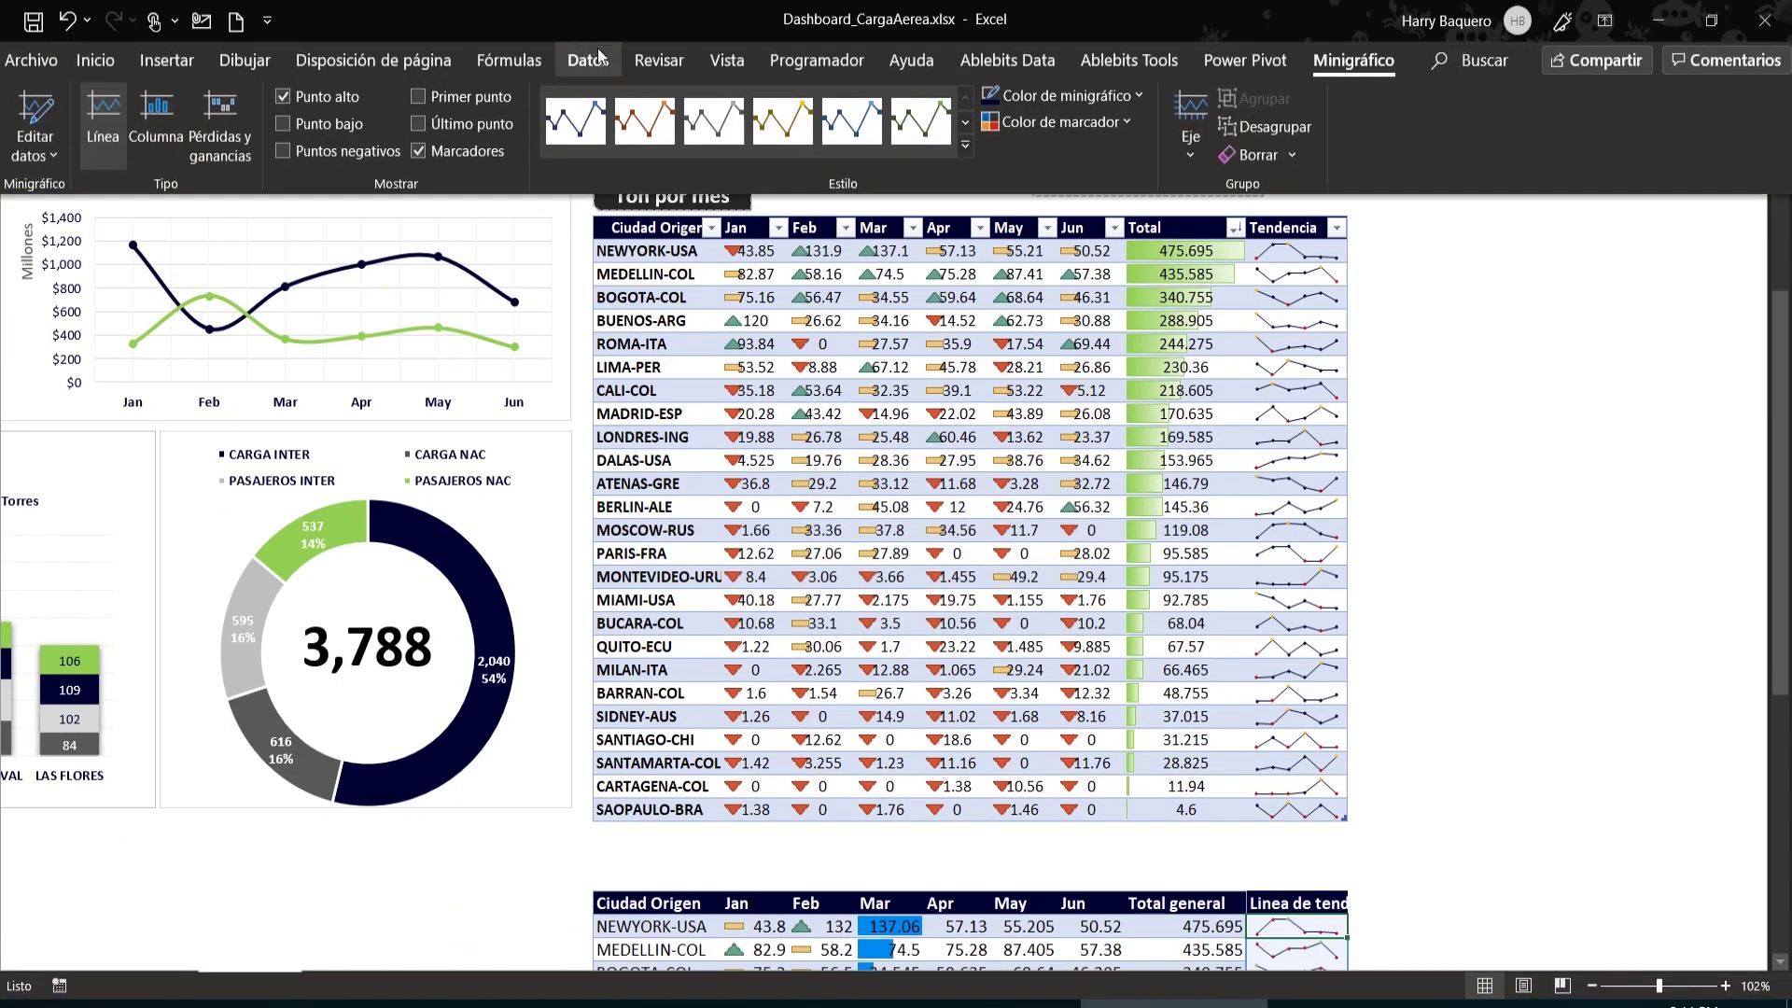
pyautogui.click(704, 60)
pyautogui.scroll(-1, 933, 373)
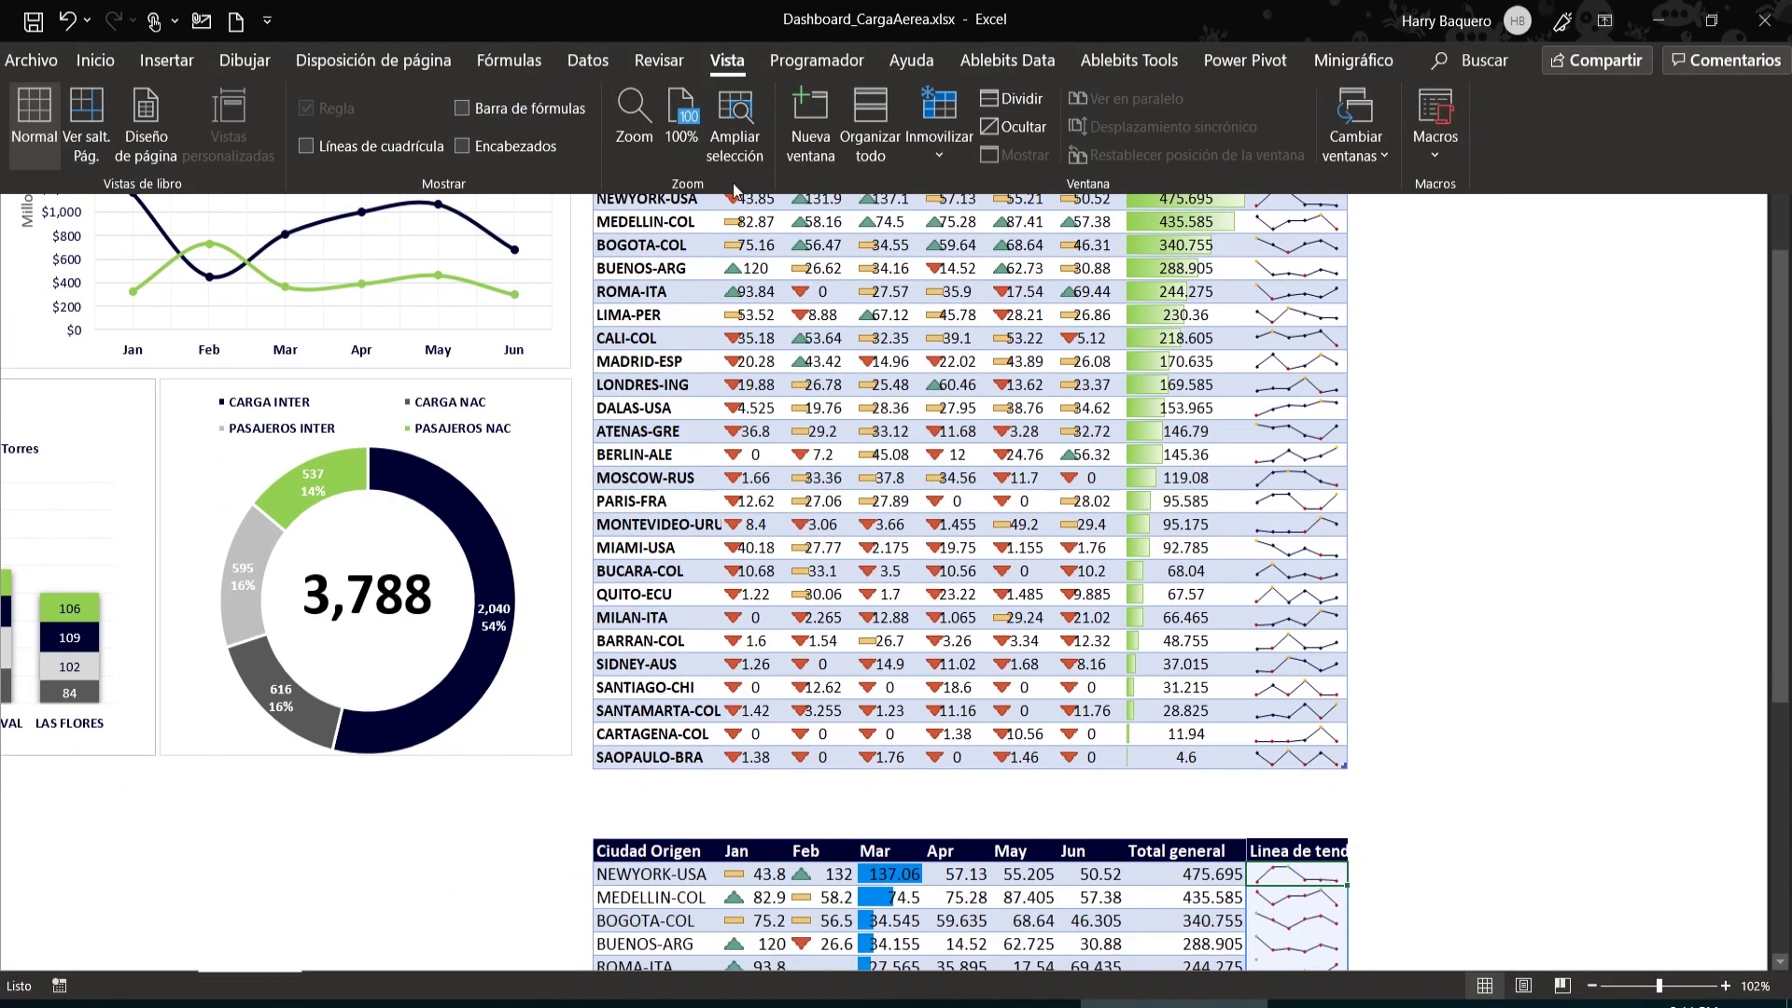
pyautogui.click(1595, 245)
pyautogui.scroll(3, 1586, 300)
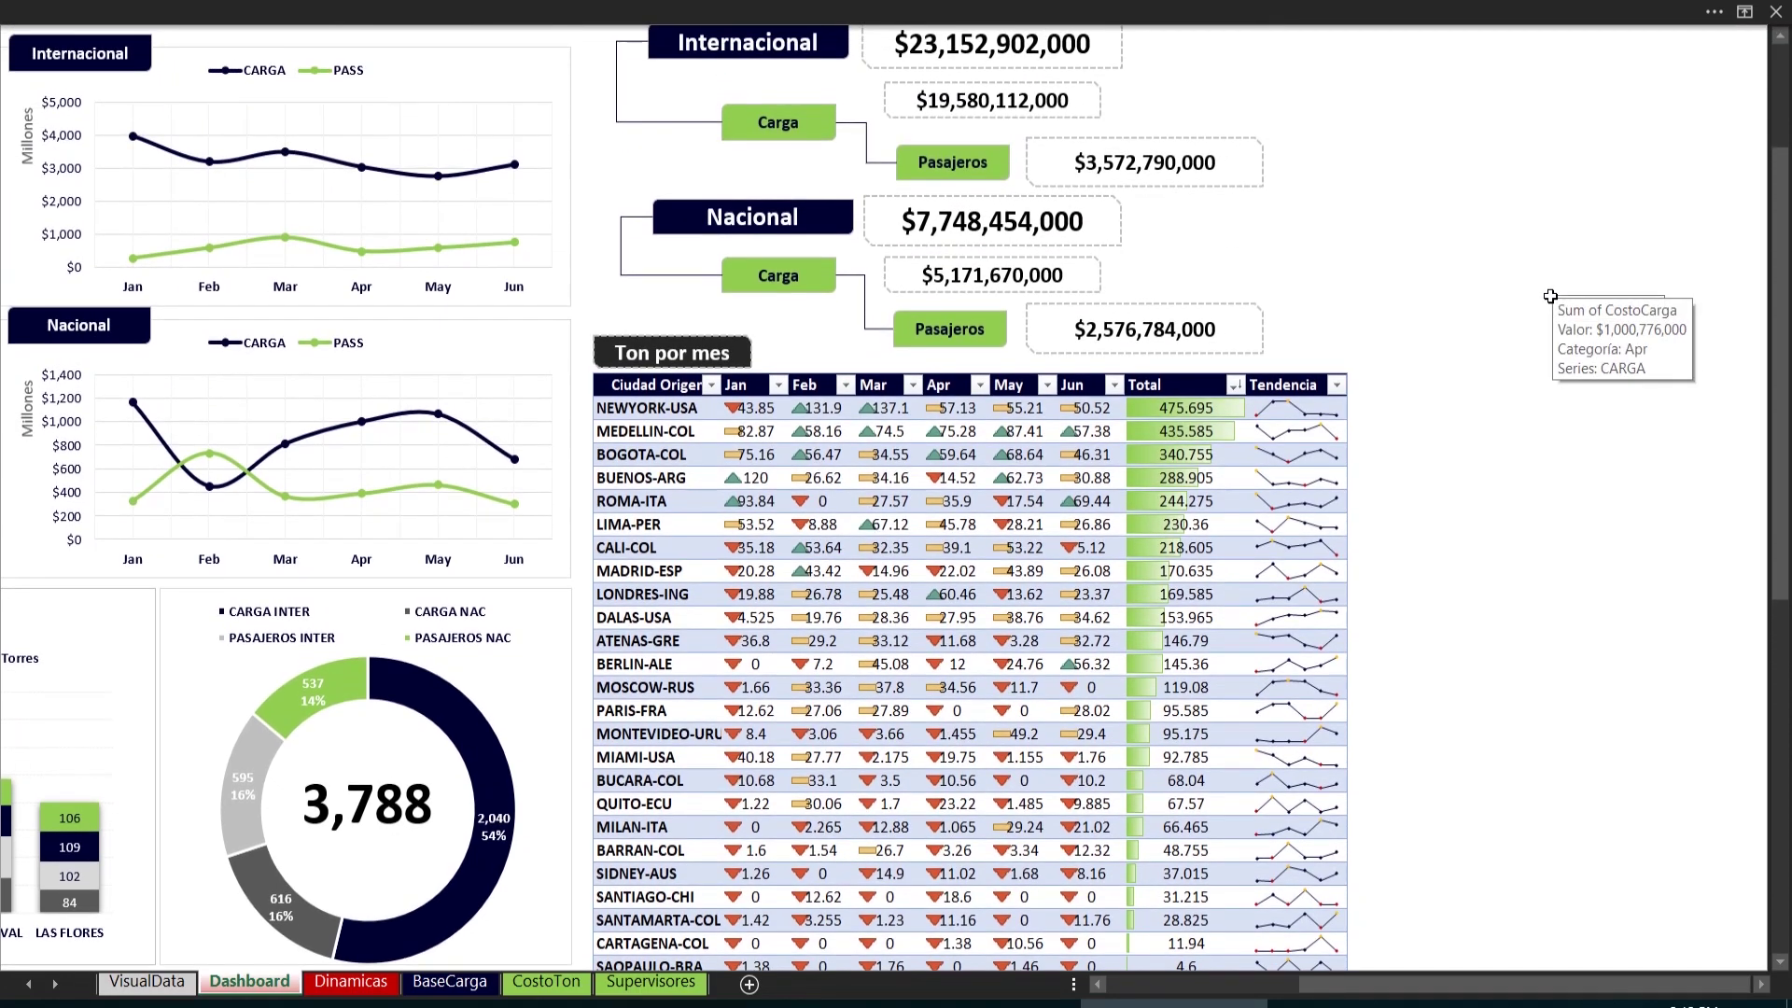
# Set a custom zoom of 80% on the Dashboard sheet and show it from its title down
pyautogui.moveTo(1540, 984); pyautogui.dragTo(1174, 933)
pyautogui.scroll(3, 1444, 87)
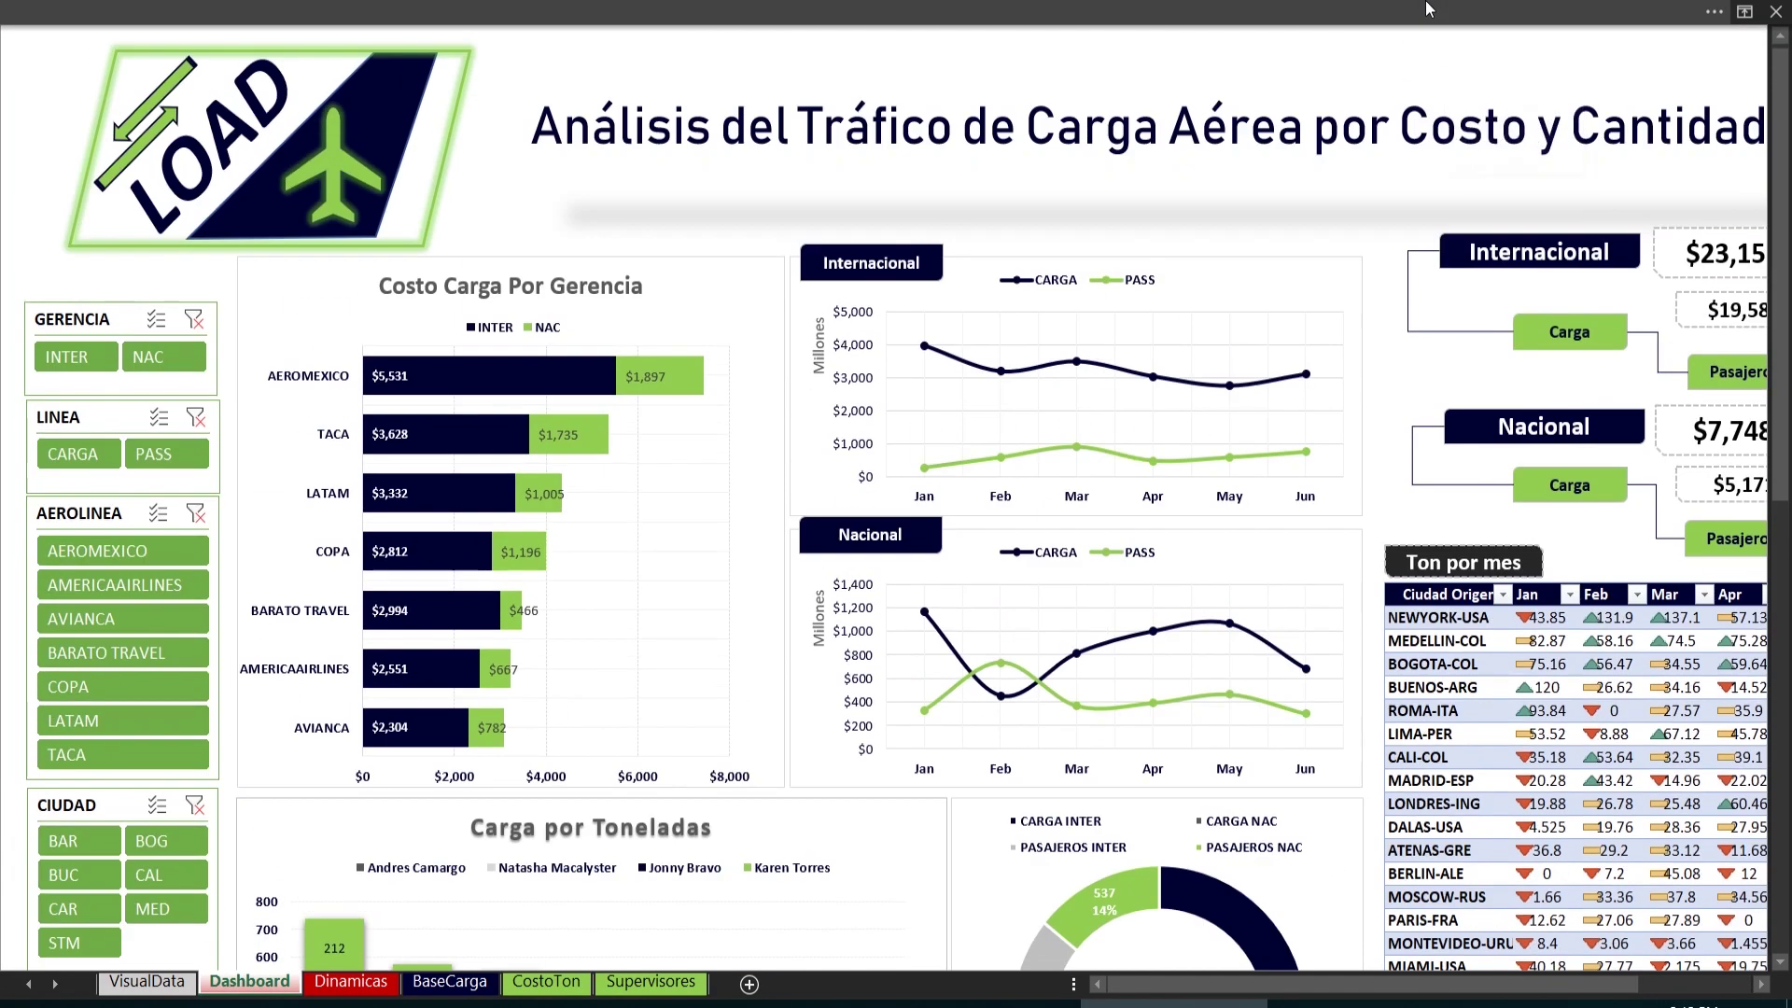
pyautogui.click(1425, 9)
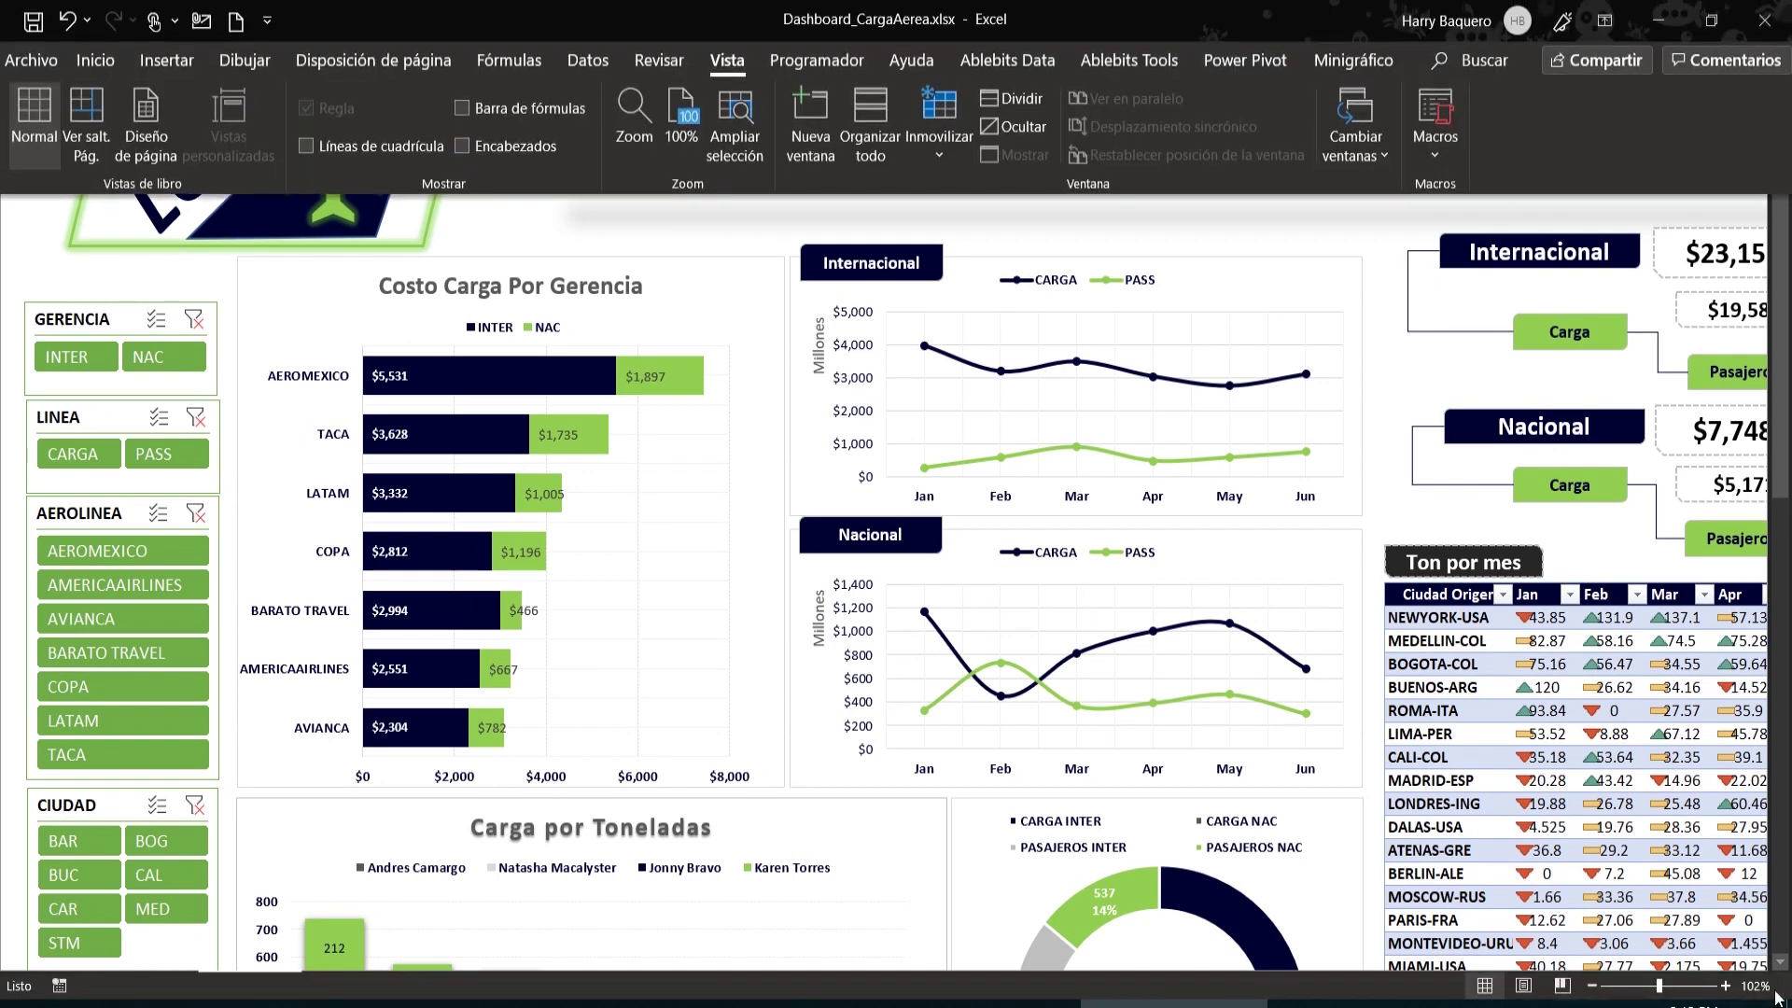
pyautogui.click(1758, 988)
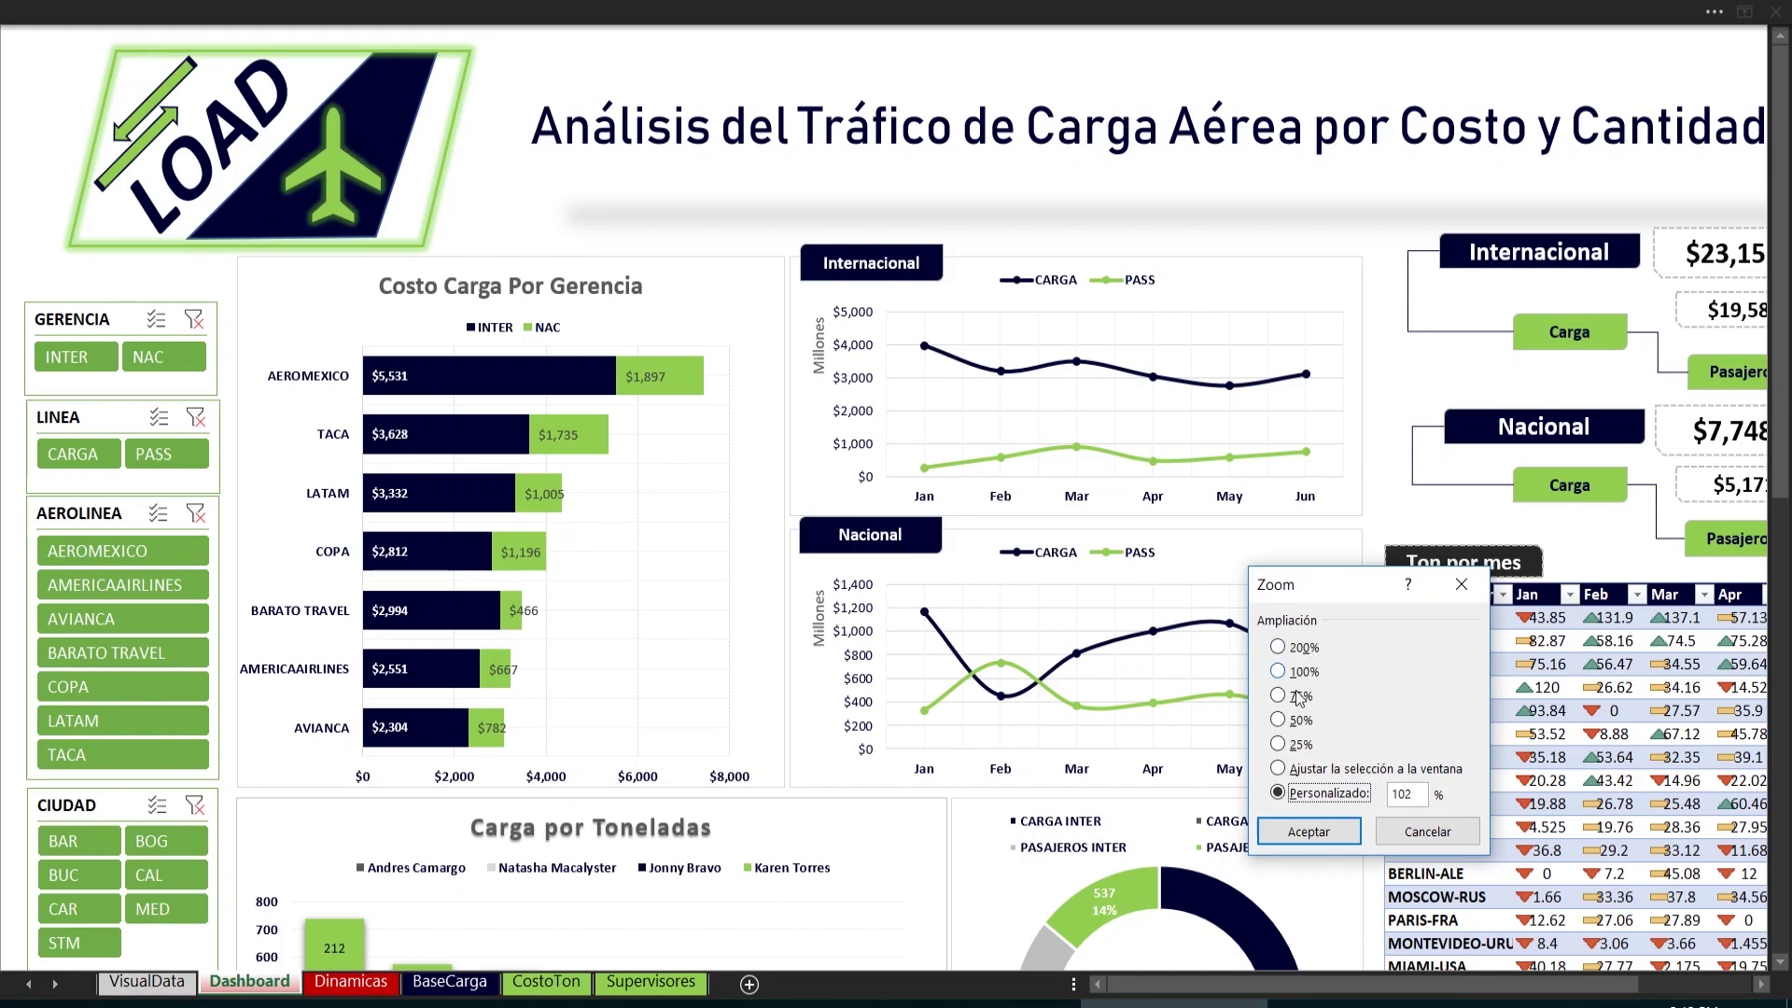
pyautogui.click(1342, 791)
pyautogui.write('80')
pyautogui.press('Return')
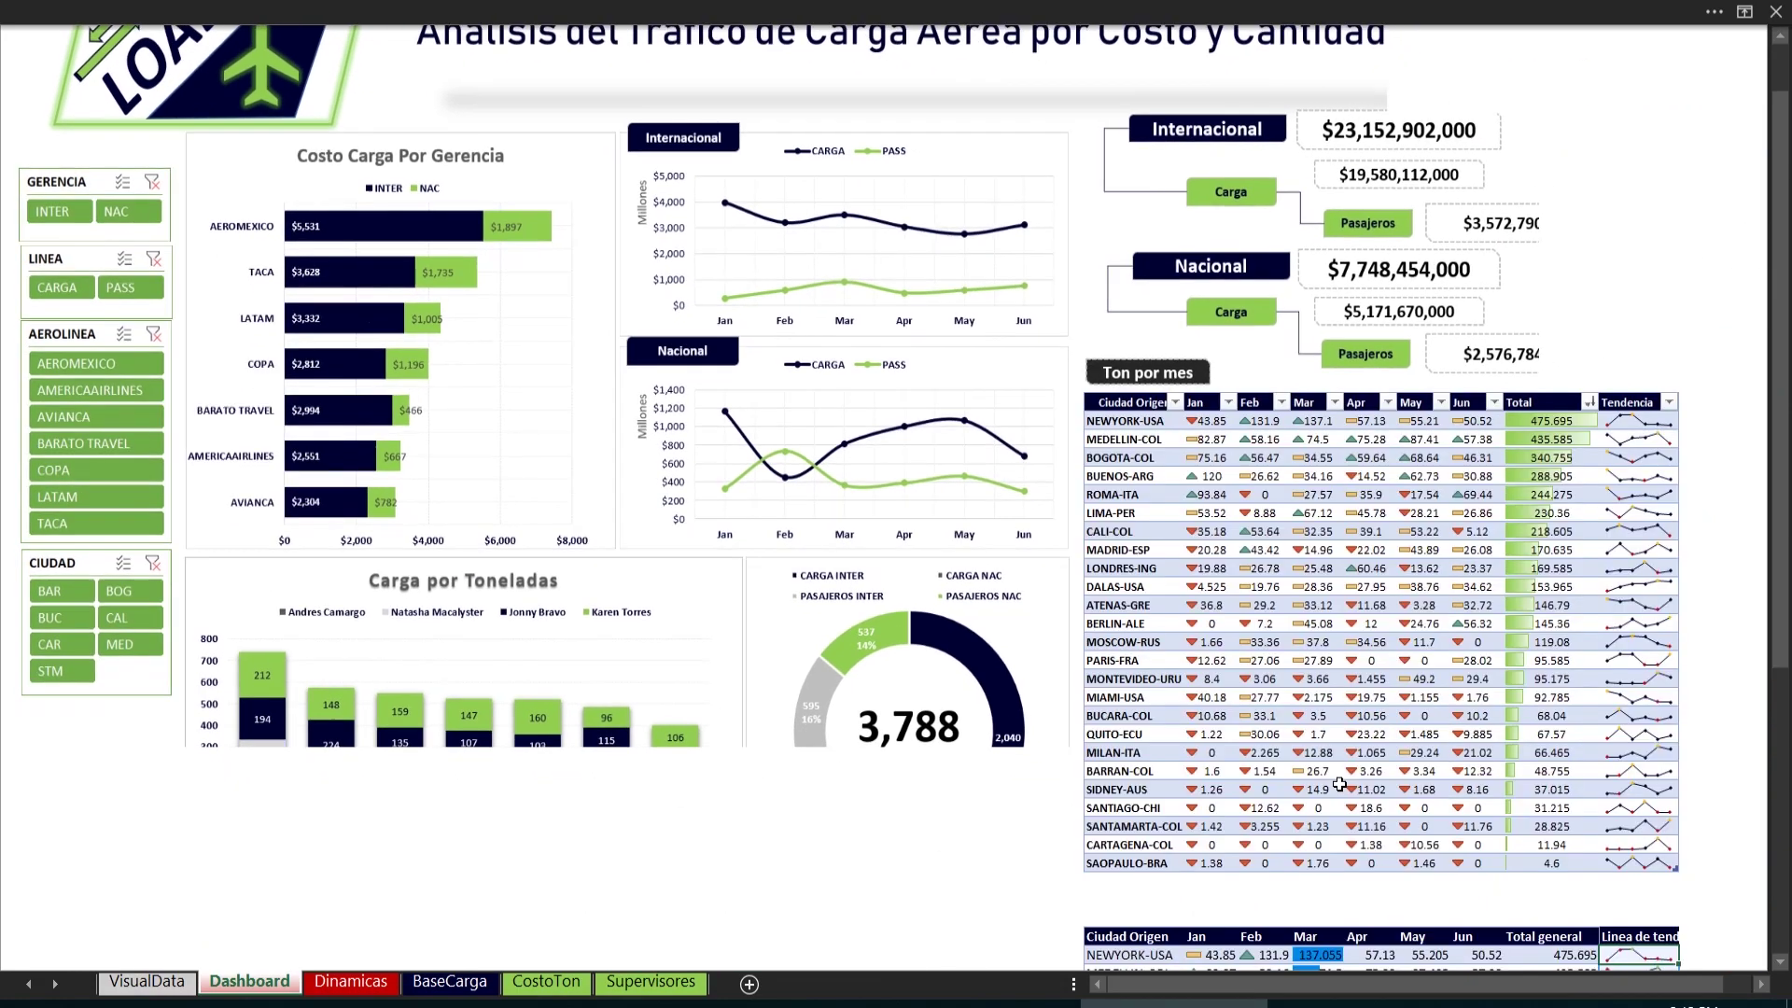
pyautogui.scroll(1, 1351, 711)
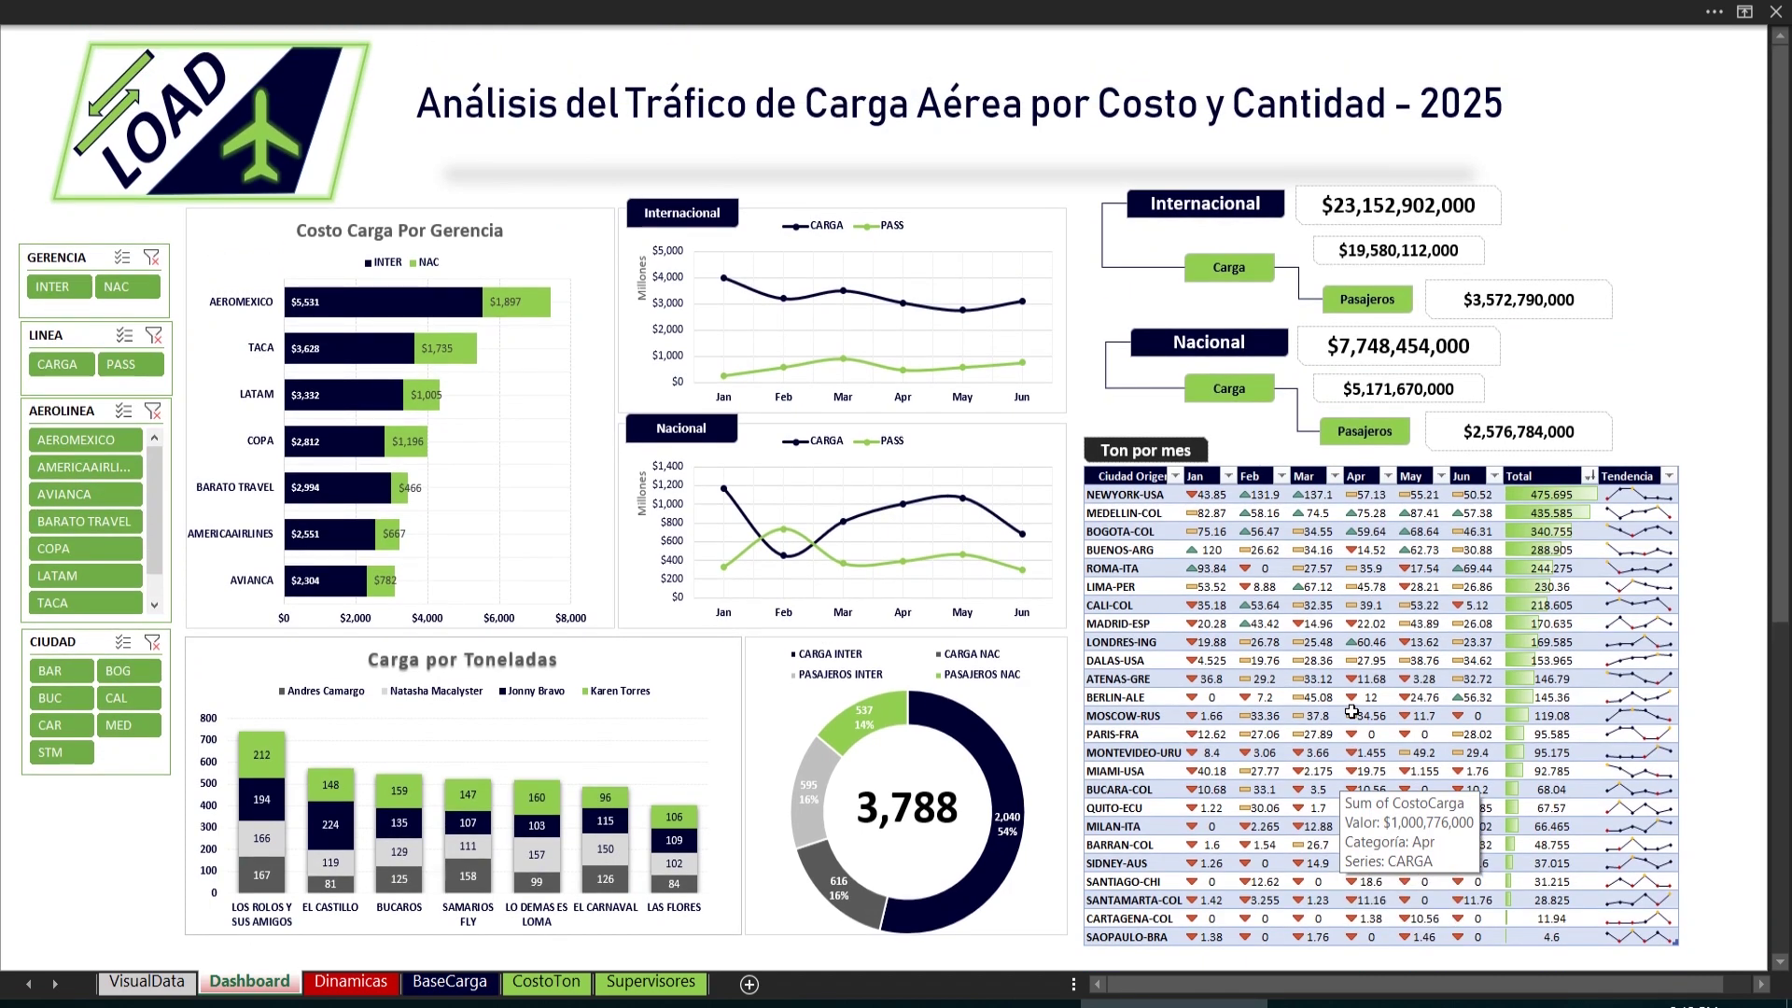